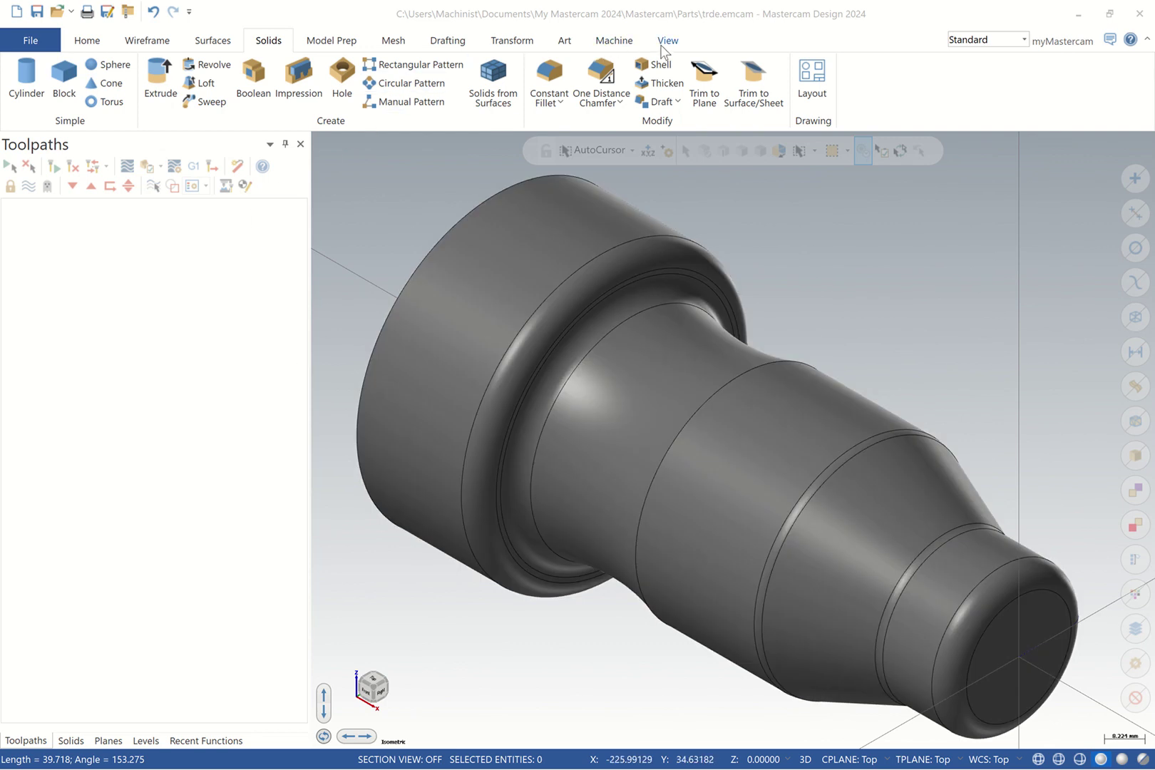
Fit the turned part, view it from the top, return to isometric, and show Wireframe tools
{"action": "right_click", "coordinate": [755, 229]}
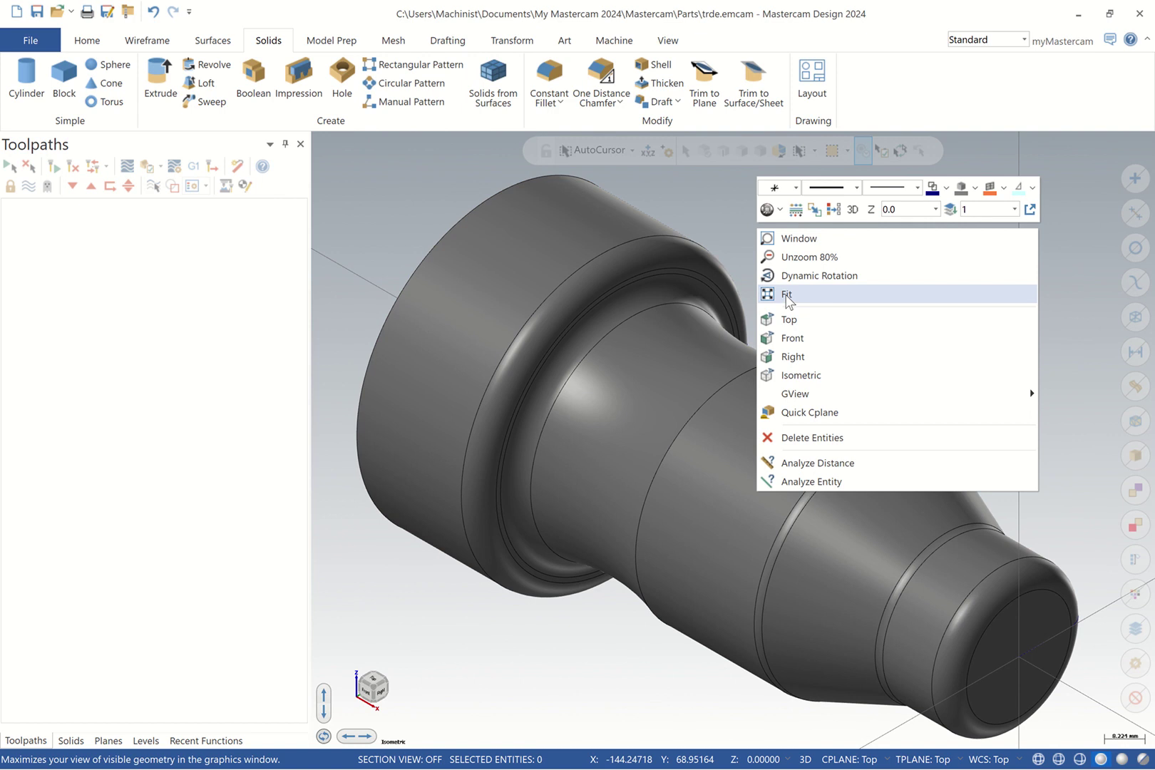
{"action": "left_click", "coordinate": [787, 295]}
{"action": "right_click", "coordinate": [787, 296]}
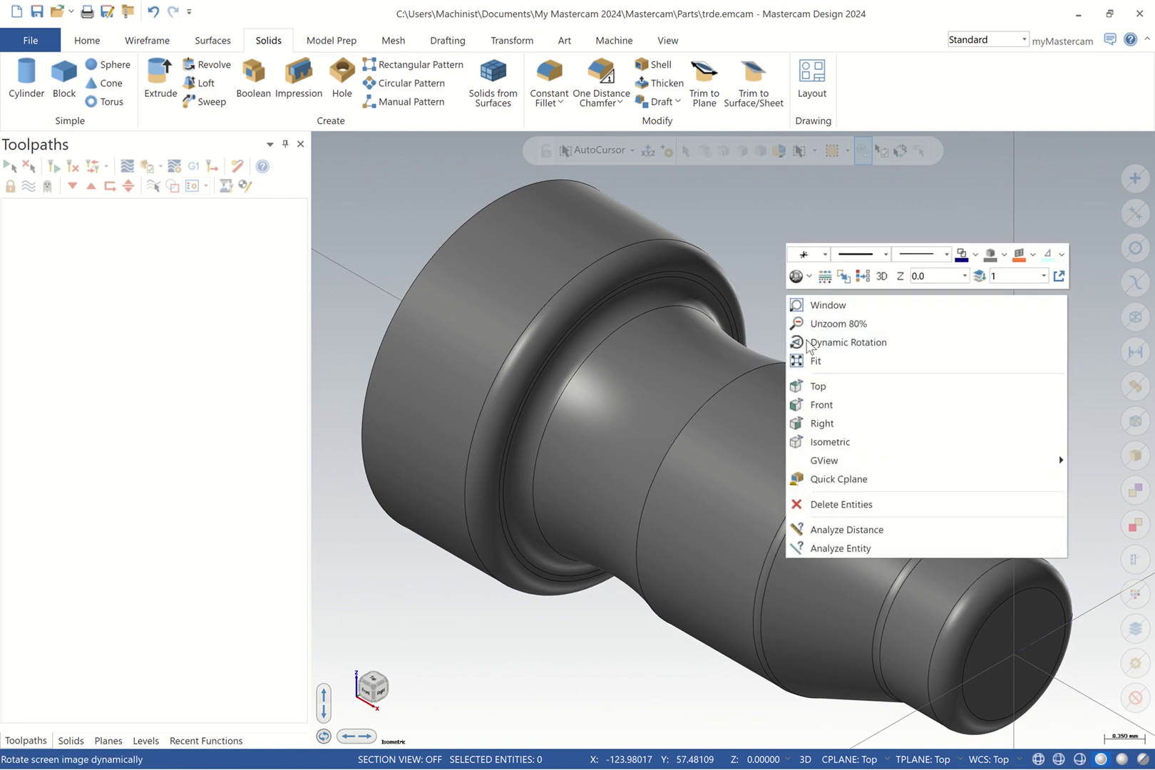
{"action": "left_click", "coordinate": [821, 386]}
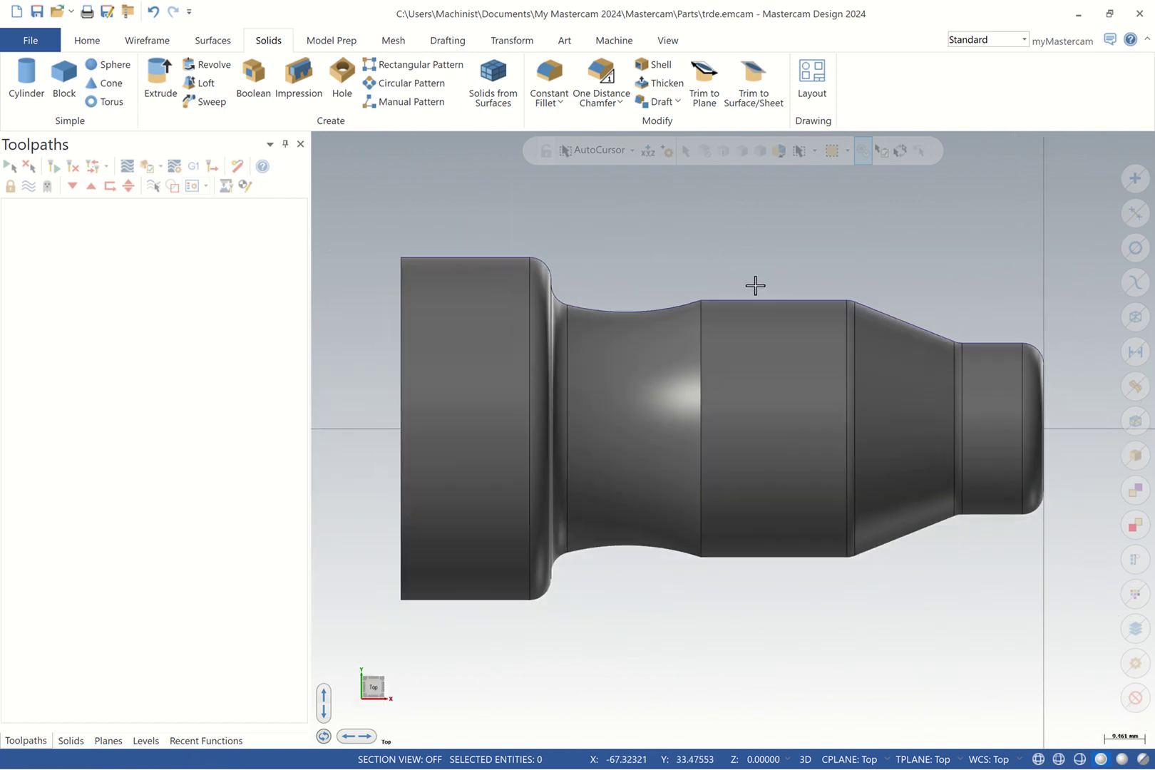
{"action": "right_click", "coordinate": [688, 258]}
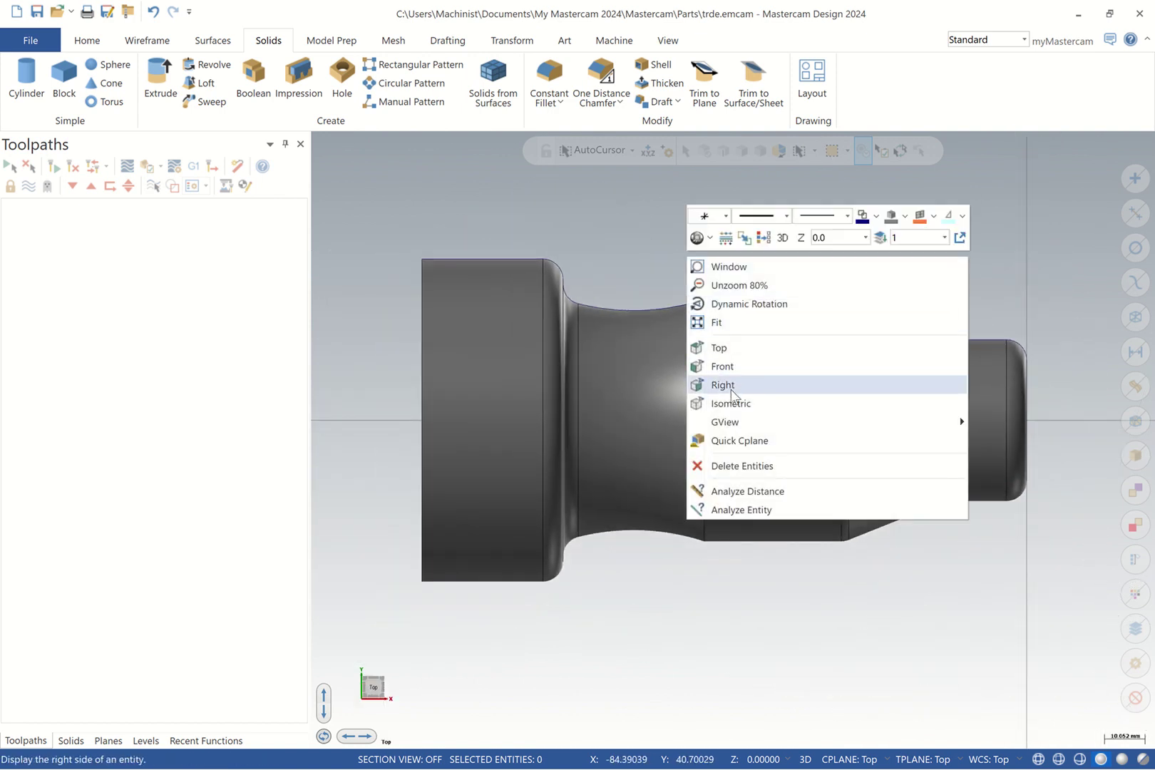
{"action": "left_click", "coordinate": [733, 404]}
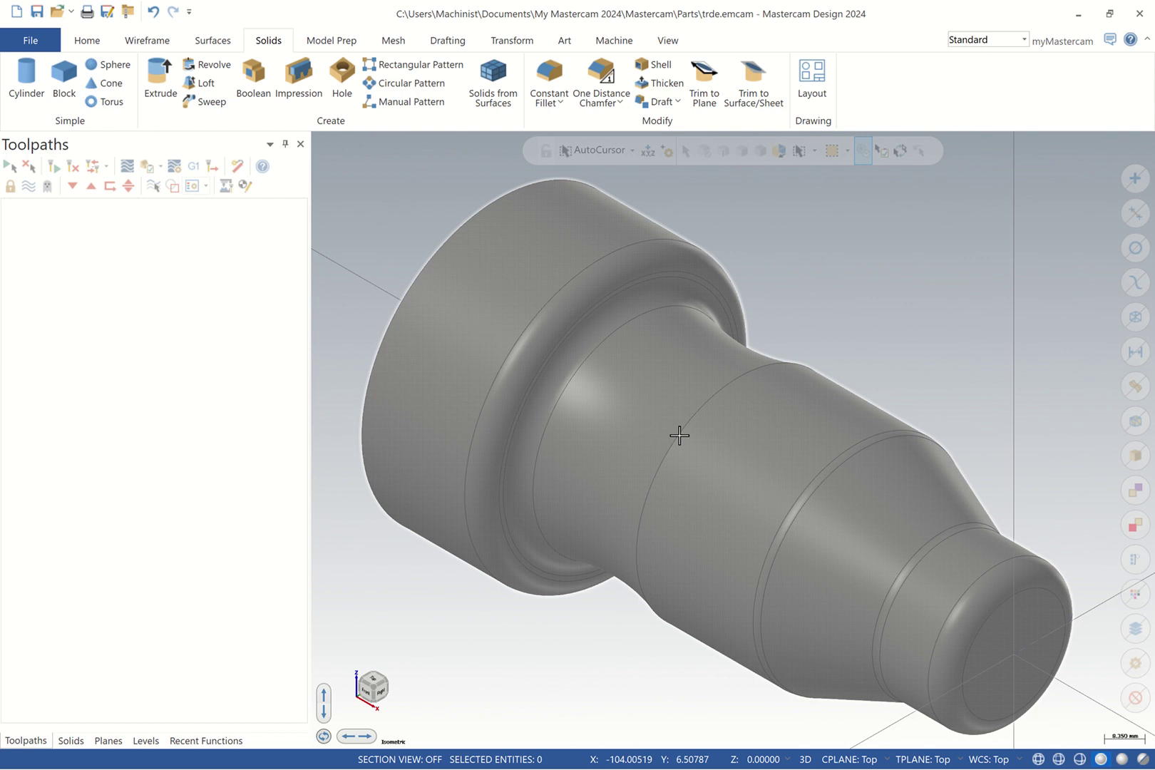
{"action": "left_click", "coordinate": [147, 40]}
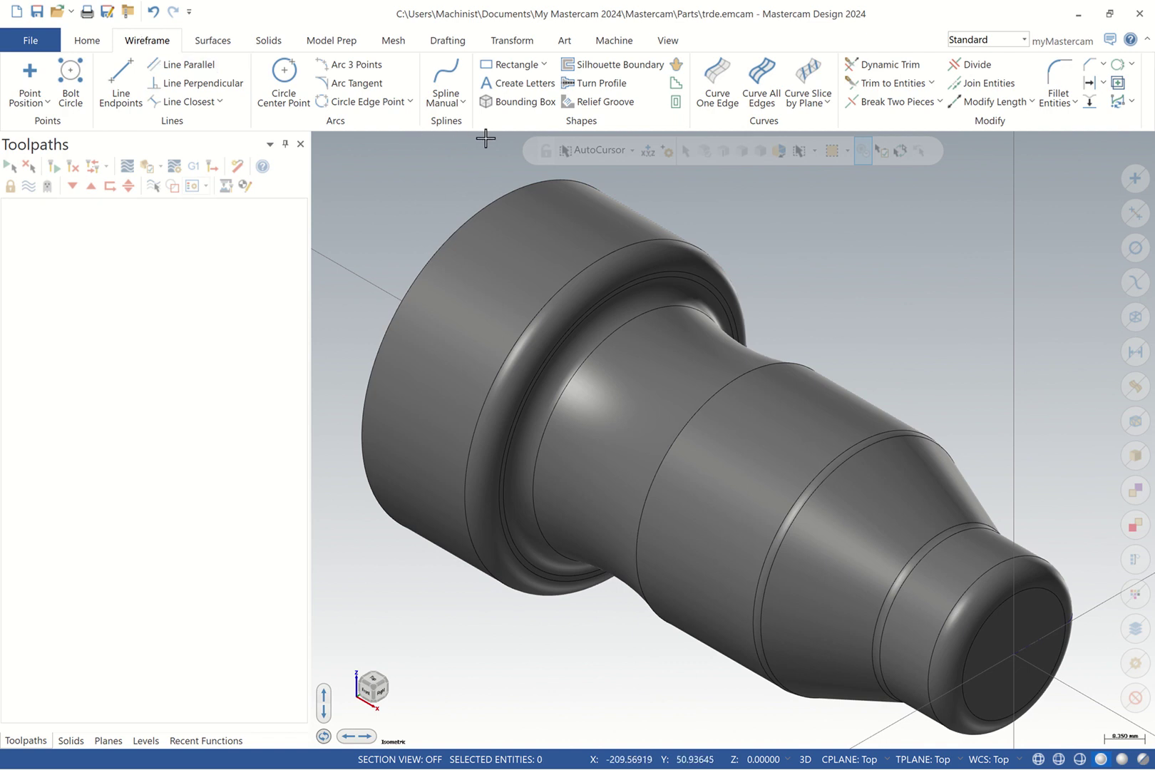
Extract a Full turn profile curve from the solid part body
{"action": "left_click", "coordinate": [600, 90]}
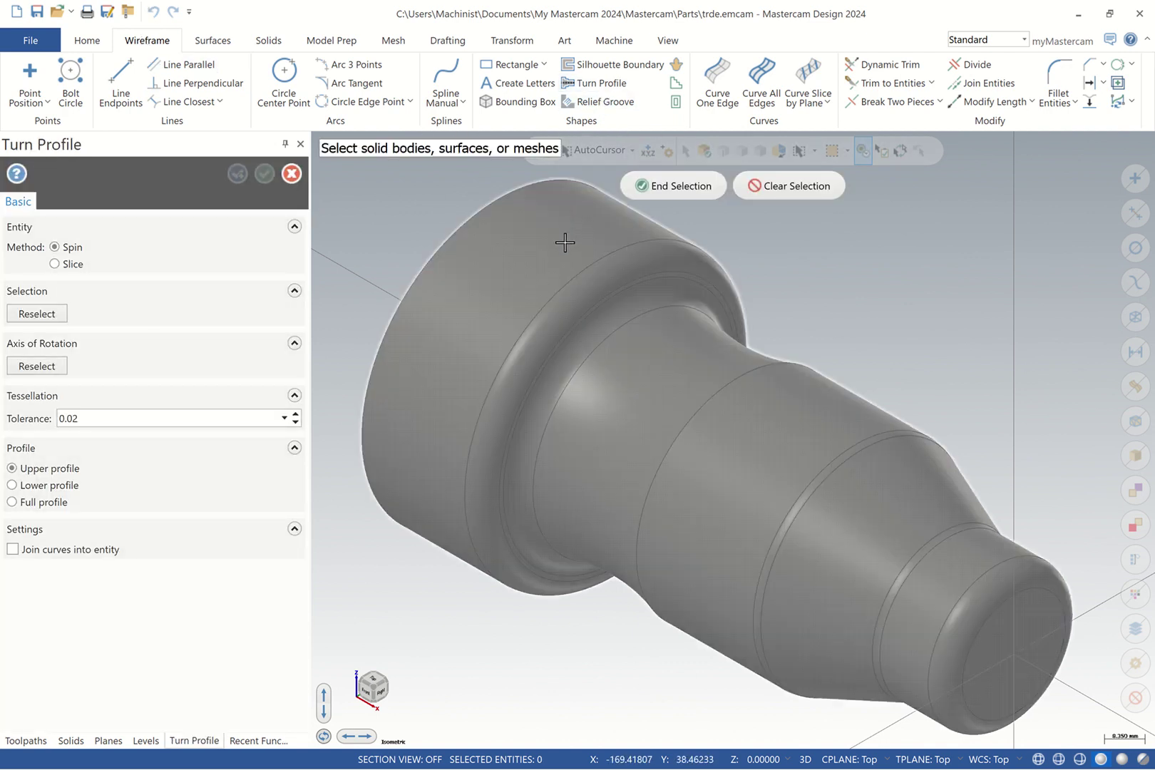
{"action": "left_click", "coordinate": [564, 242]}
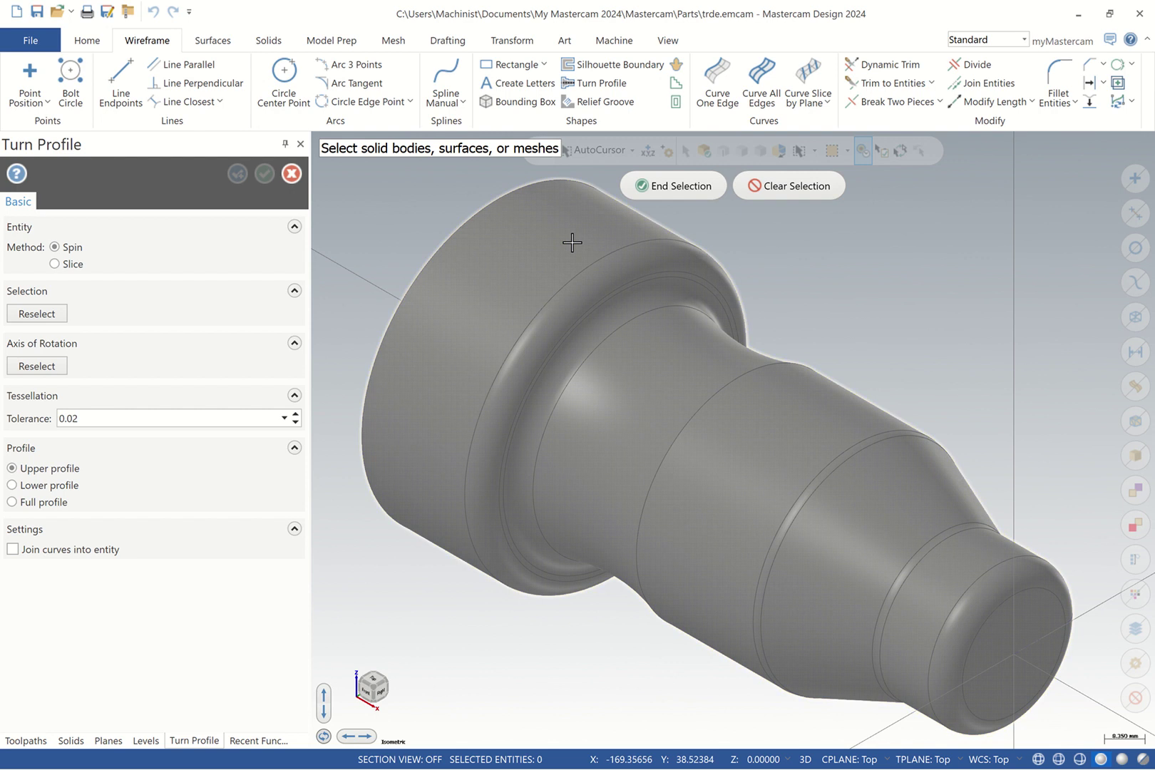
{"action": "left_click", "coordinate": [683, 186]}
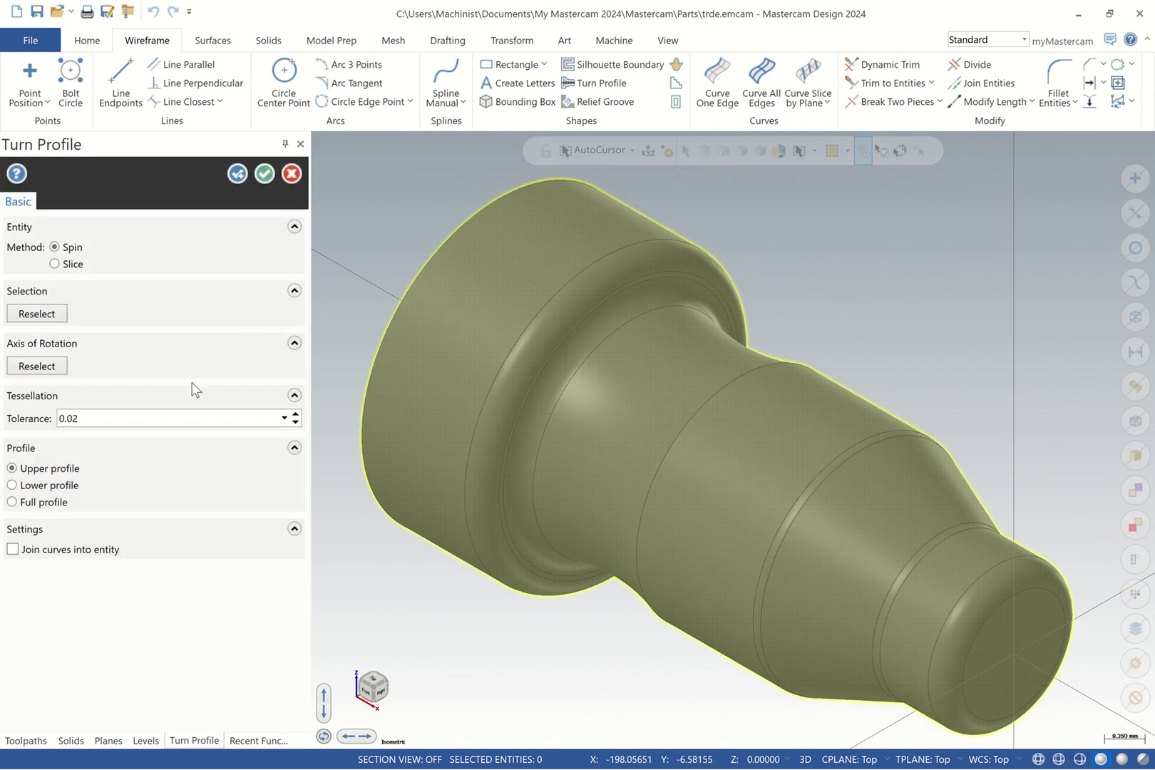
{"action": "left_click", "coordinate": [44, 503]}
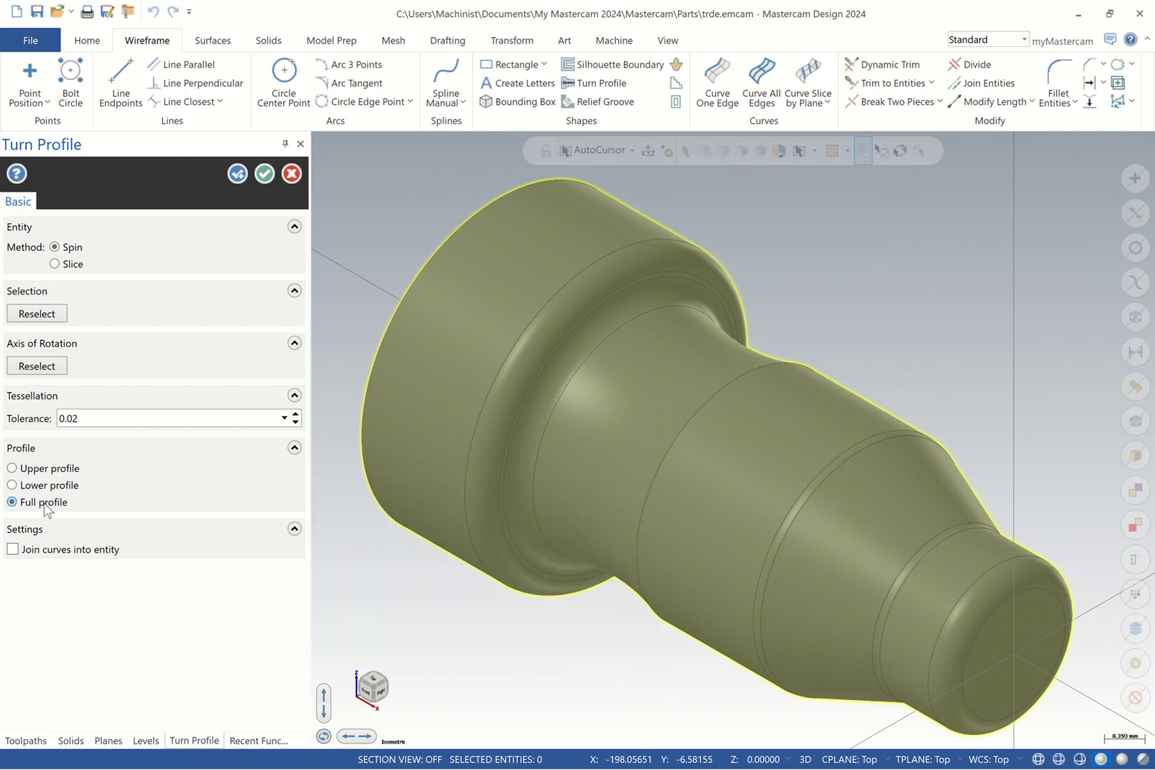
{"action": "left_click", "coordinate": [266, 175]}
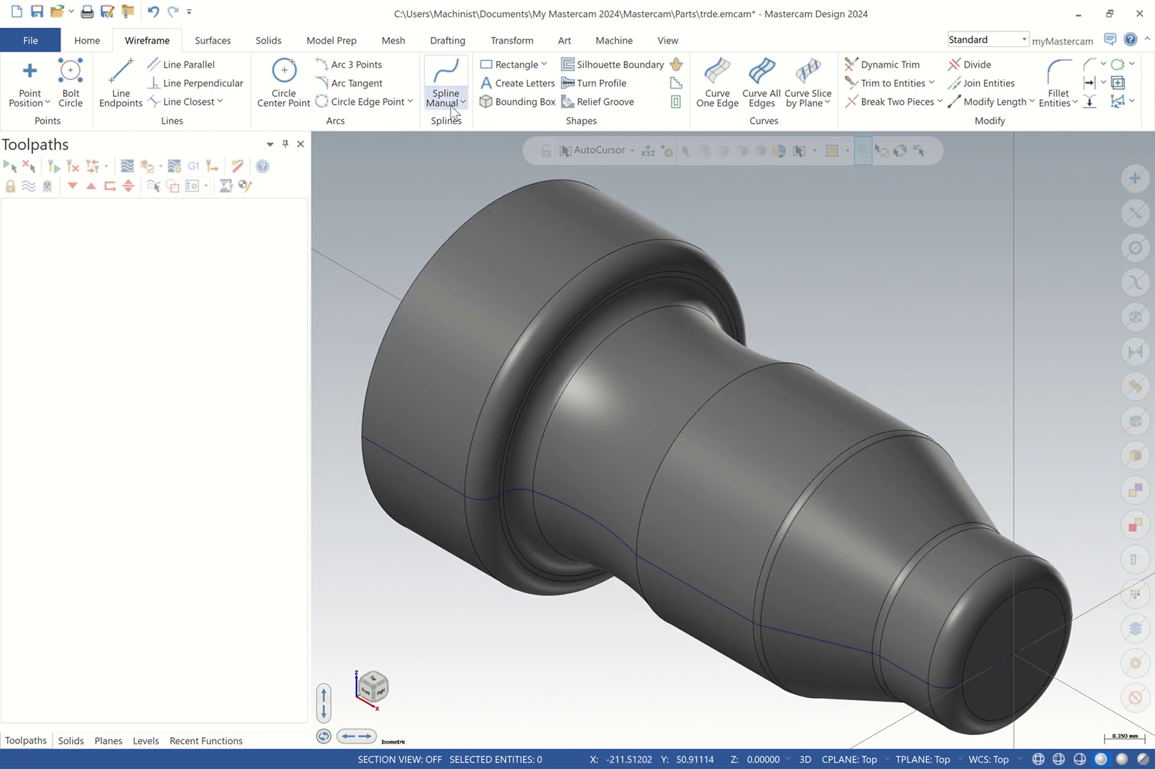
{"action": "left_click", "coordinate": [618, 44]}
Assign the Default lathe machine and expand the Lathe Default MM group properties
{"action": "left_click", "coordinate": [59, 107]}
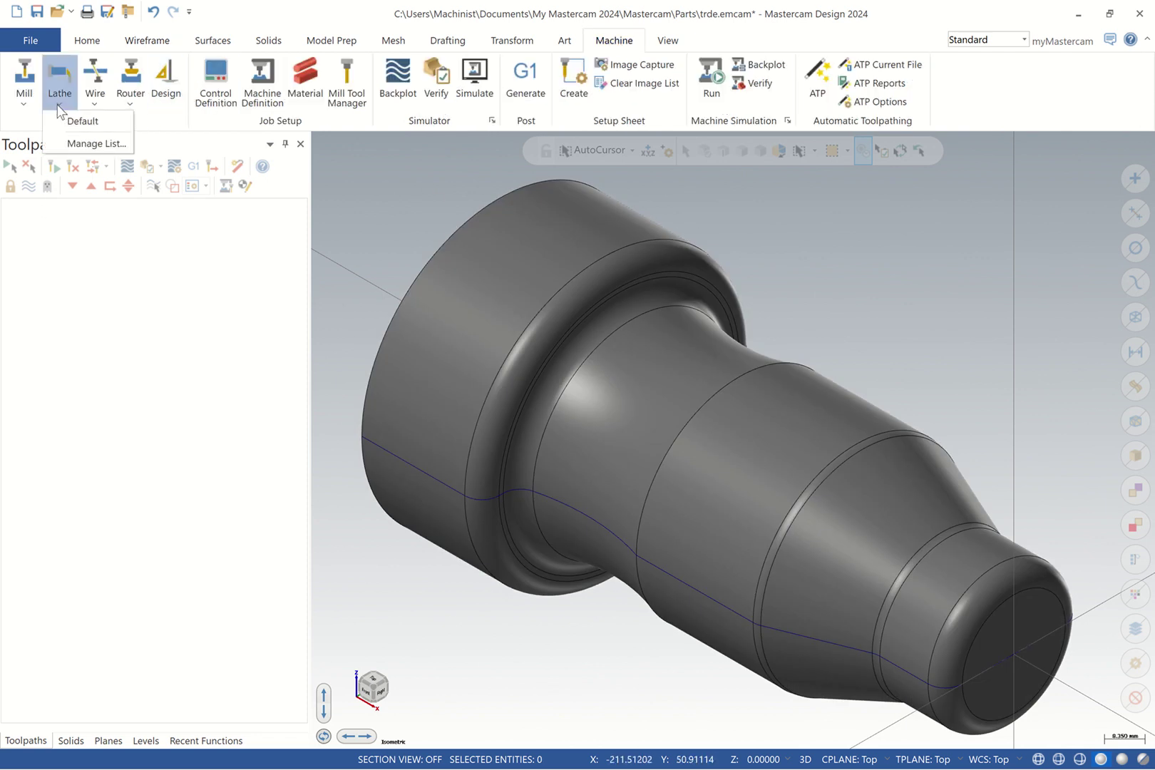
{"action": "left_click", "coordinate": [80, 121]}
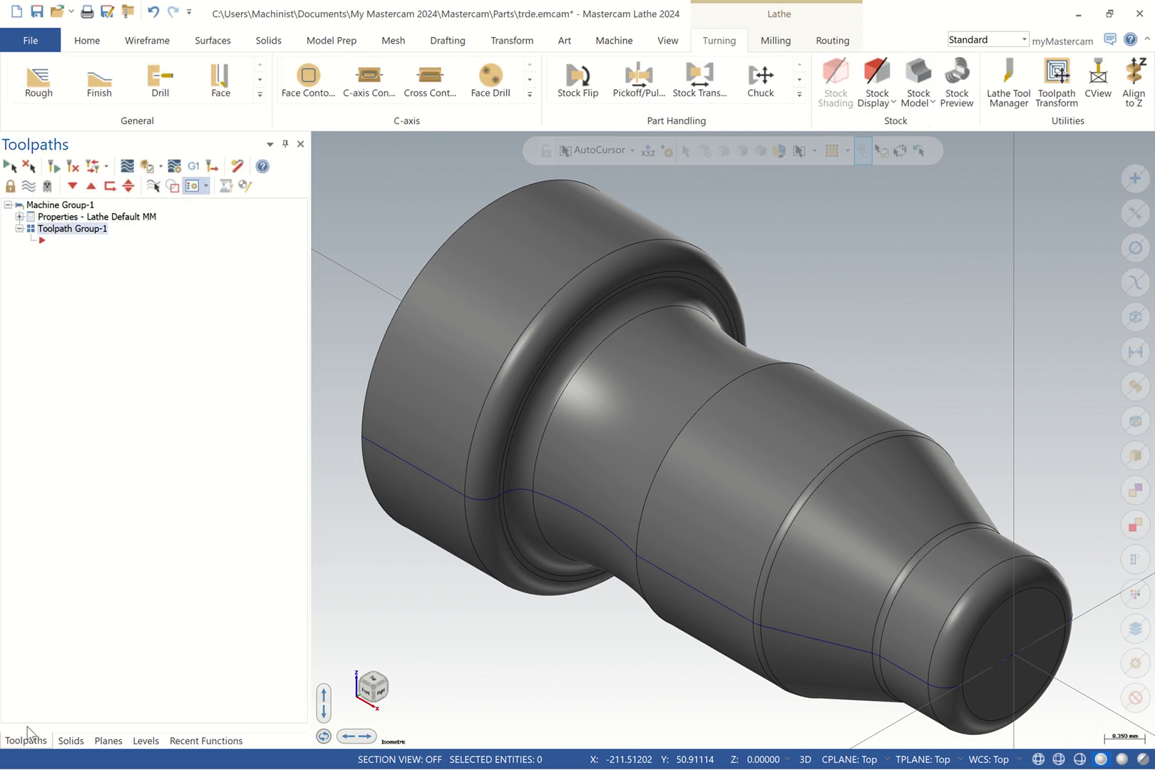
{"action": "left_click", "coordinate": [20, 216]}
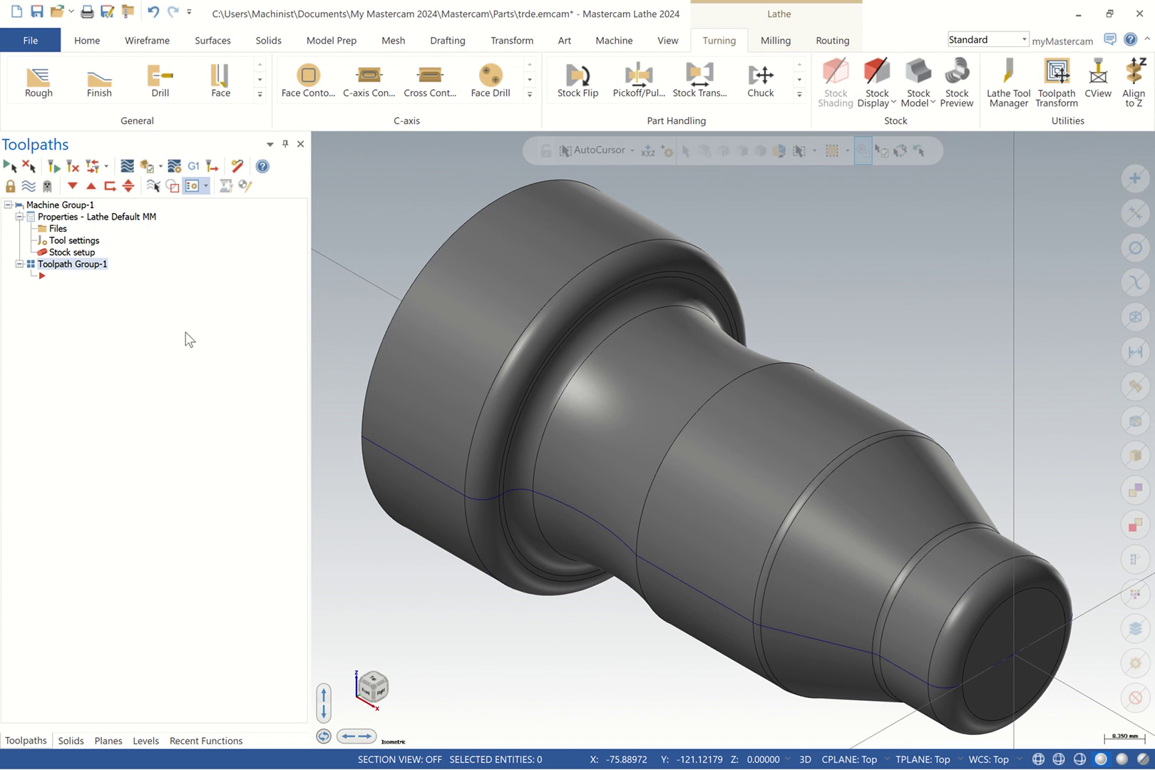
Turn on sequential tool numbering and duplicate tool number warnings
{"action": "double_click", "coordinate": [91, 242]}
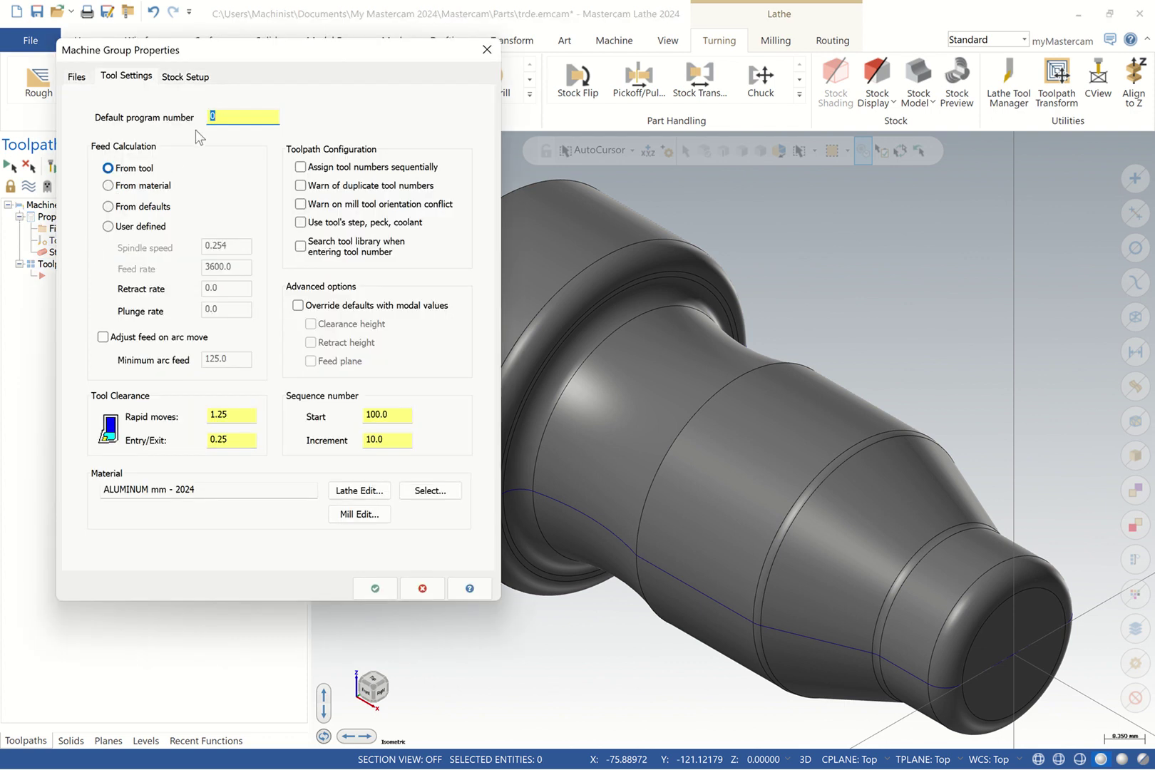
{"action": "left_click", "coordinate": [300, 167]}
{"action": "left_click", "coordinate": [300, 185]}
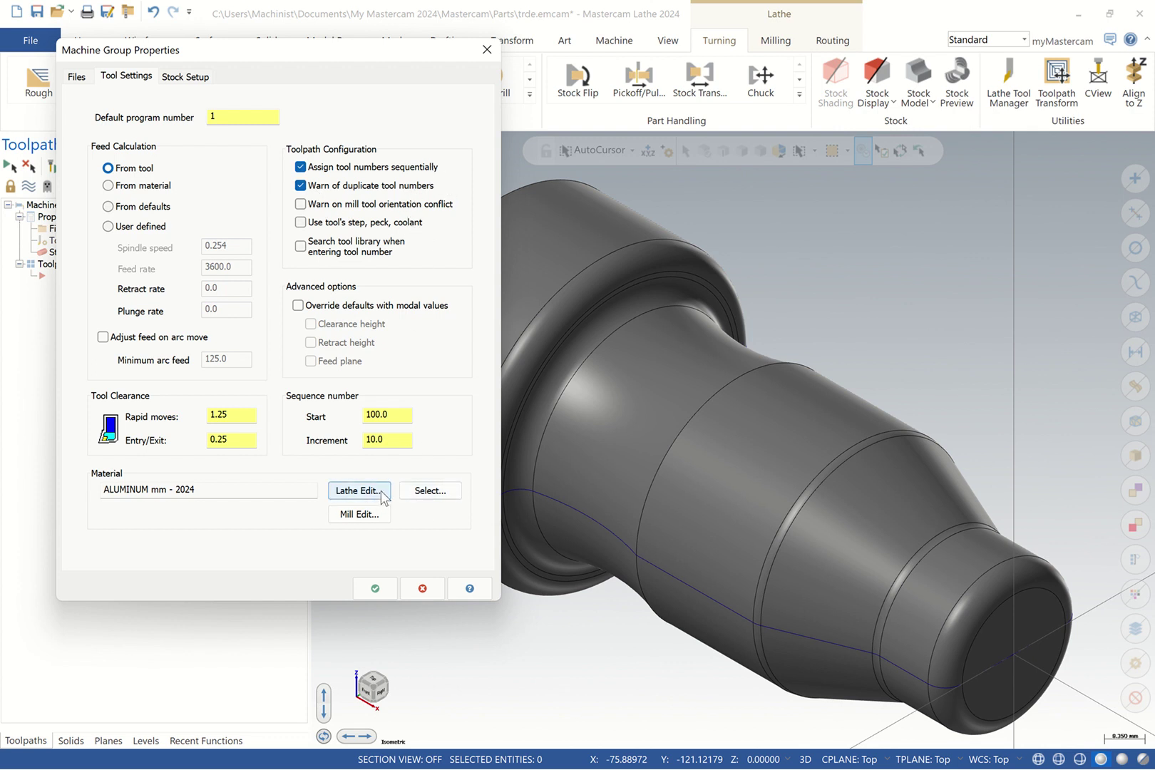
Set the aluminium material's ISO group to N with the comment 'Aluminium 7075'
{"action": "left_click", "coordinate": [359, 491]}
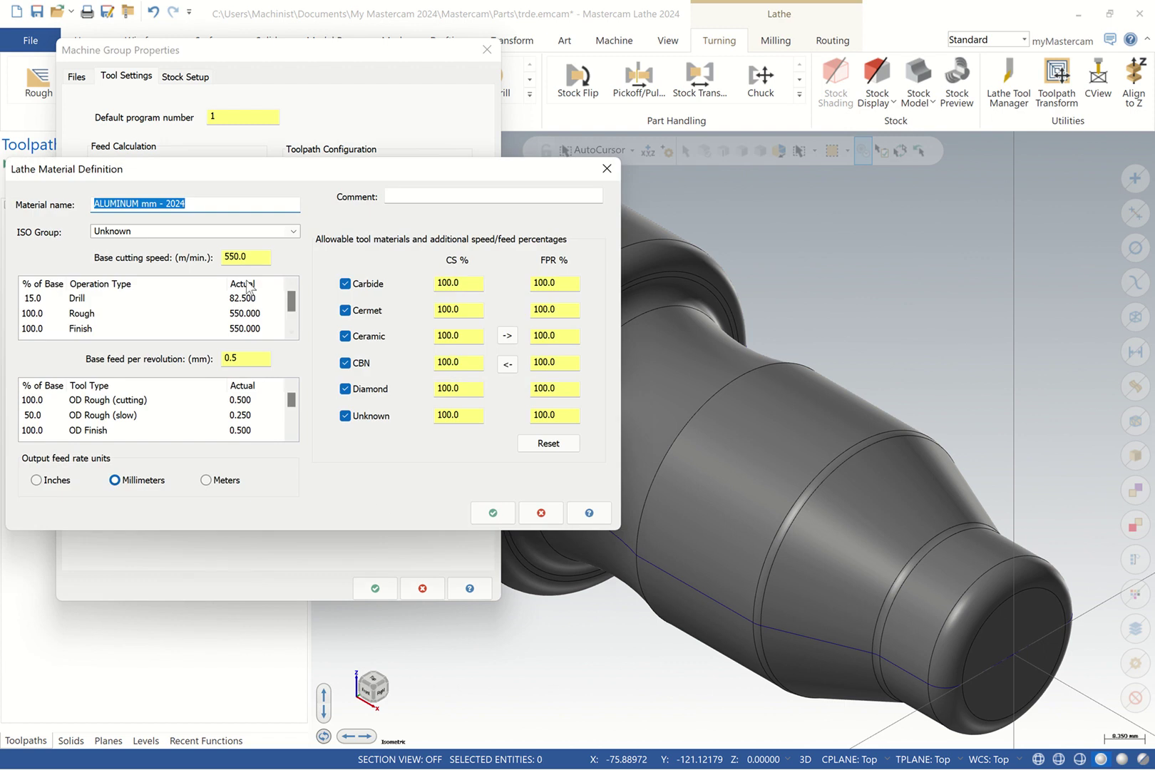
{"action": "key", "text": "Tab"}
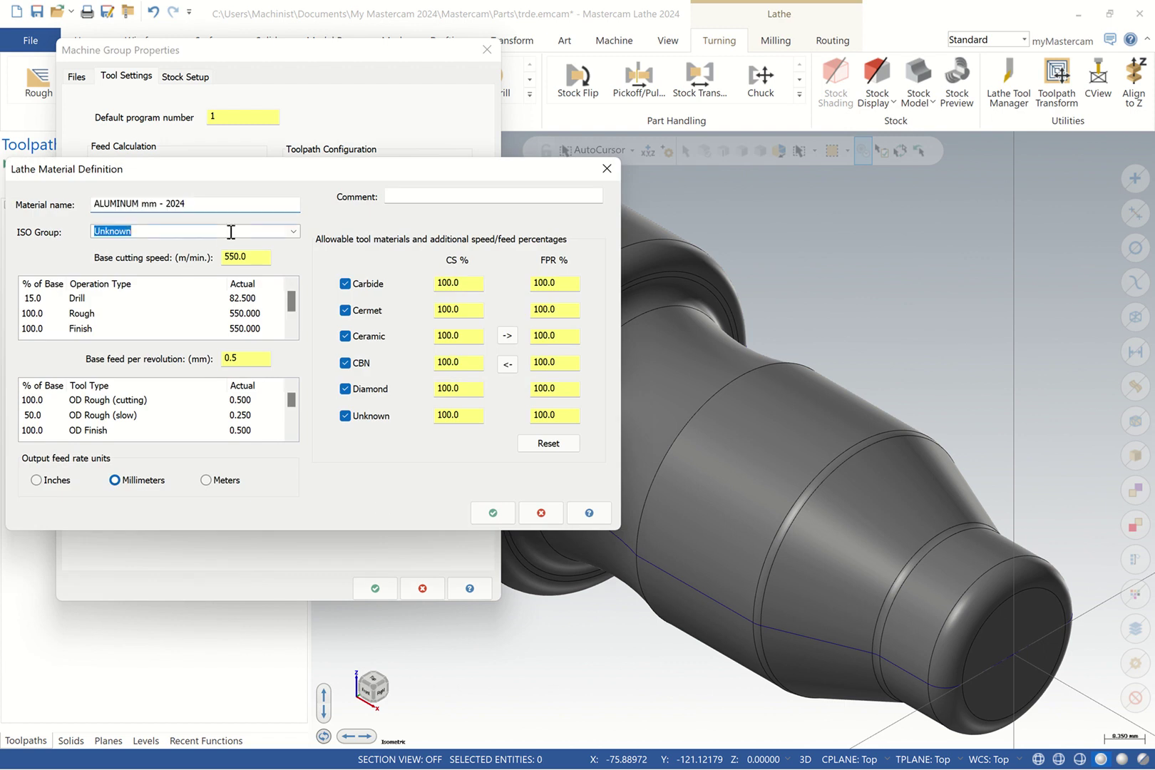
{"action": "left_click", "coordinate": [294, 232]}
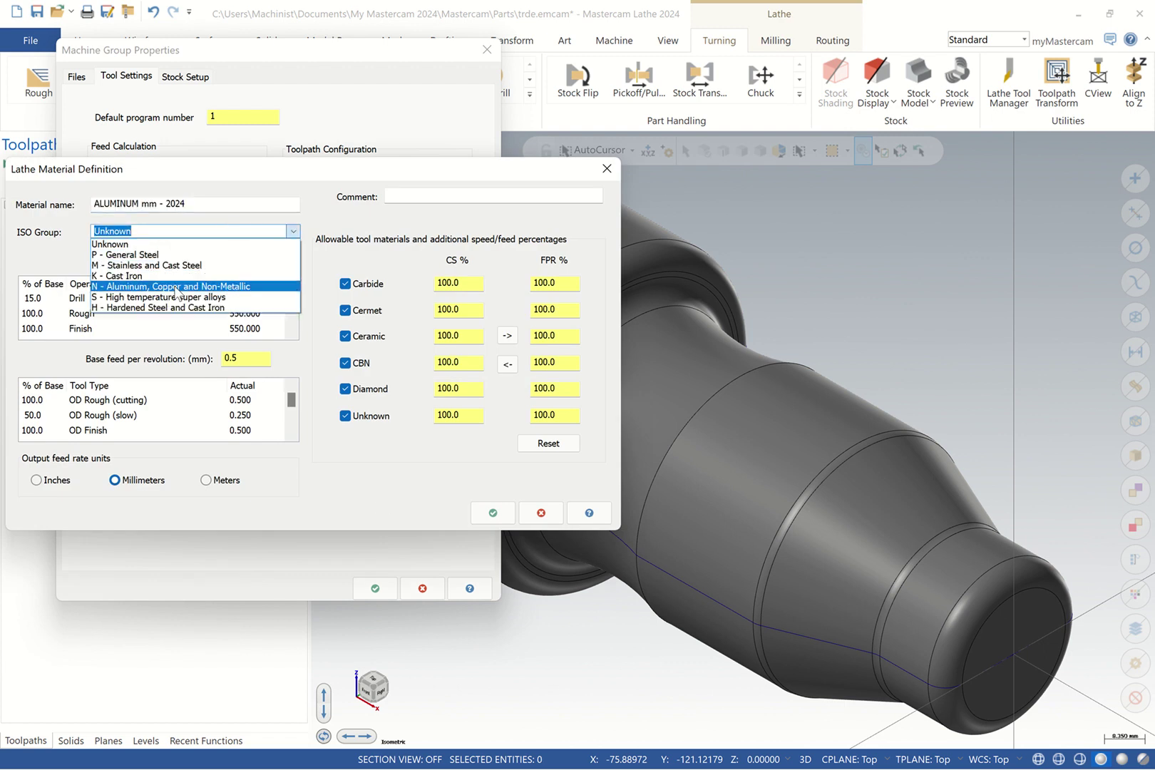
{"action": "left_click", "coordinate": [262, 276]}
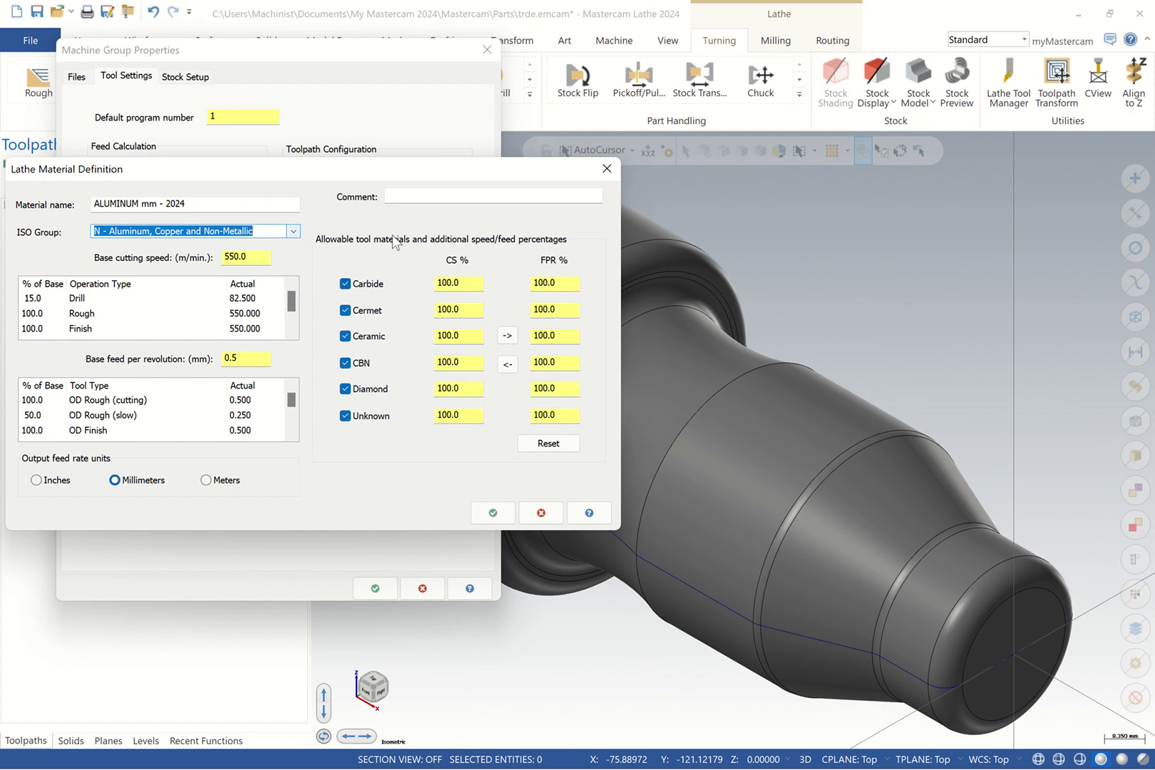
{"action": "left_click", "coordinate": [411, 195]}
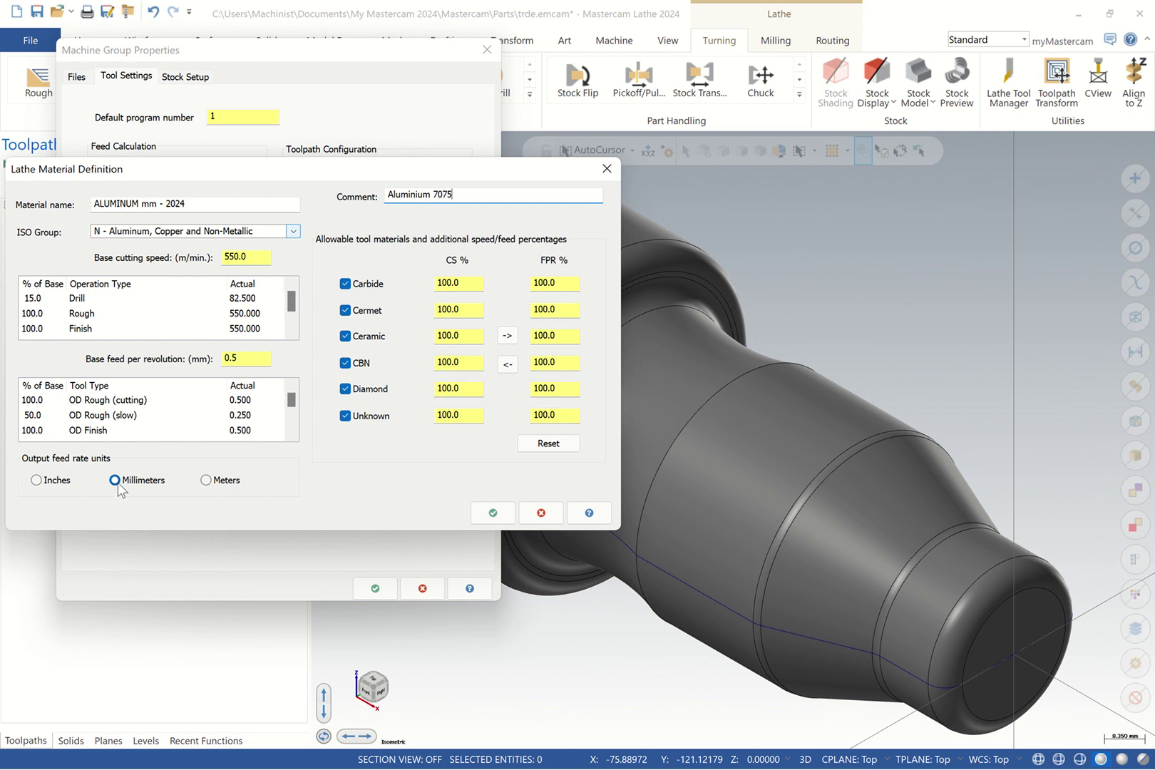
{"action": "left_click", "coordinate": [491, 512]}
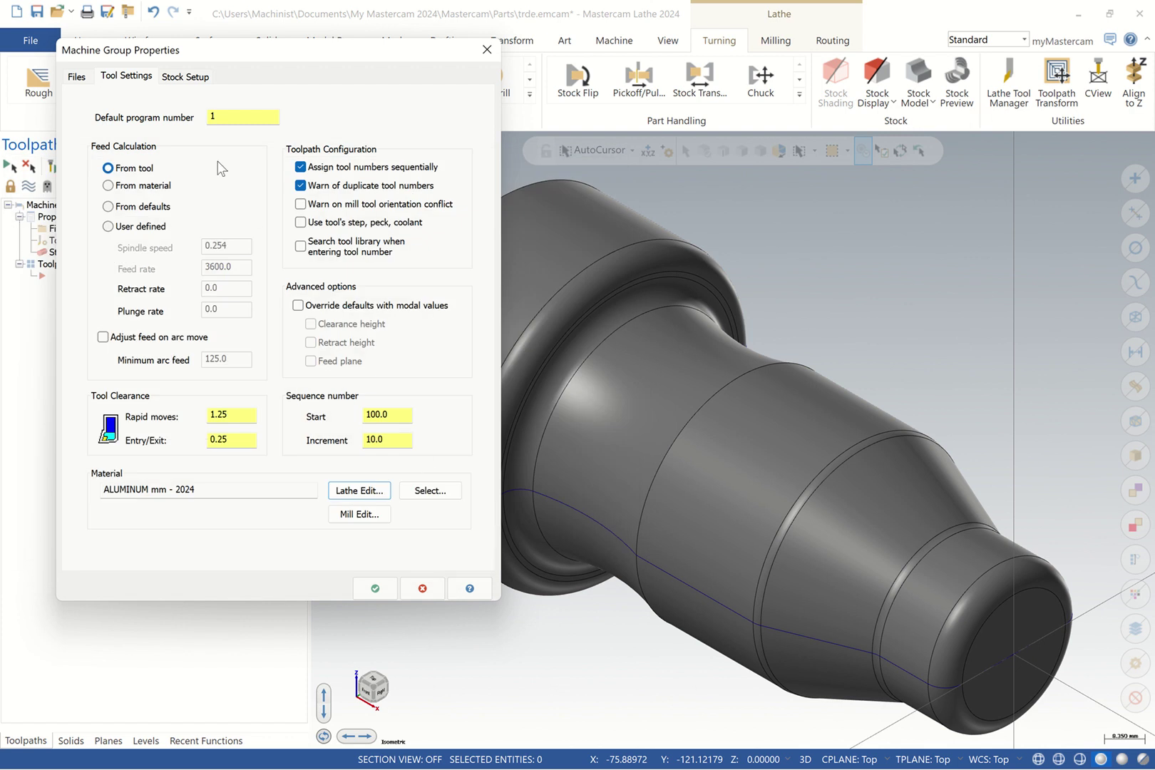
Place the left-spindle stock base point on the part's end and set length 120
{"action": "left_click", "coordinate": [185, 77]}
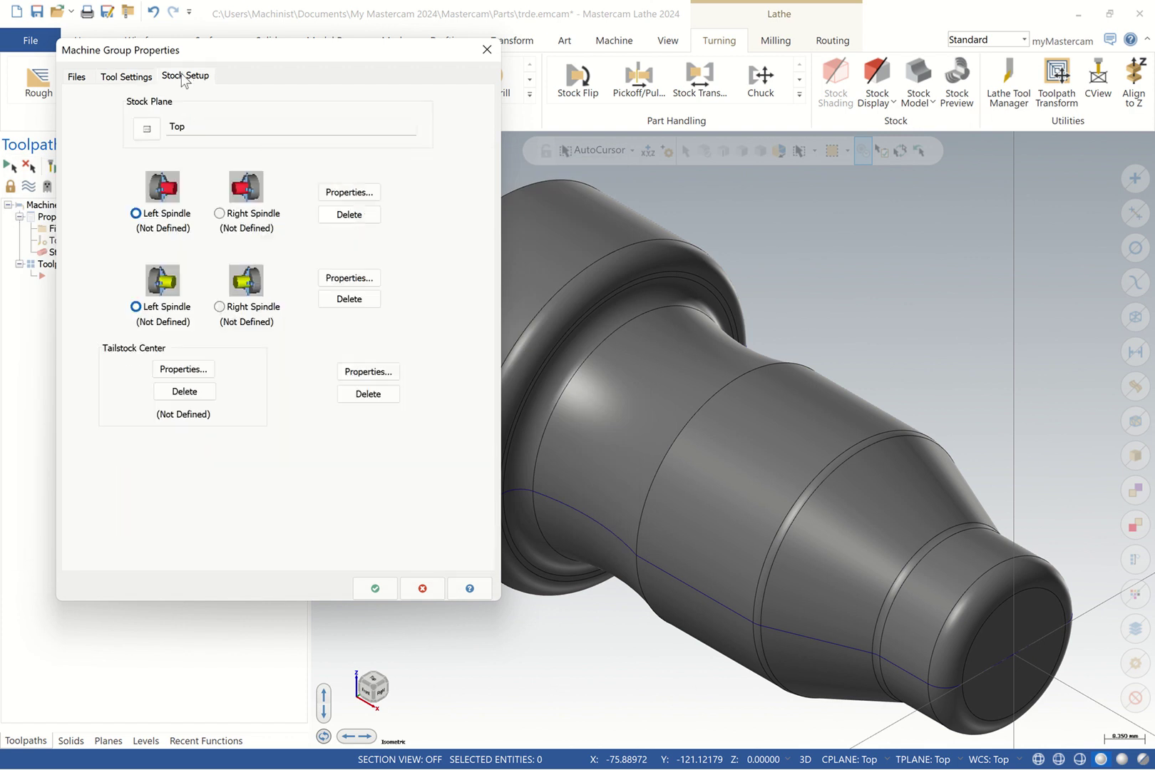
{"action": "left_click", "coordinate": [126, 76]}
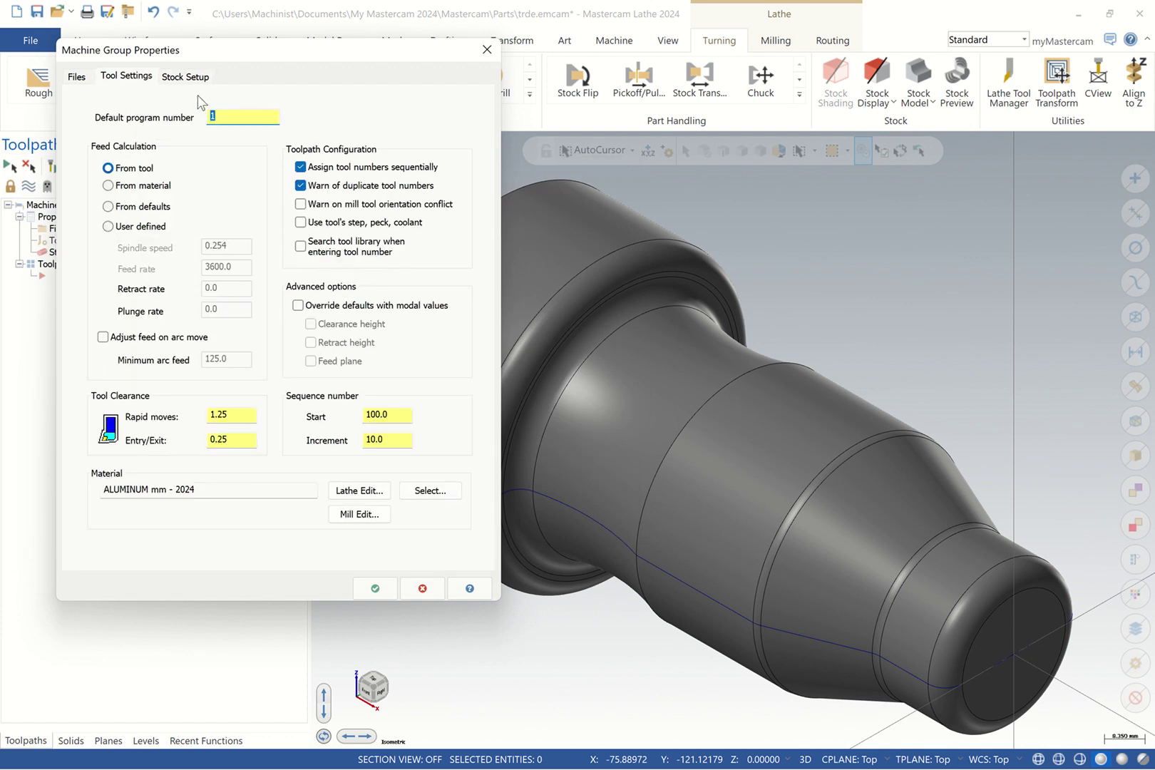
{"action": "left_click", "coordinate": [185, 76]}
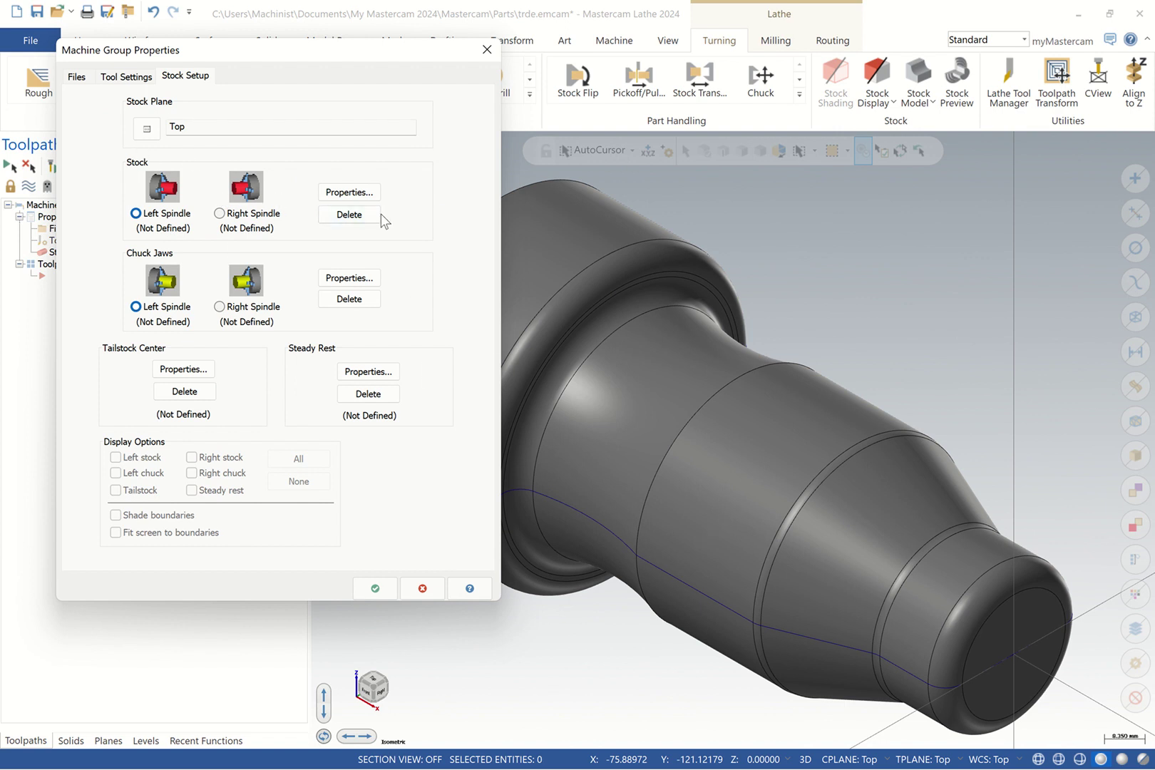
{"action": "left_click", "coordinate": [356, 192]}
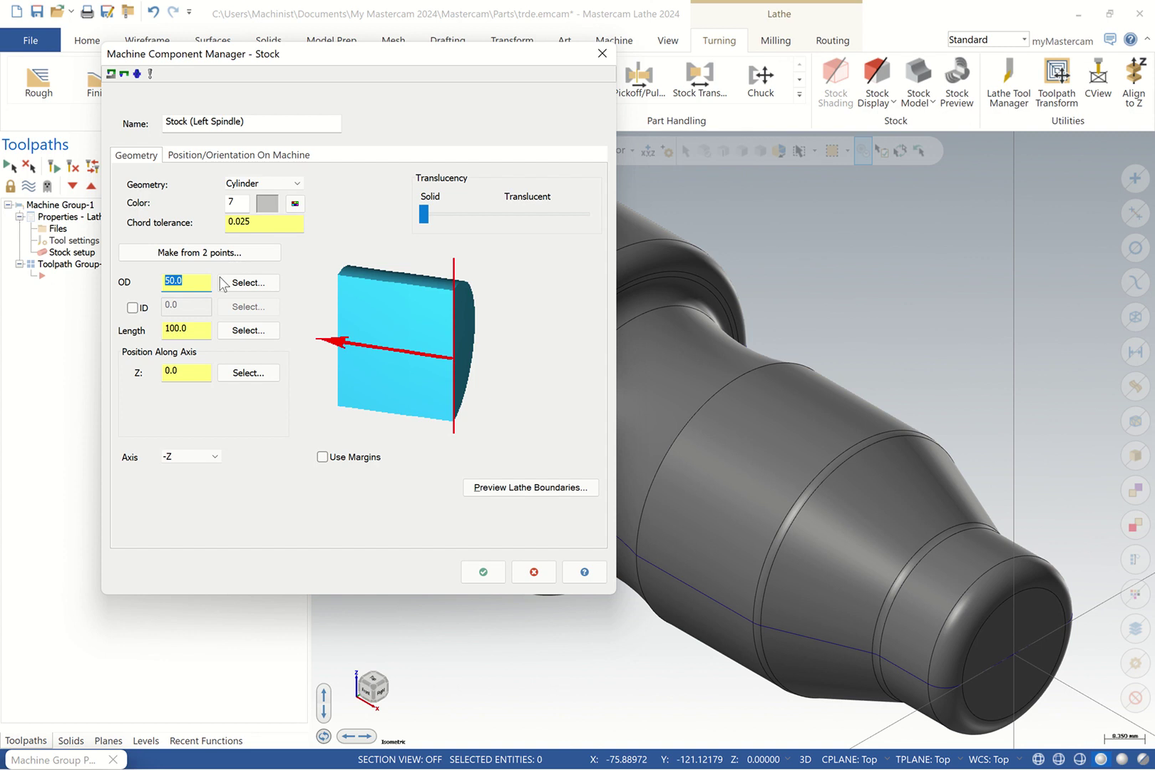
{"action": "left_click", "coordinate": [246, 284]}
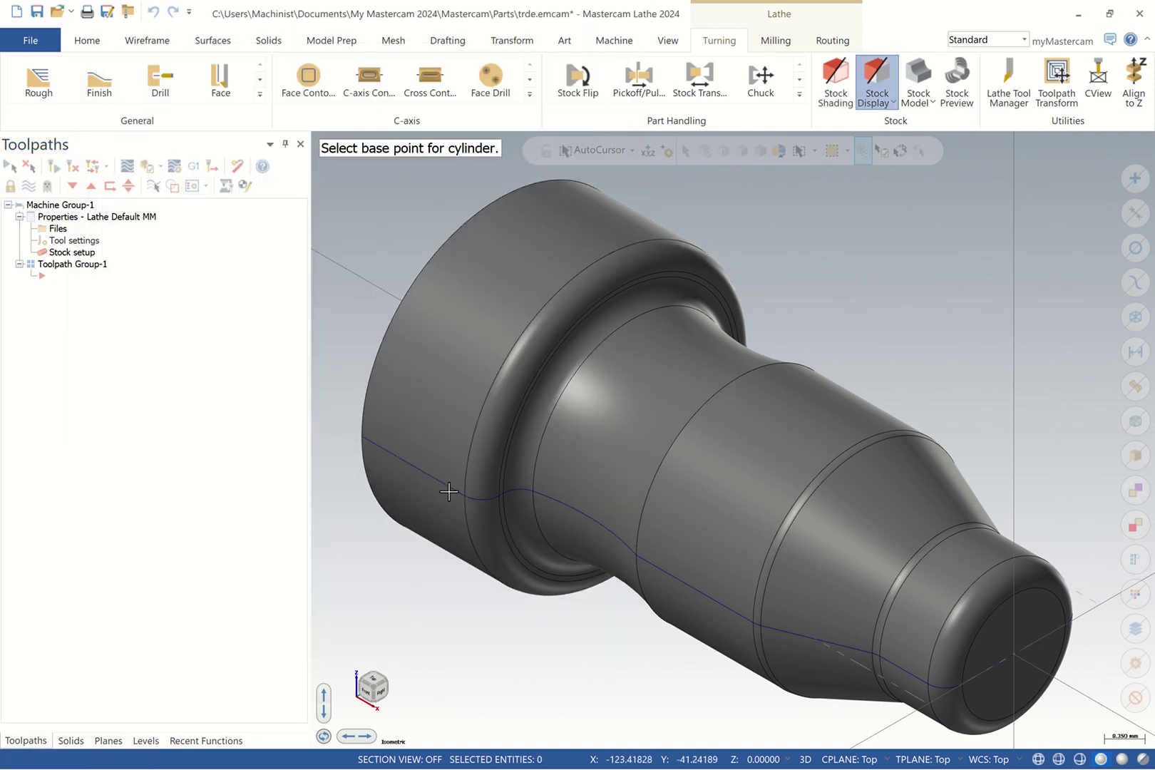
{"action": "left_click", "coordinate": [469, 499]}
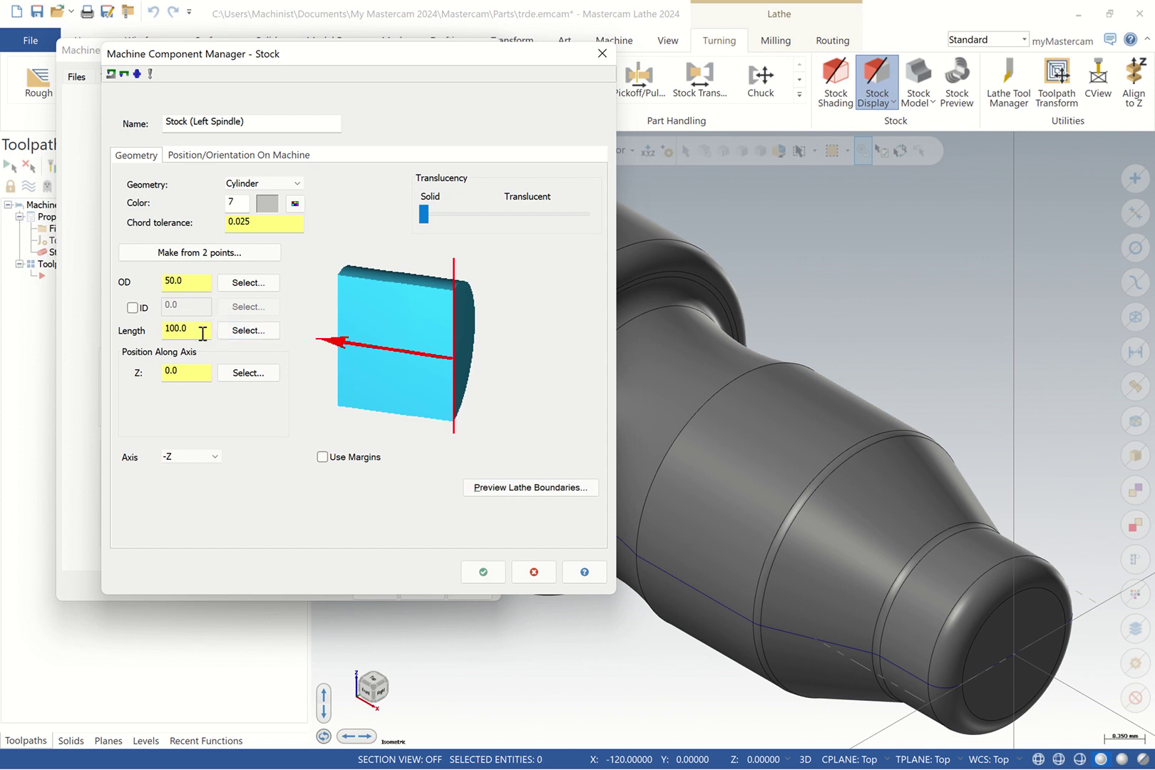
{"action": "left_click_drag", "start_coordinate": [213, 328], "coordinate": [147, 333]}
{"action": "type", "text": "120"}
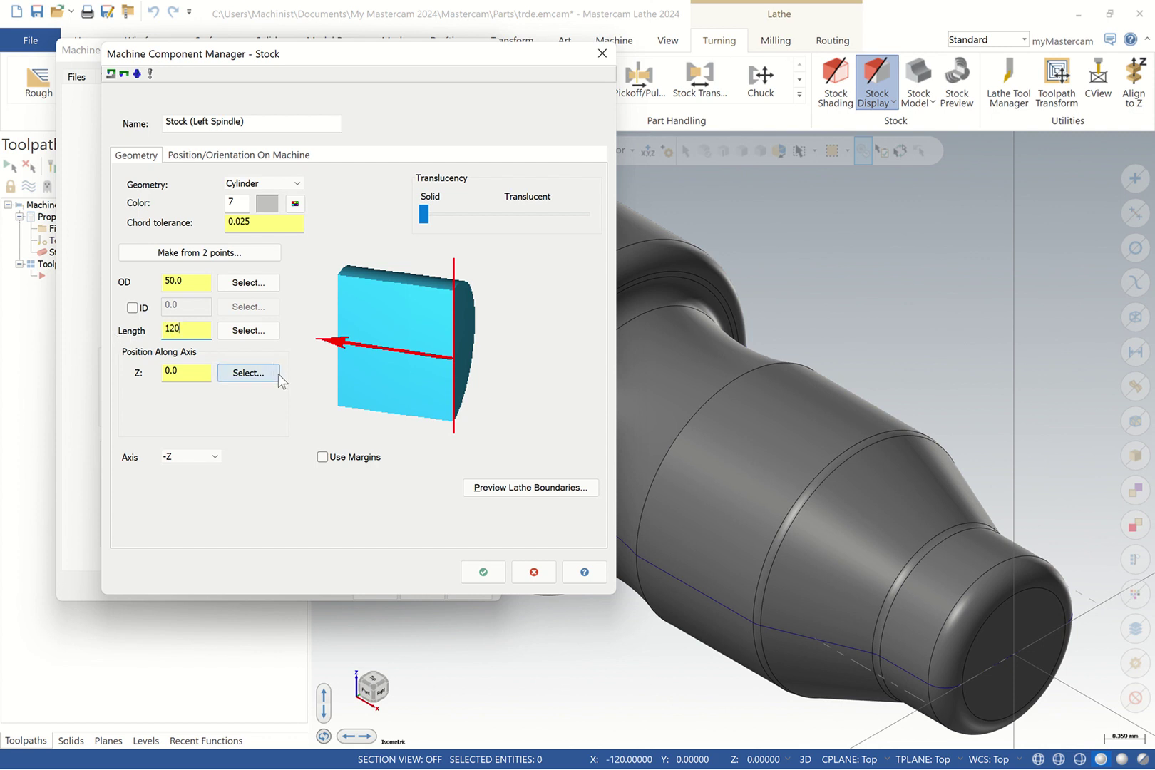
Enable stock margins of OD 10, right 2 and left 50, then preview the boundaries
{"action": "left_click", "coordinate": [318, 456]}
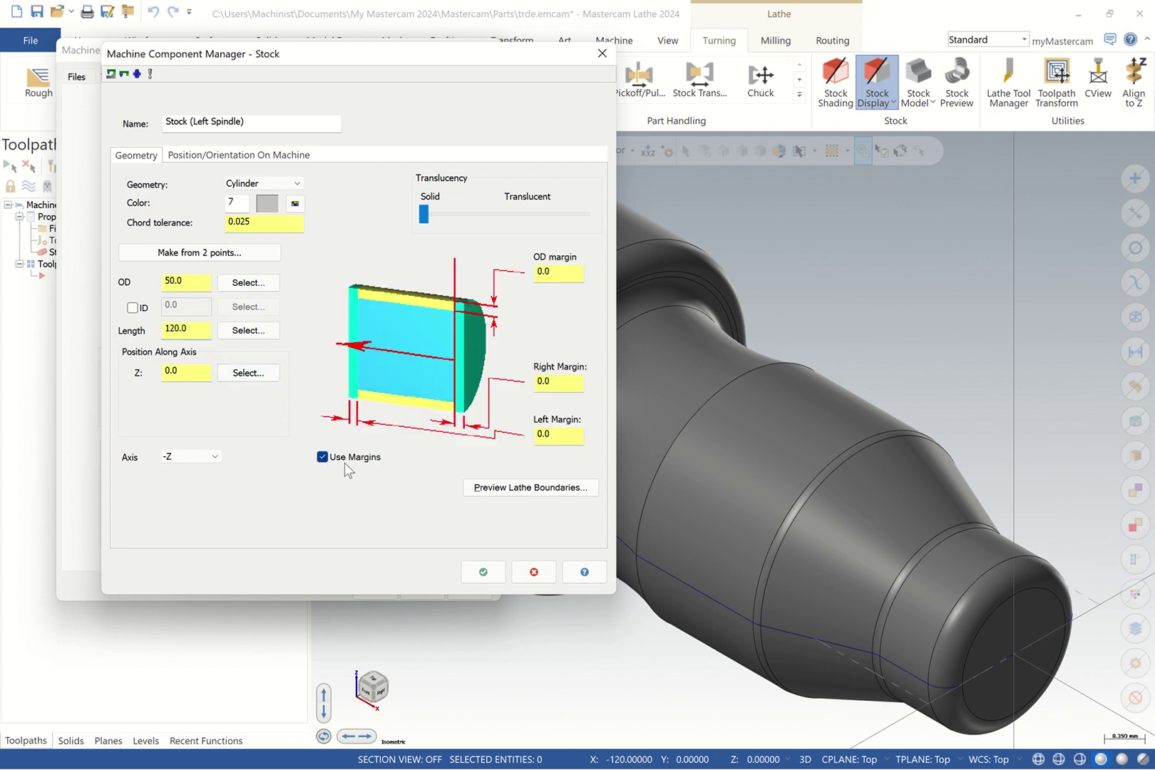
{"action": "left_click", "coordinate": [568, 275]}
{"action": "type", "text": "10"}
{"action": "left_click", "coordinate": [566, 384]}
{"action": "type", "text": "2"}
{"action": "left_click", "coordinate": [535, 275]}
{"action": "left_click", "coordinate": [563, 433]}
{"action": "type", "text": "50"}
{"action": "left_click", "coordinate": [530, 487]}
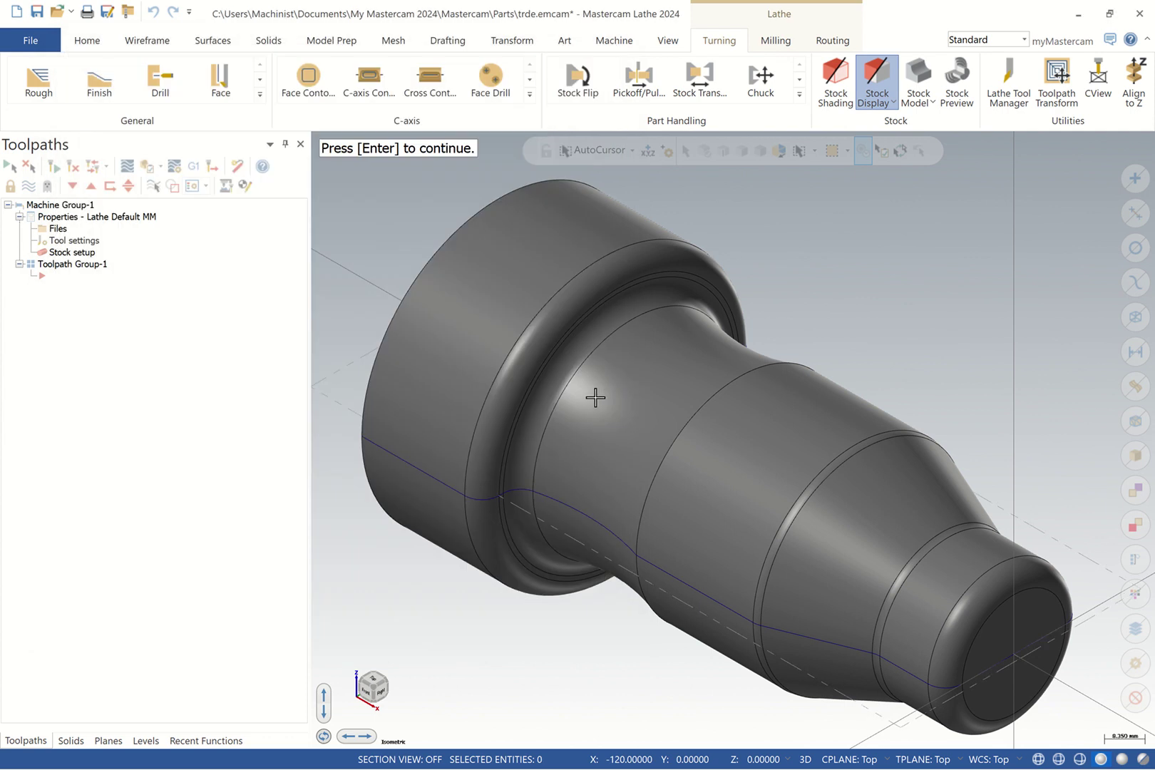
Take the stock OD from the part's lower-left corner, giving 80 mm, and preview it
{"action": "right_click", "coordinate": [595, 397]}
{"action": "left_click", "coordinate": [631, 485]}
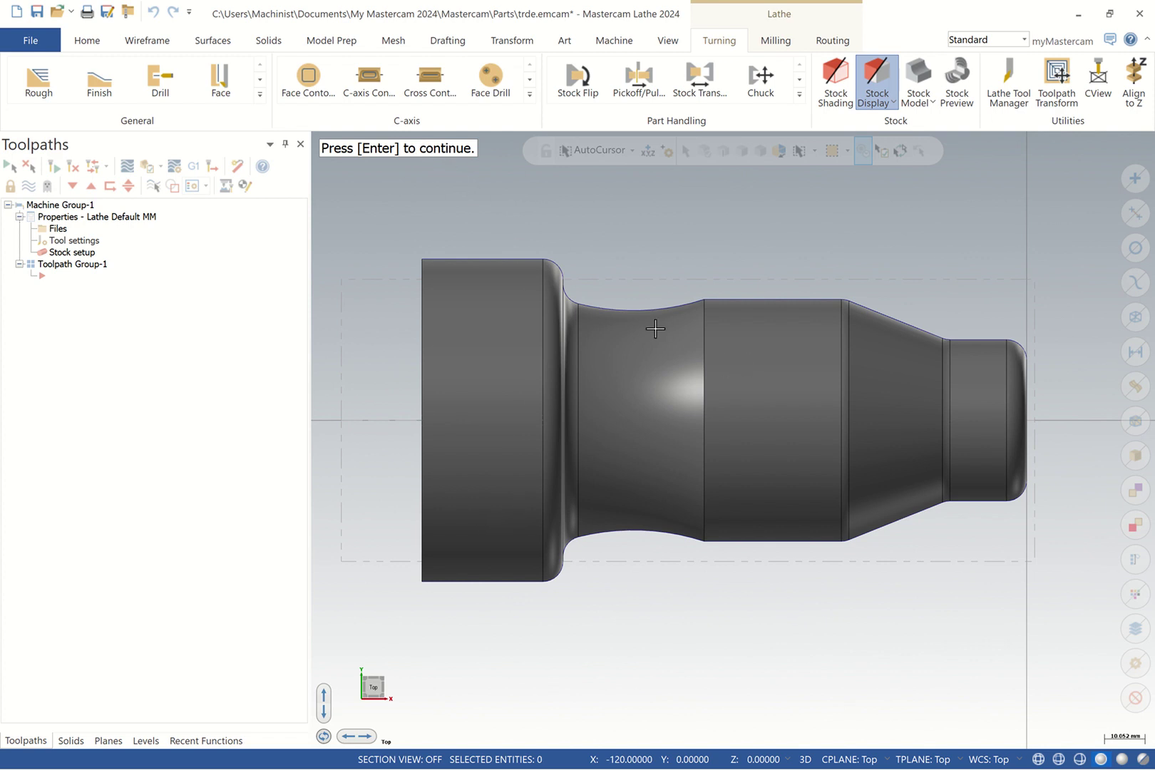
{"action": "key", "text": "Return"}
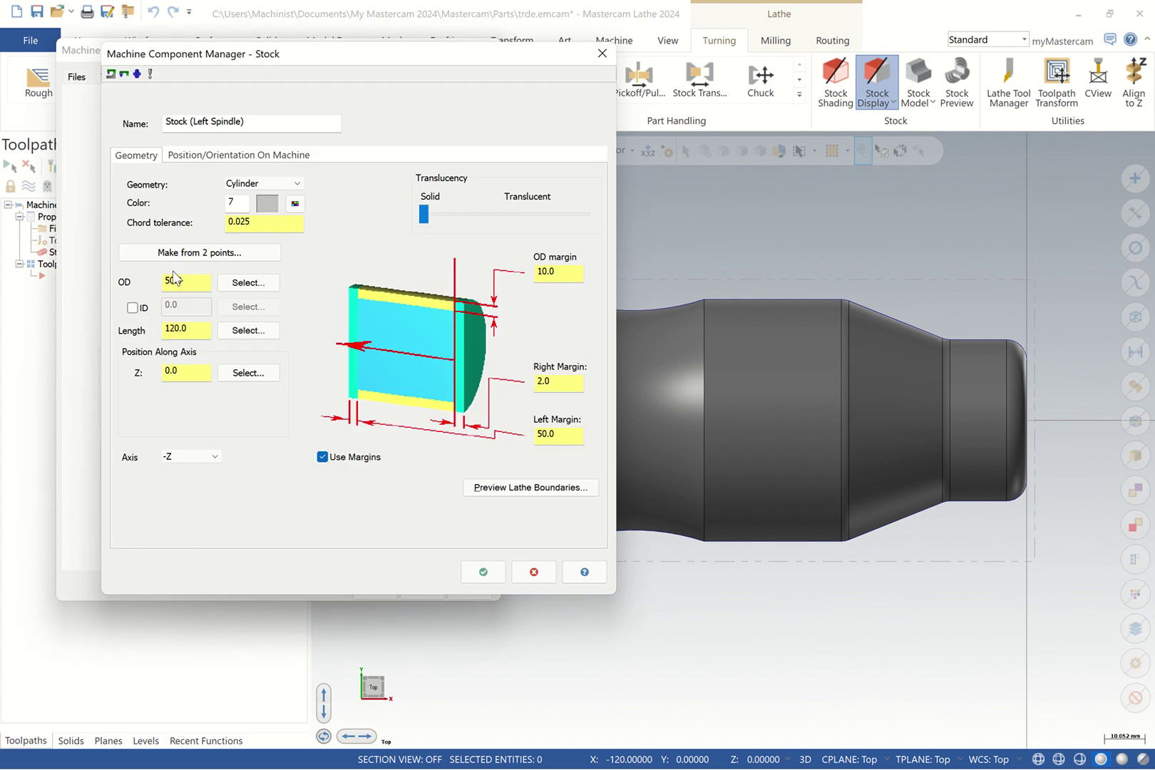
{"action": "left_click_drag", "start_coordinate": [193, 283], "coordinate": [154, 283]}
{"action": "left_click", "coordinate": [248, 282]}
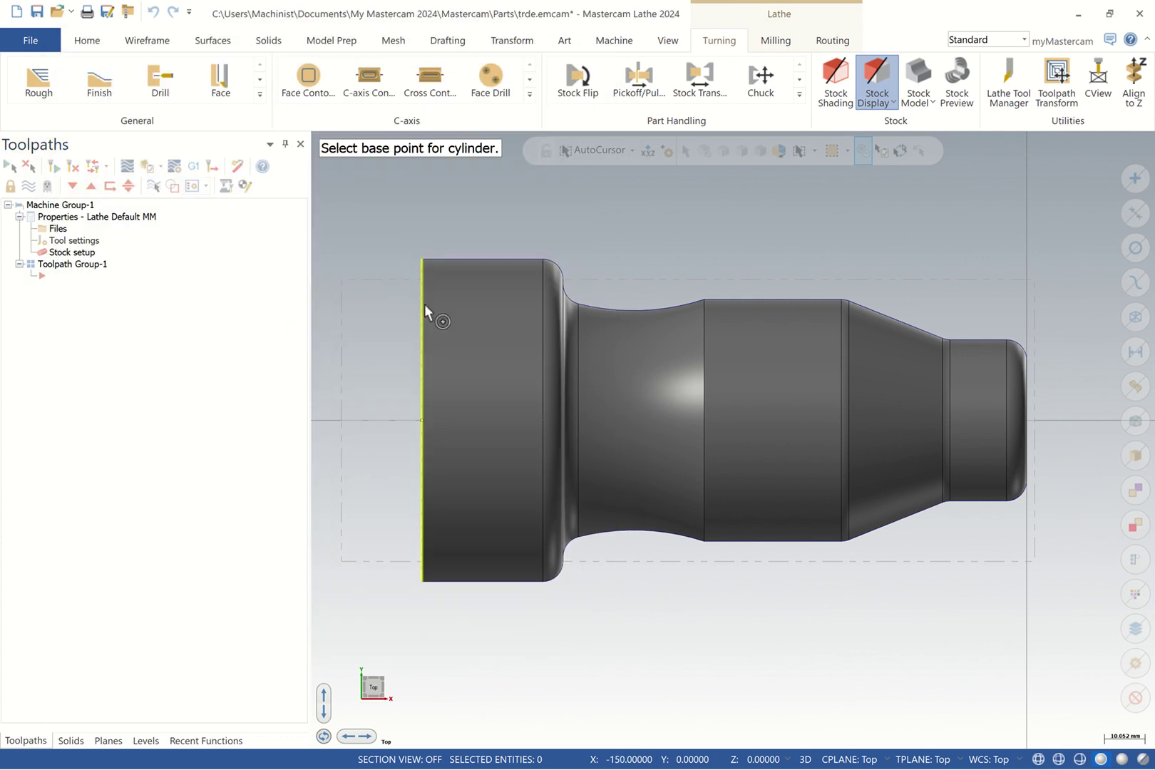
{"action": "left_click", "coordinate": [425, 305]}
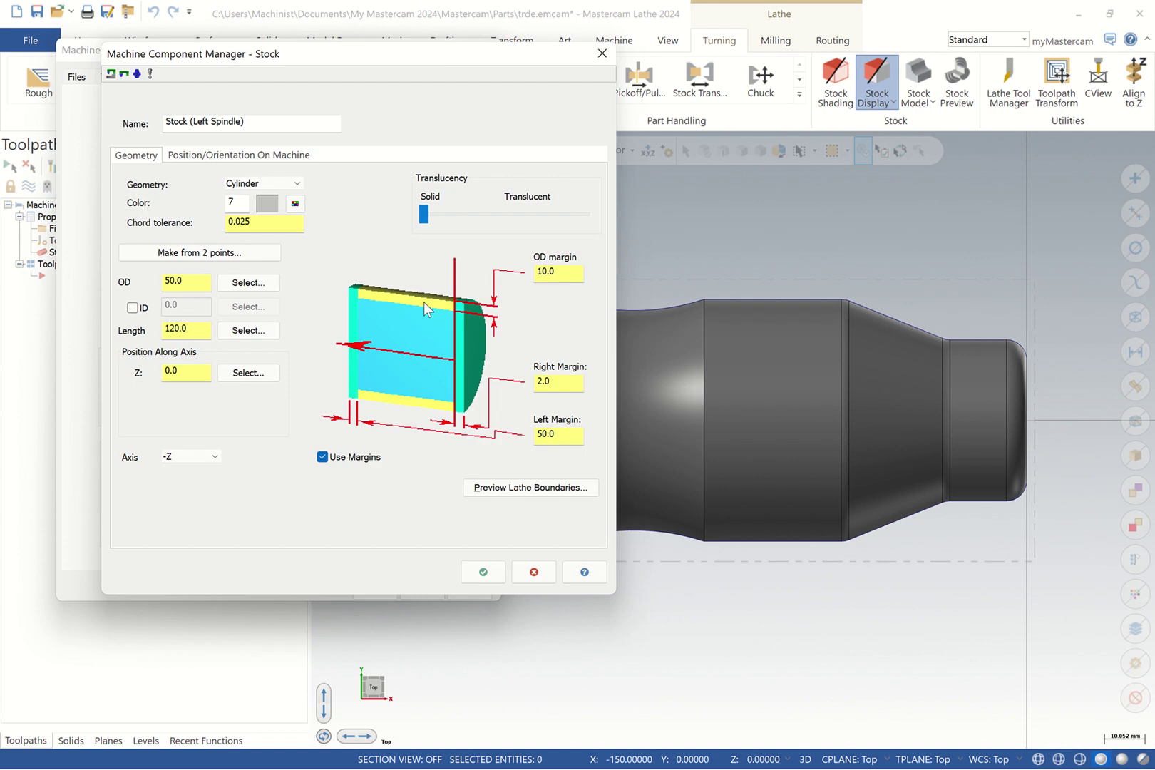
{"action": "left_click", "coordinate": [273, 283]}
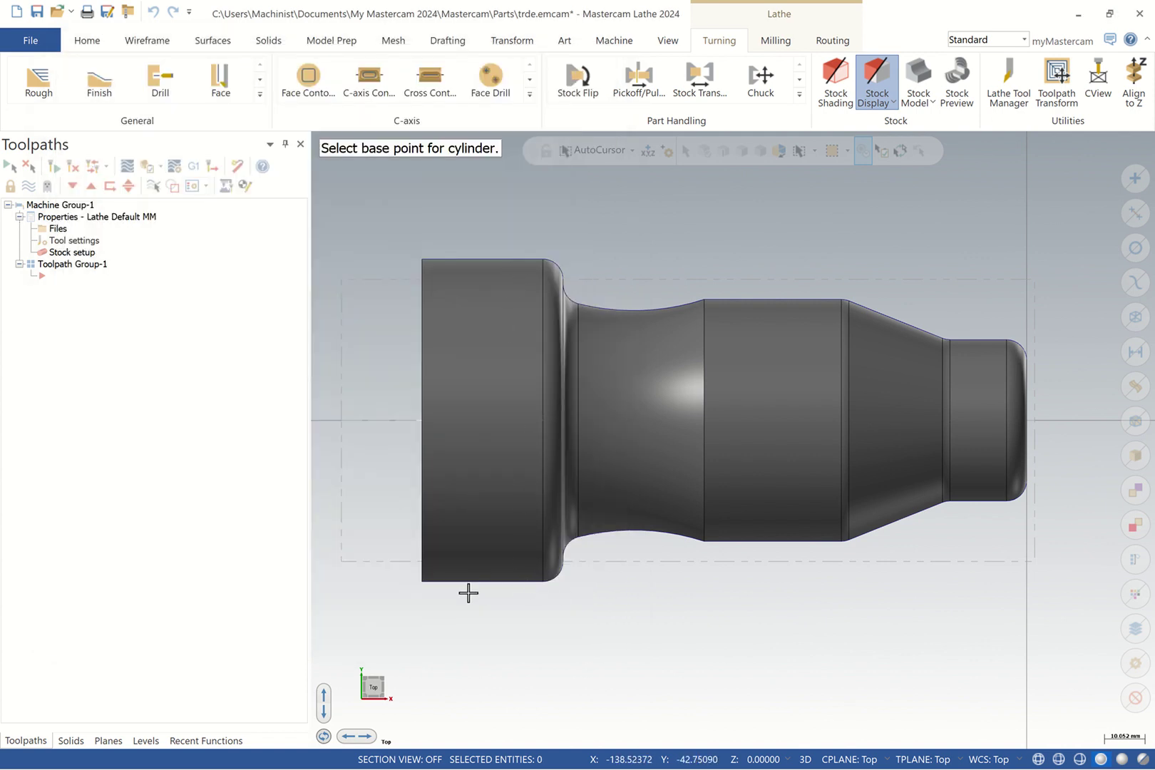
{"action": "scroll", "coordinate": [469, 593], "scroll_direction": "up", "scroll_amount": 5}
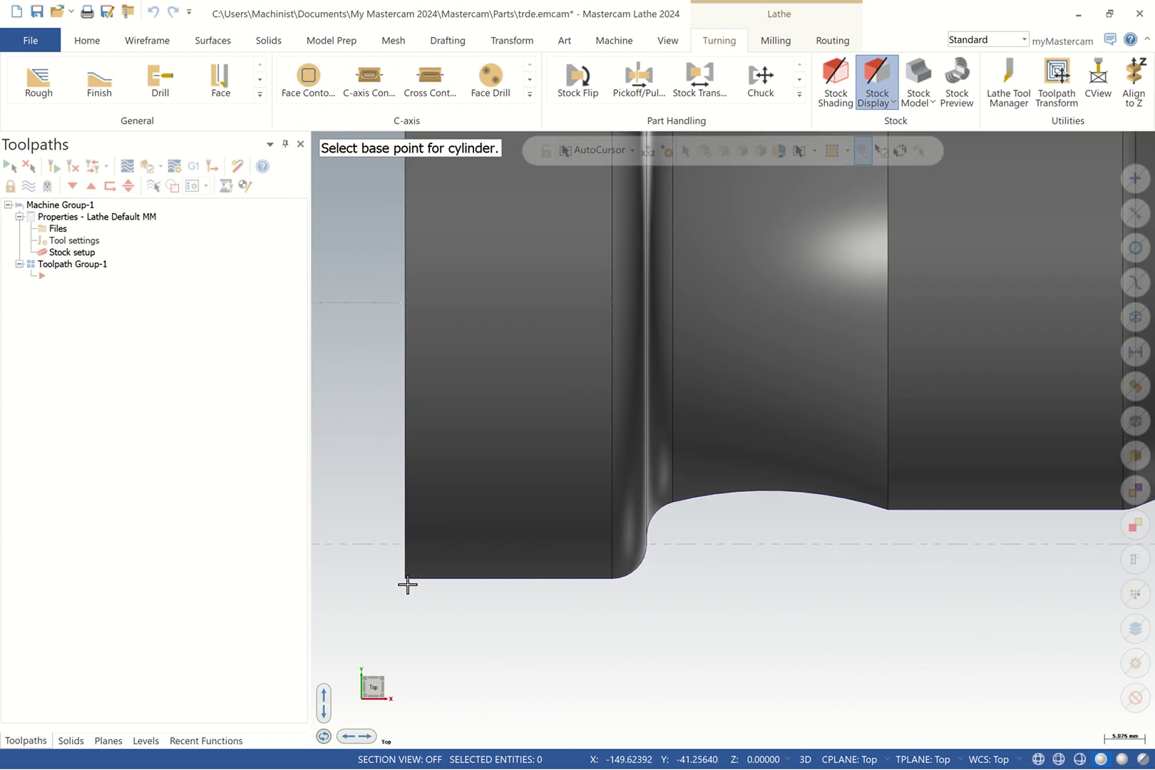
{"action": "left_click", "coordinate": [406, 582]}
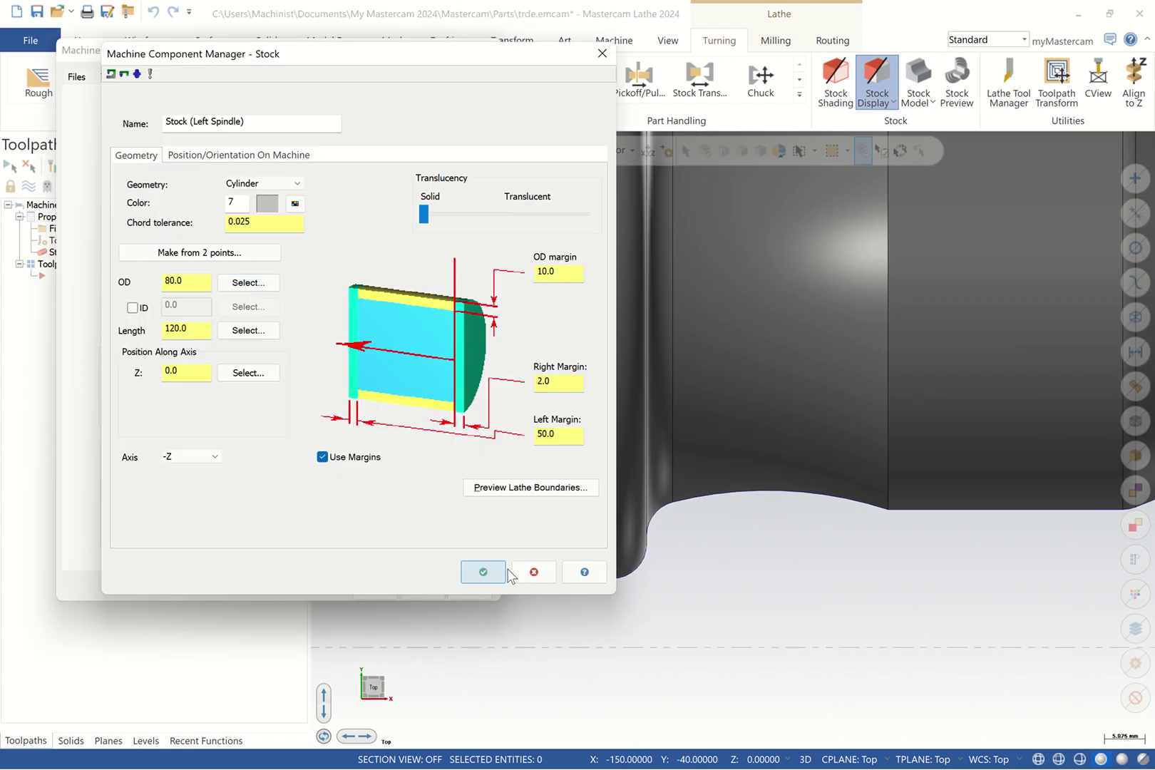
{"action": "left_click", "coordinate": [523, 492]}
{"action": "scroll", "coordinate": [707, 522], "scroll_direction": "down", "scroll_amount": 7}
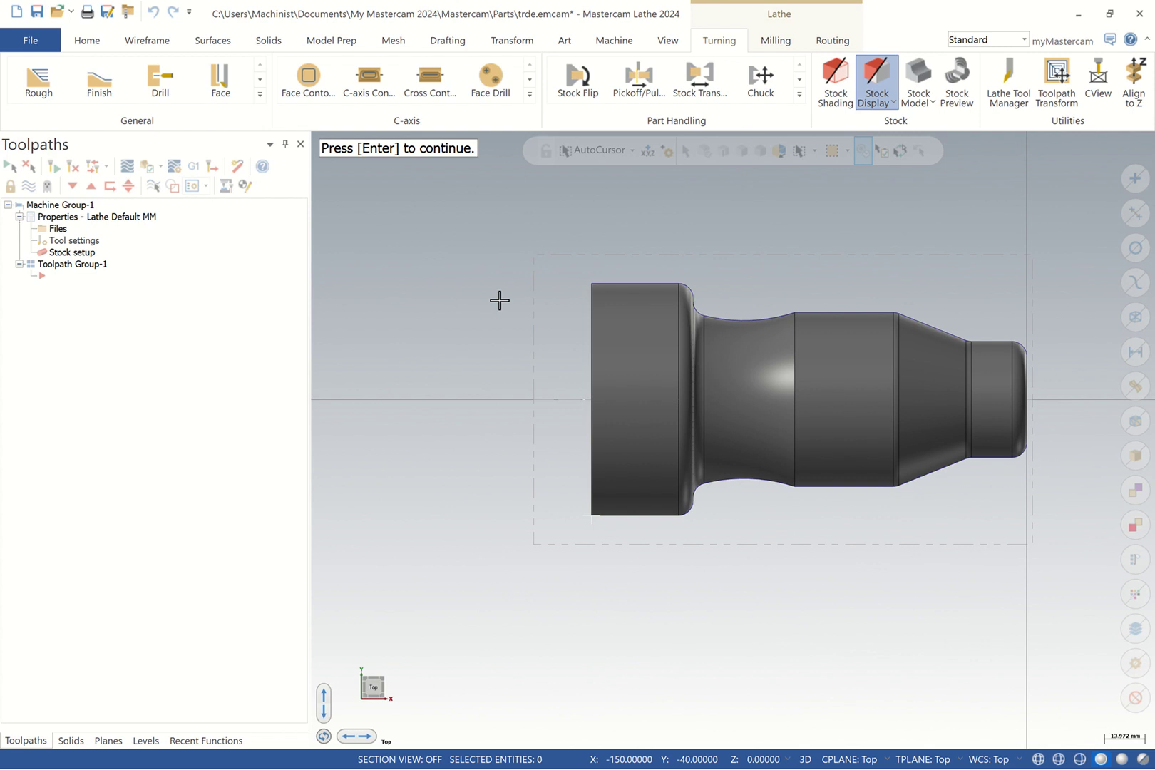
{"action": "key", "text": "Return"}
Change the left margin to 60, re-preview the boundaries, and accept the stock settings
{"action": "double_click", "coordinate": [546, 432]}
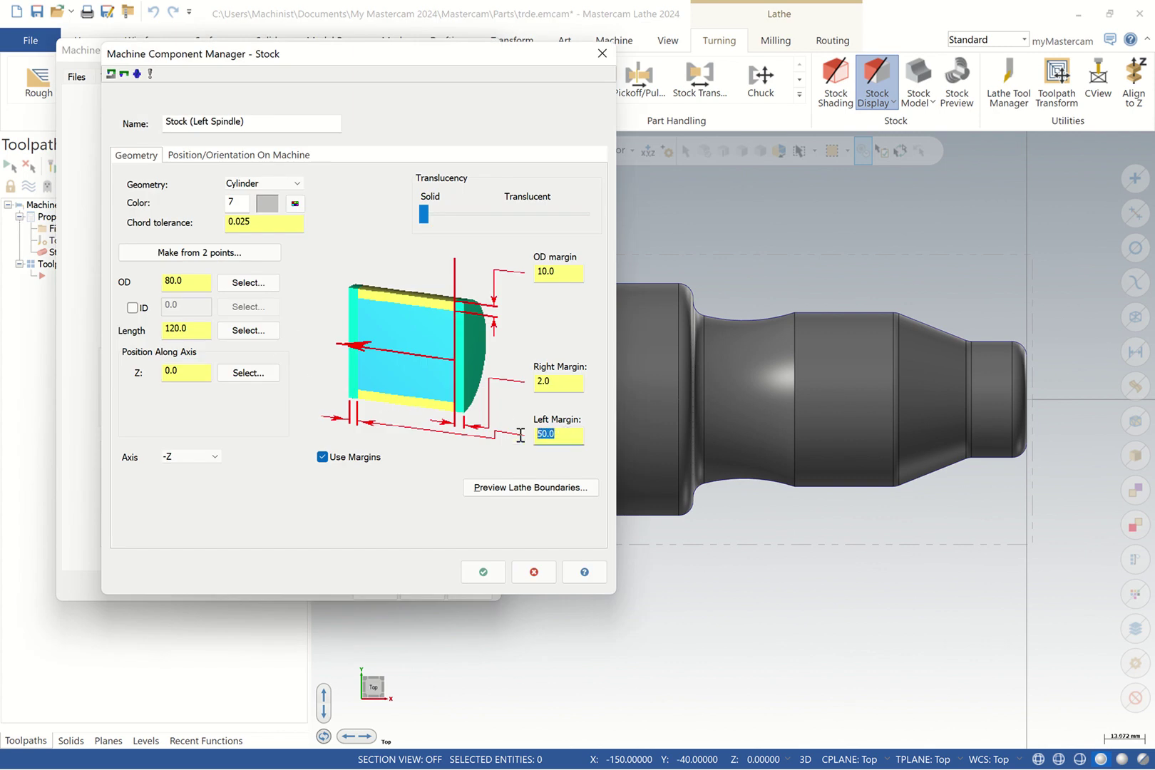
{"action": "type", "text": "60"}
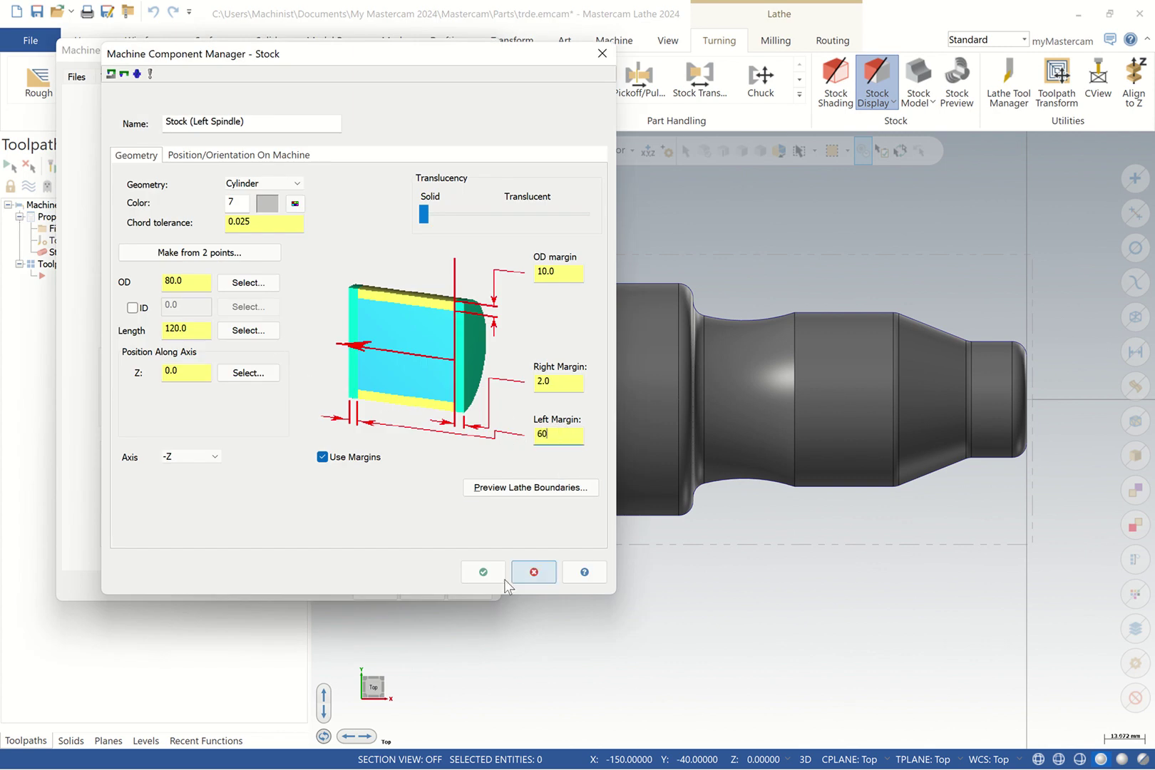
{"action": "left_click", "coordinate": [499, 577]}
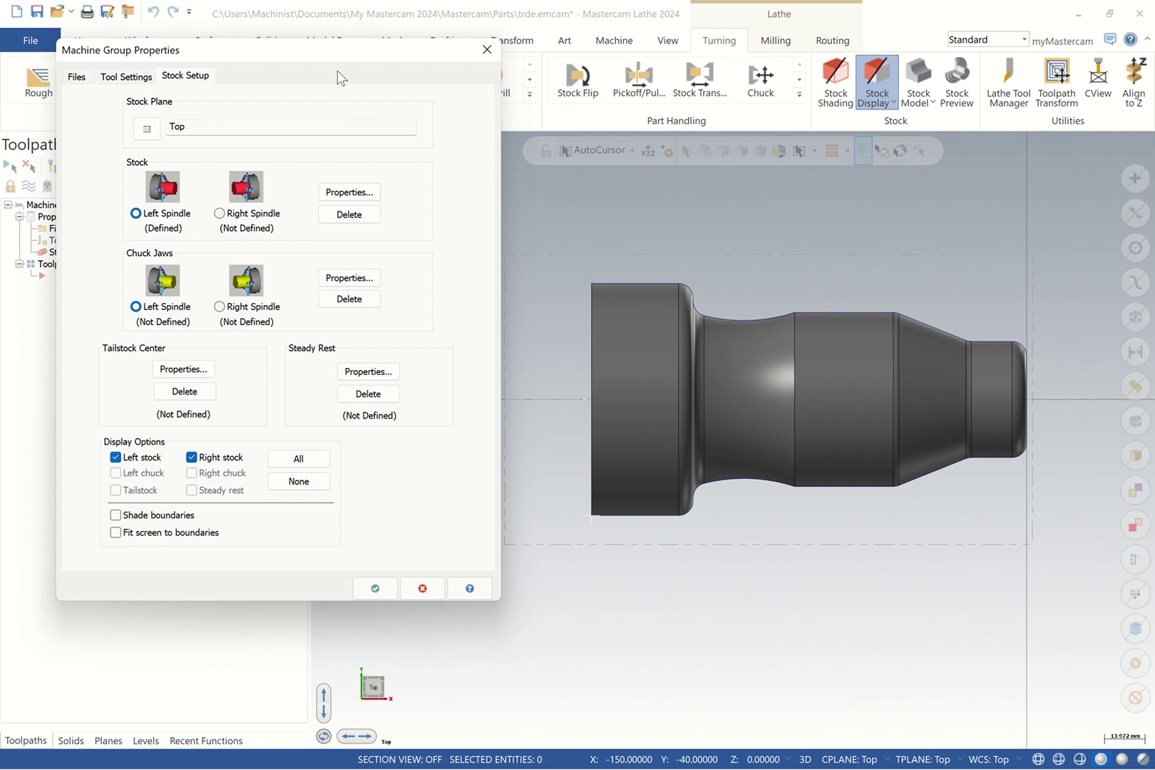
{"action": "left_click_drag", "start_coordinate": [332, 60], "coordinate": [413, 135]}
{"action": "key", "text": "Return"}
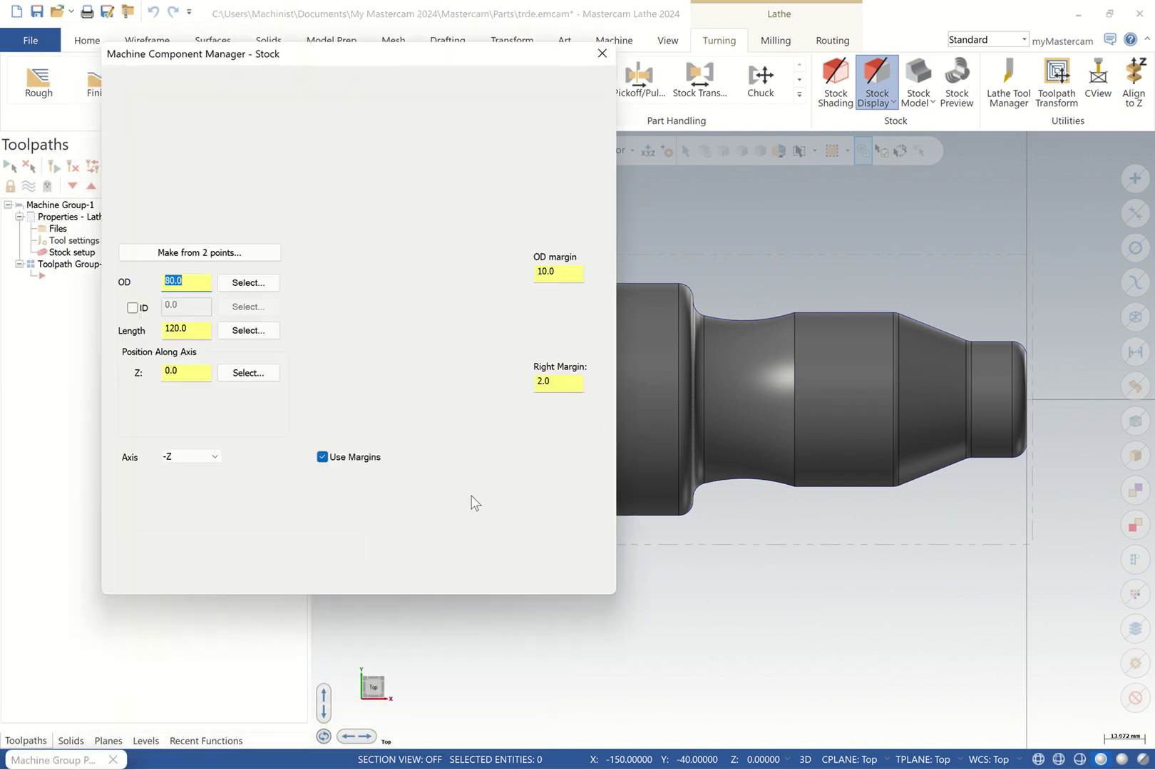
{"action": "left_click", "coordinate": [499, 485]}
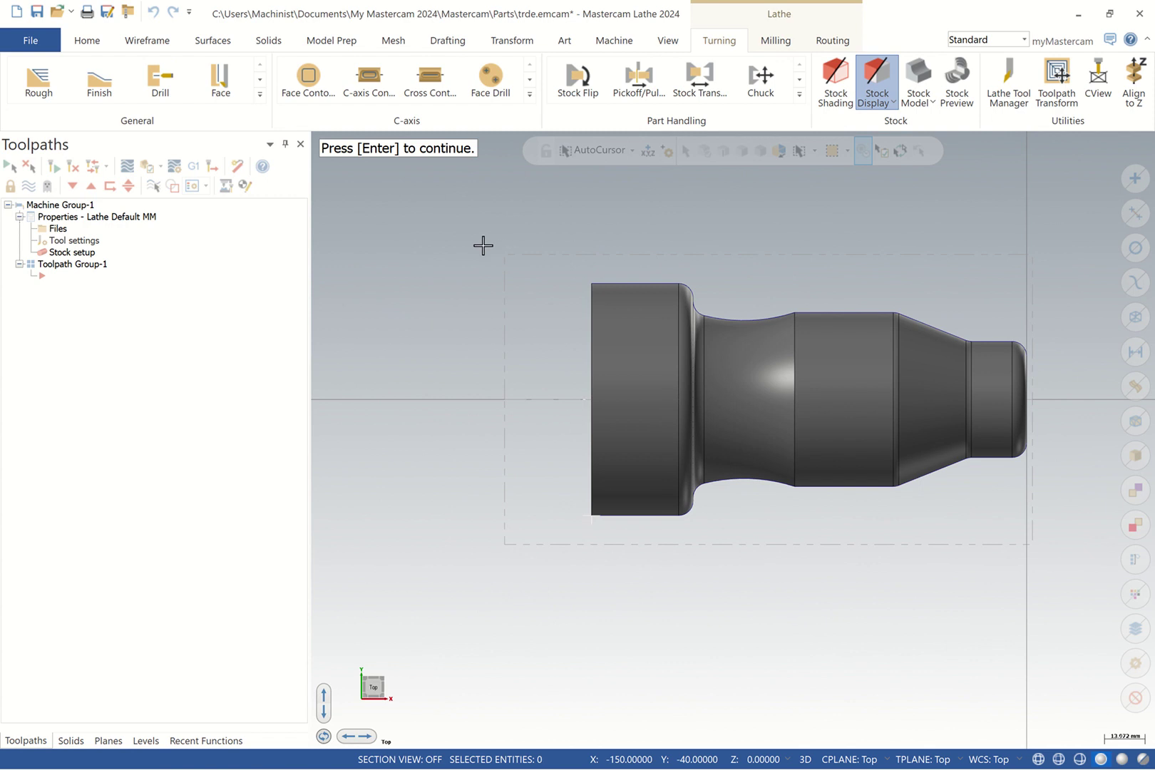
{"action": "key", "text": "Return"}
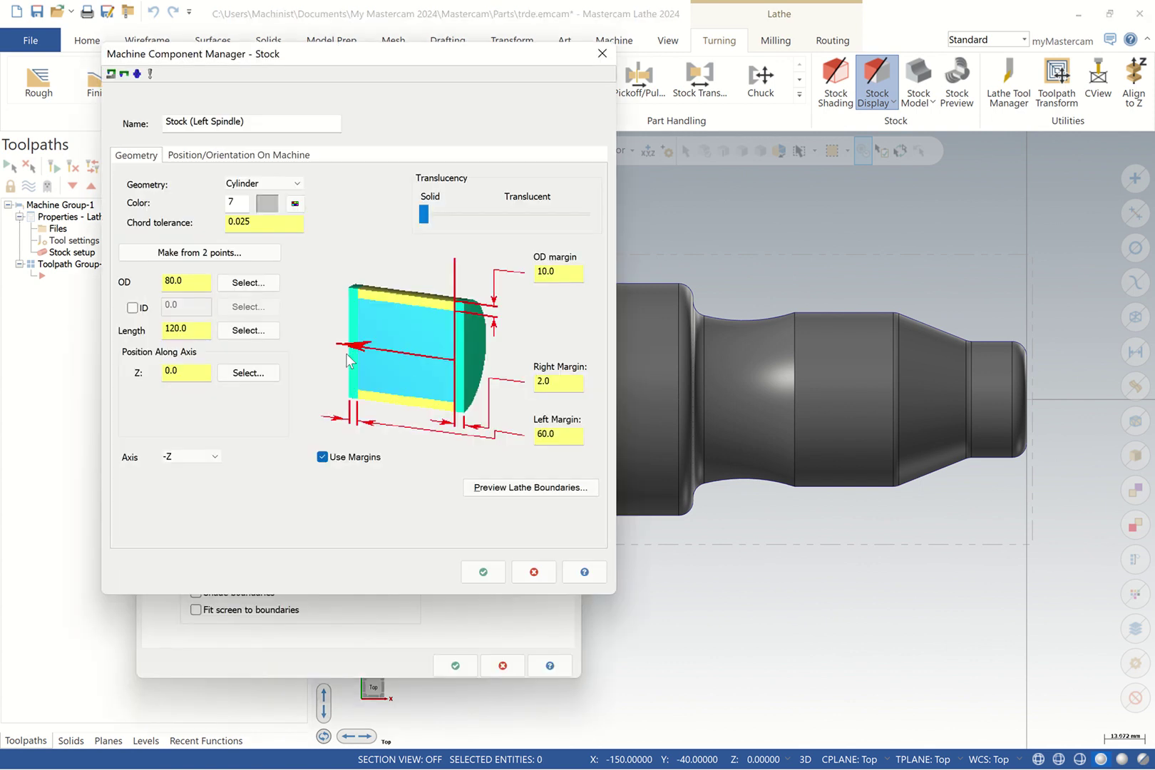
{"action": "left_click", "coordinate": [484, 574]}
Position the chuck jaws from stock, gripping the maximum diameter with 15 grip length, and preview
{"action": "key", "text": "Return"}
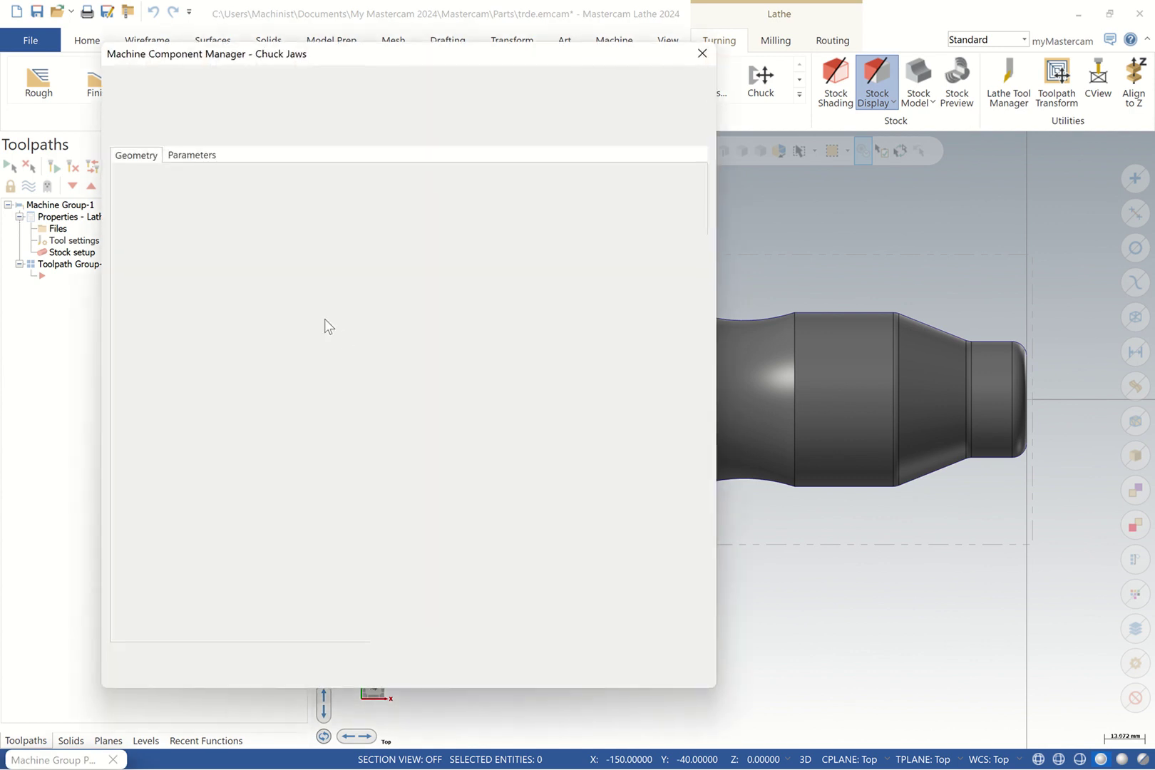
{"action": "left_click", "coordinate": [194, 158]}
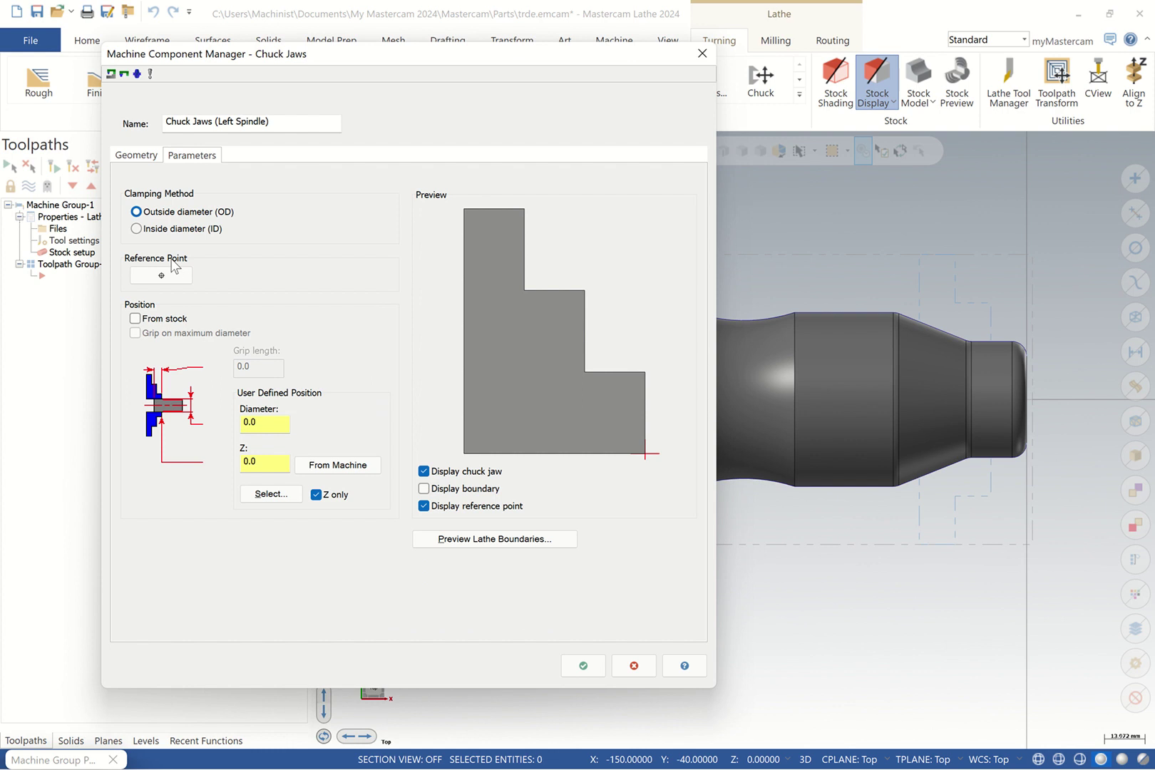
{"action": "left_click", "coordinate": [135, 318]}
{"action": "left_click", "coordinate": [178, 333]}
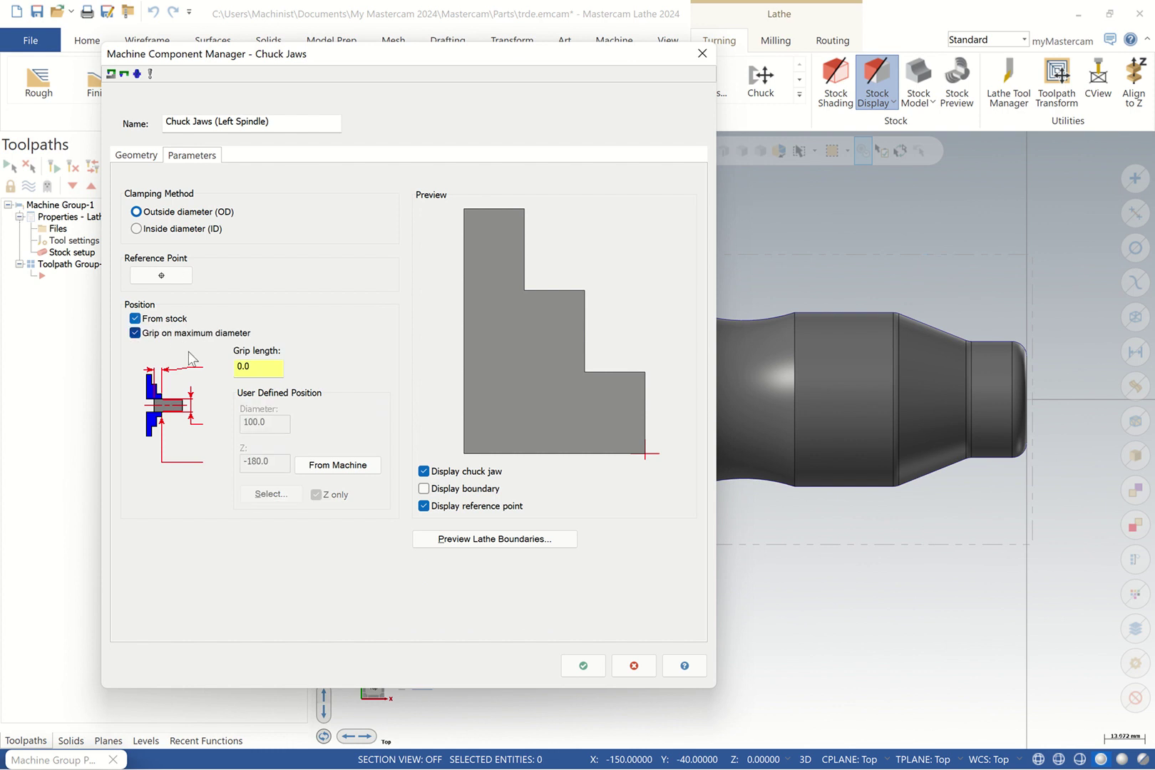
{"action": "left_click_drag", "start_coordinate": [279, 366], "coordinate": [230, 376]}
{"action": "type", "text": "15"}
{"action": "left_click", "coordinate": [480, 539]}
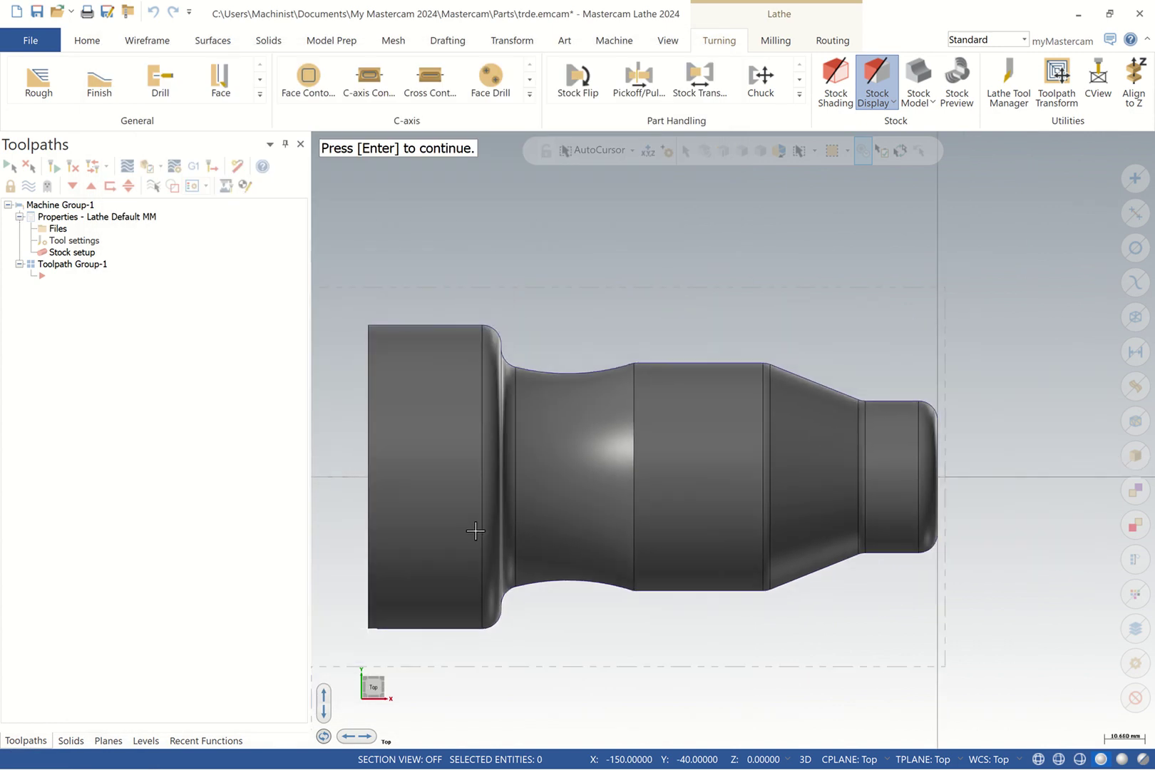
Switch to the top view, then rotate the part and boundaries freely into 3D
{"action": "scroll", "coordinate": [476, 531], "scroll_direction": "down", "scroll_amount": 2}
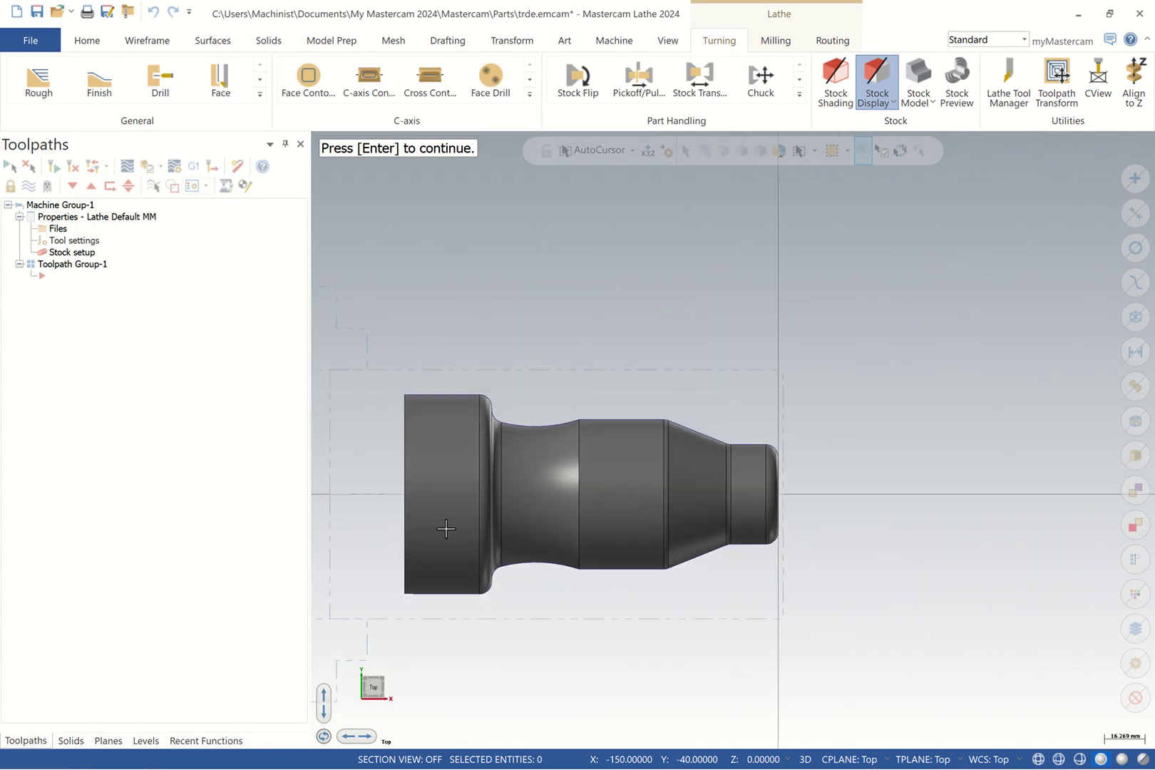
{"action": "right_click", "coordinate": [339, 540]}
{"action": "left_click", "coordinate": [362, 368]}
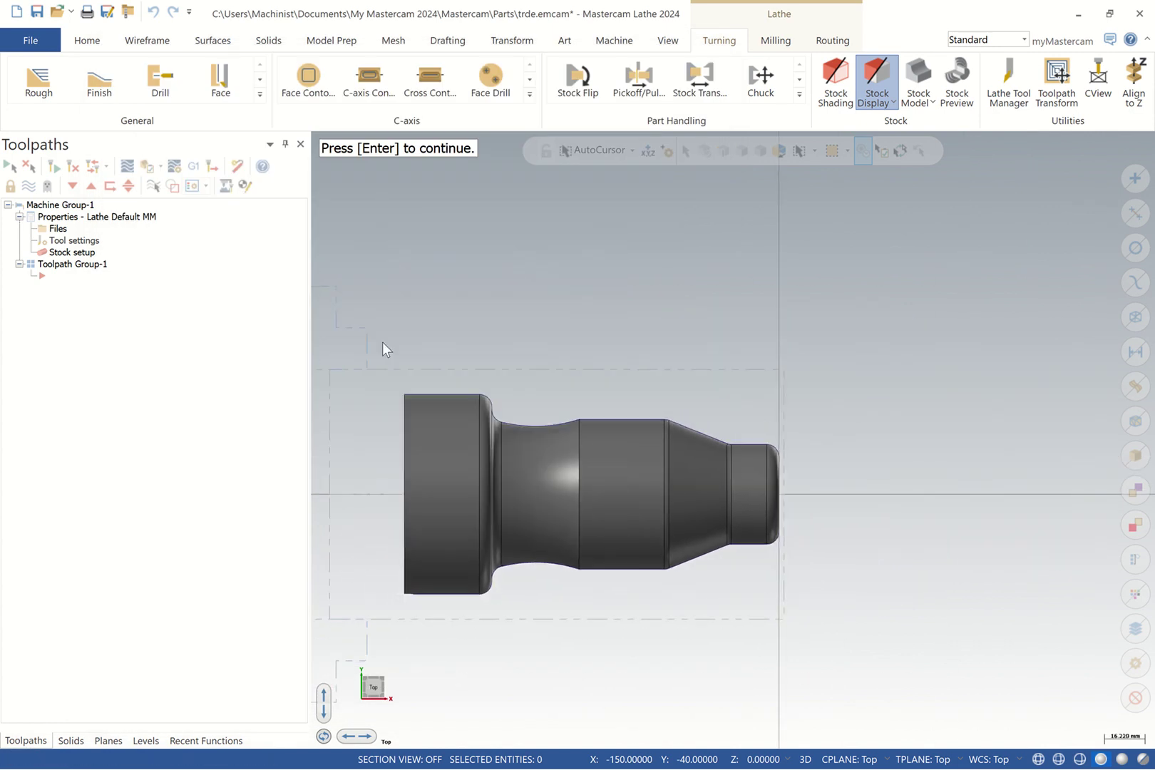
{"action": "scroll", "coordinate": [392, 368], "scroll_direction": "down", "scroll_amount": 4}
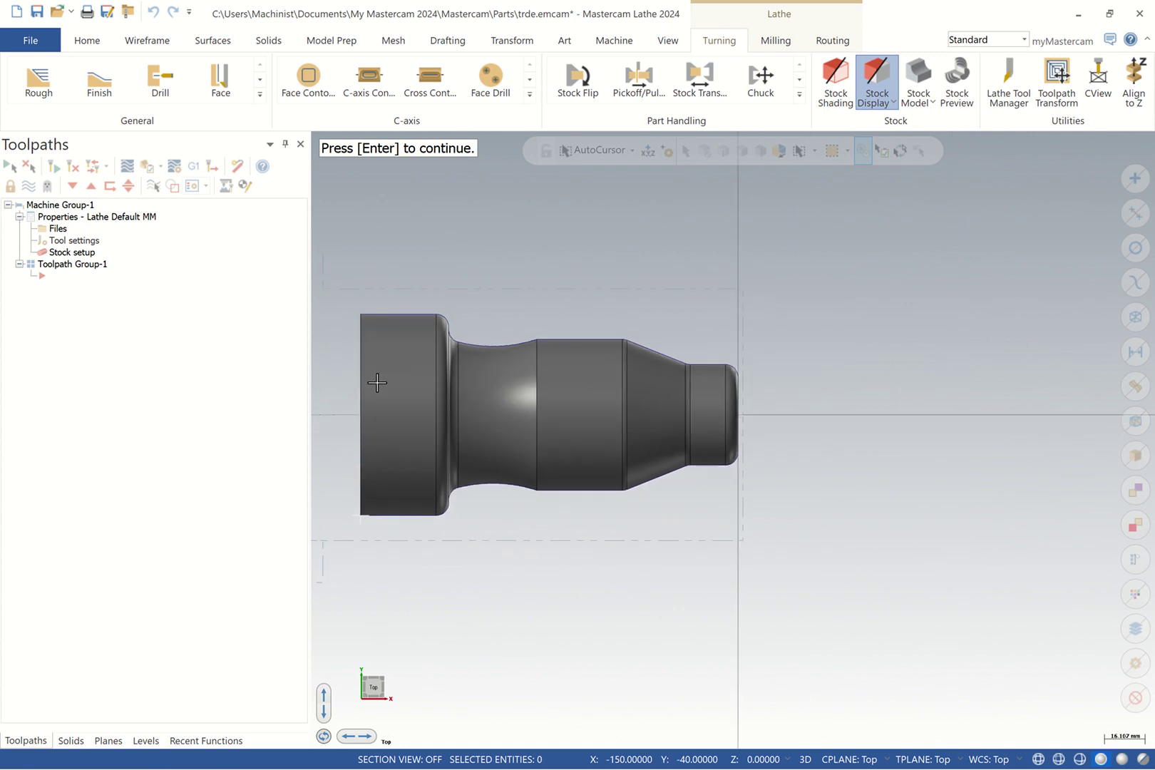
{"action": "right_click", "coordinate": [355, 384]}
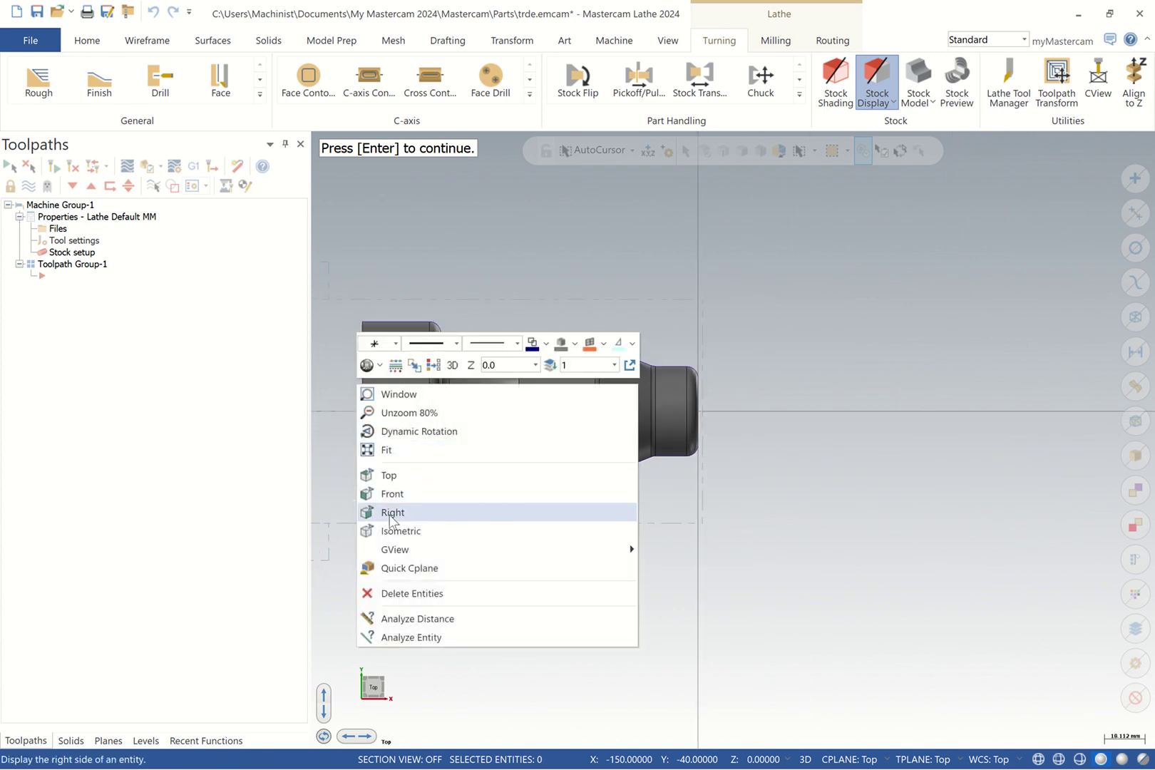
{"action": "left_click", "coordinate": [413, 438]}
{"action": "left_click", "coordinate": [524, 470]}
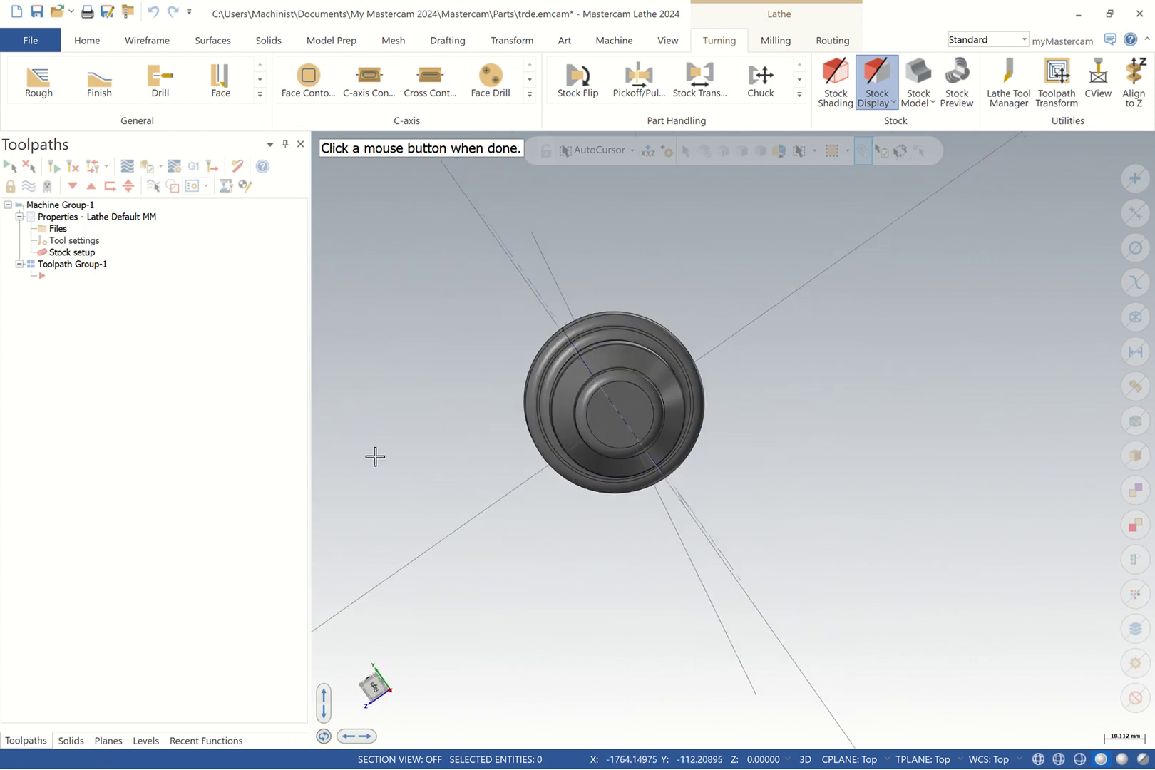
{"action": "left_click", "coordinate": [654, 429]}
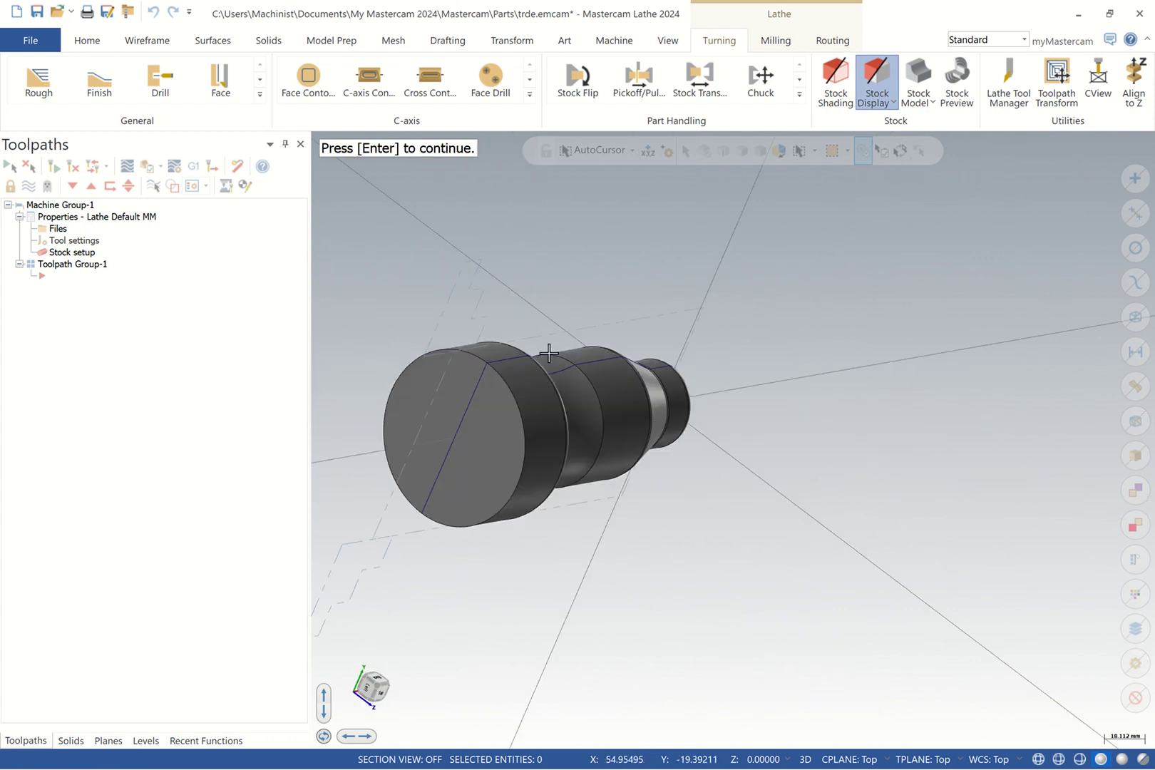
Fit the part, return to the top view, and widen the graphics area
{"action": "right_click", "coordinate": [494, 341]}
{"action": "left_click", "coordinate": [525, 407]}
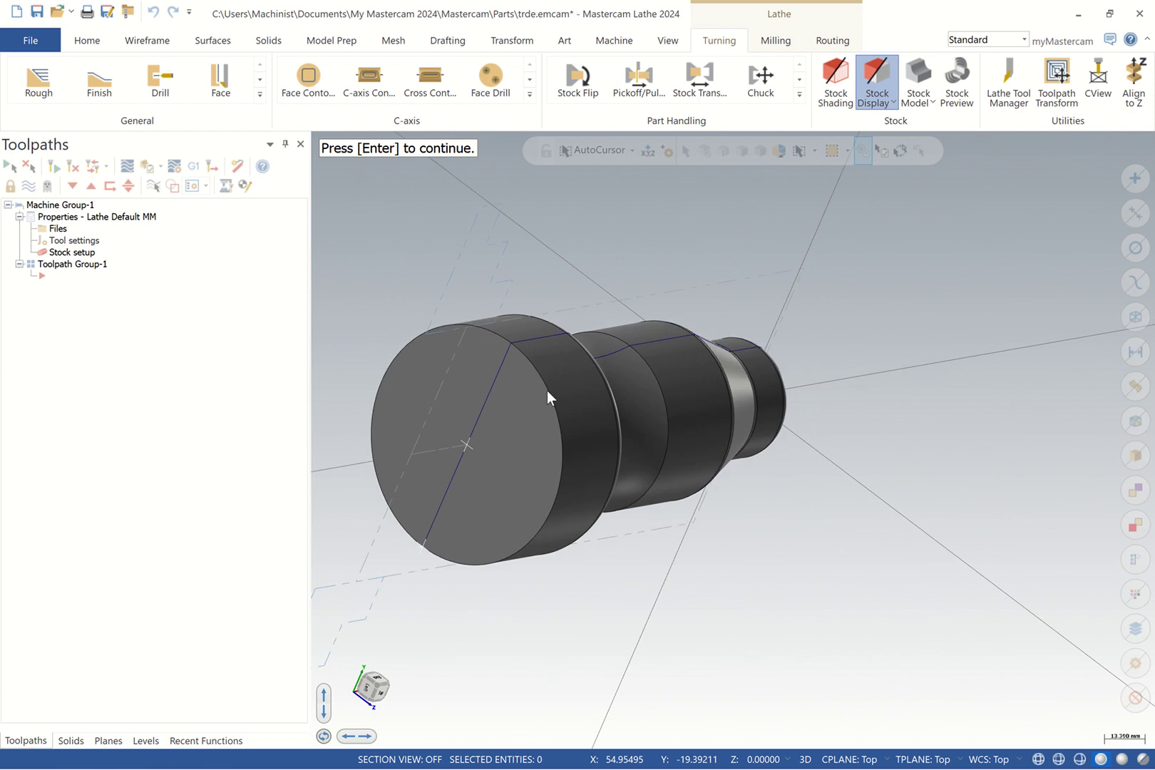
{"action": "right_click", "coordinate": [556, 365]}
{"action": "left_click", "coordinate": [599, 455]}
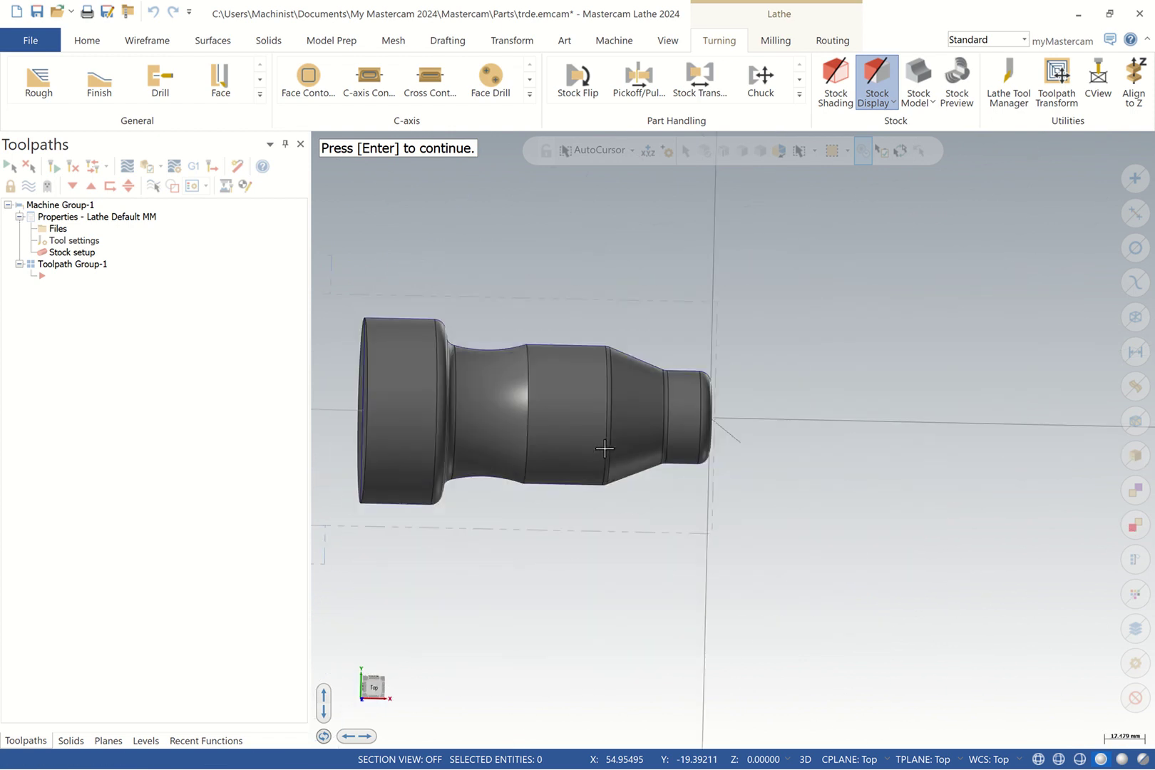
{"action": "scroll", "coordinate": [335, 436], "scroll_direction": "up", "scroll_amount": 1}
{"action": "scroll", "coordinate": [335, 435], "scroll_direction": "down", "scroll_amount": 2}
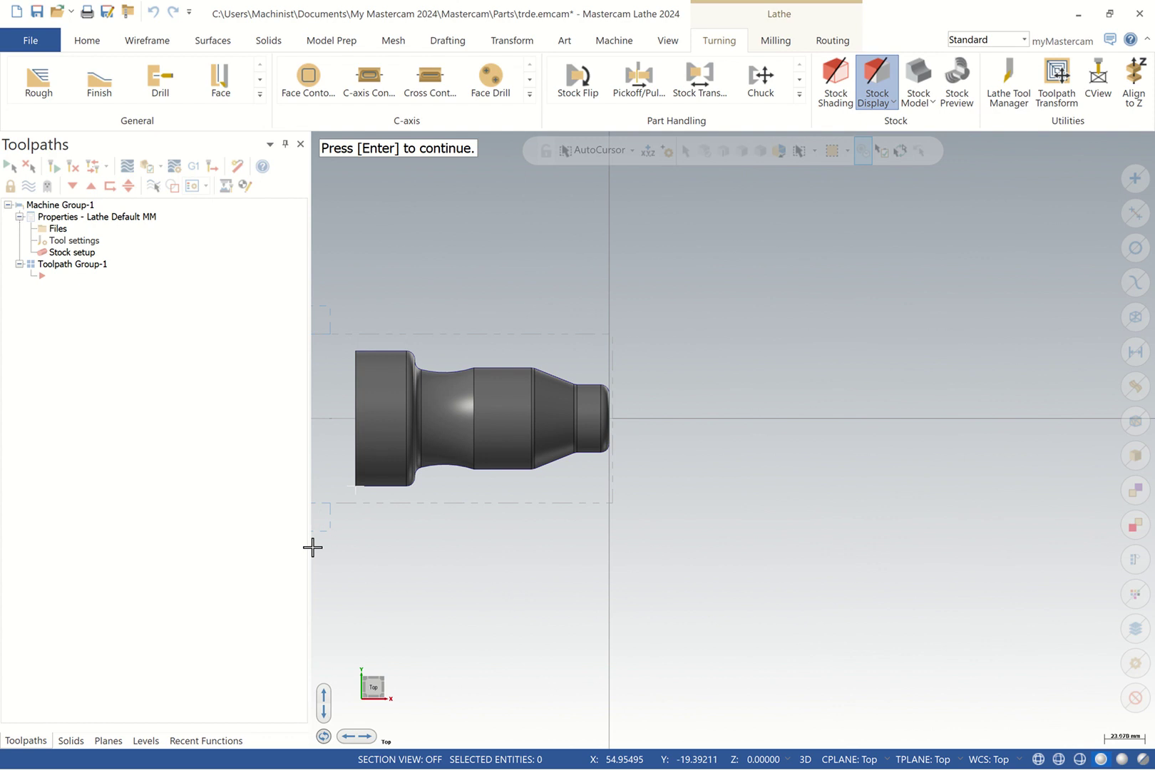
{"action": "left_click_drag", "start_coordinate": [311, 558], "coordinate": [159, 561]}
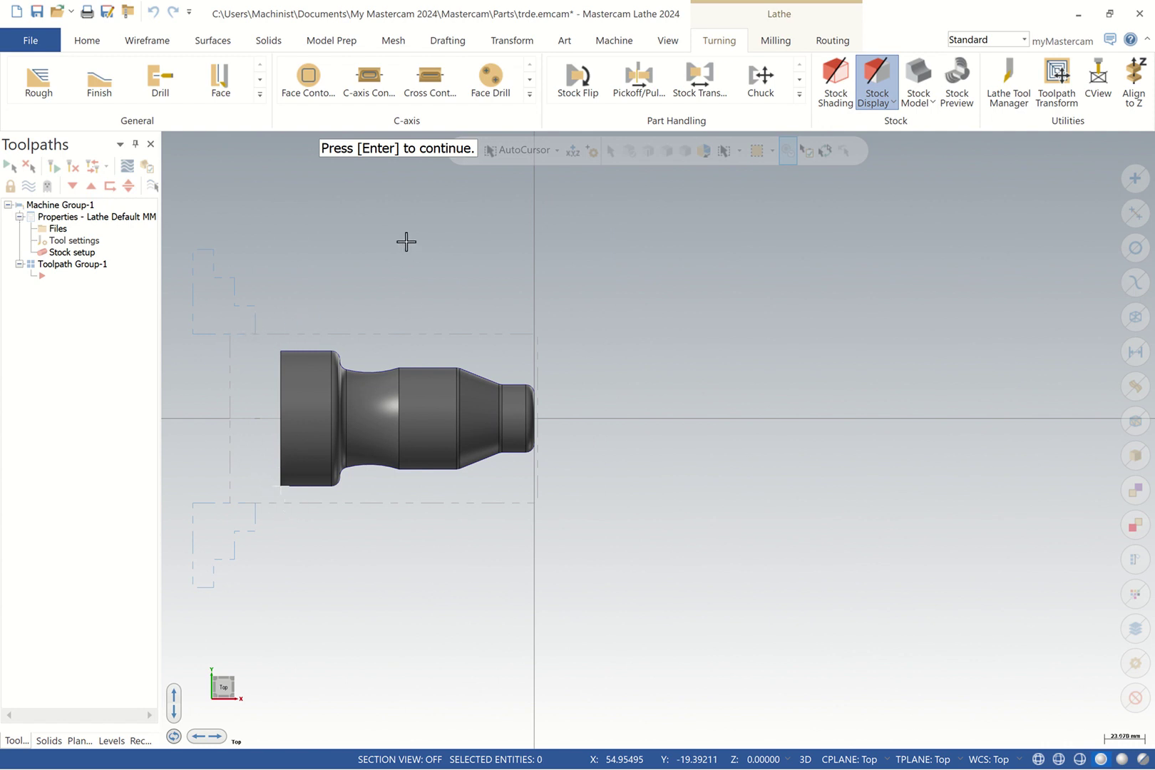
Accept the chuck jaw settings, hide the right stock, and apply the stock setup
{"action": "key", "text": "Return"}
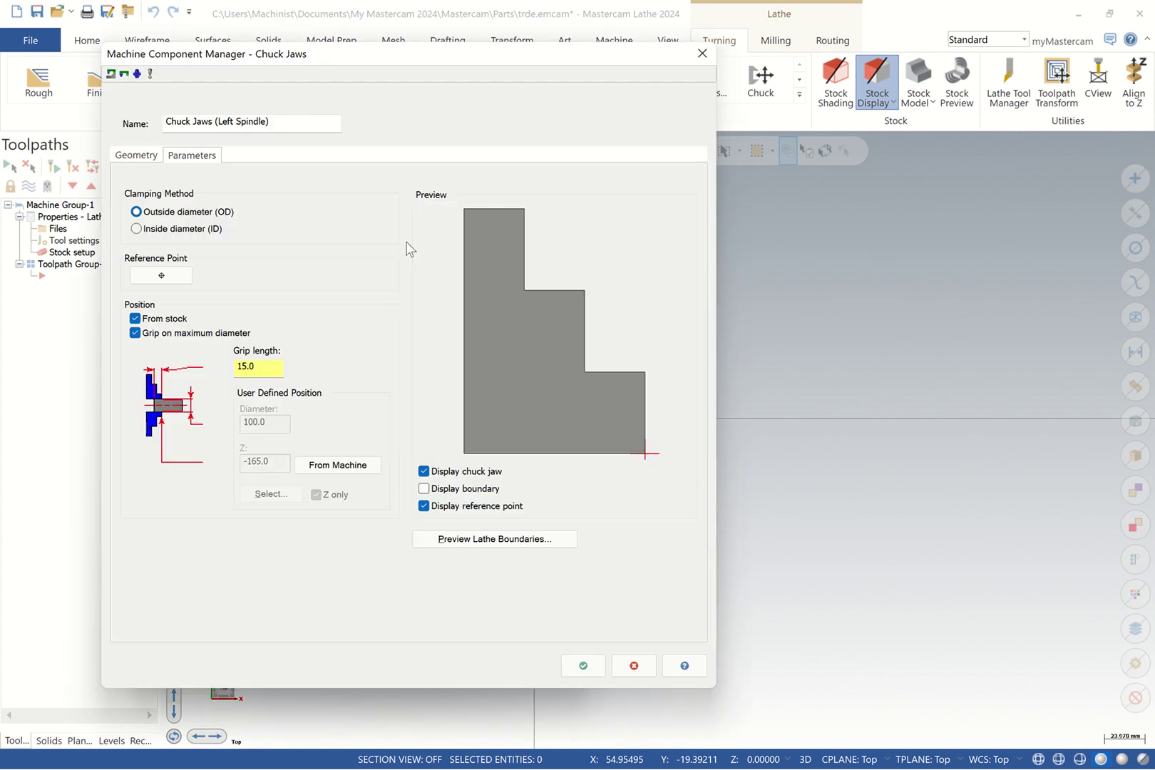
{"action": "left_click", "coordinate": [584, 665]}
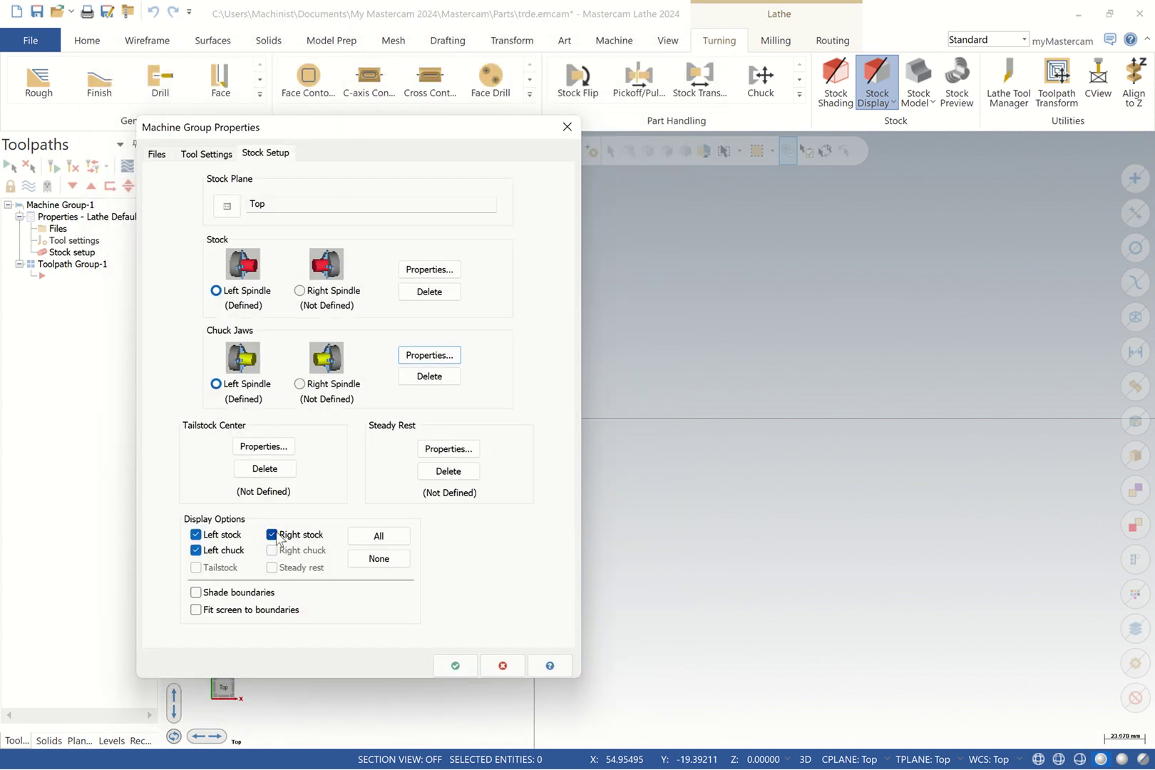
{"action": "left_click", "coordinate": [271, 534]}
{"action": "left_click", "coordinate": [459, 666]}
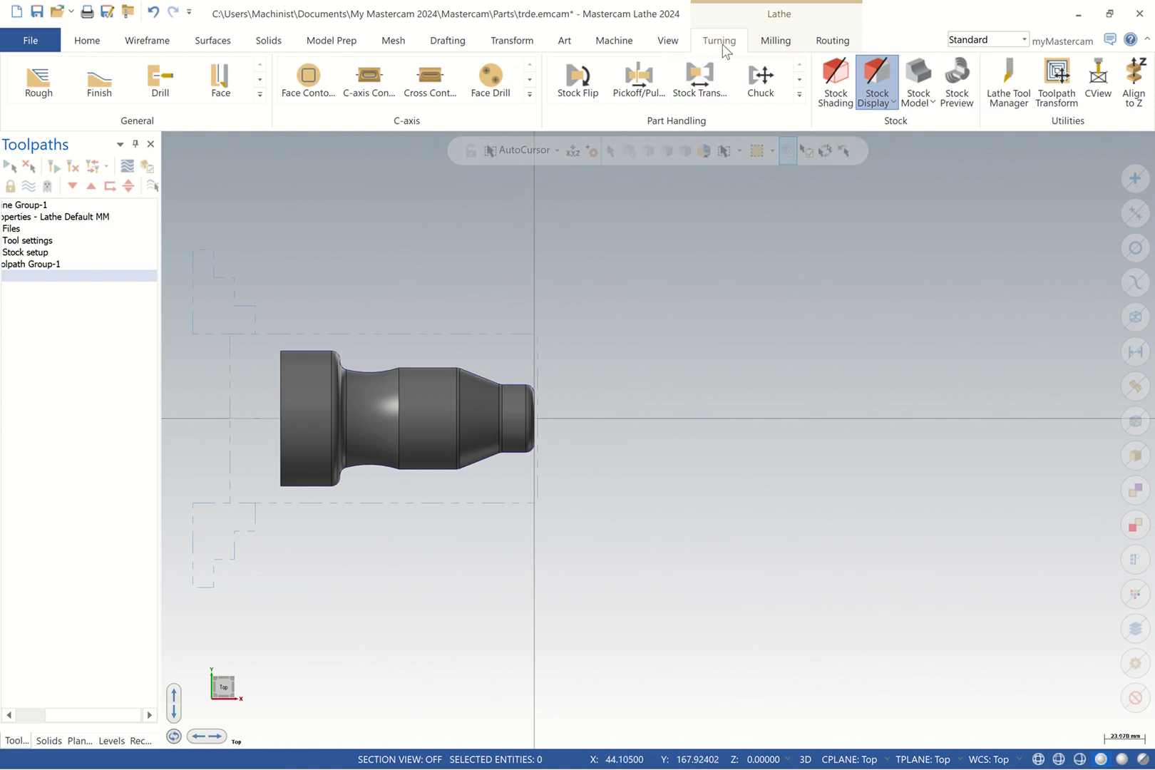
Create a Face toolpath using tool T0101 from the MDJNR 2020K11_mm library
{"action": "left_click", "coordinate": [259, 95]}
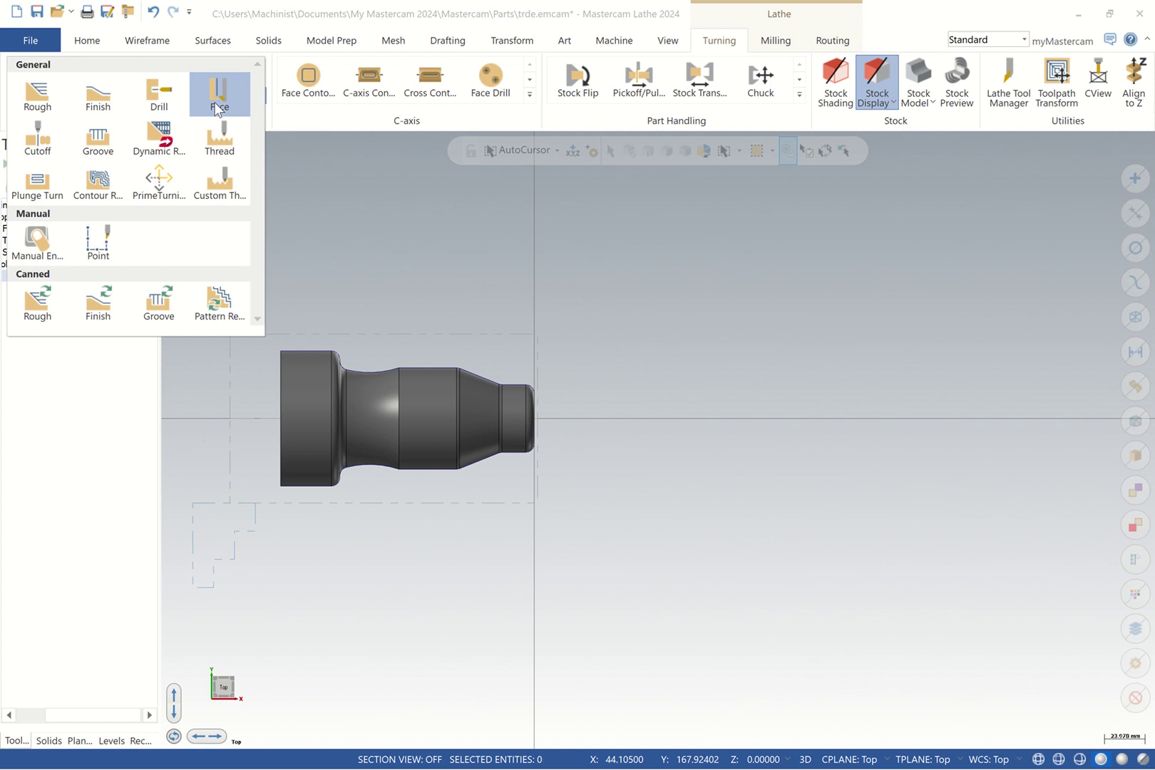
{"action": "left_click", "coordinate": [218, 106]}
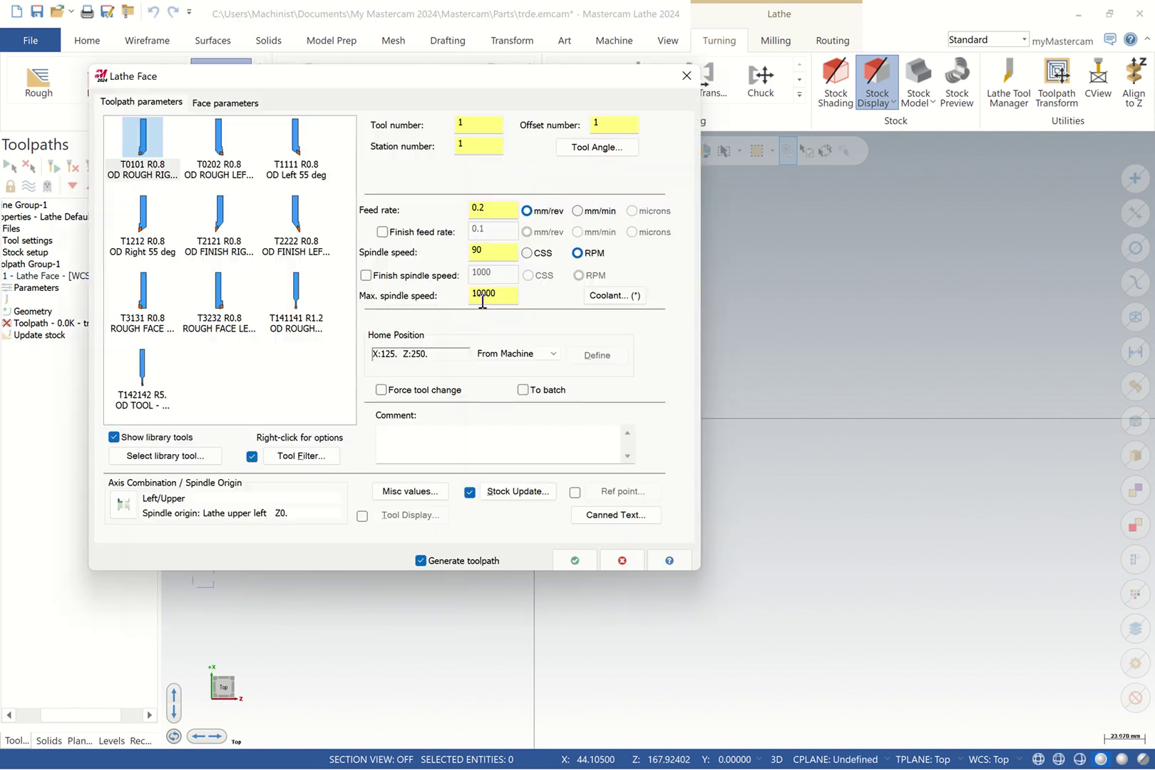
{"action": "left_click", "coordinate": [175, 458]}
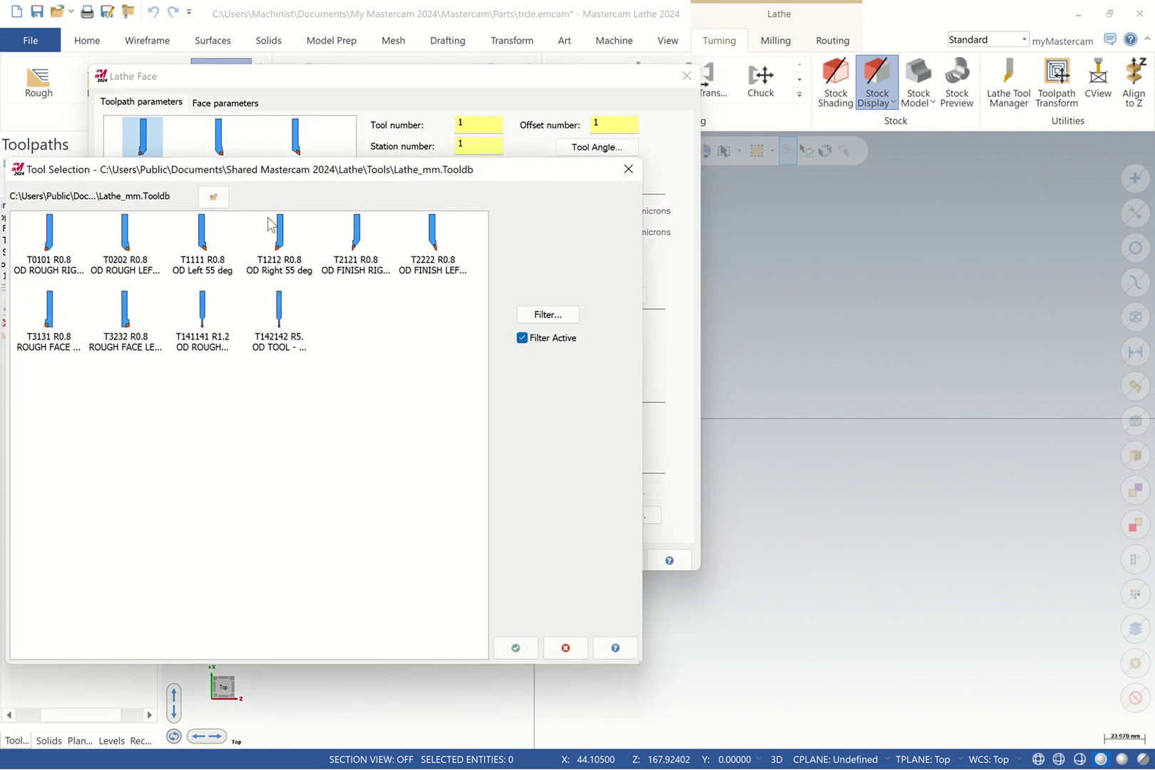
{"action": "left_click", "coordinate": [214, 198]}
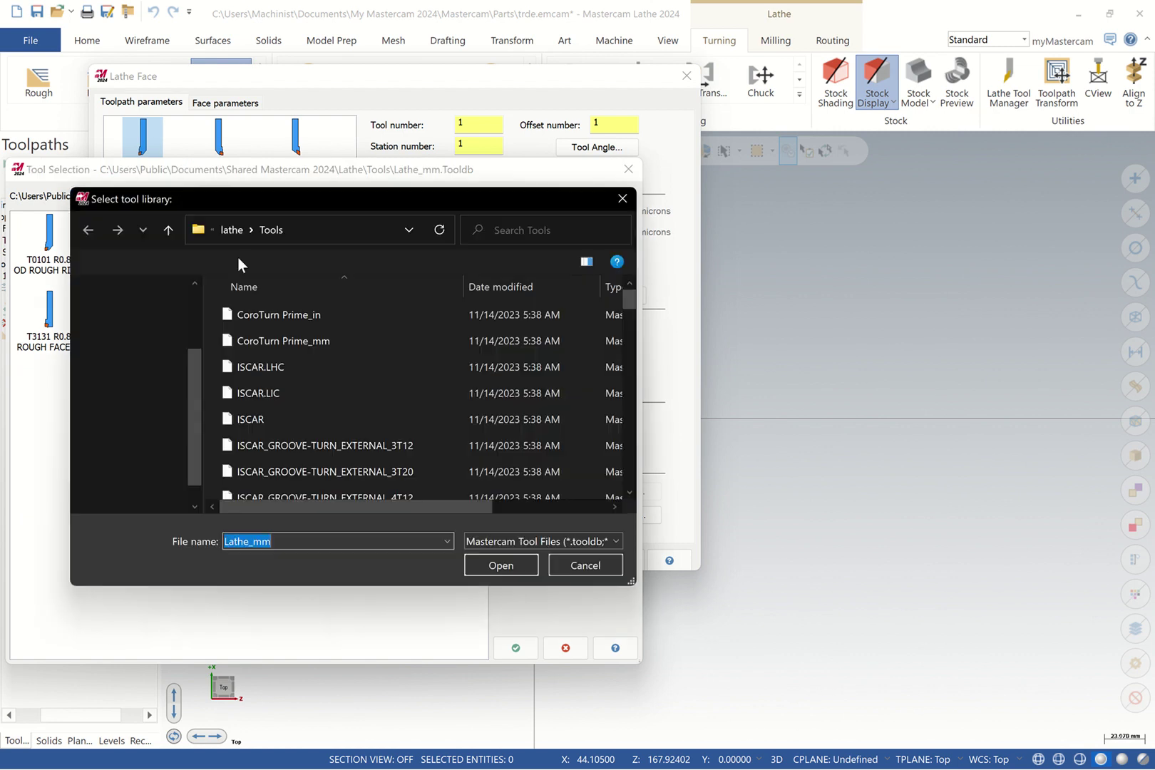
{"action": "left_click", "coordinate": [386, 443]}
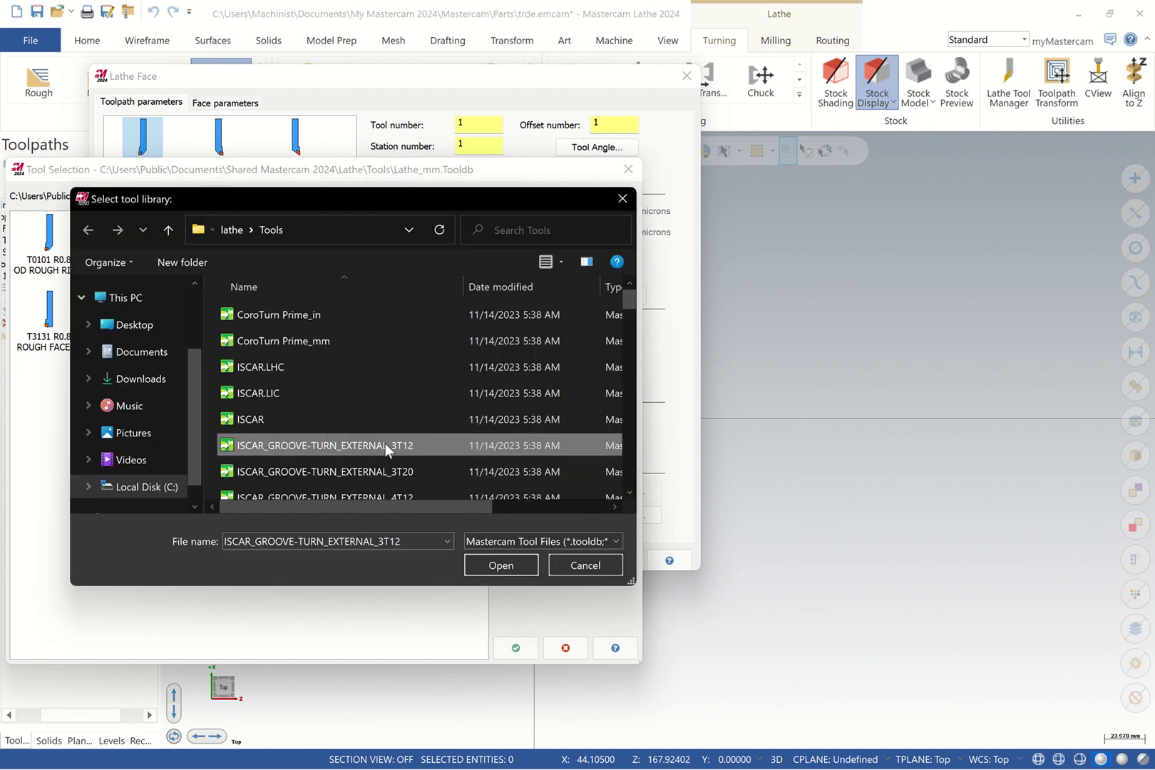
{"action": "key", "text": "m"}
{"action": "left_click", "coordinate": [300, 328]}
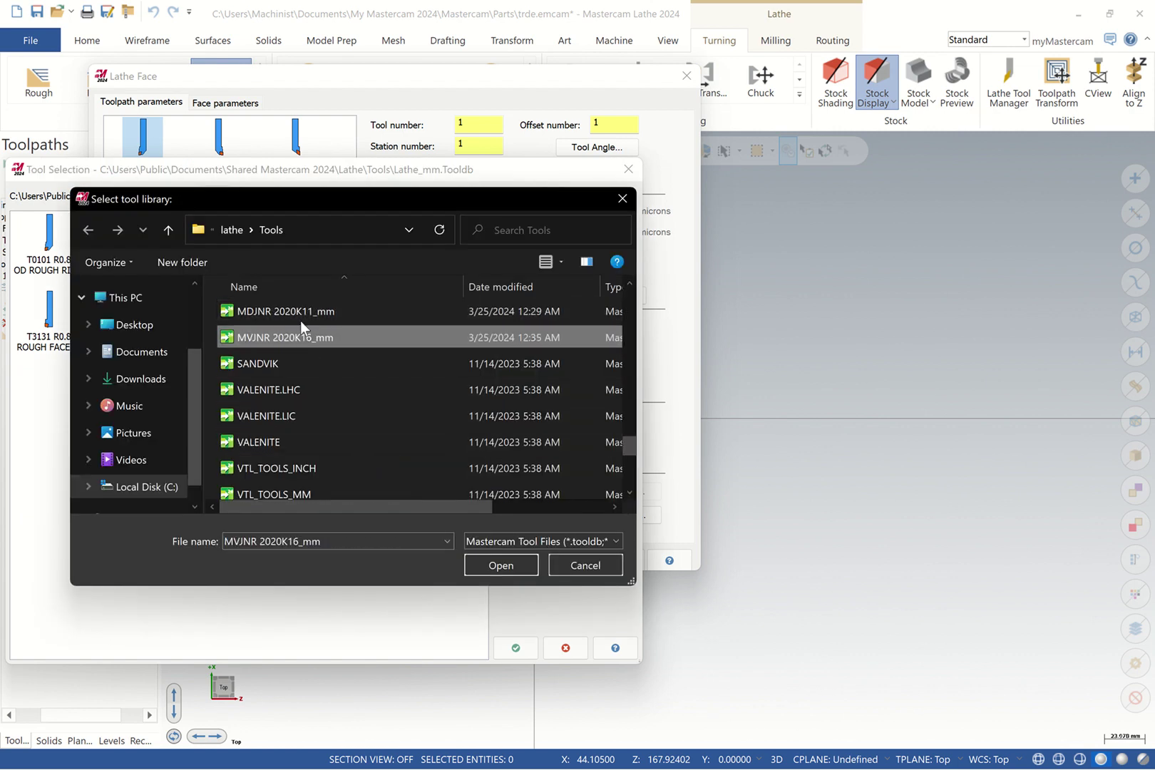
{"action": "left_click", "coordinate": [301, 321]}
{"action": "left_click", "coordinate": [509, 559]}
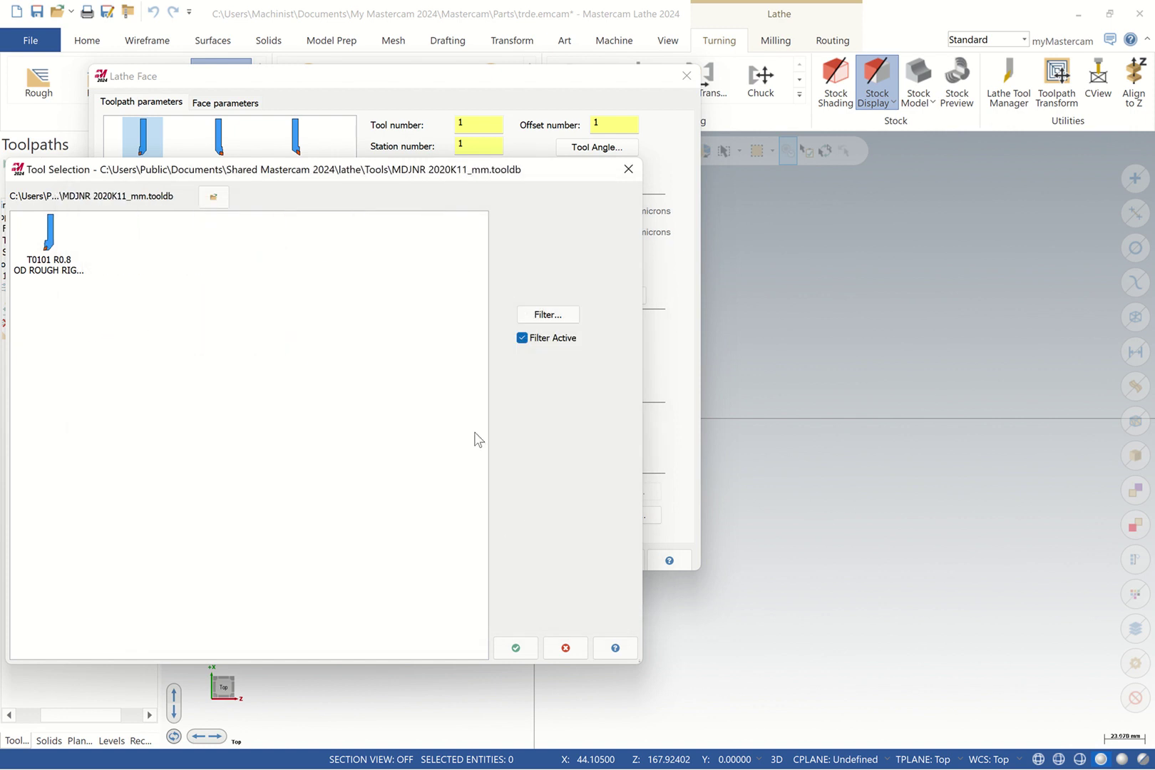
{"action": "left_click_drag", "start_coordinate": [497, 177], "coordinate": [702, 131]}
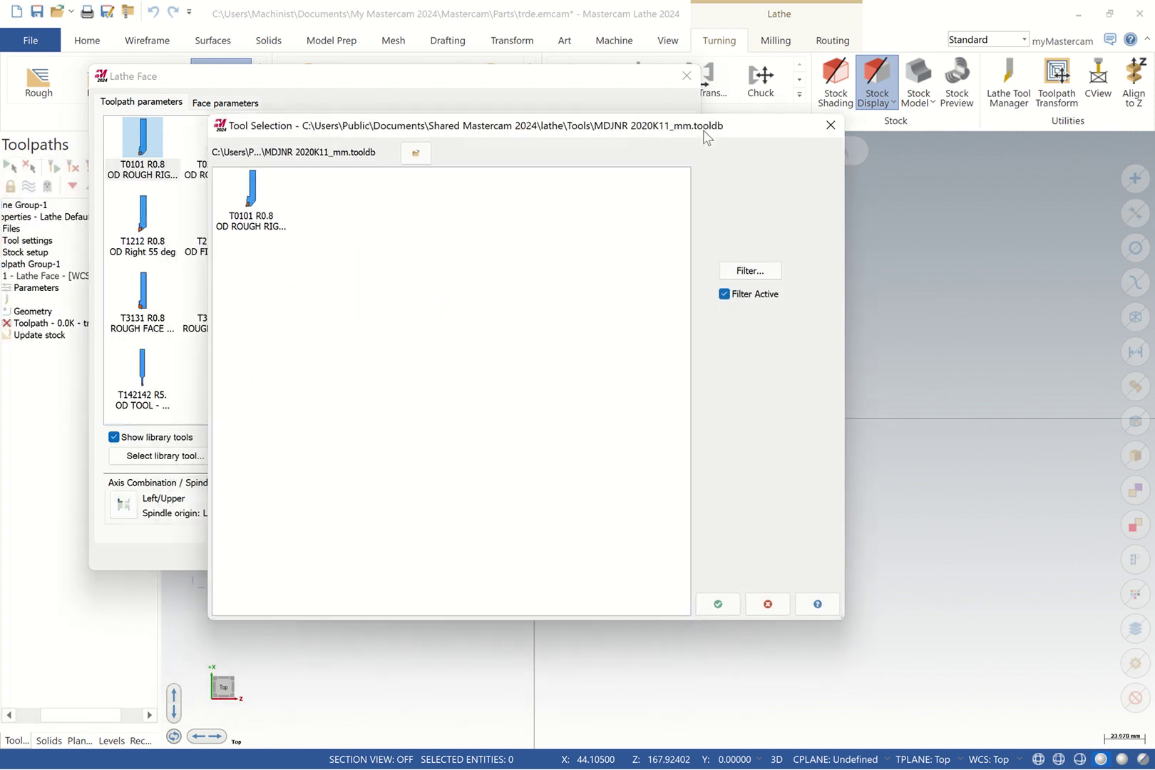
{"action": "left_click", "coordinate": [257, 214]}
Use T0101 at 1200 RPM, finish 1500 RPM, max 2000, finish feed 0.1, commented 'Facing Operation'
{"action": "left_click", "coordinate": [718, 600]}
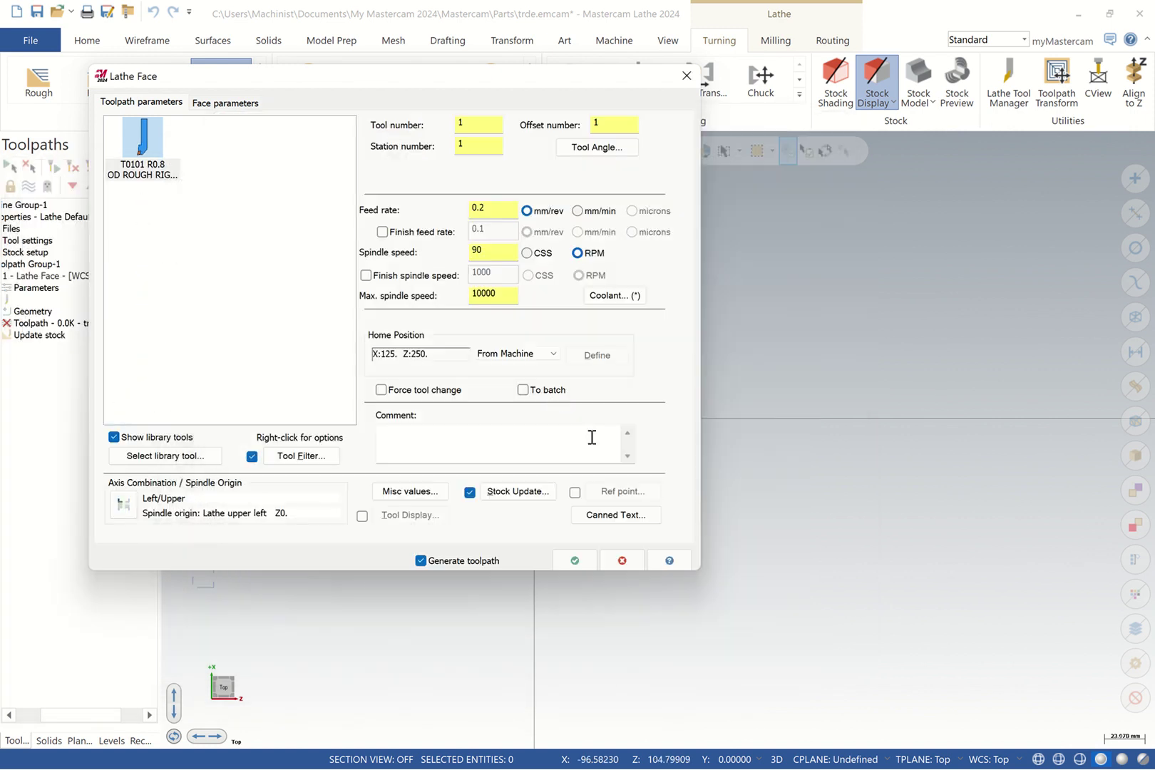
{"action": "double_click", "coordinate": [486, 293]}
{"action": "type", "text": "2"}
{"action": "left_click", "coordinate": [421, 278]}
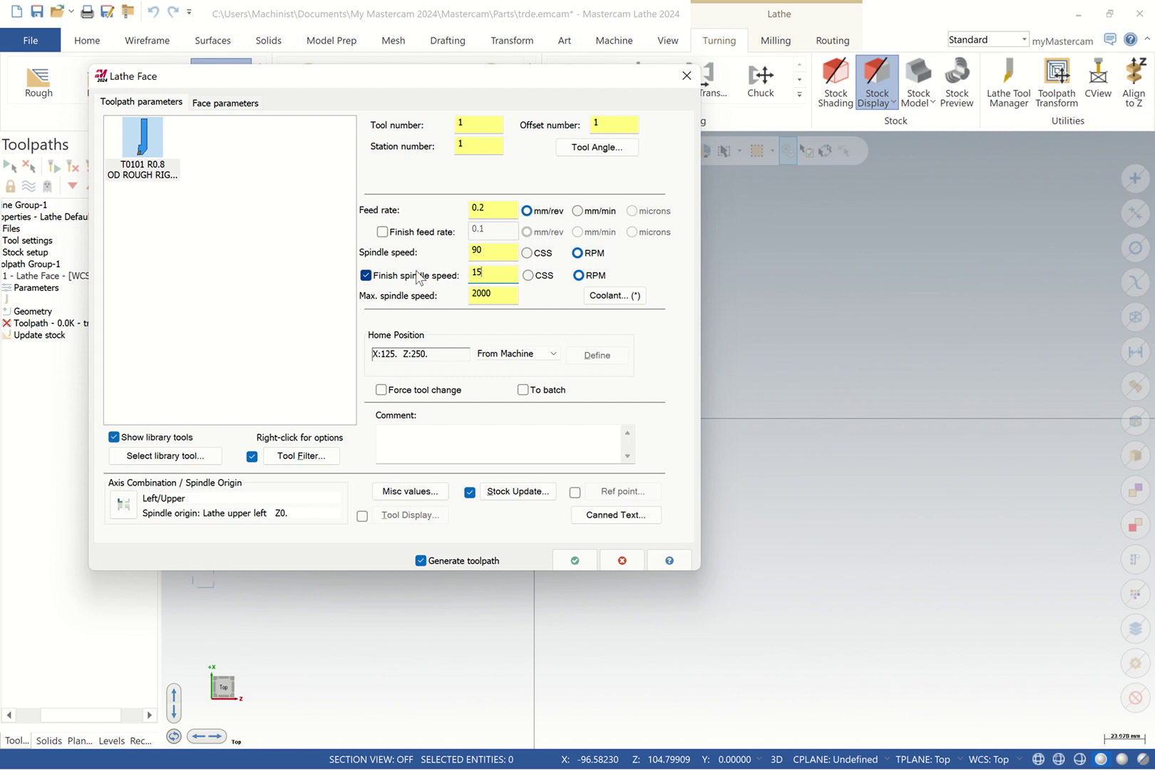
{"action": "double_click", "coordinate": [504, 247]}
{"action": "left_click", "coordinate": [382, 231]}
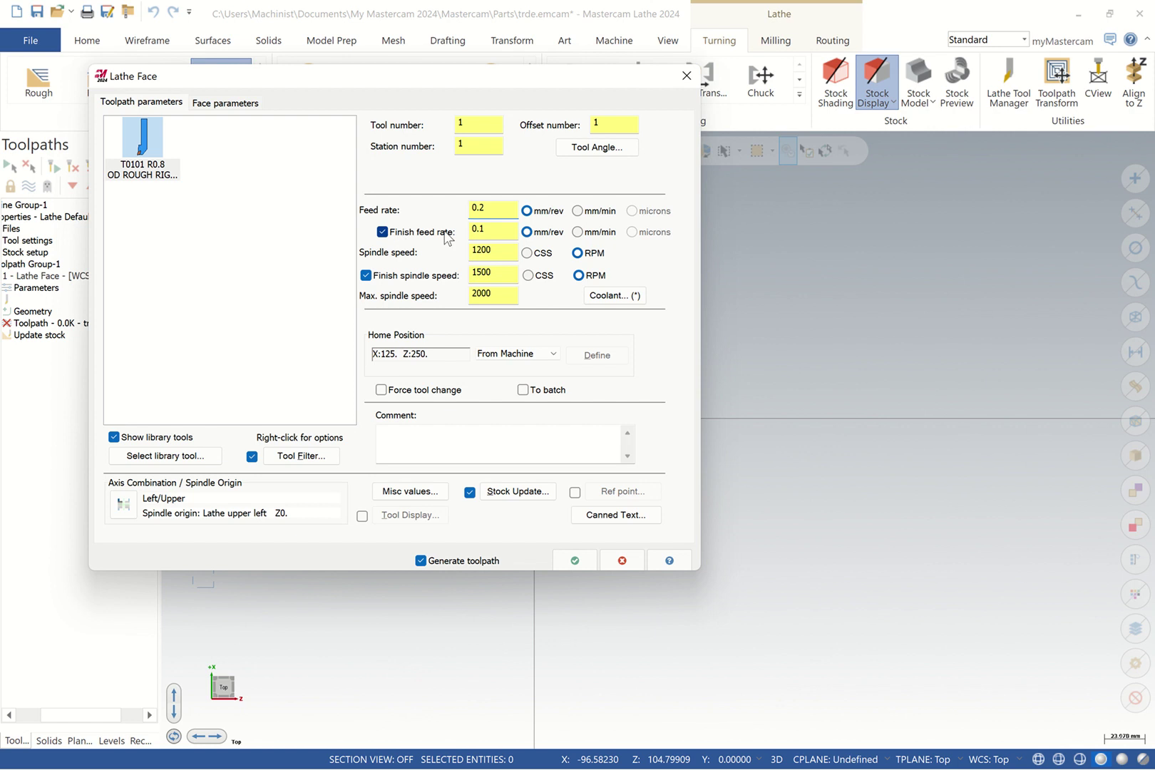
{"action": "left_click", "coordinate": [493, 230]}
{"action": "left_click", "coordinate": [435, 440]}
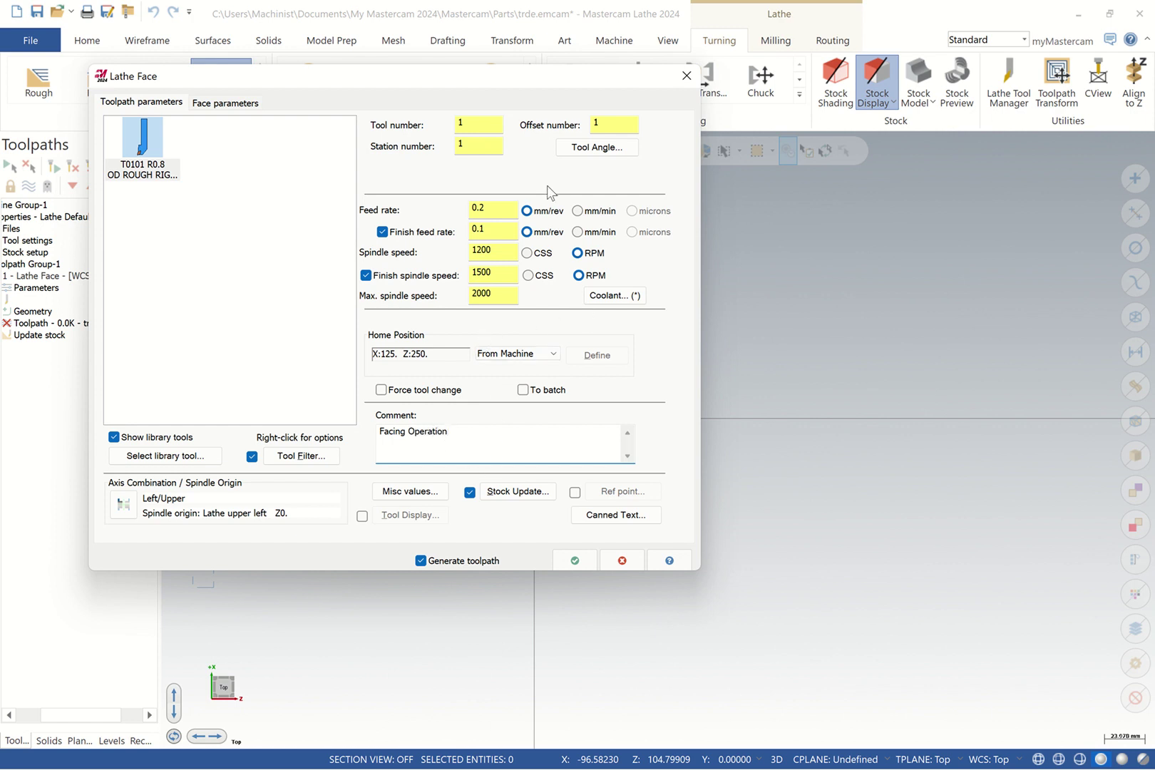
Accept the coolant settings with flood coolant turned on
{"action": "left_click", "coordinate": [614, 295]}
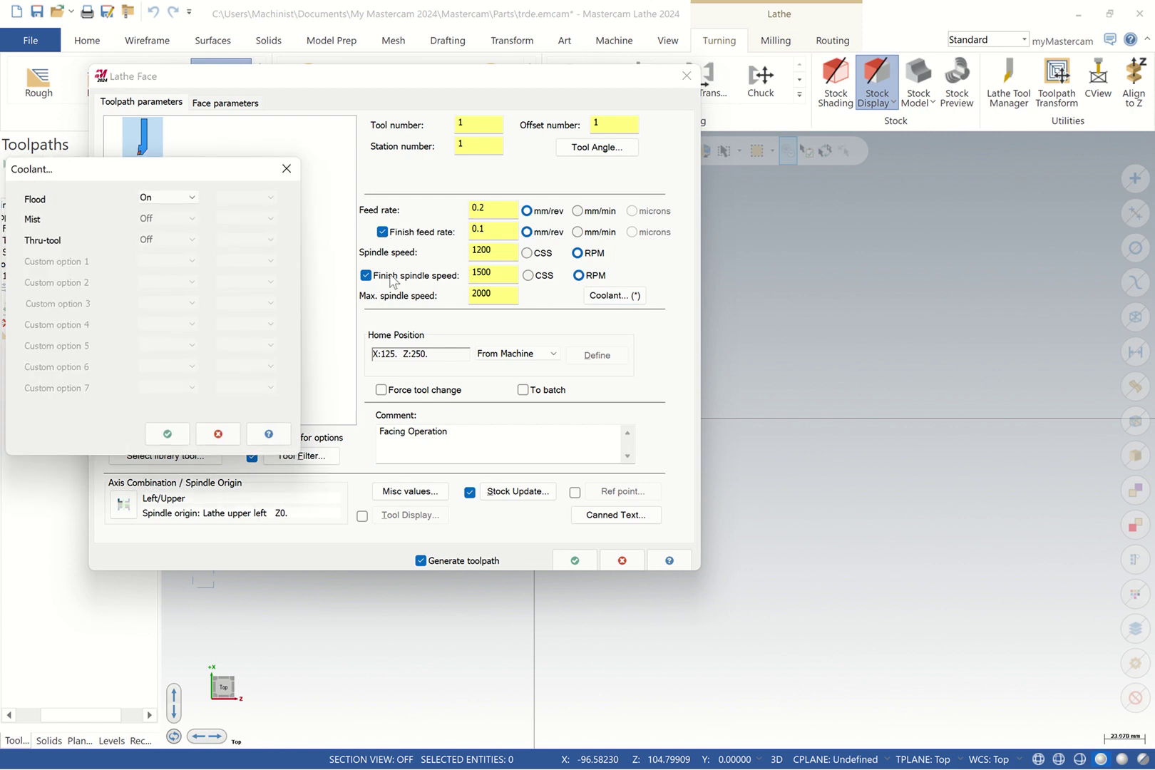
{"action": "left_click_drag", "start_coordinate": [225, 178], "coordinate": [389, 177]}
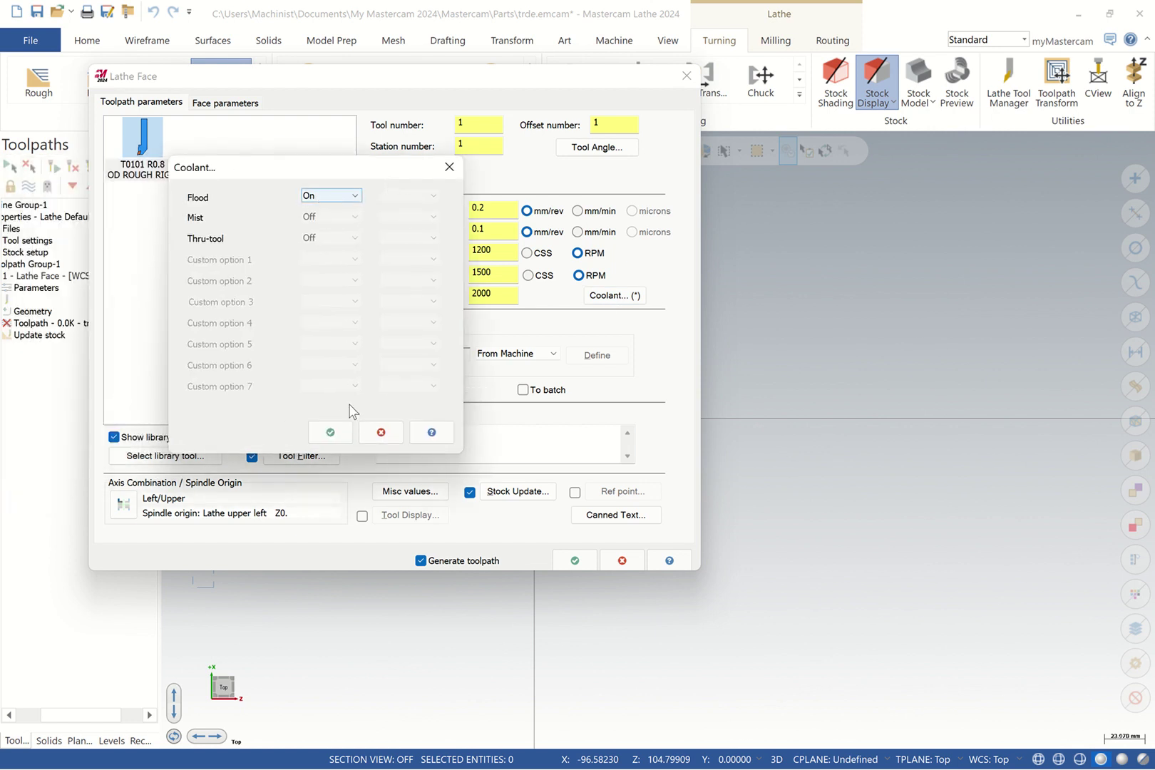
{"action": "left_click", "coordinate": [330, 431]}
Enable reference points with approach and retract both at X100 Z100
{"action": "left_click", "coordinate": [574, 492]}
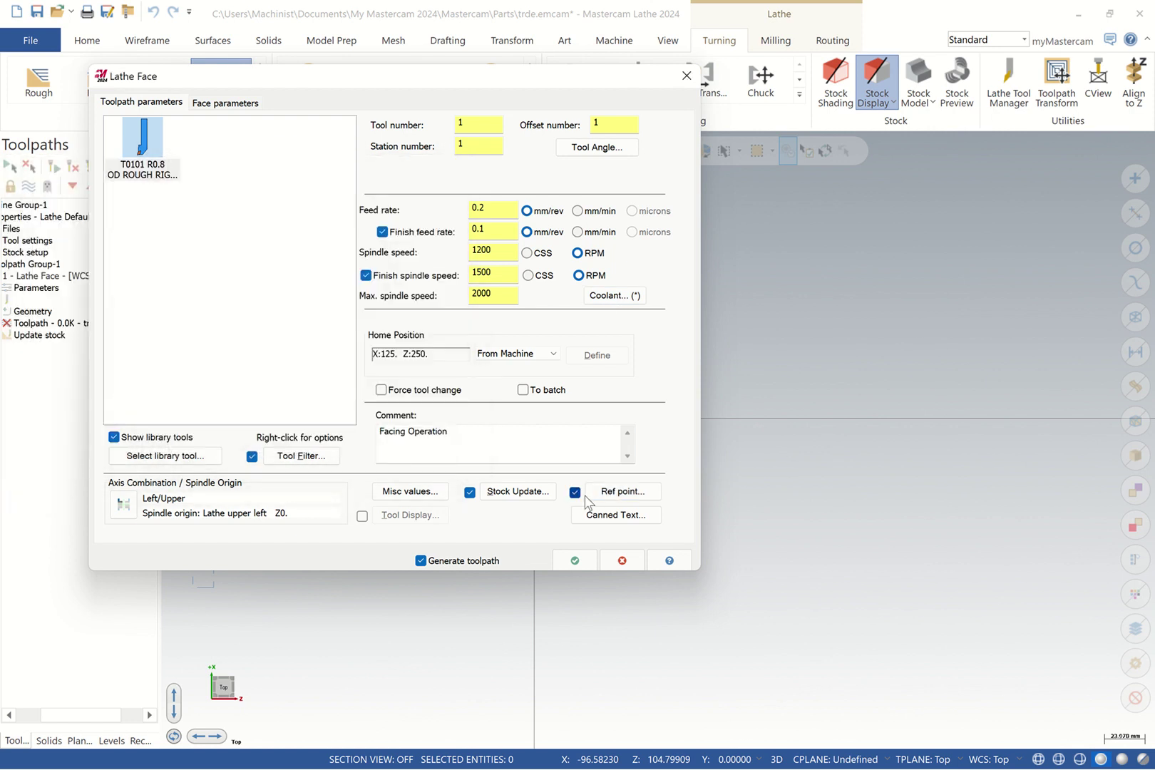
{"action": "left_click", "coordinate": [609, 497]}
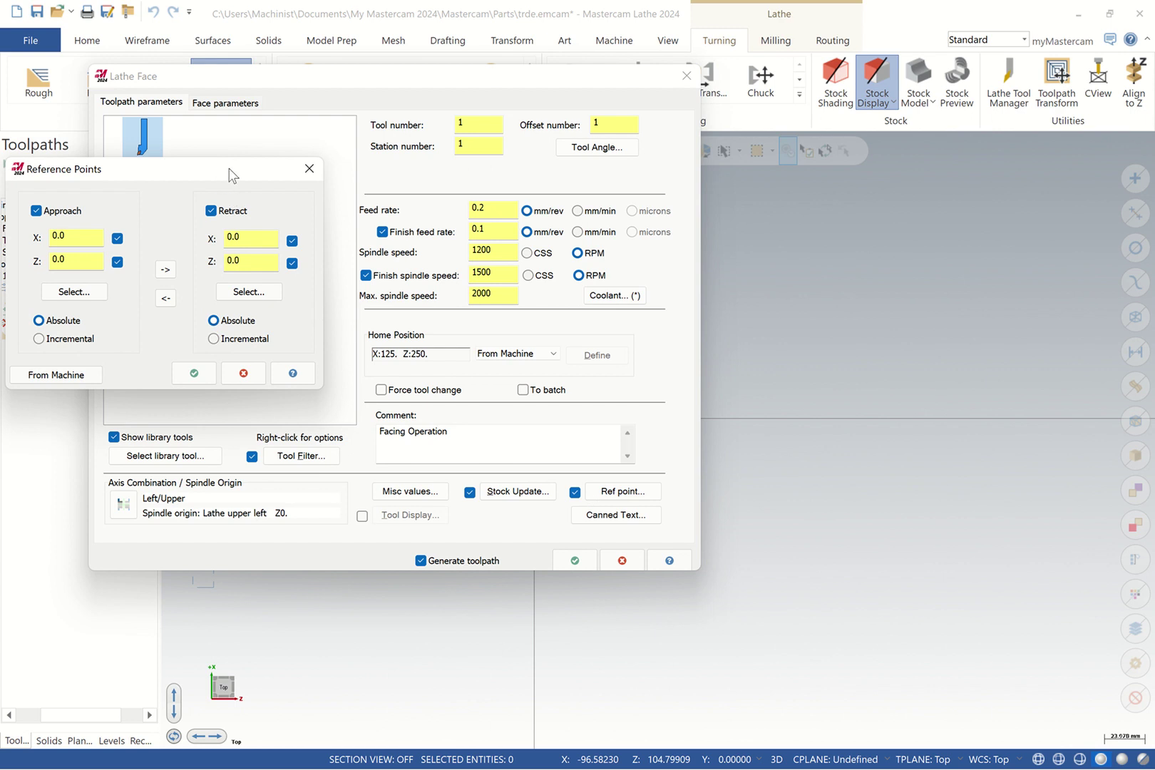
{"action": "left_click_drag", "start_coordinate": [229, 175], "coordinate": [394, 173]}
{"action": "double_click", "coordinate": [227, 236]}
{"action": "type", "text": "1"}
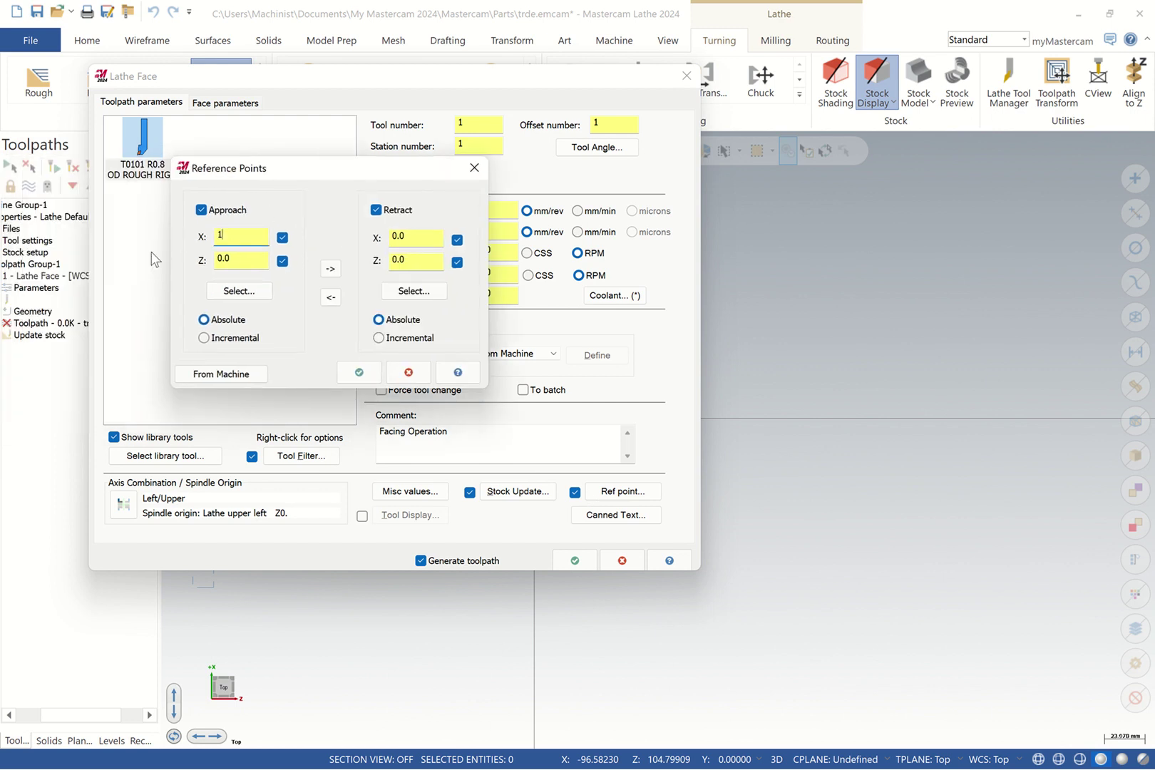
{"action": "type", "text": "00.0"}
{"action": "double_click", "coordinate": [225, 258]}
{"action": "type", "text": "100.0"}
{"action": "left_click", "coordinate": [330, 269]}
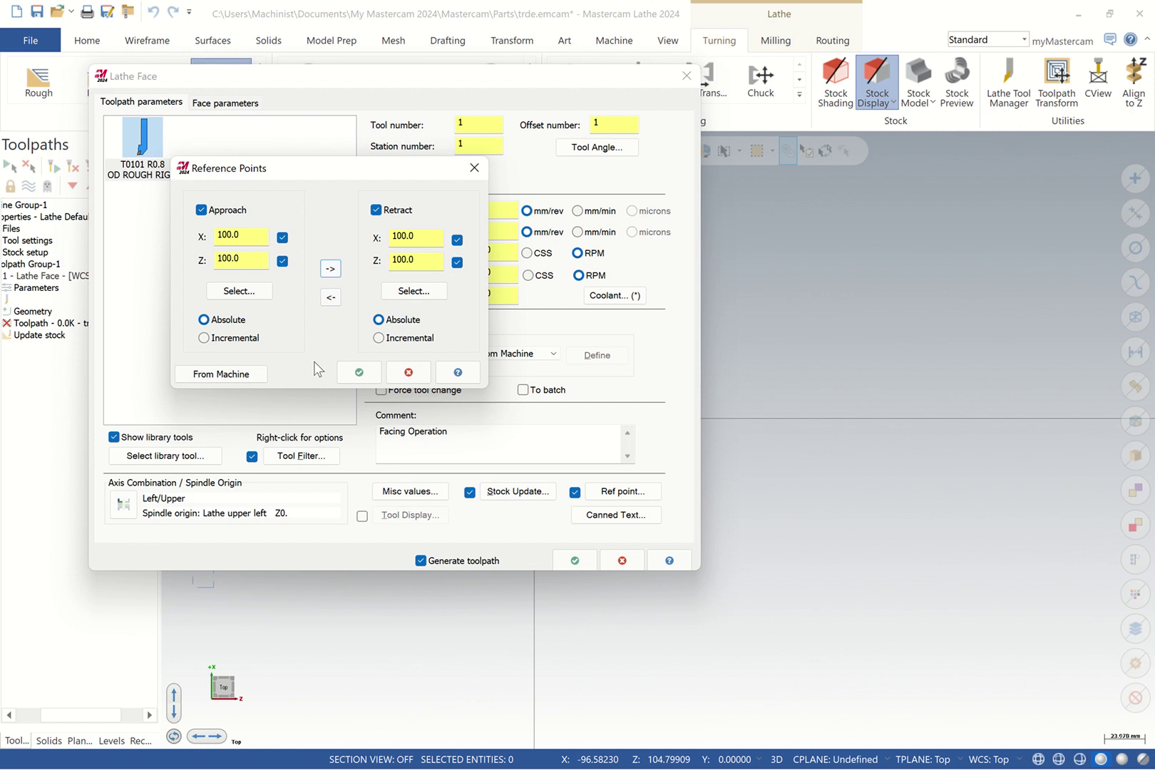
{"action": "left_click", "coordinate": [360, 374]}
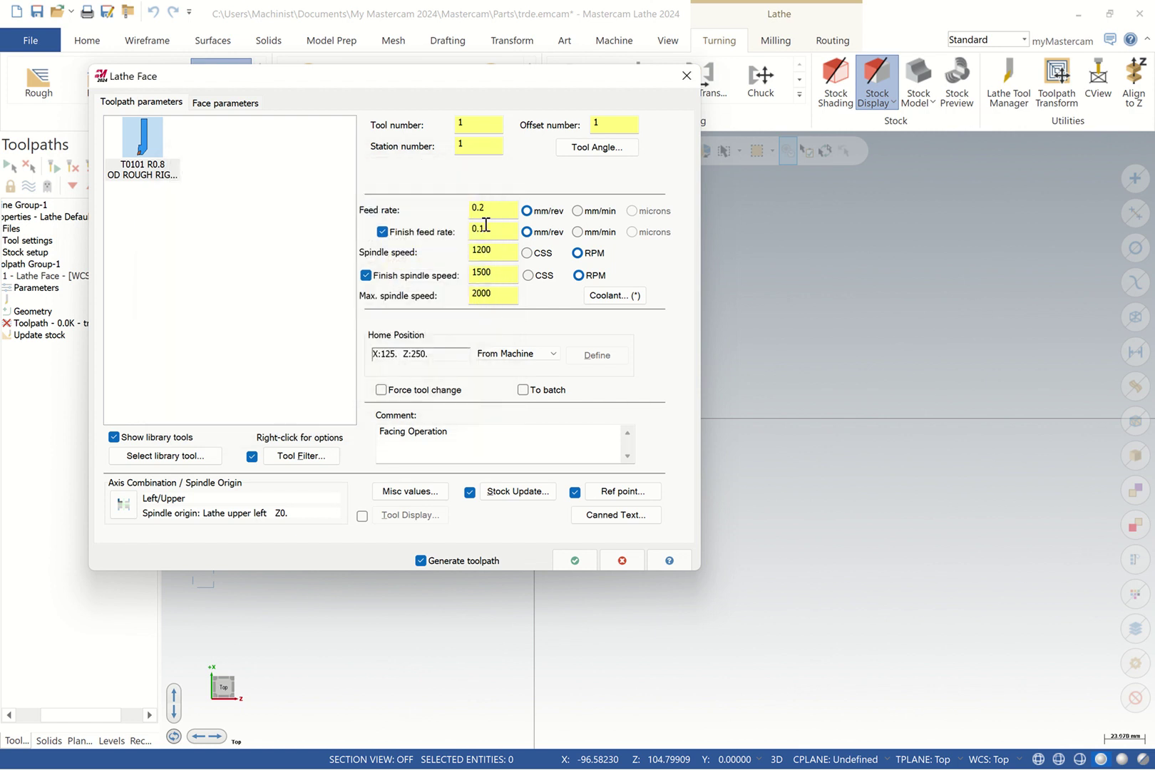
Set rough stepover 1.0 and maximum finish passes 2, then generate the facing toolpath
{"action": "left_click", "coordinate": [236, 104]}
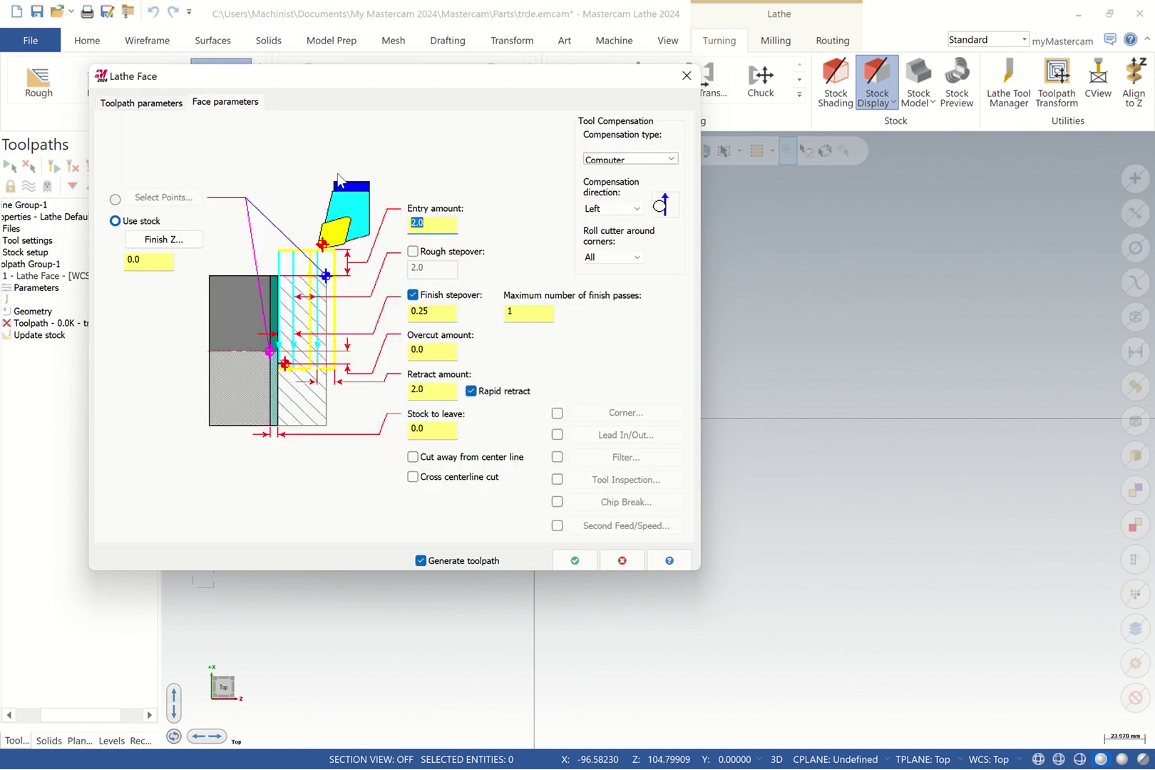
{"action": "left_click", "coordinate": [413, 251]}
{"action": "key", "text": "Tab"}
{"action": "type", "text": "1.0"}
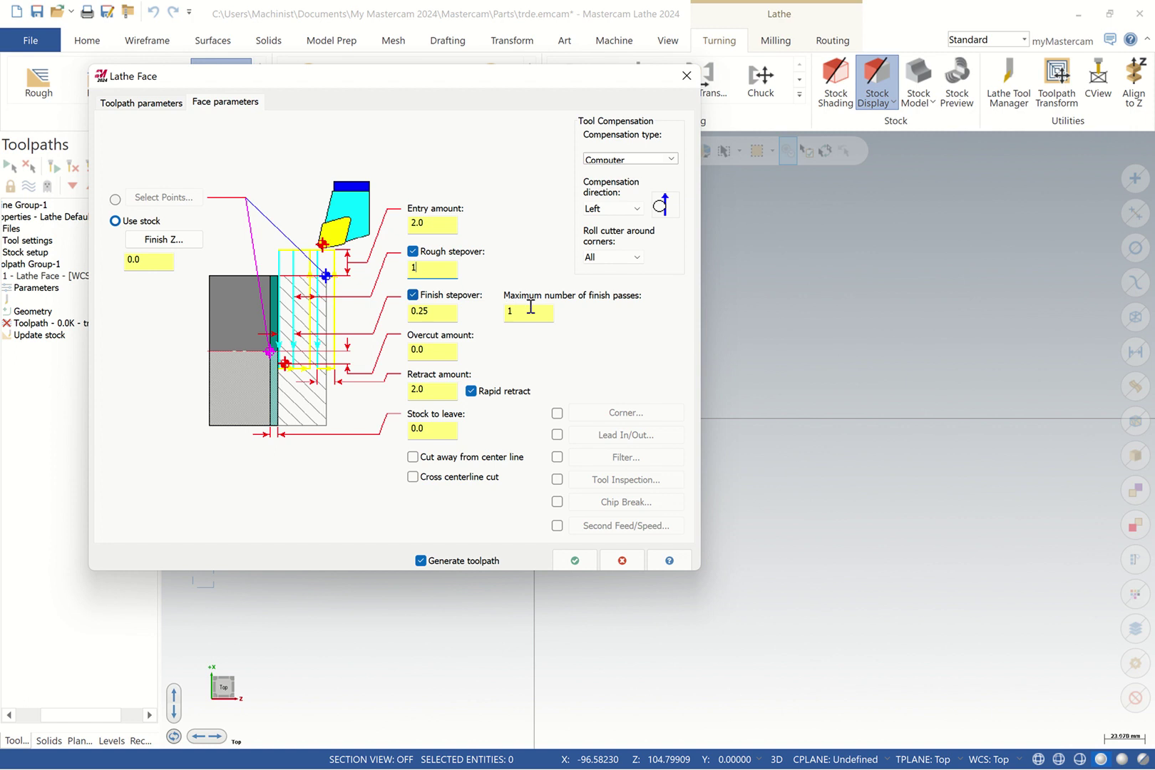
{"action": "double_click", "coordinate": [531, 311]}
{"action": "type", "text": "2"}
{"action": "left_click", "coordinate": [576, 561]}
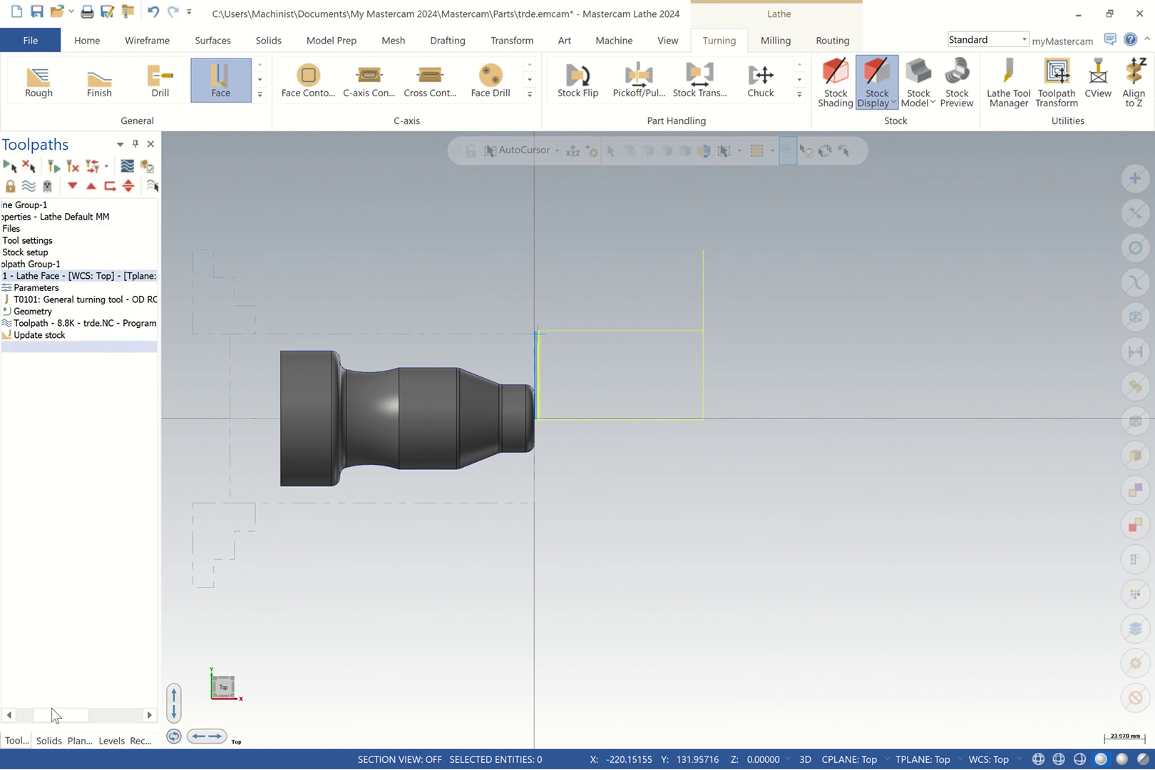
{"action": "left_click_drag", "start_coordinate": [54, 715], "coordinate": [36, 716]}
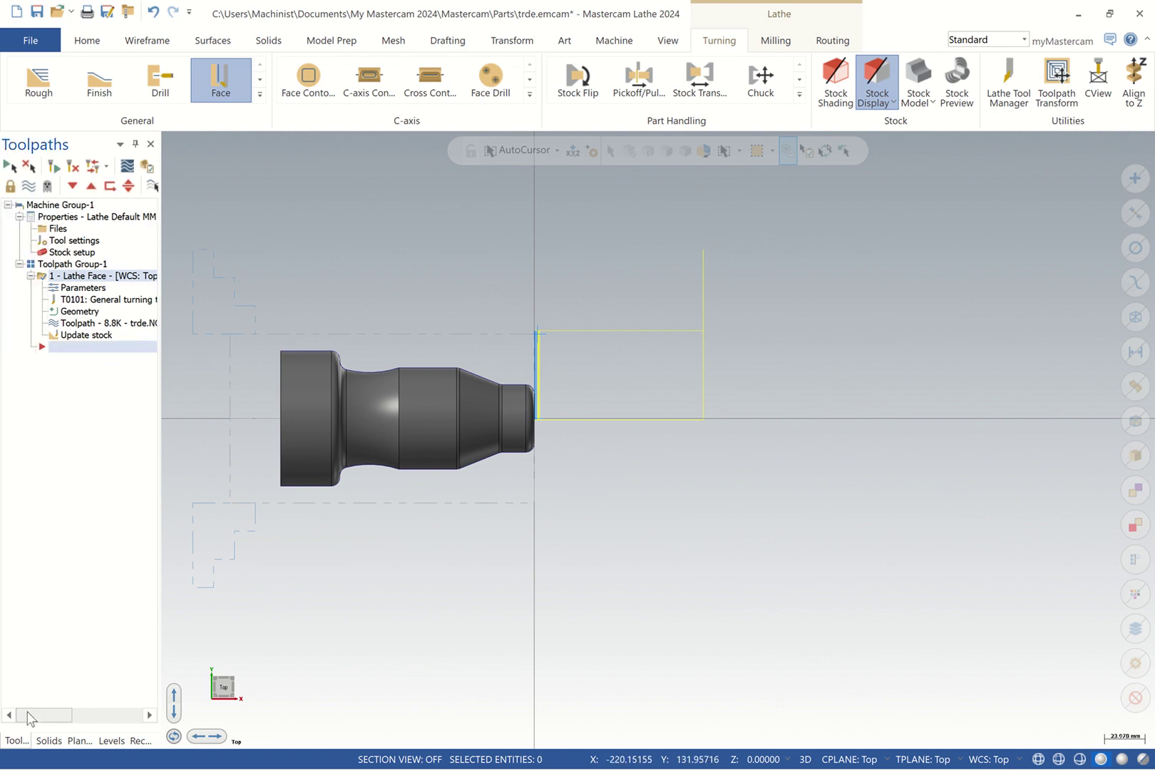
{"action": "left_click", "coordinate": [139, 325]}
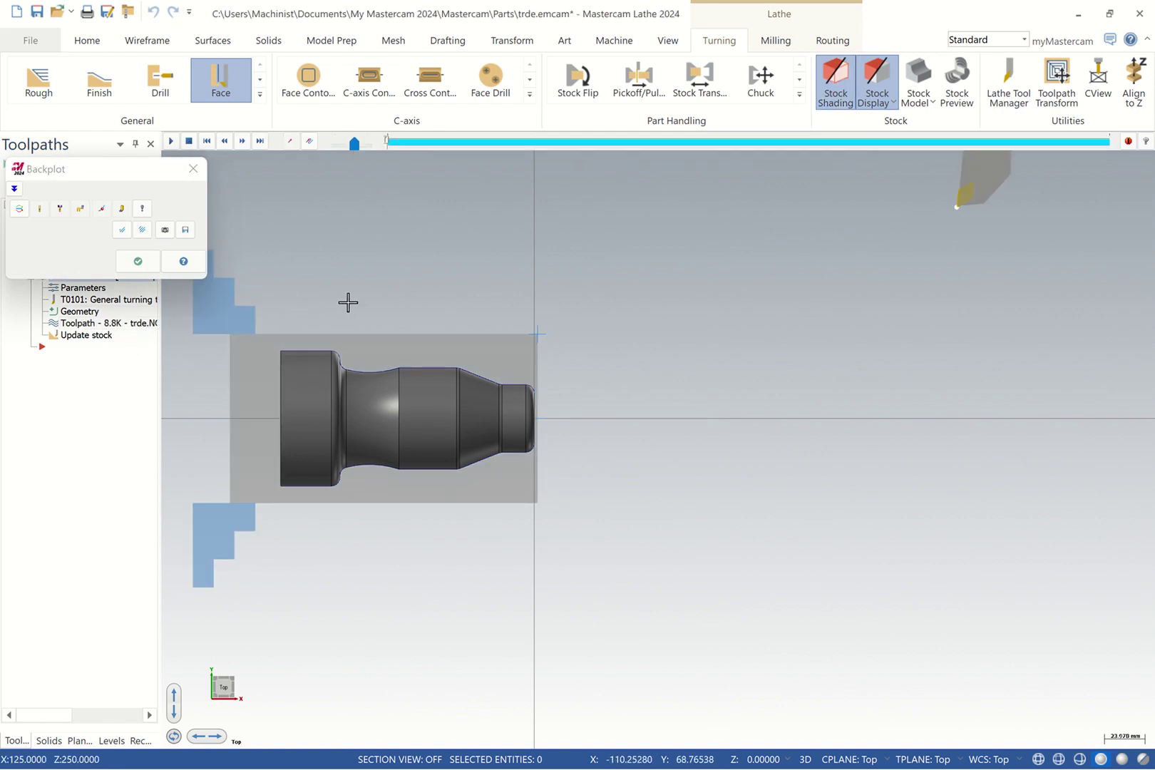
{"action": "right_click", "coordinate": [348, 302]}
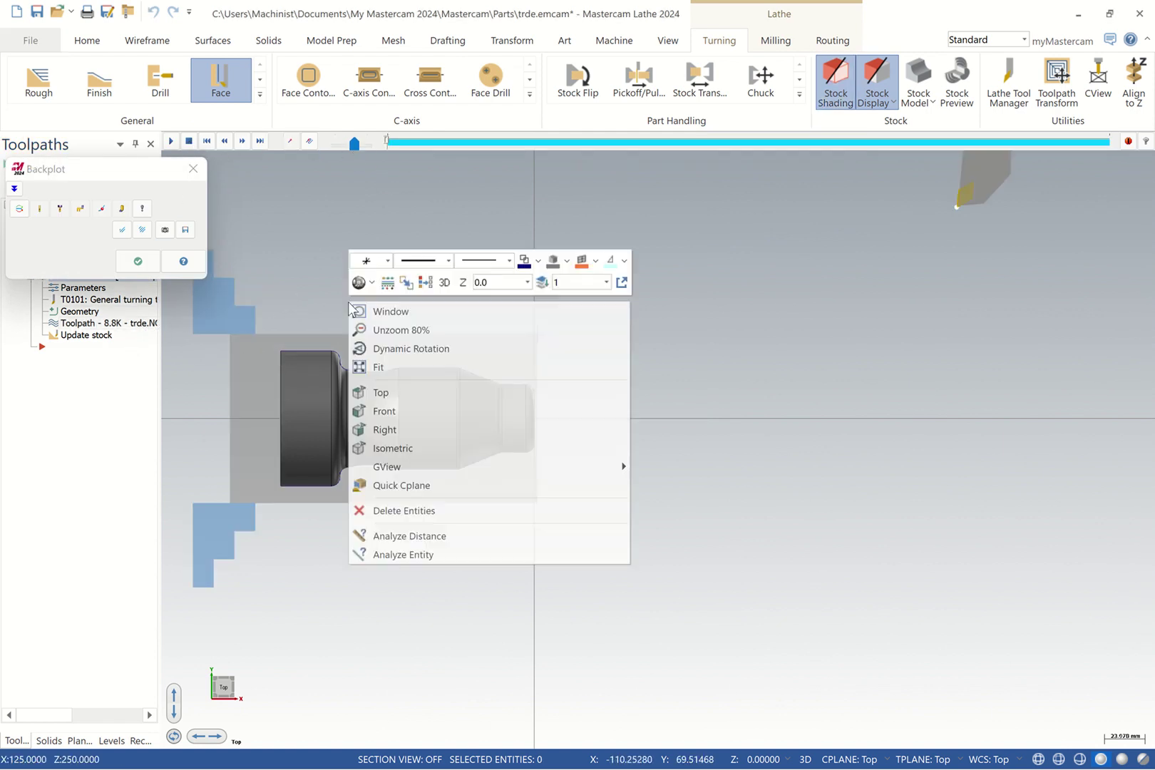
{"action": "left_click", "coordinate": [411, 348]}
{"action": "left_click", "coordinate": [369, 343]}
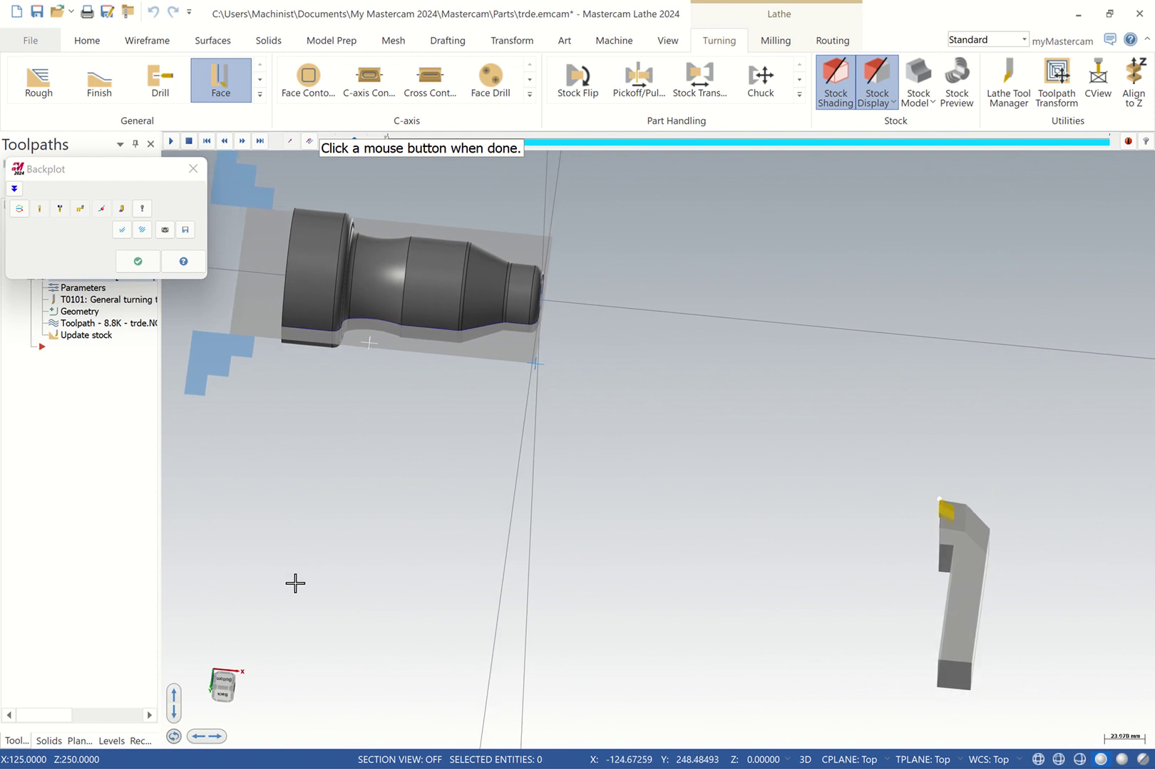
{"action": "left_click", "coordinate": [319, 554]}
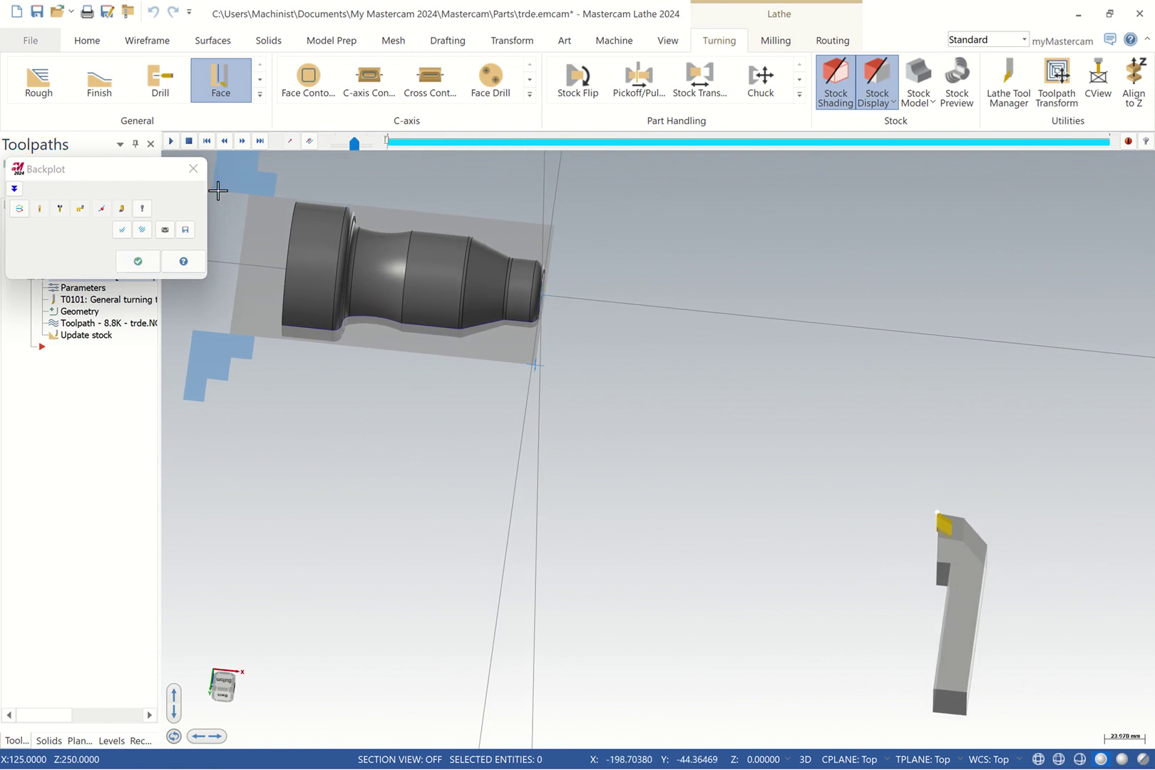
{"action": "left_click", "coordinate": [171, 142]}
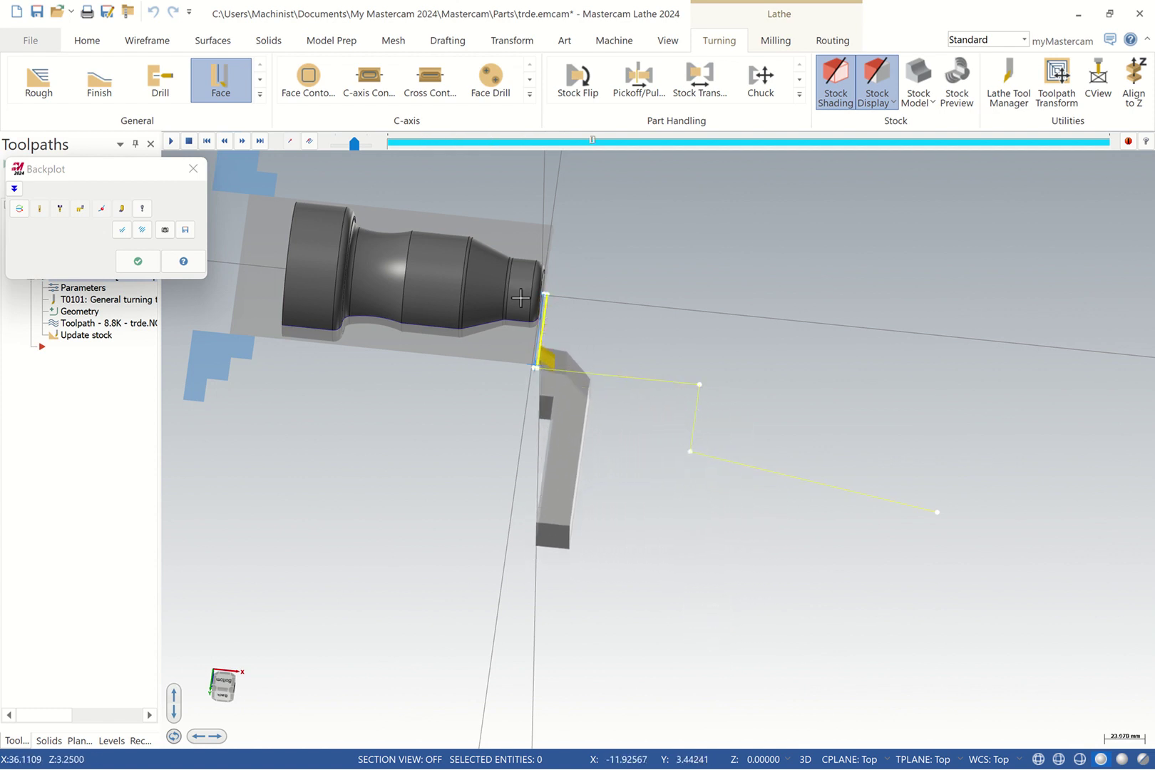
{"action": "scroll", "coordinate": [521, 296], "scroll_direction": "up", "scroll_amount": 1}
{"action": "scroll", "coordinate": [520, 297], "scroll_direction": "up", "scroll_amount": 5}
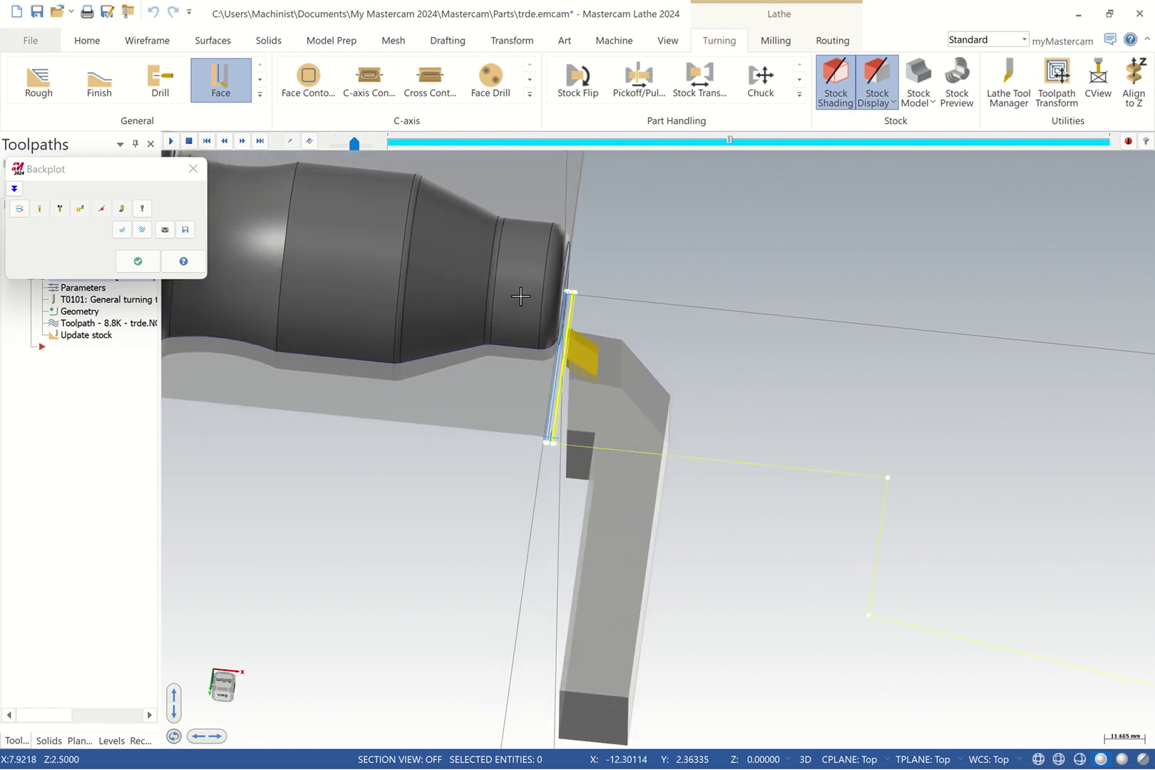
{"action": "scroll", "coordinate": [521, 297], "scroll_direction": "up", "scroll_amount": 1}
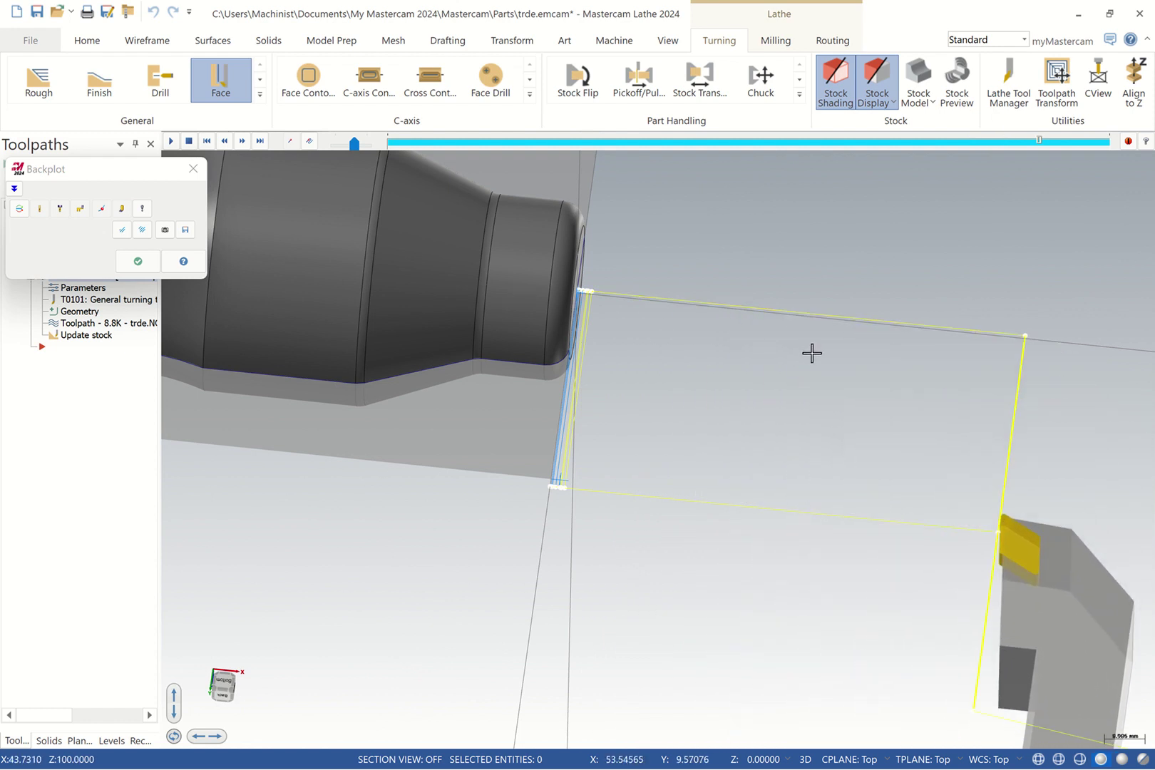
{"action": "left_click", "coordinate": [138, 261]}
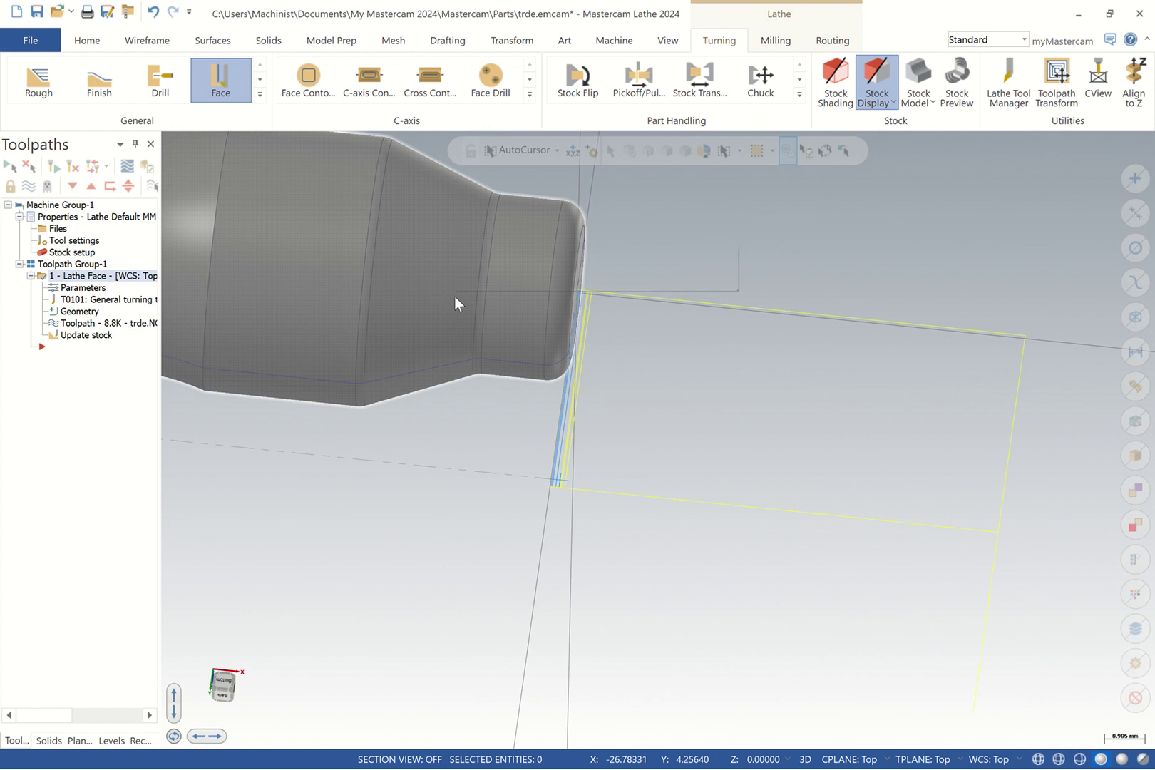
Start a rough turning toolpath and chain from the part's right face edge, direction reversed
{"action": "right_click", "coordinate": [454, 296]}
{"action": "left_click", "coordinate": [528, 365]}
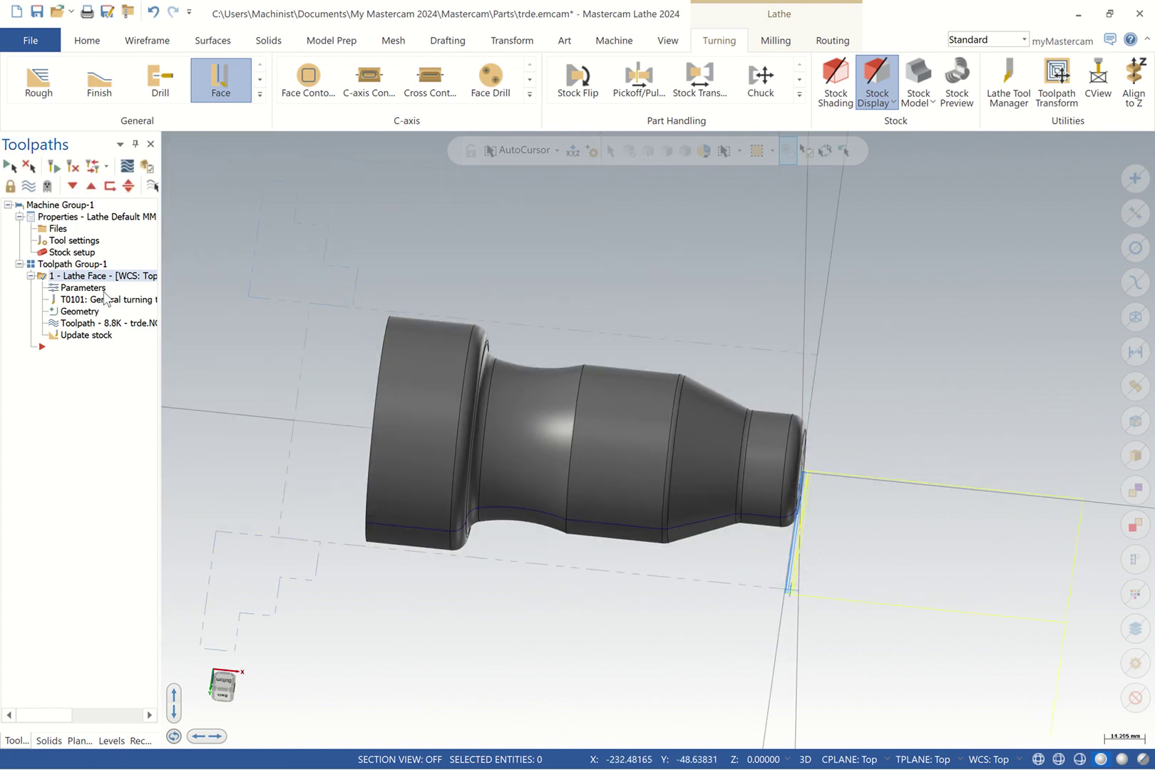
{"action": "left_click", "coordinate": [50, 88]}
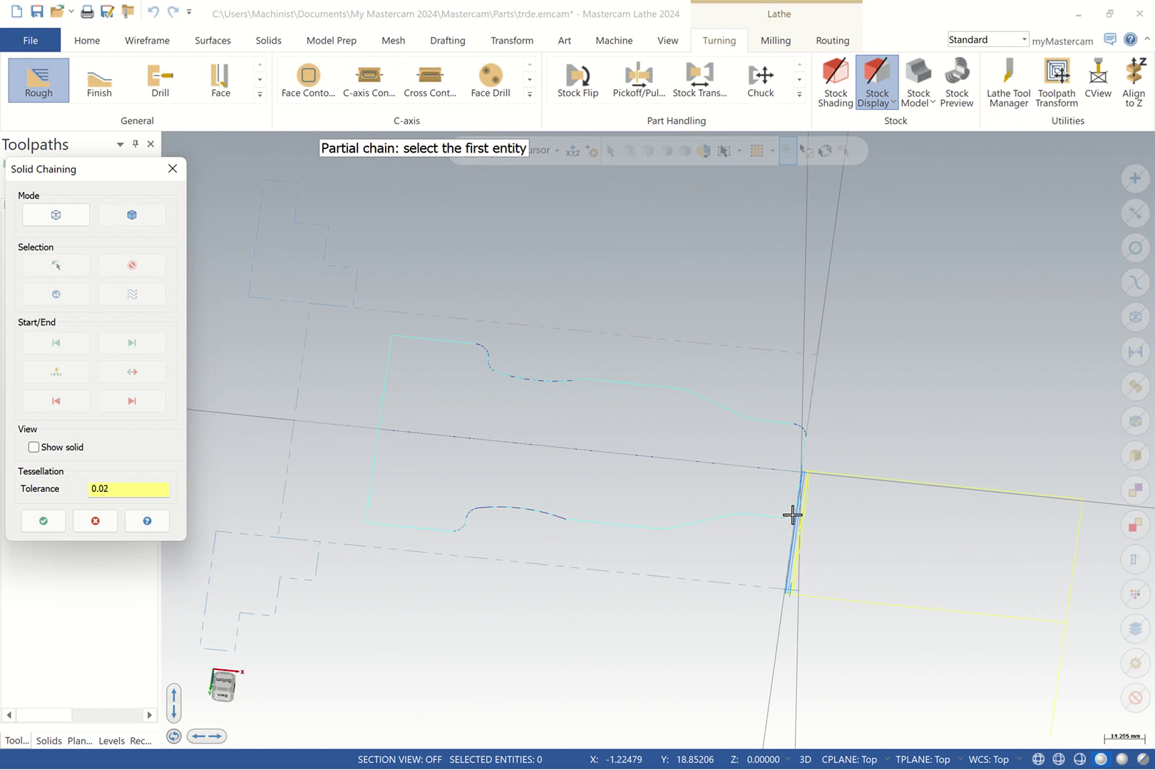
{"action": "scroll", "coordinate": [792, 514], "scroll_direction": "up", "scroll_amount": 1}
{"action": "scroll", "coordinate": [908, 515], "scroll_direction": "up", "scroll_amount": 1}
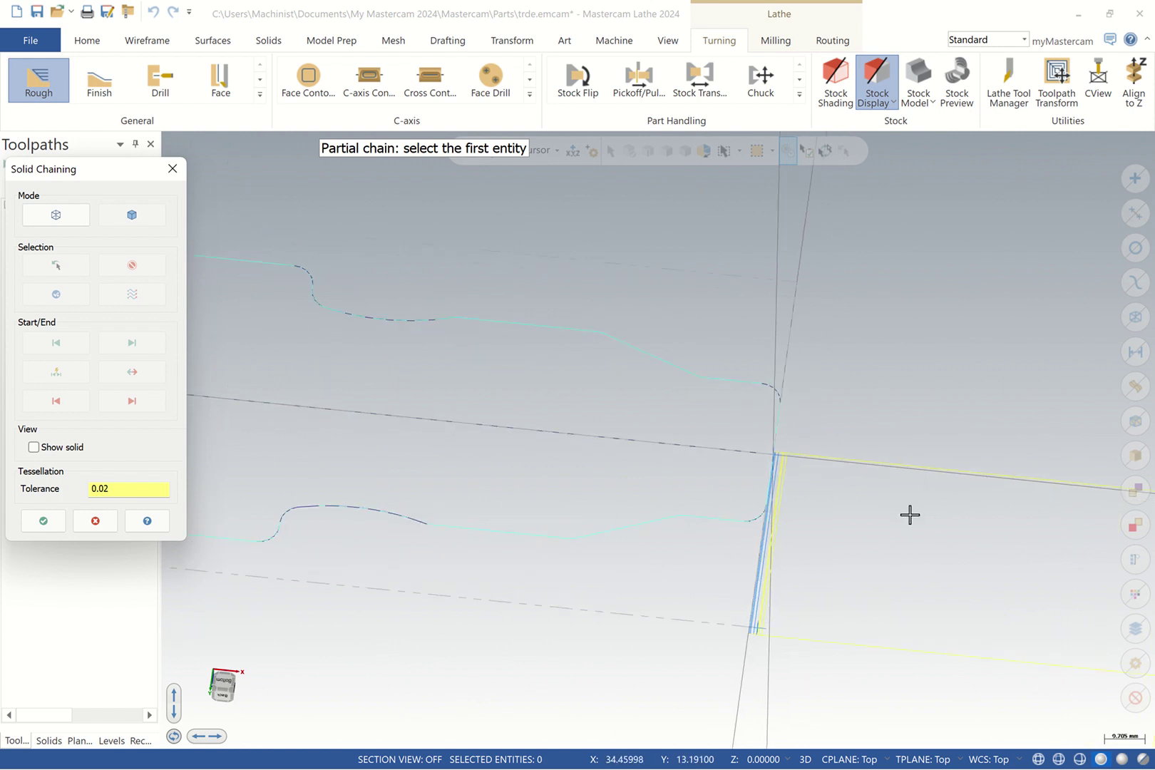
{"action": "scroll", "coordinate": [783, 526], "scroll_direction": "up", "scroll_amount": 1}
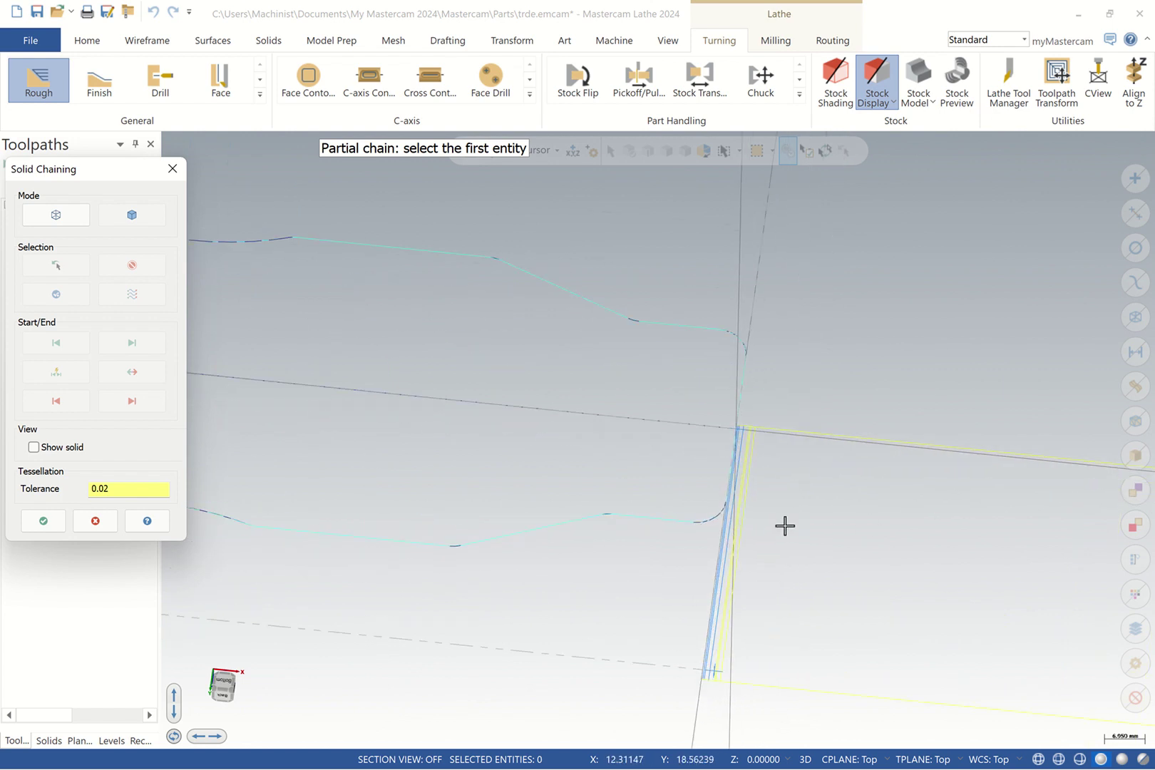
{"action": "left_click", "coordinate": [730, 492]}
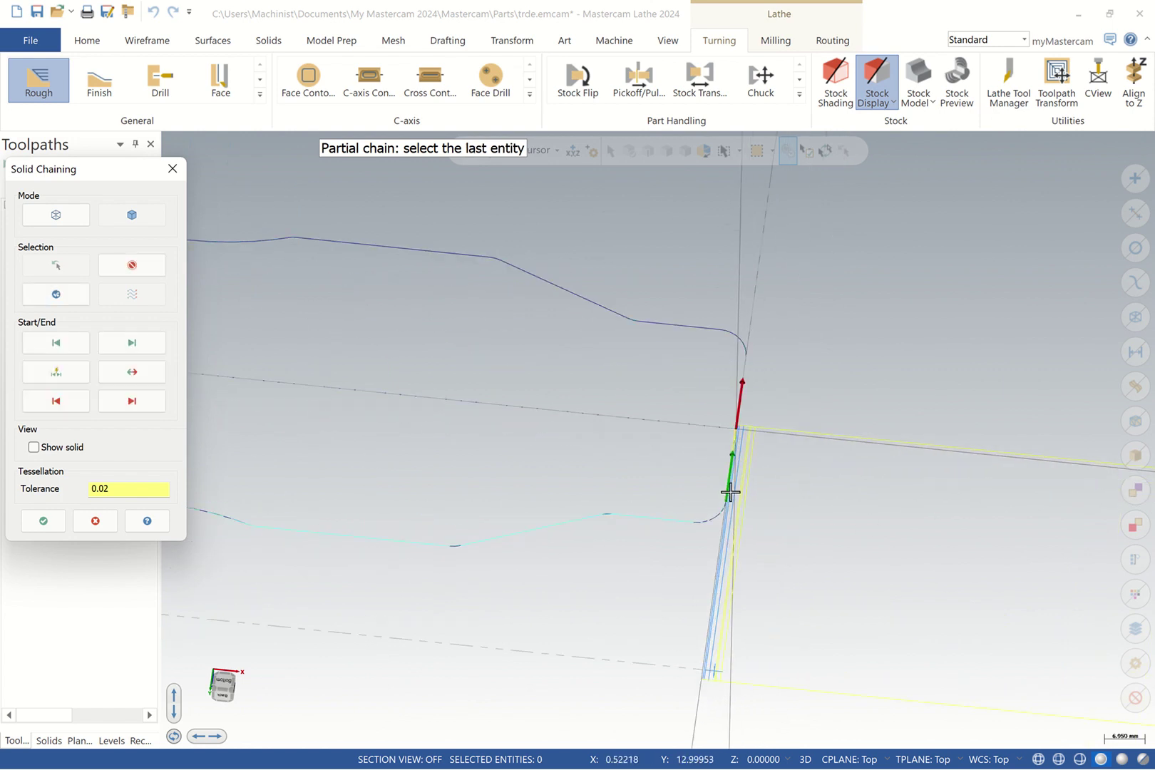
{"action": "left_click", "coordinate": [132, 372]}
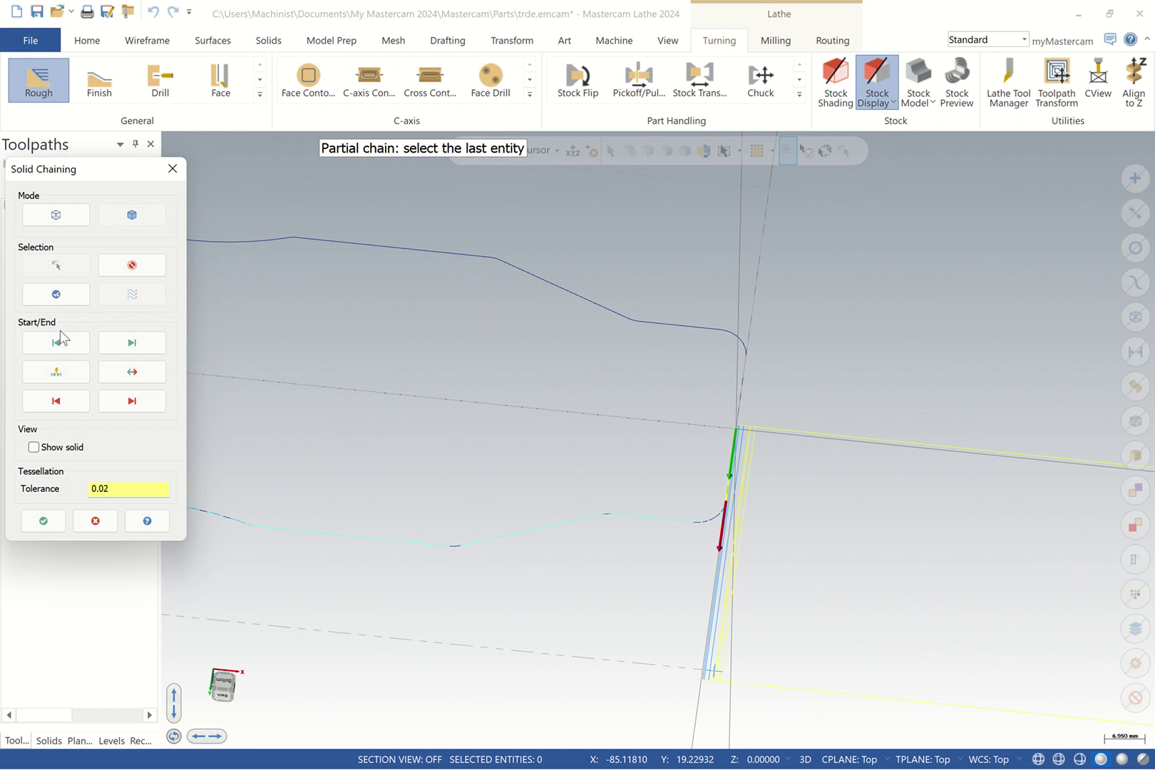
Pick the last entity to complete the outer profile chain and confirm it
{"action": "scroll", "coordinate": [326, 449], "scroll_direction": "down", "scroll_amount": 2}
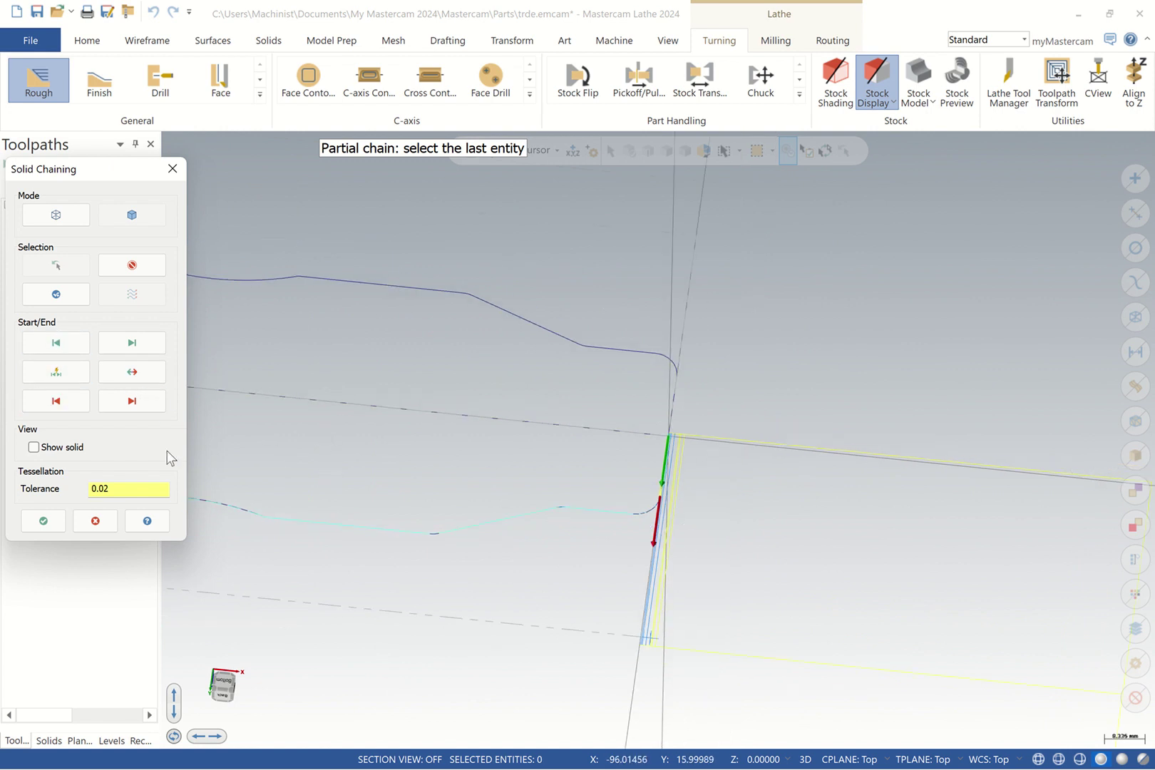
{"action": "scroll", "coordinate": [385, 428], "scroll_direction": "down", "scroll_amount": 1}
{"action": "right_click", "coordinate": [380, 417]}
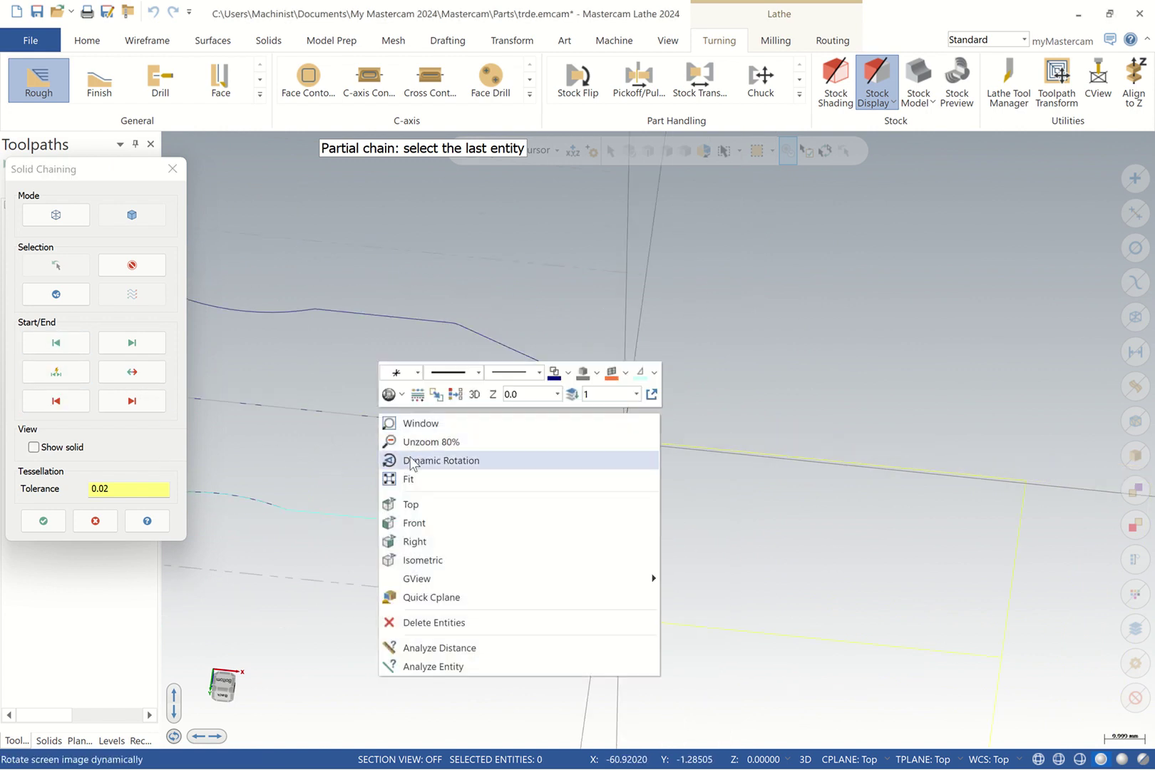
{"action": "left_click", "coordinate": [410, 479]}
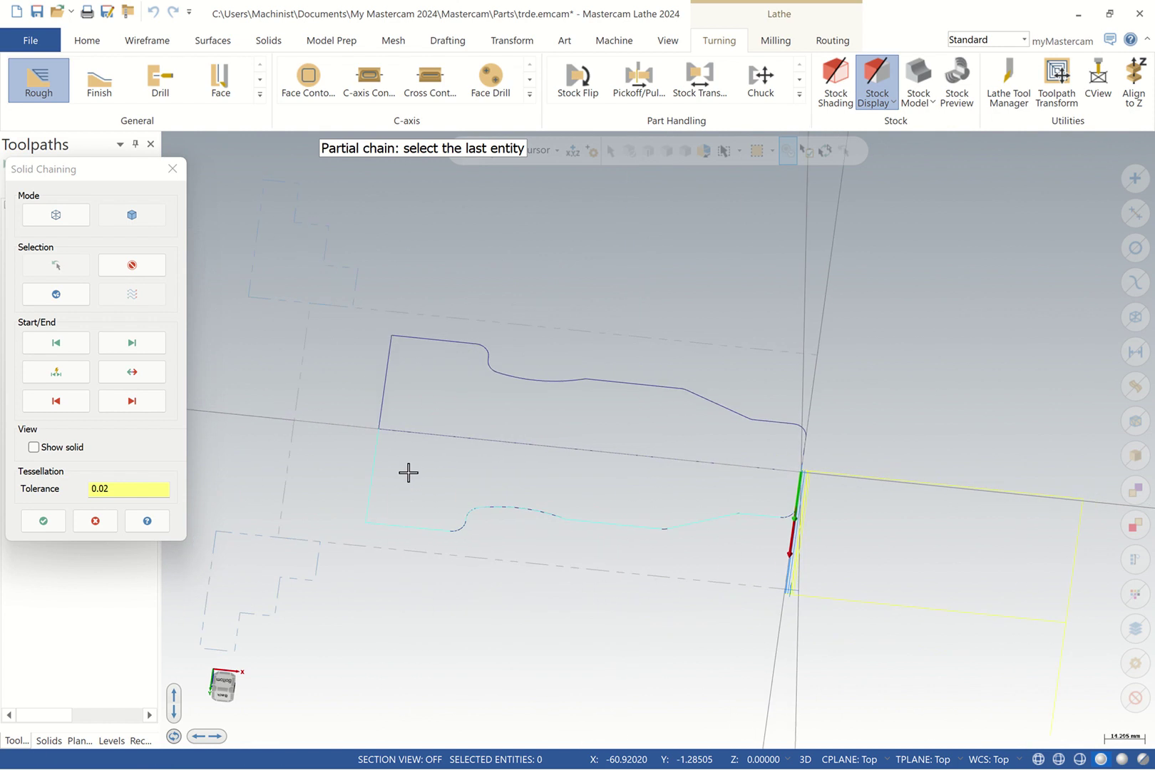
{"action": "left_click", "coordinate": [392, 521]}
{"action": "left_click", "coordinate": [42, 521]}
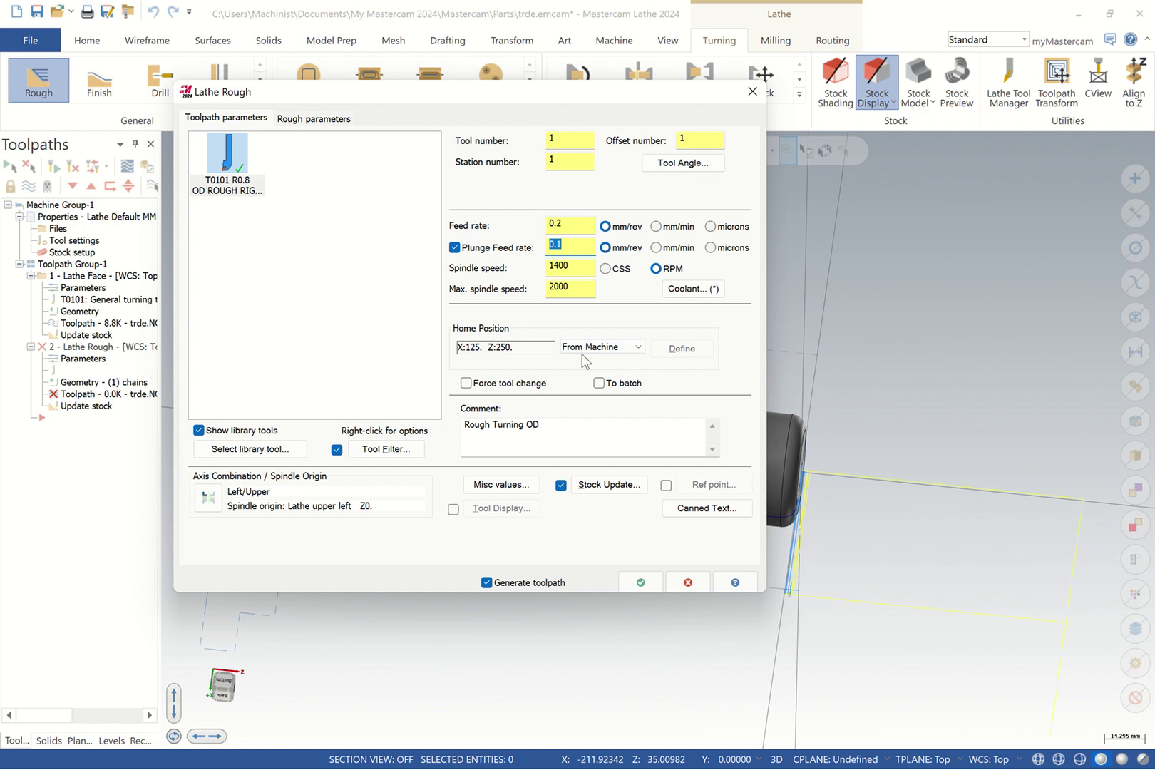
Set the rough toolpath's approach and retract reference points to X100 Z100, keeping flood coolant
{"action": "left_click", "coordinate": [666, 485]}
{"action": "left_click", "coordinate": [712, 486]}
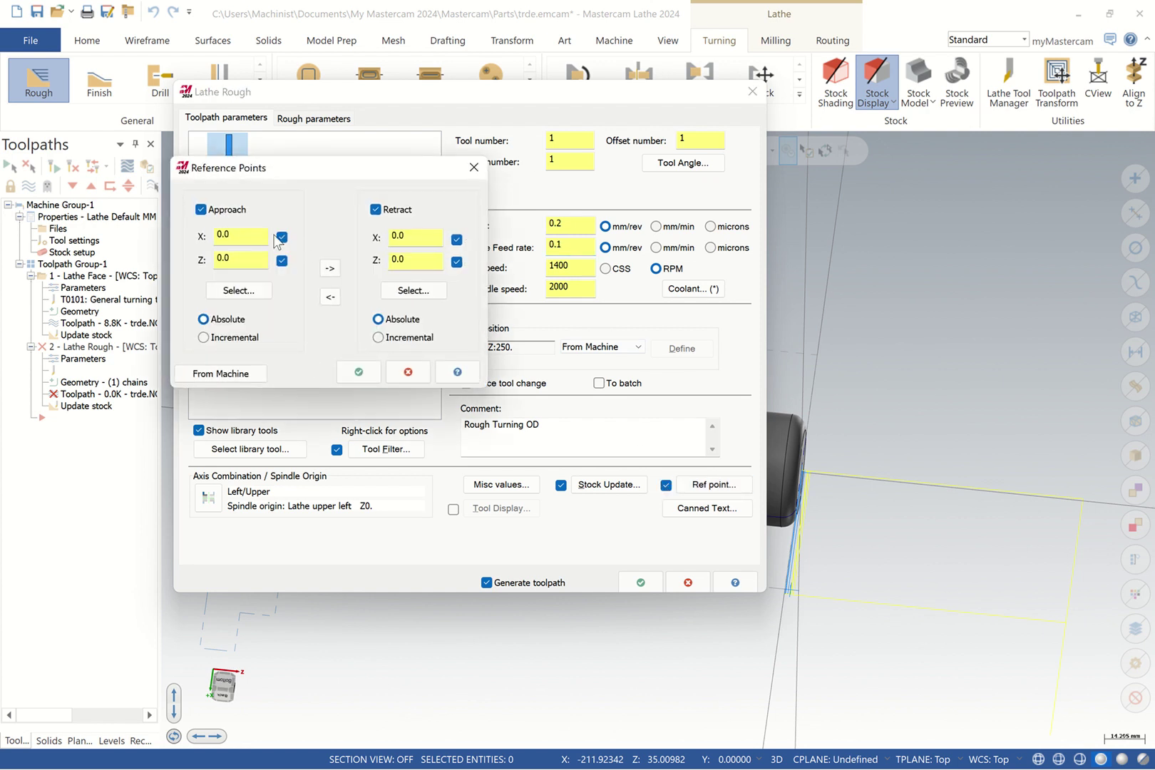
{"action": "double_click", "coordinate": [218, 267]}
{"action": "type", "text": "1"}
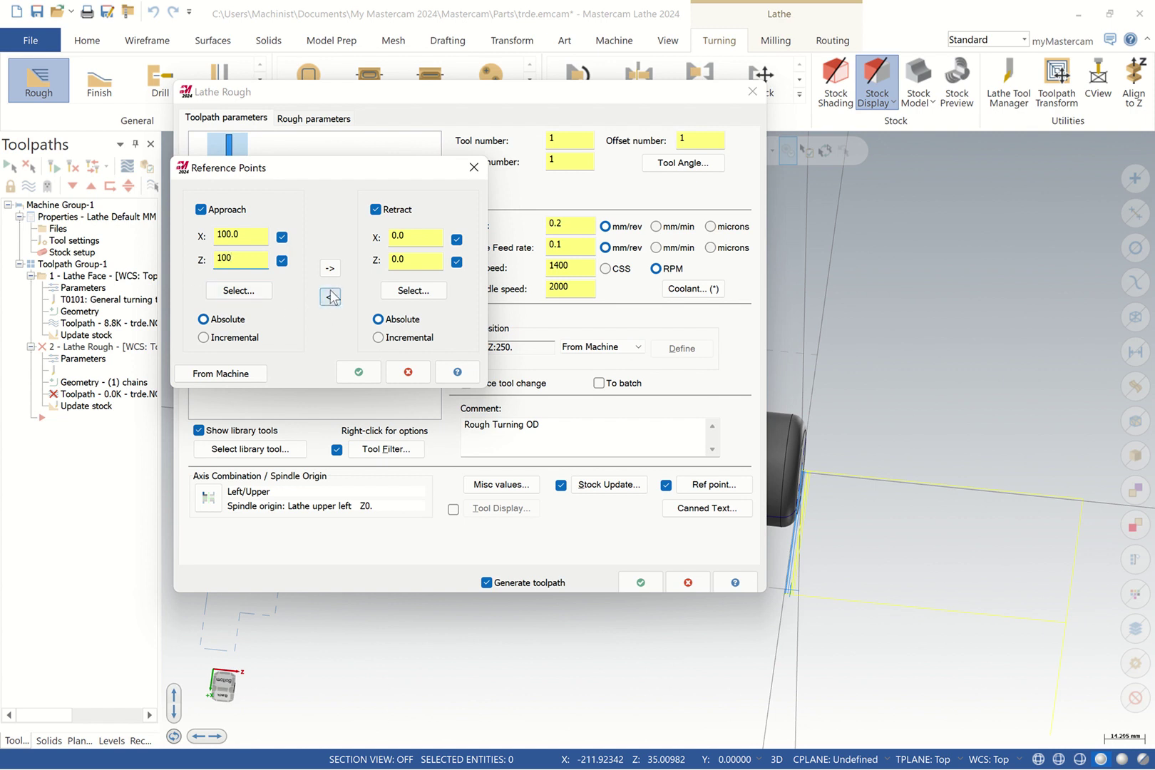
{"action": "left_click", "coordinate": [329, 269]}
{"action": "left_click", "coordinate": [362, 372]}
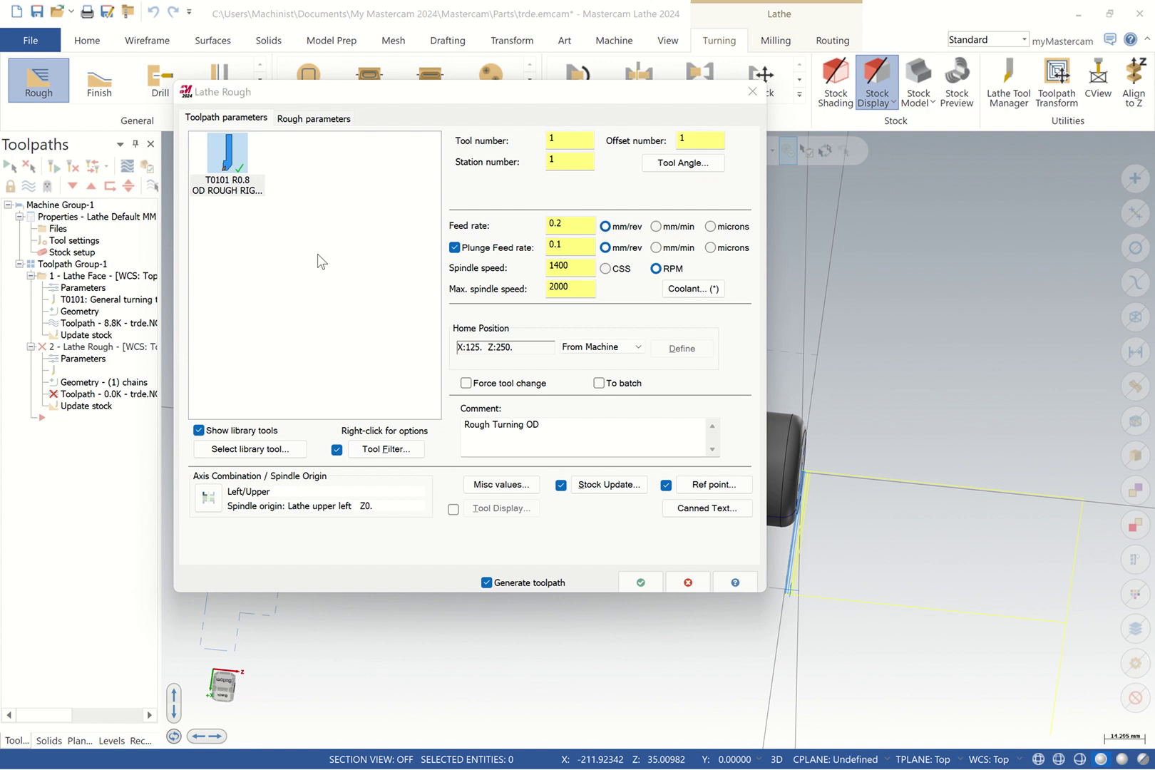
{"action": "left_click", "coordinate": [331, 432]}
{"action": "left_click", "coordinate": [323, 123]}
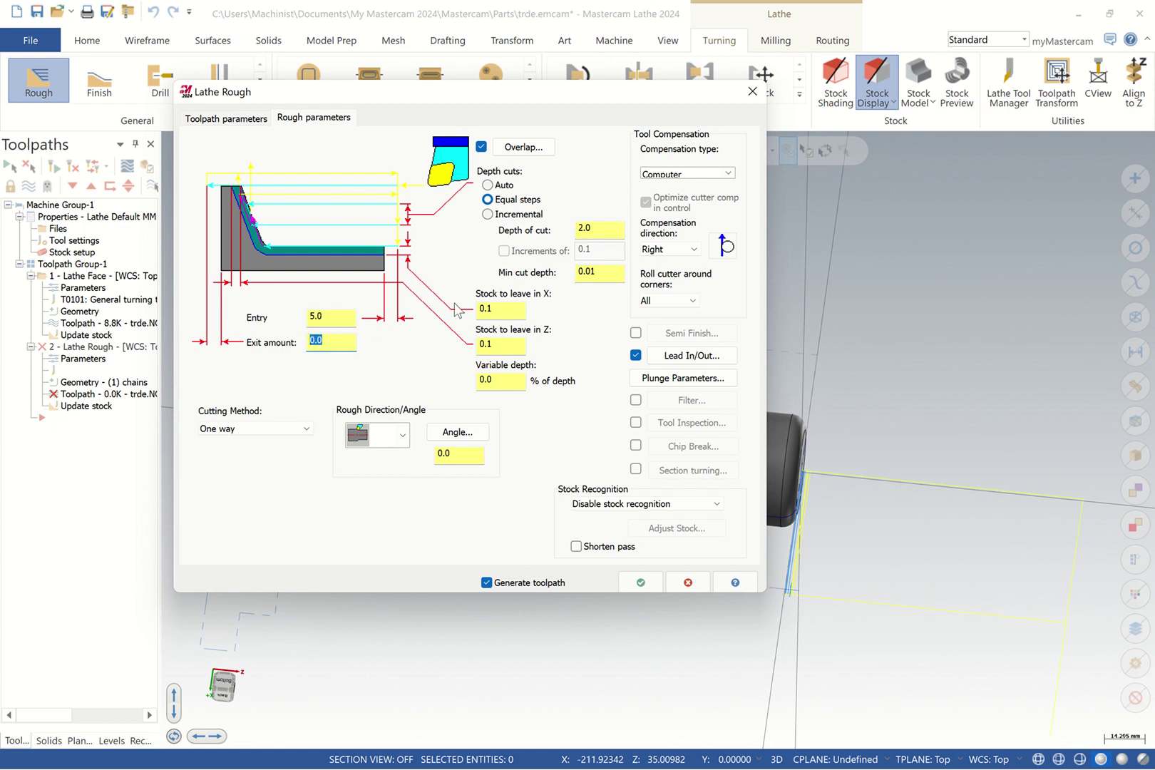
Extend the end of the contour by 2 on the rough pass lead-out
{"action": "left_click", "coordinate": [690, 355]}
{"action": "left_click", "coordinate": [77, 197]}
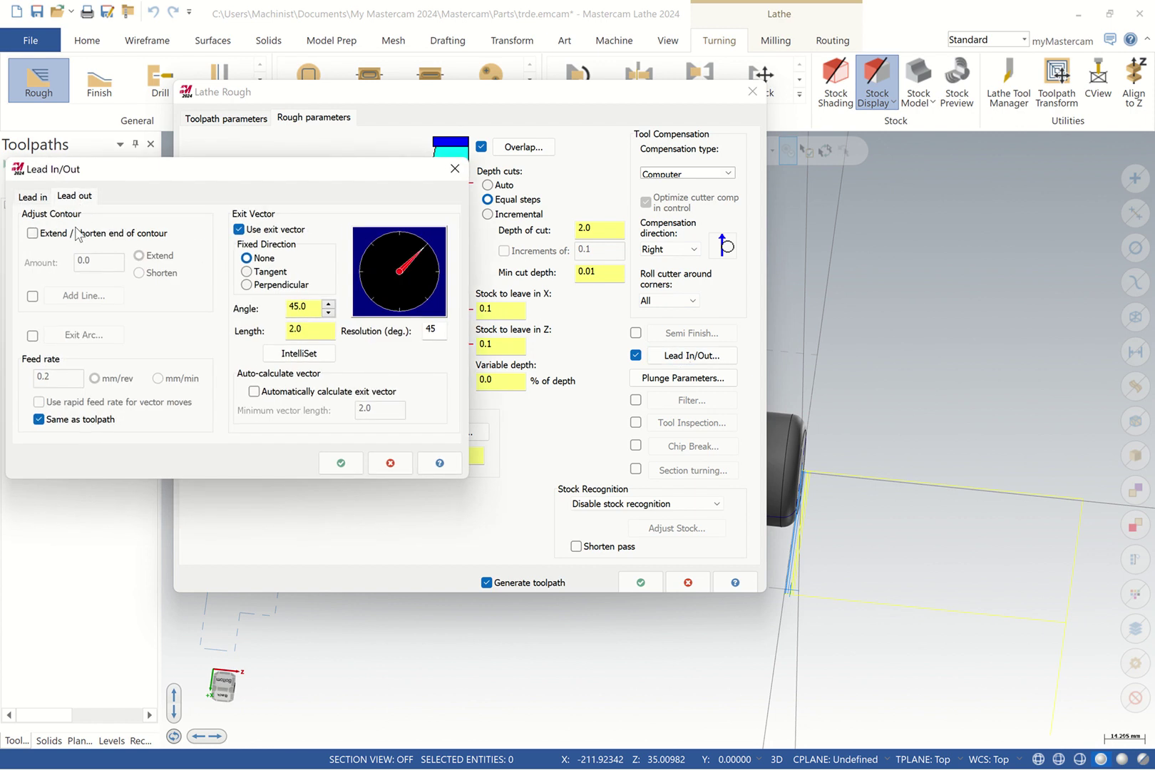
{"action": "left_click", "coordinate": [75, 233]}
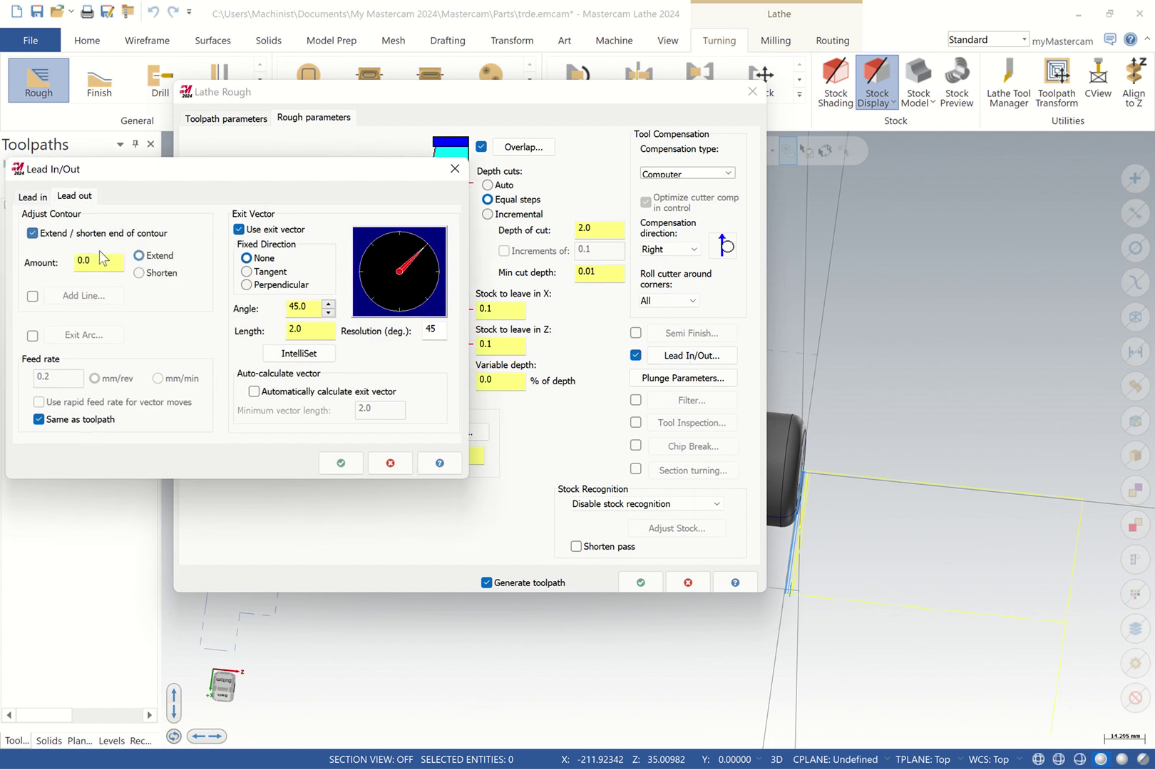
{"action": "left_click", "coordinate": [340, 461]}
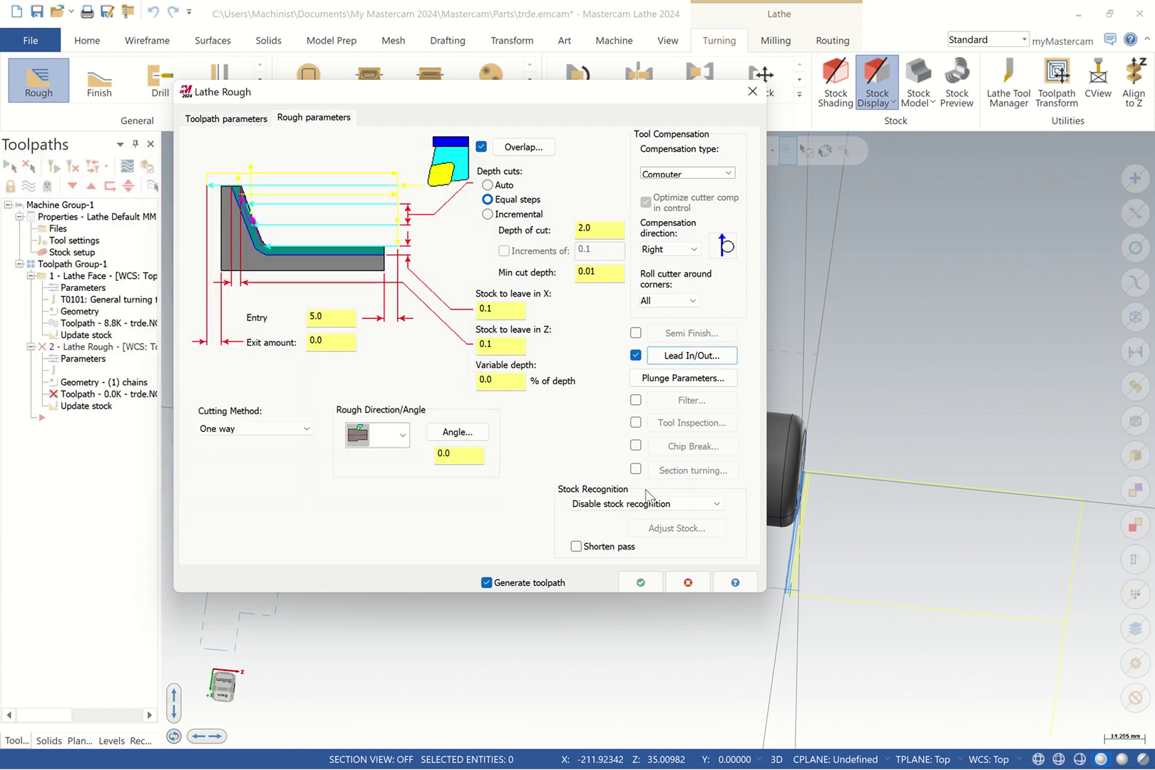
Use stock for outer boundary and generate the rough toolpath
{"action": "left_click", "coordinate": [647, 503]}
{"action": "left_click", "coordinate": [671, 531]}
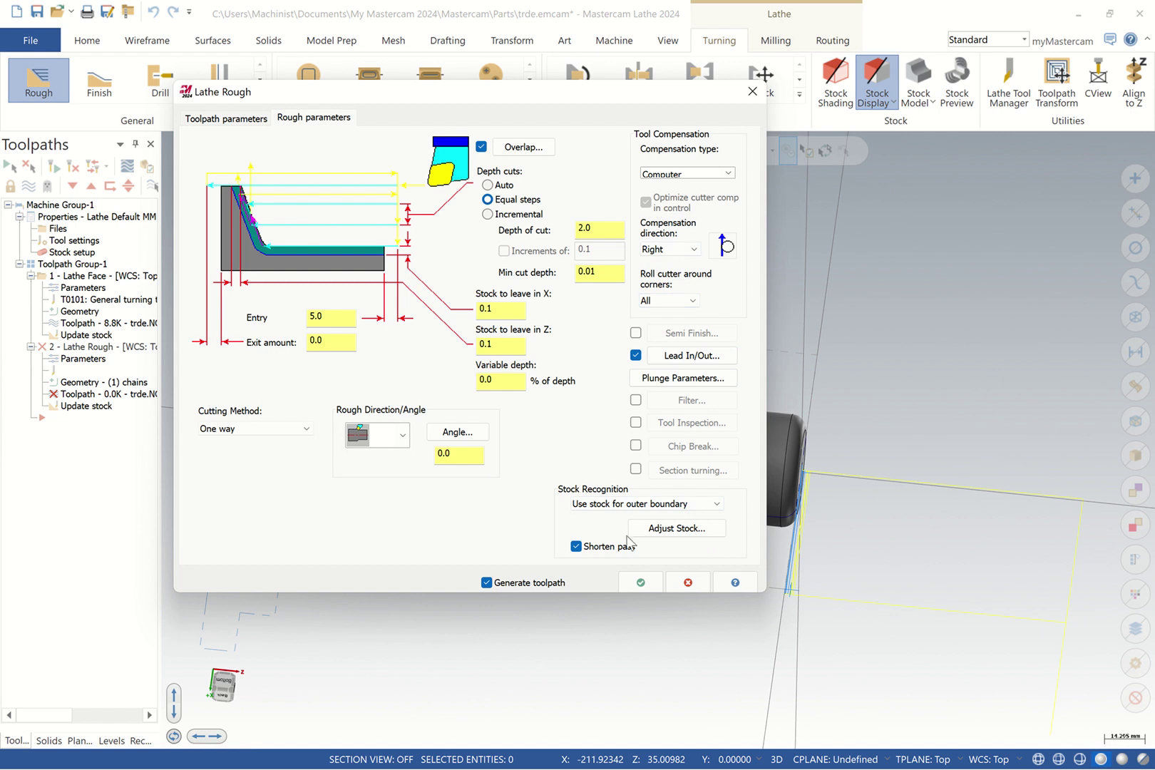
{"action": "left_click", "coordinate": [640, 582]}
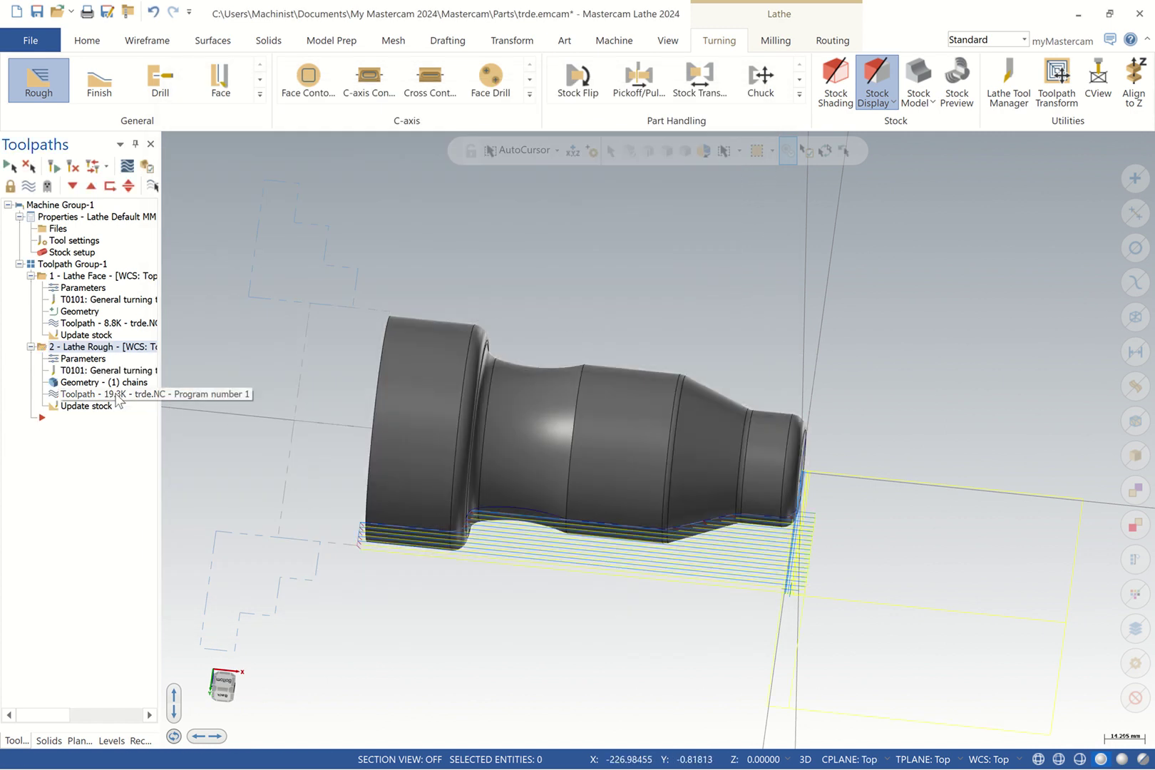
{"action": "left_click", "coordinate": [127, 165]}
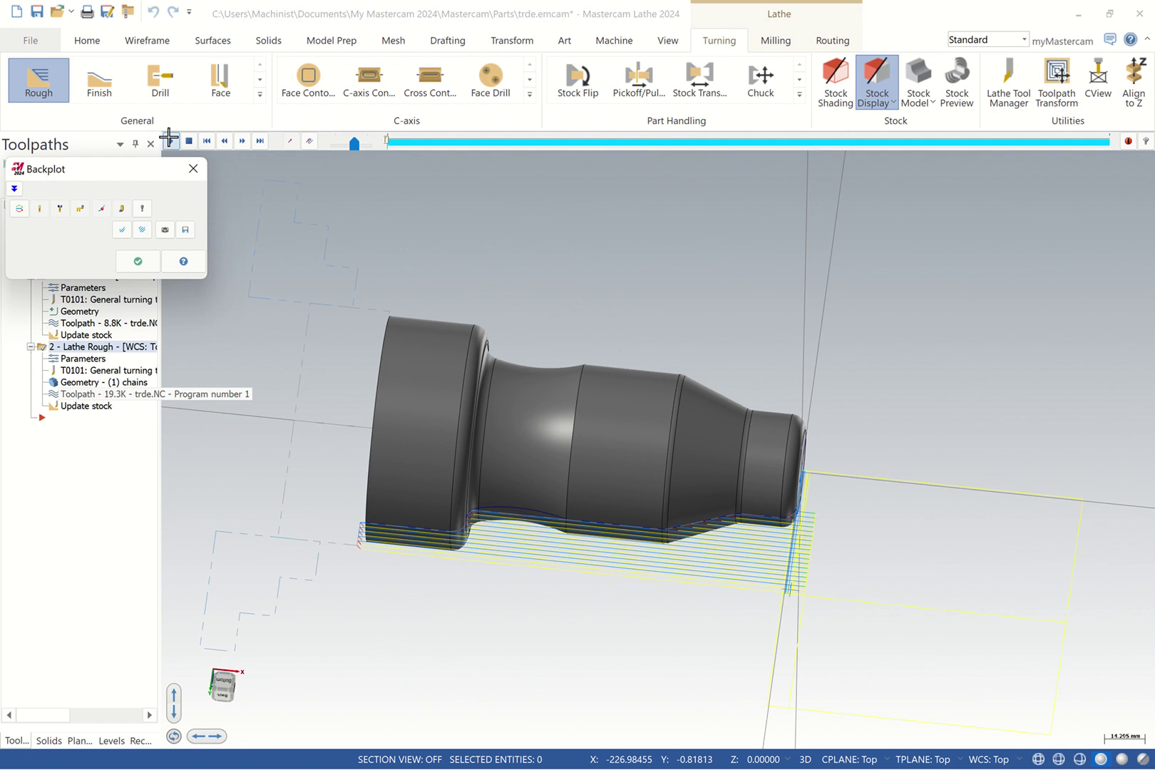
{"action": "left_click", "coordinate": [169, 138]}
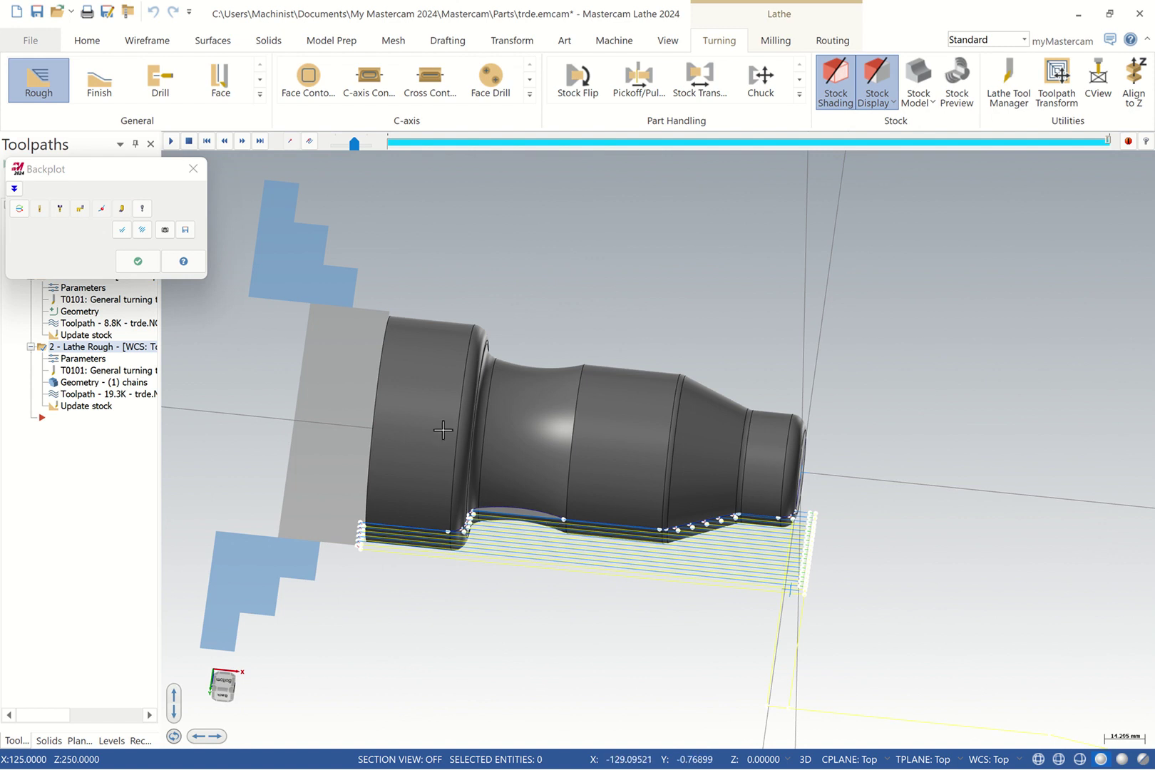
{"action": "left_click", "coordinate": [136, 262]}
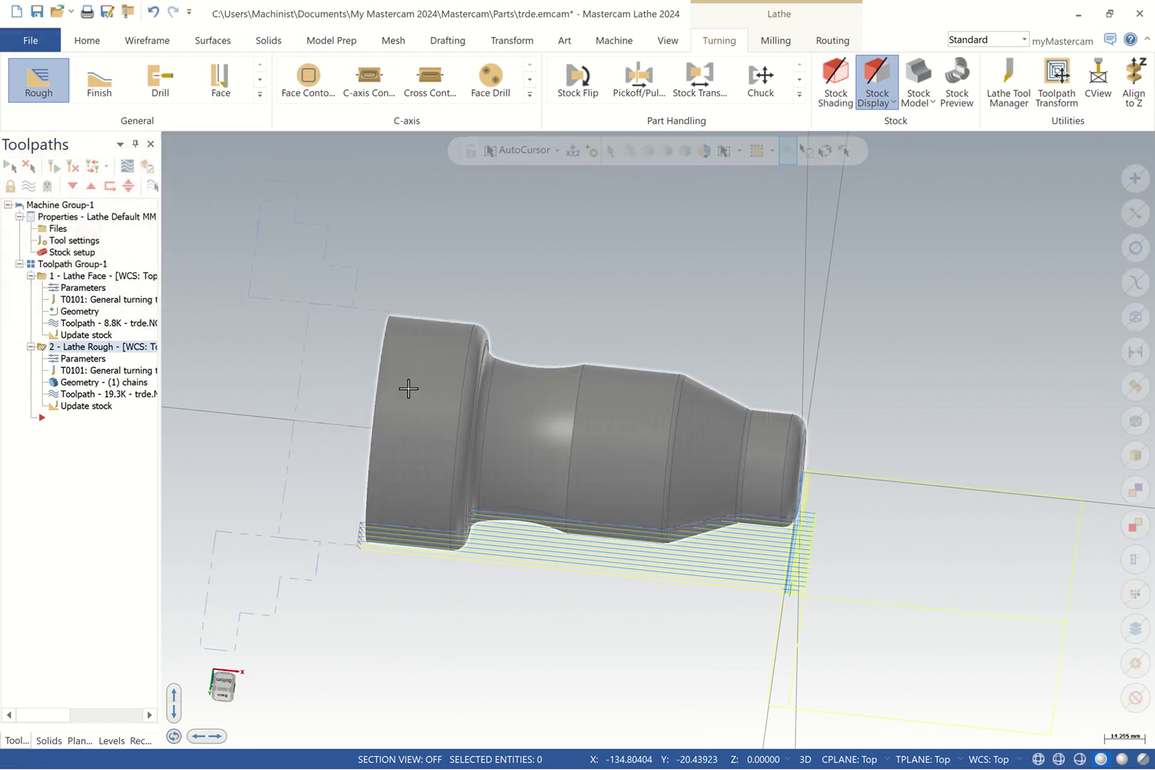
Set the rough toolpath to the second plunge cutting style with 5° back clearance and regenerate
{"action": "left_click", "coordinate": [93, 362]}
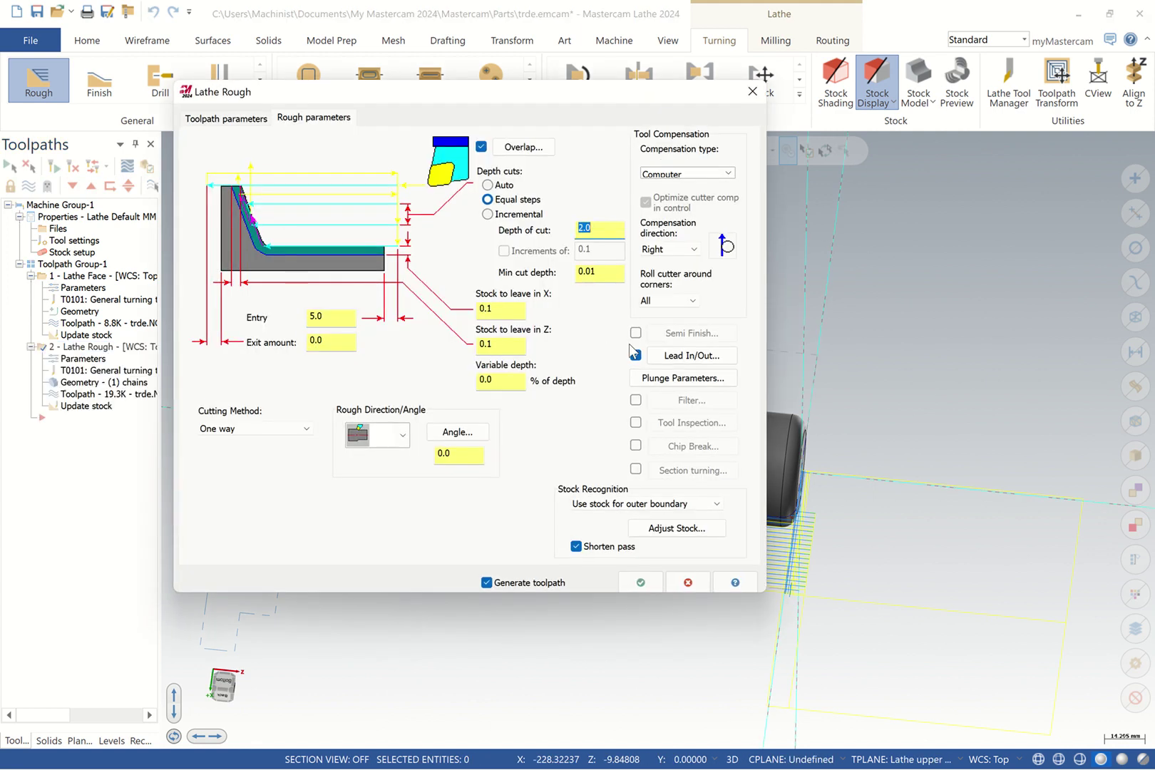
{"action": "left_click", "coordinate": [672, 378]}
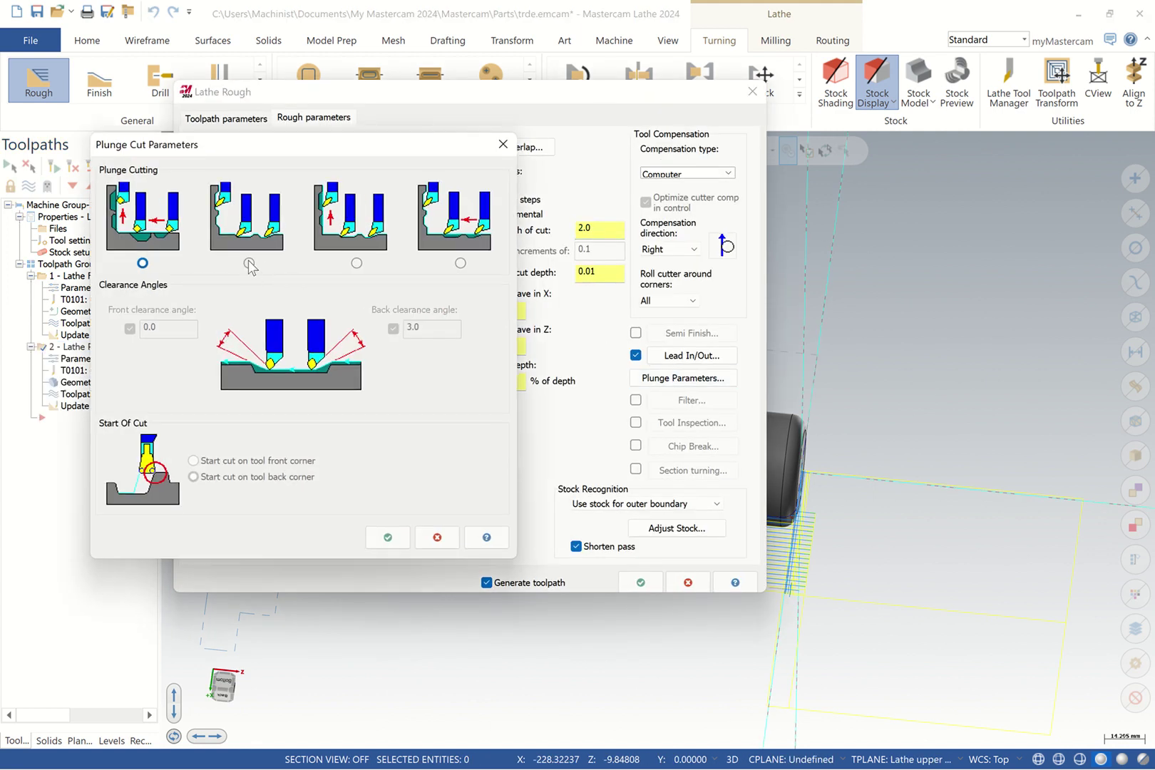
{"action": "left_click", "coordinate": [249, 263]}
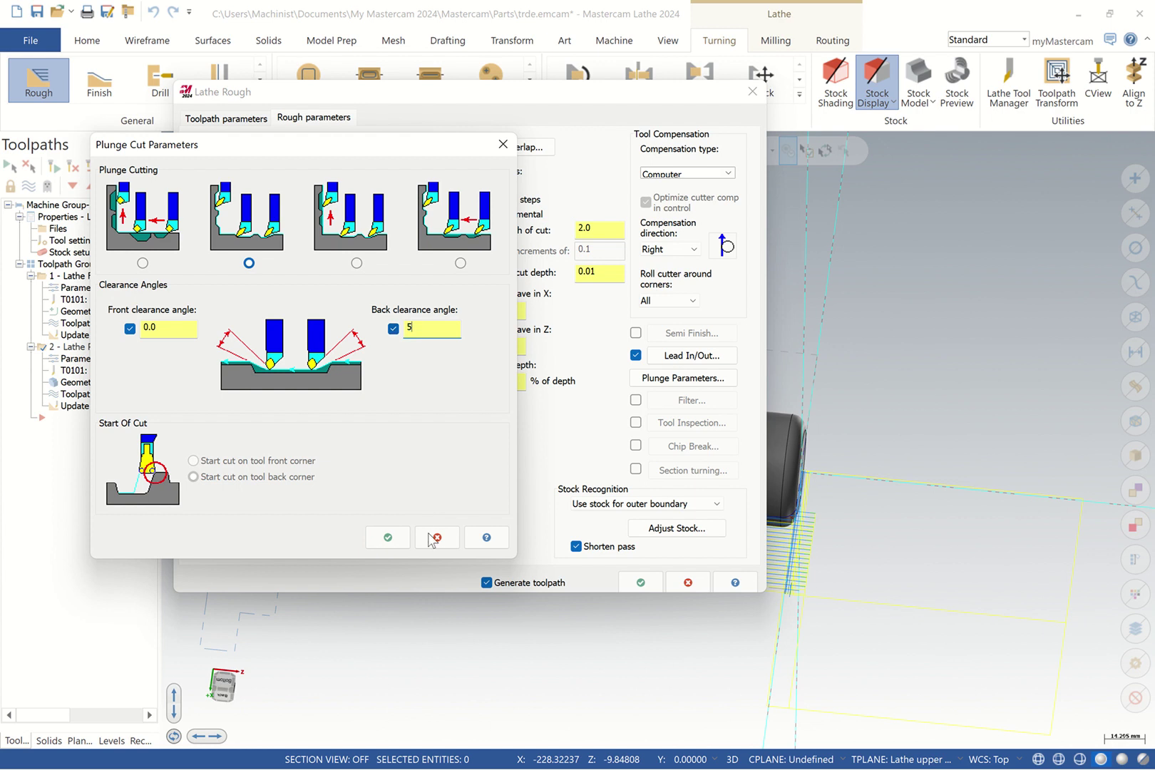
{"action": "left_click", "coordinate": [388, 537]}
{"action": "left_click", "coordinate": [640, 583]}
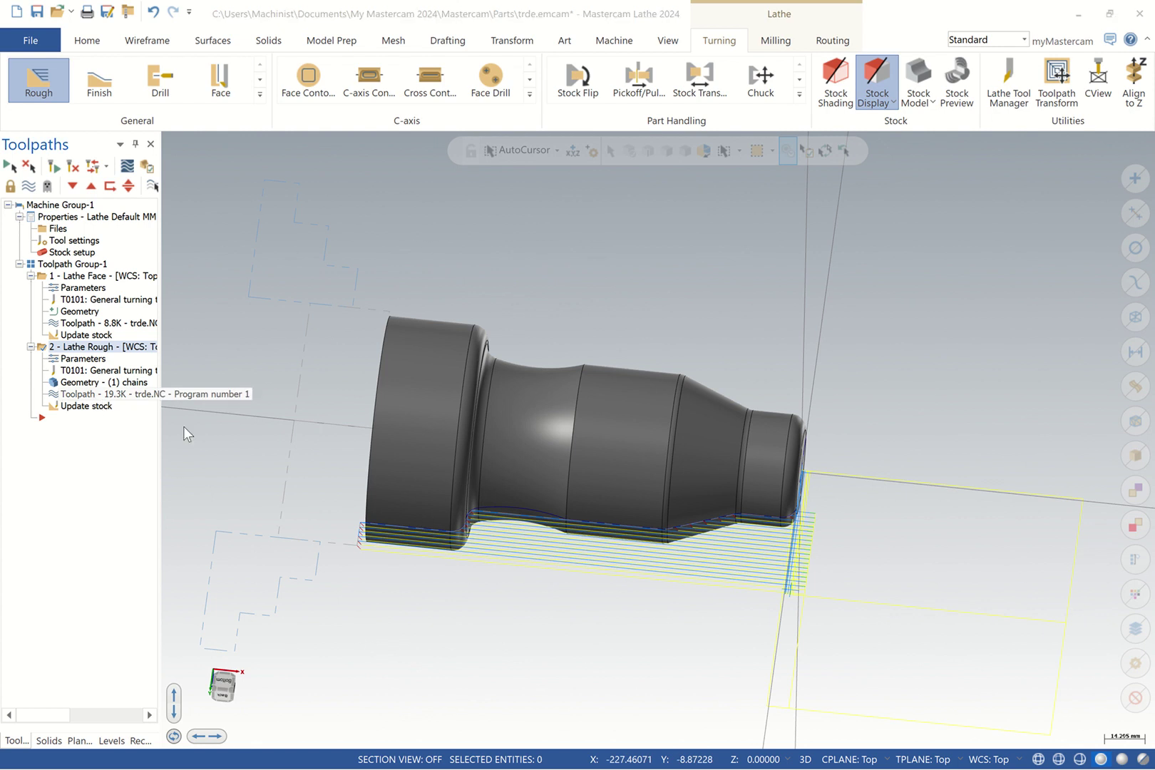
{"action": "key", "text": "alt+b"}
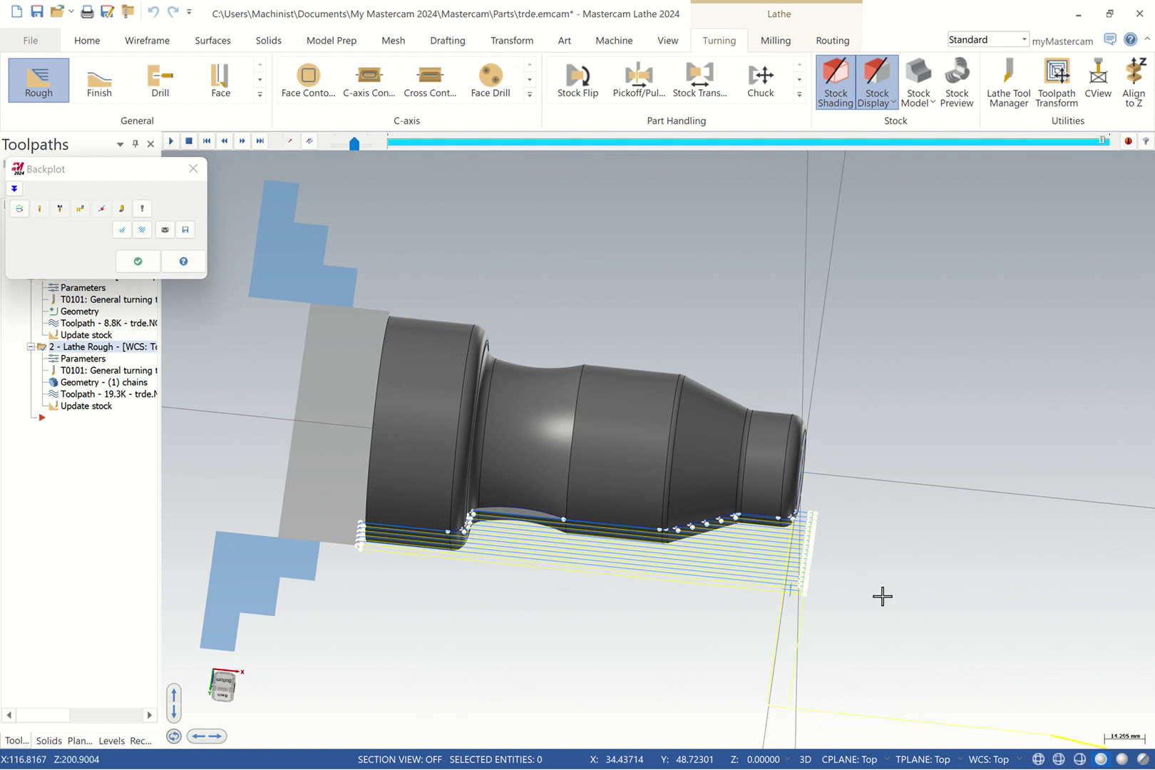
{"action": "left_click", "coordinate": [138, 261]}
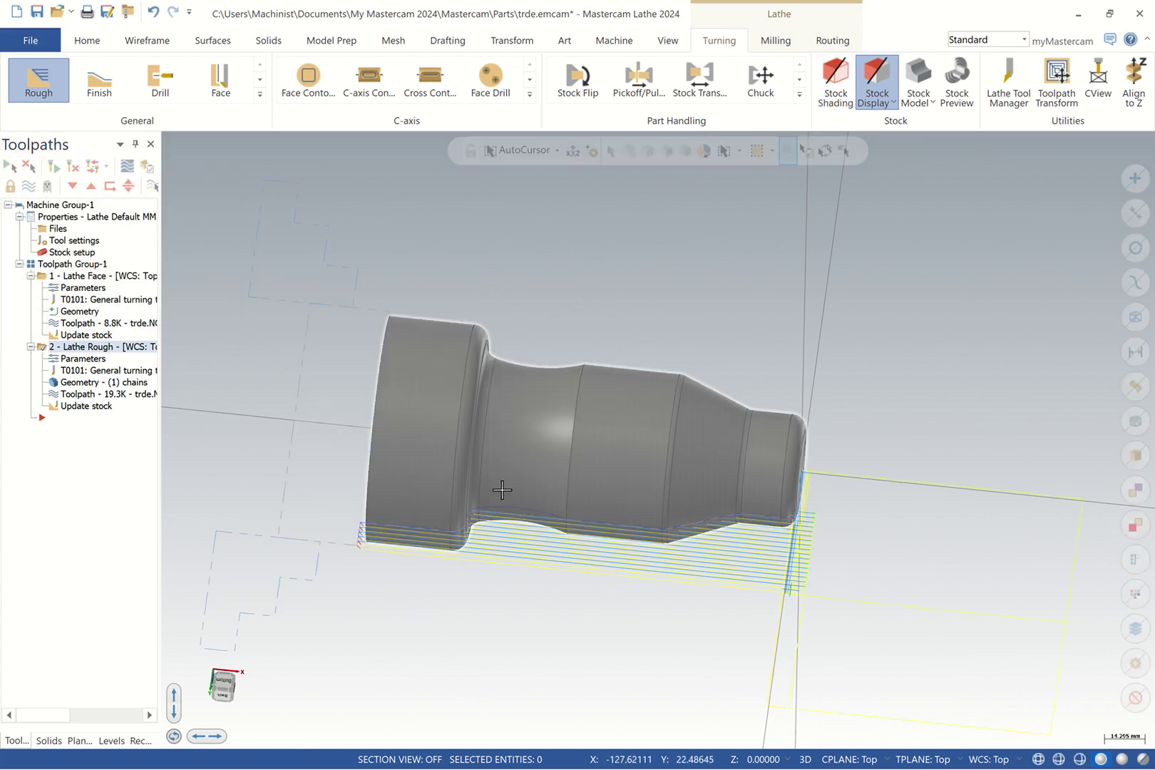
Create a Lathe Finish toolpath on the chained outer profile of the part
{"action": "left_click", "coordinate": [110, 88]}
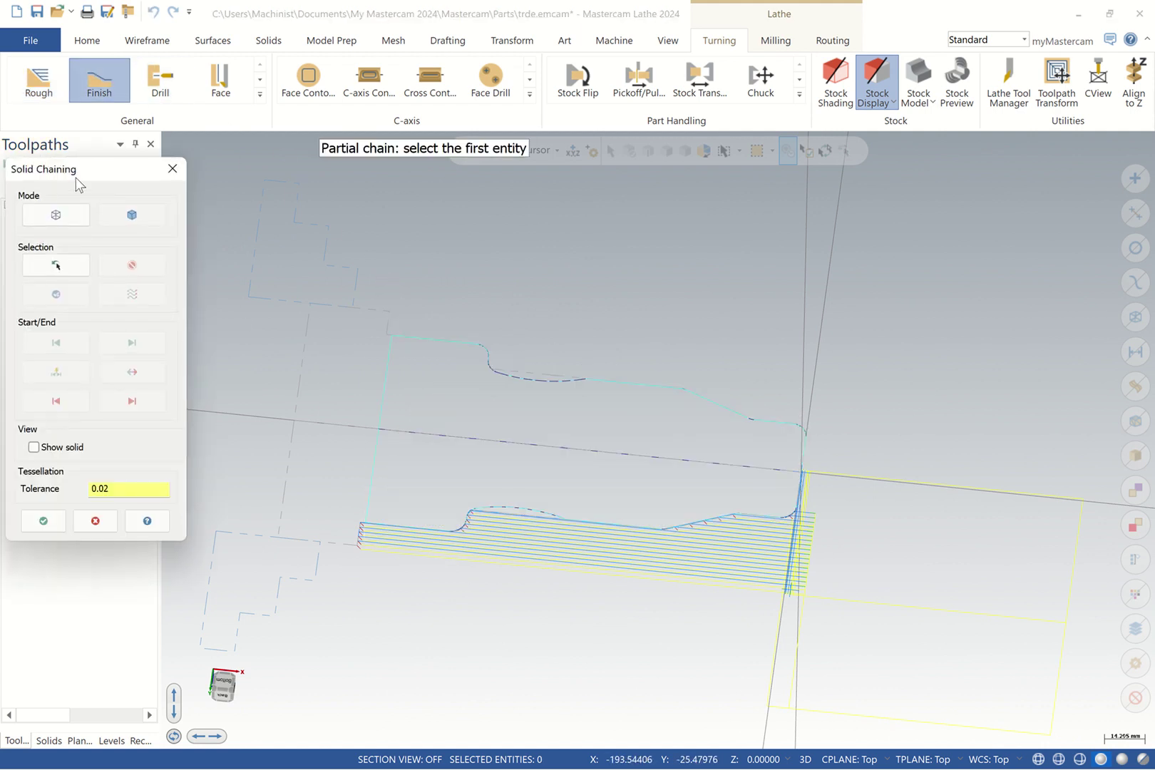
{"action": "left_click_drag", "start_coordinate": [79, 183], "coordinate": [217, 184]}
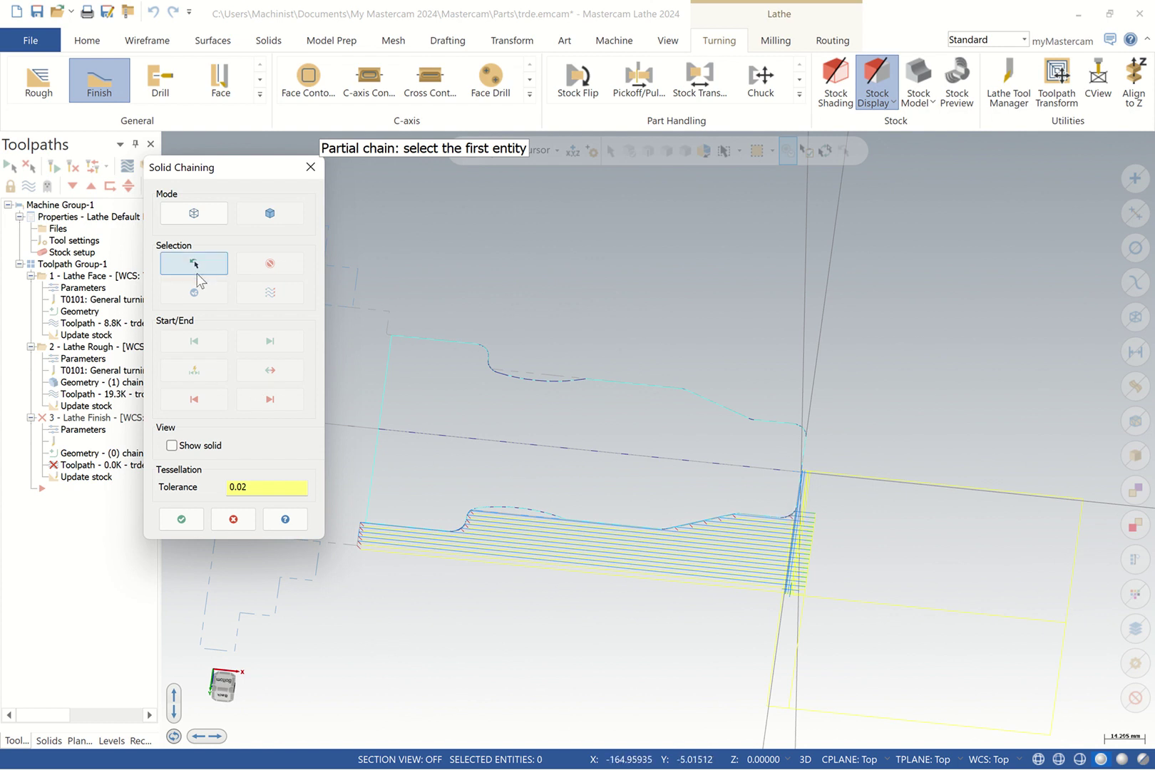
{"action": "left_click", "coordinate": [181, 519]}
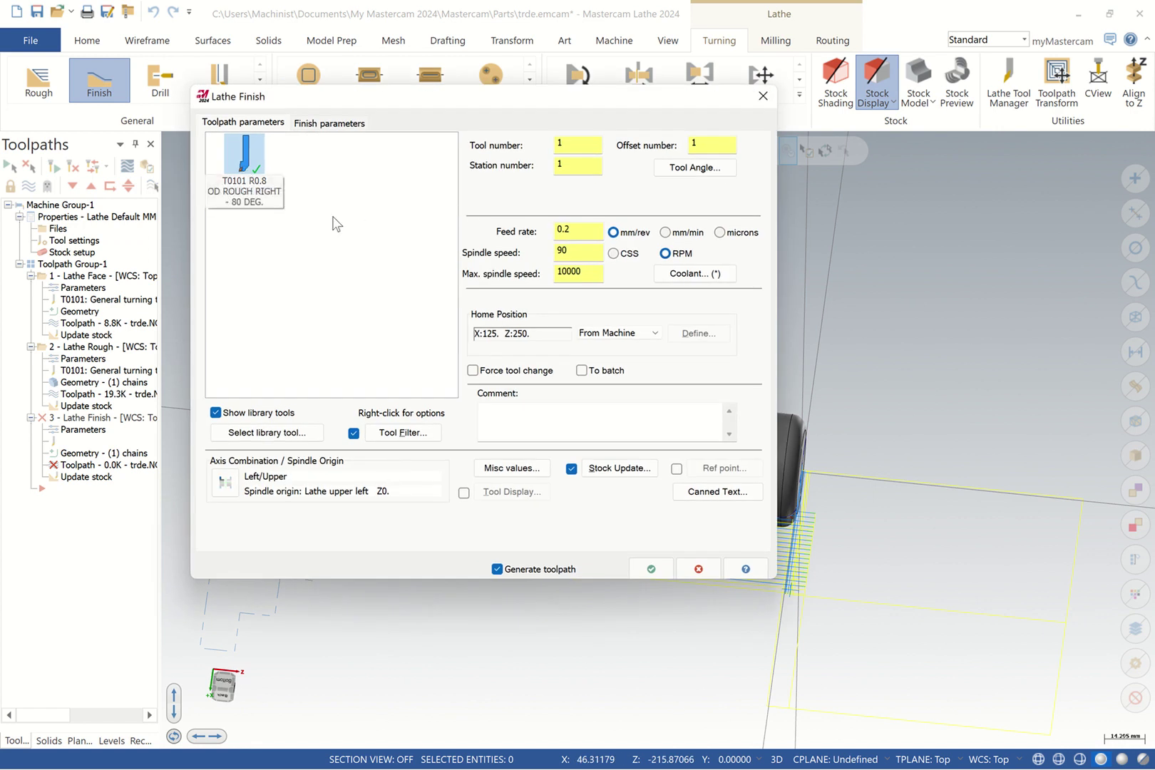
Load the MVJNR 2020K16_mm tool library and pick the T2121 OD finish tool
{"action": "left_click", "coordinate": [271, 433]}
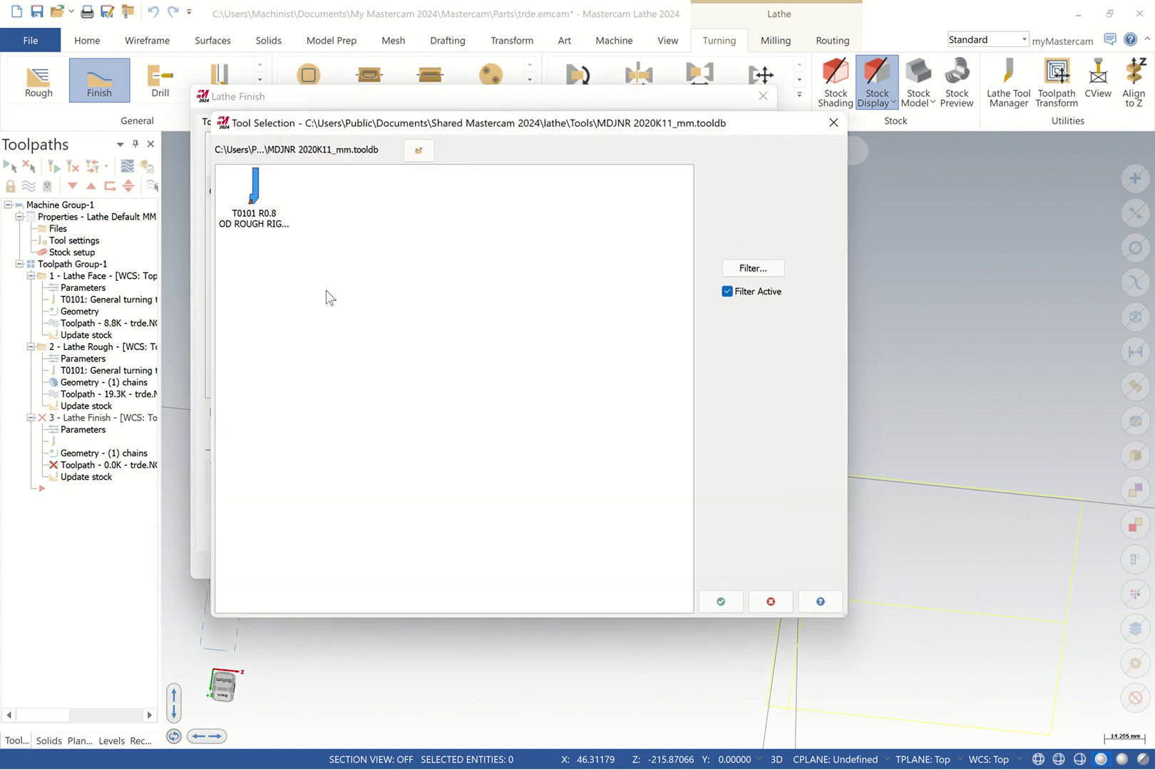
{"action": "left_click", "coordinate": [417, 151]}
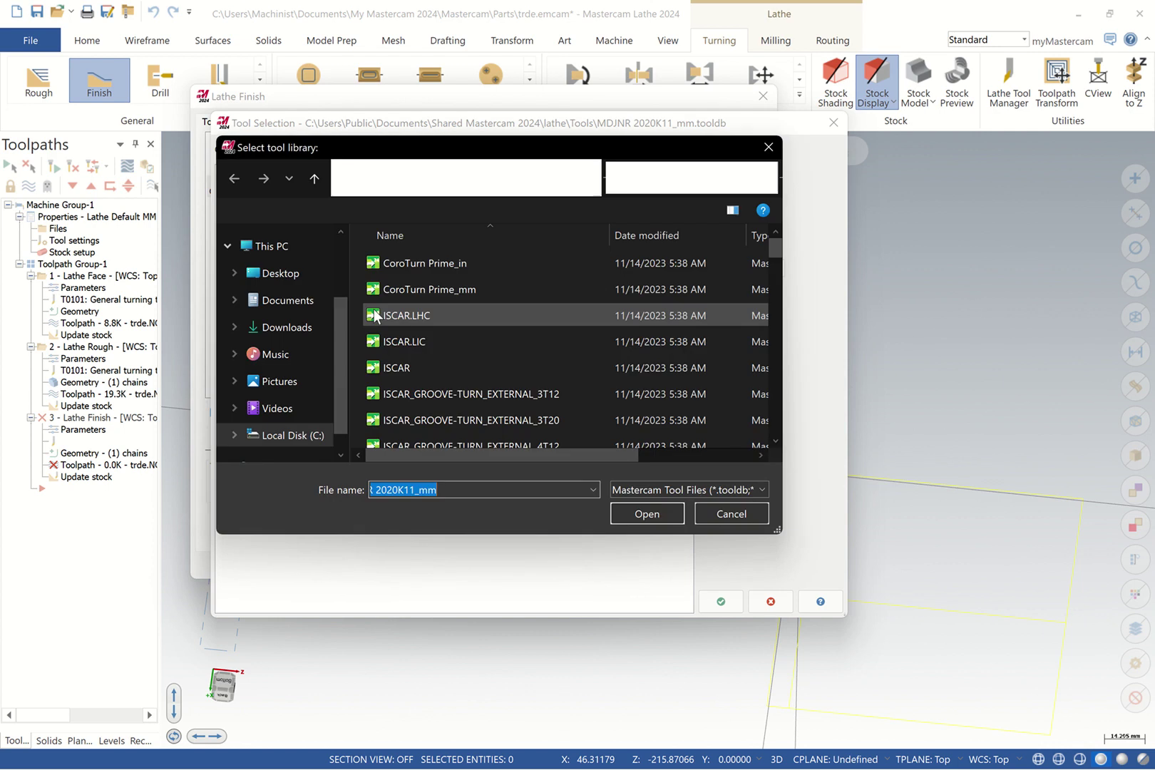
{"action": "left_click", "coordinate": [396, 321]}
{"action": "key", "text": "m"}
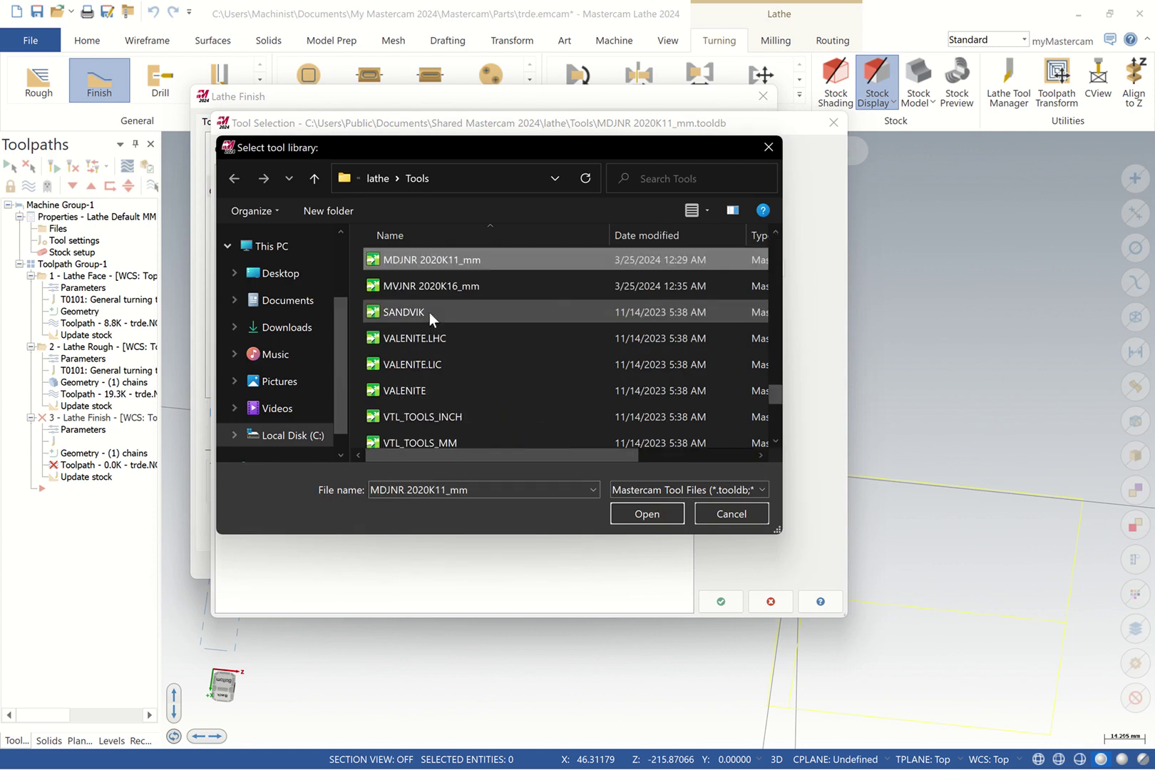
{"action": "left_click", "coordinate": [451, 288]}
{"action": "left_click", "coordinate": [666, 507]}
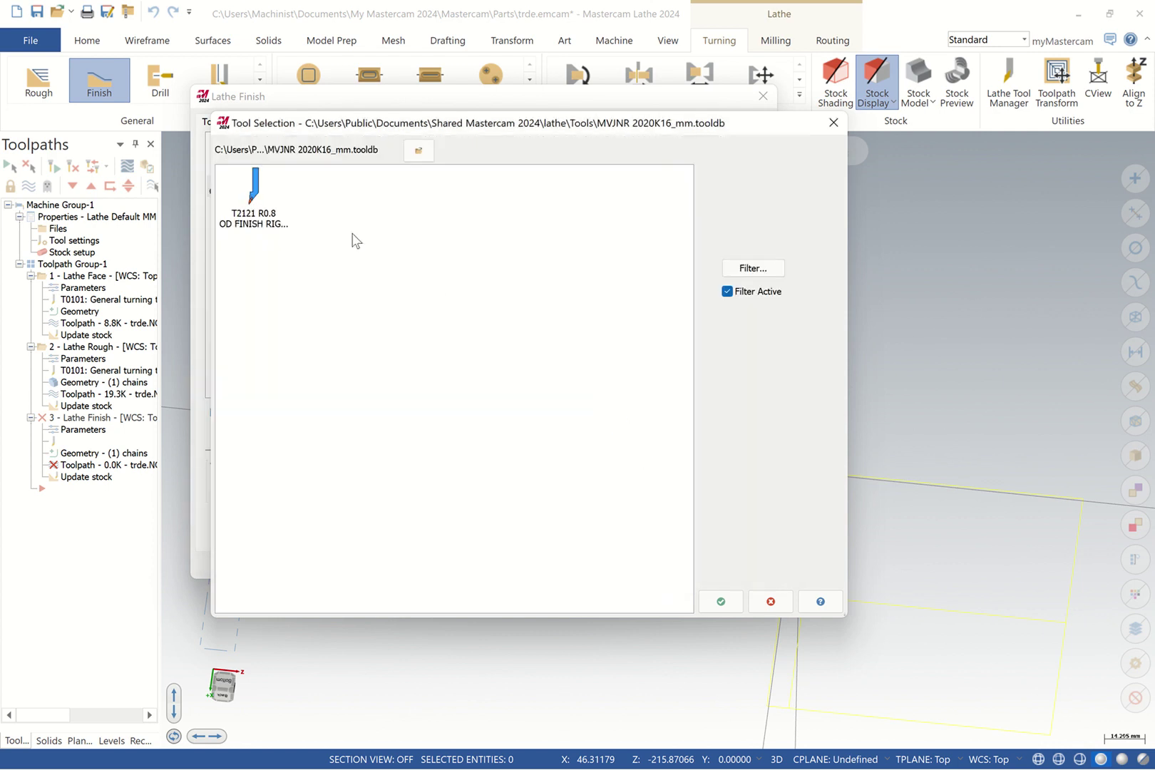
{"action": "left_click", "coordinate": [269, 207]}
{"action": "left_click", "coordinate": [721, 603]}
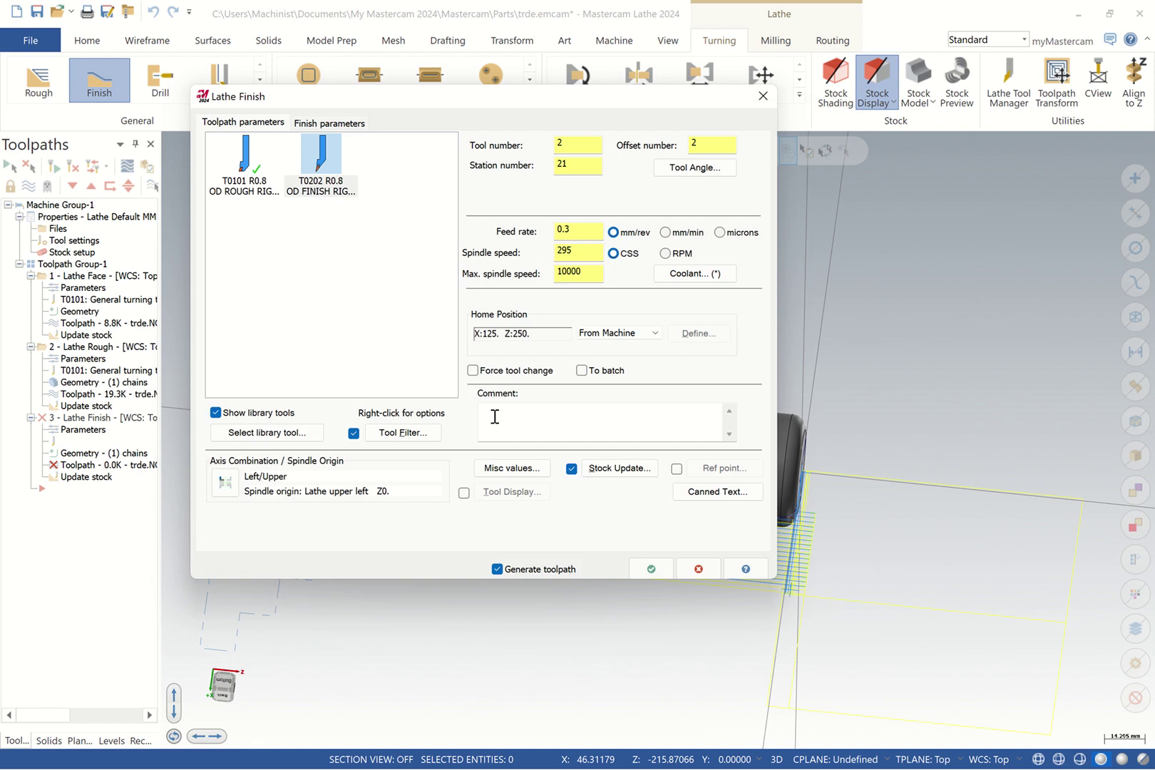
Set comment 'Finishing OD', feed 0.2, speed 1800, max 2000, and X100 Z100 reference points
{"action": "left_click", "coordinate": [549, 416]}
{"action": "left_click_drag", "start_coordinate": [574, 271], "coordinate": [548, 275]}
{"action": "left_click", "coordinate": [676, 469]}
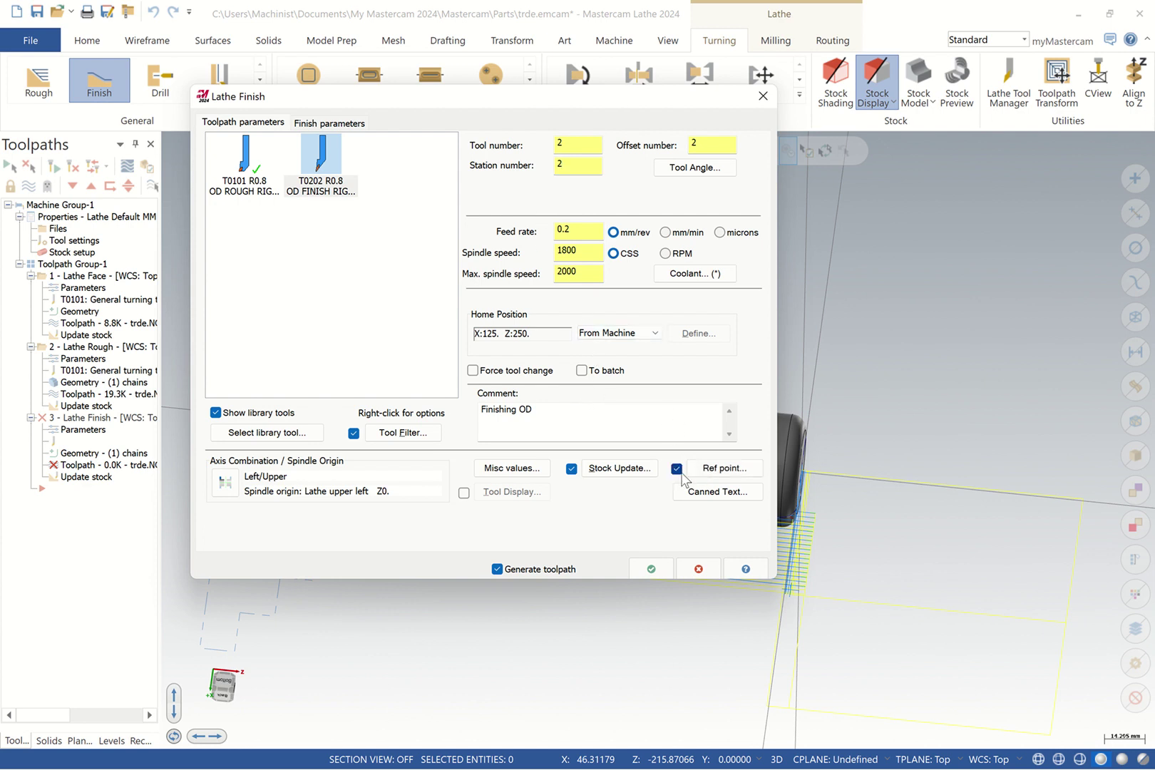
{"action": "left_click", "coordinate": [722, 469]}
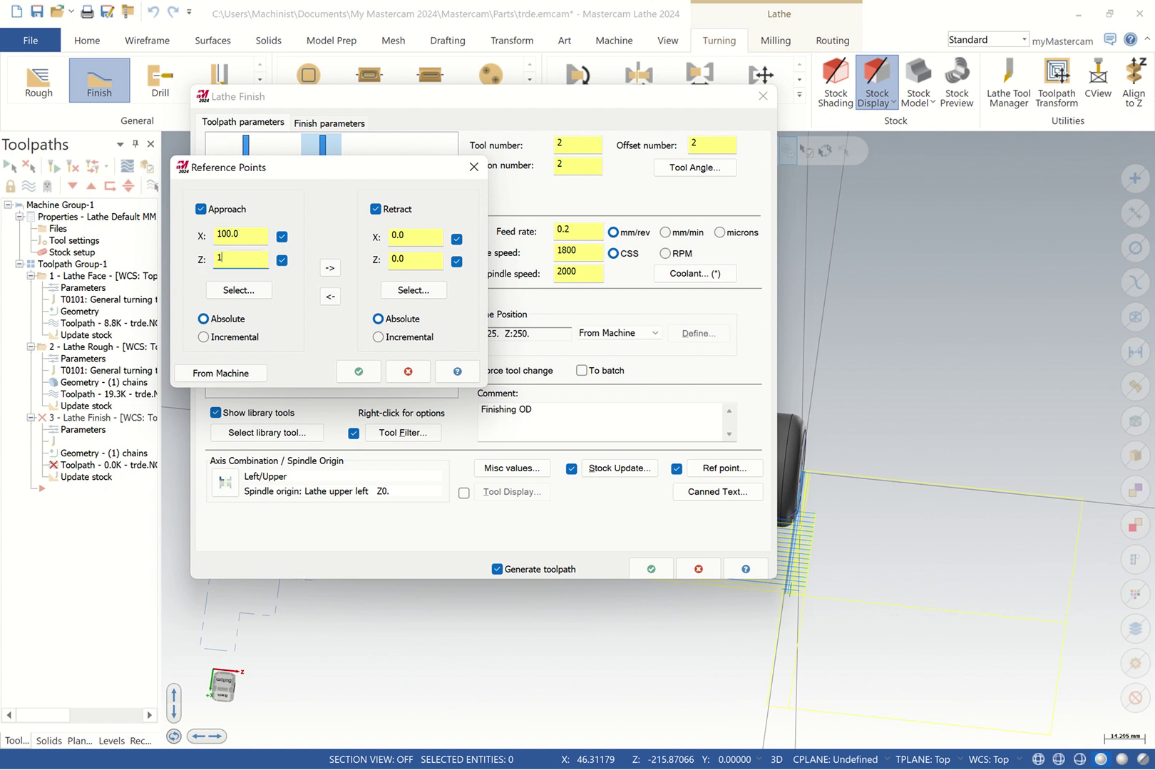
{"action": "left_click", "coordinate": [358, 371]}
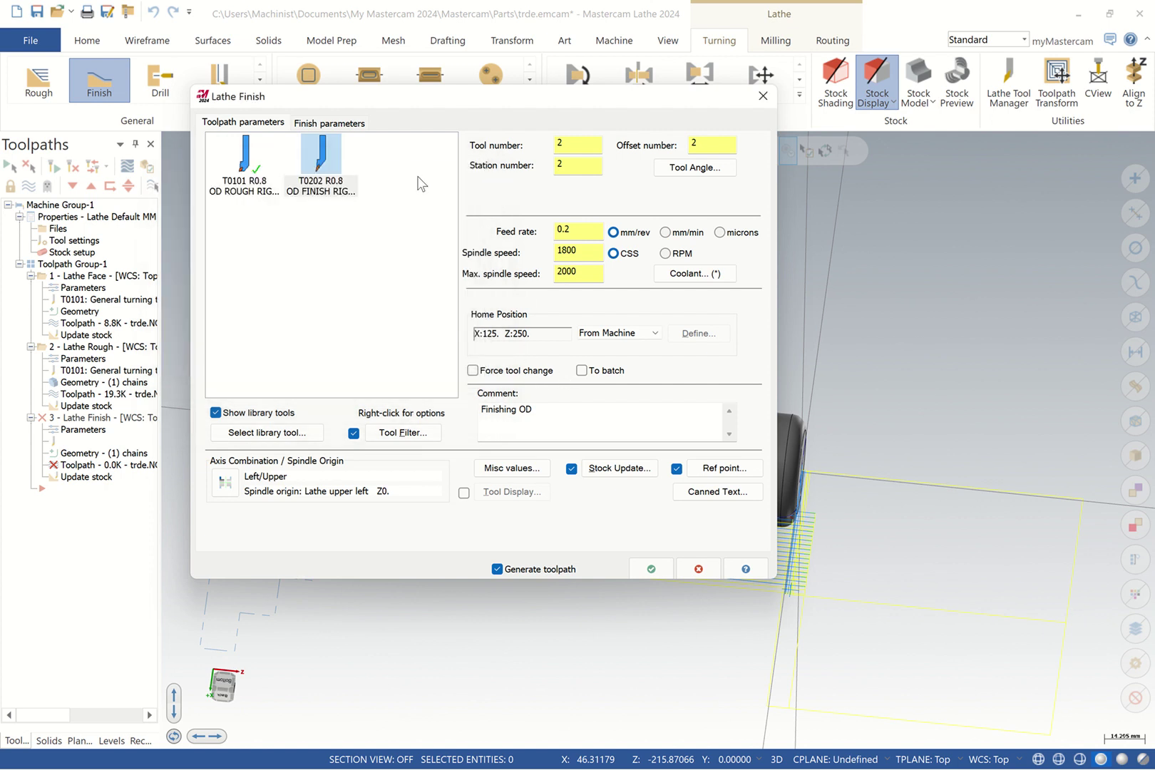
{"action": "left_click", "coordinate": [355, 126]}
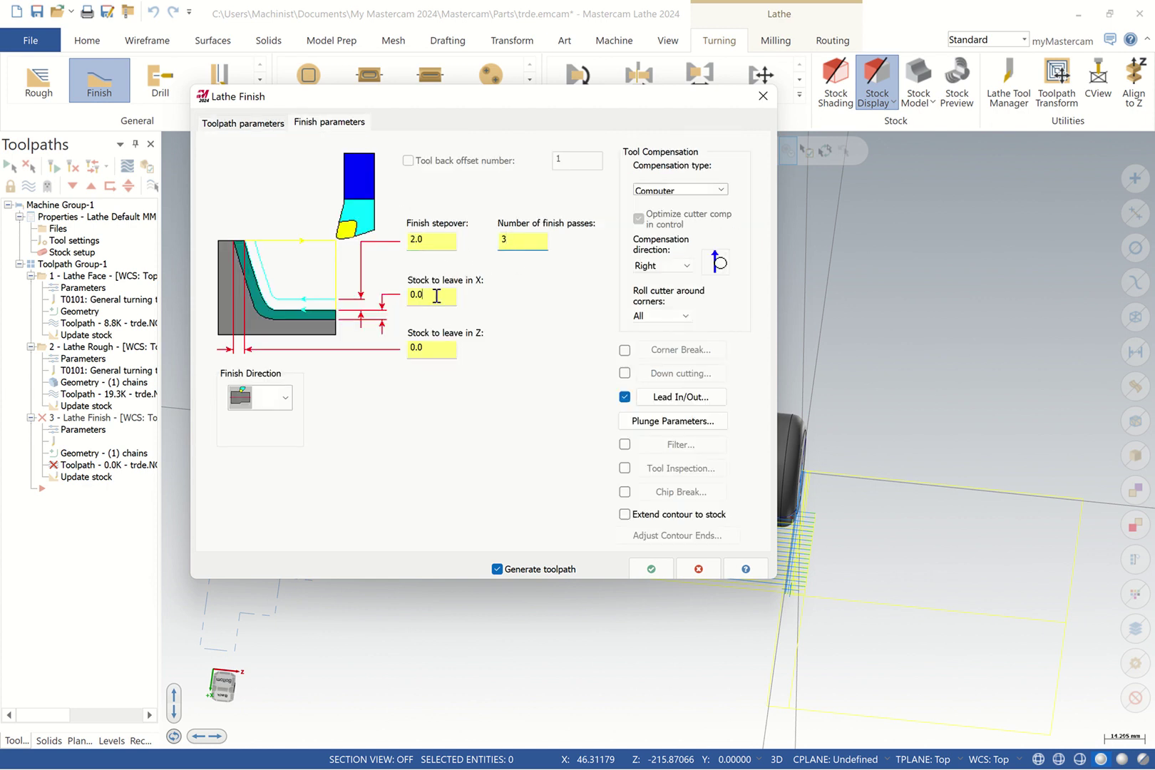
Extend the contour end on lead-out and generate the 3-pass finish toolpath
{"action": "left_click", "coordinate": [667, 400]}
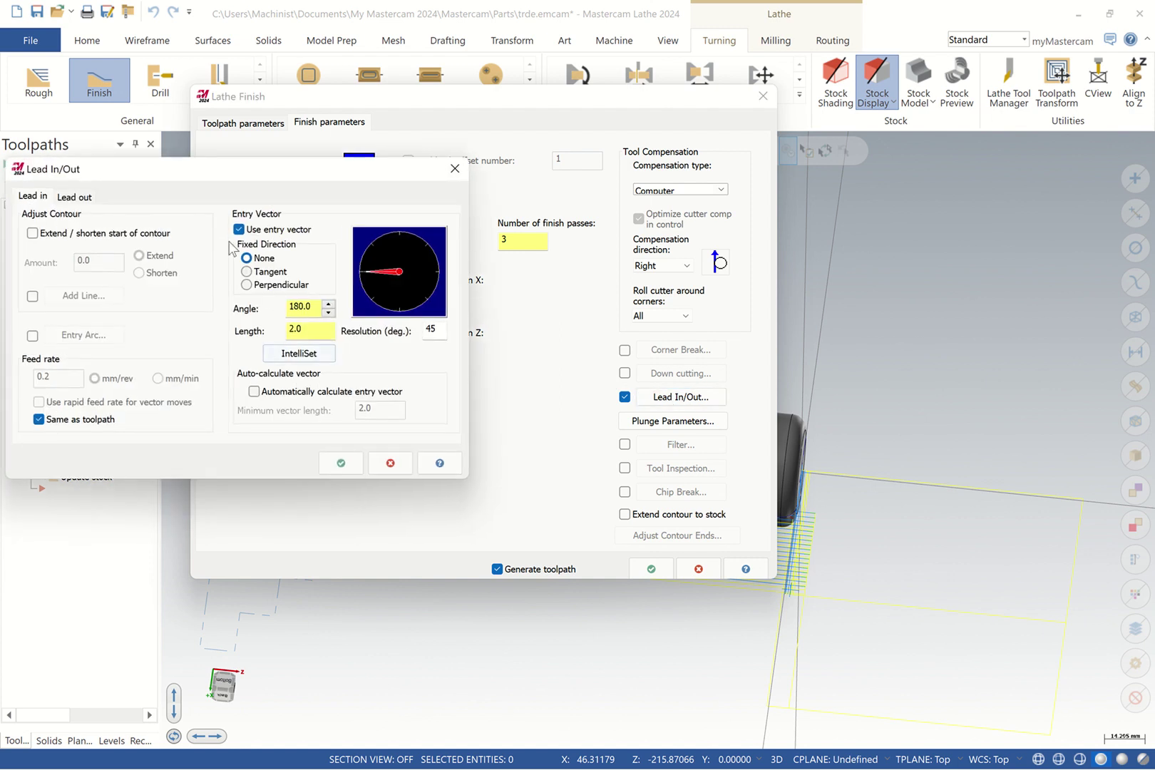
{"action": "left_click", "coordinate": [74, 197]}
{"action": "left_click", "coordinate": [79, 232]}
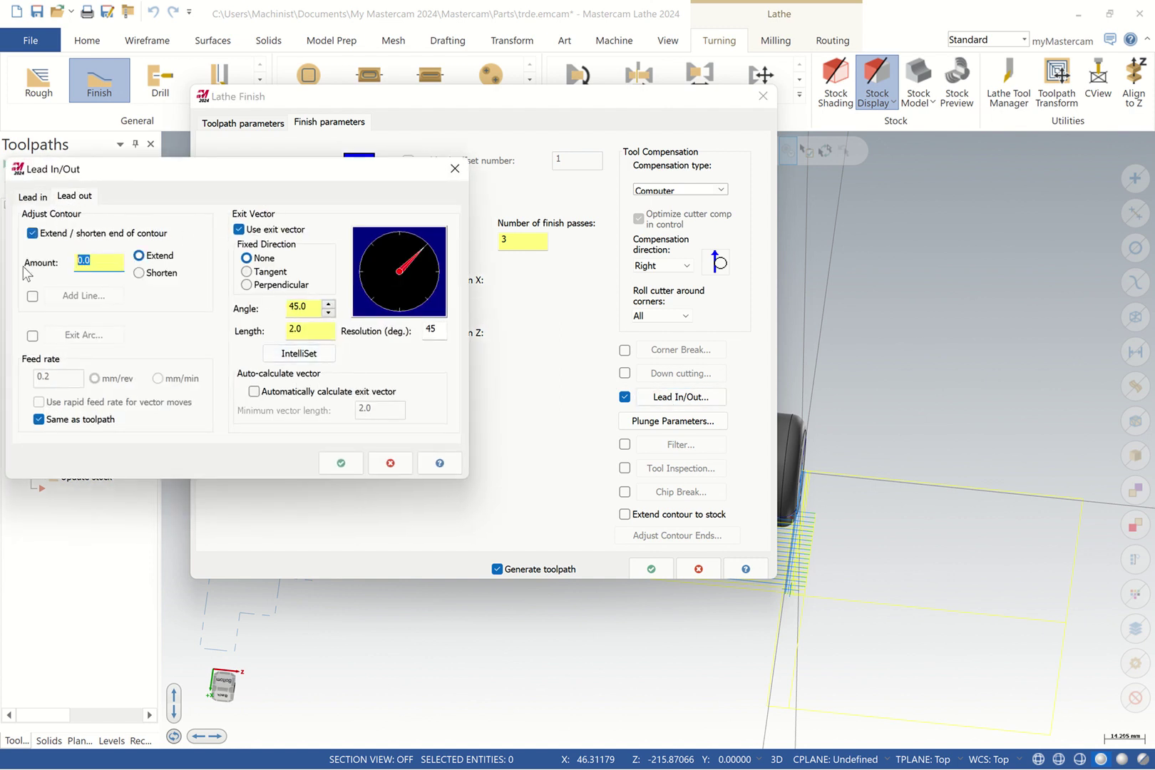
{"action": "left_click", "coordinate": [341, 460]}
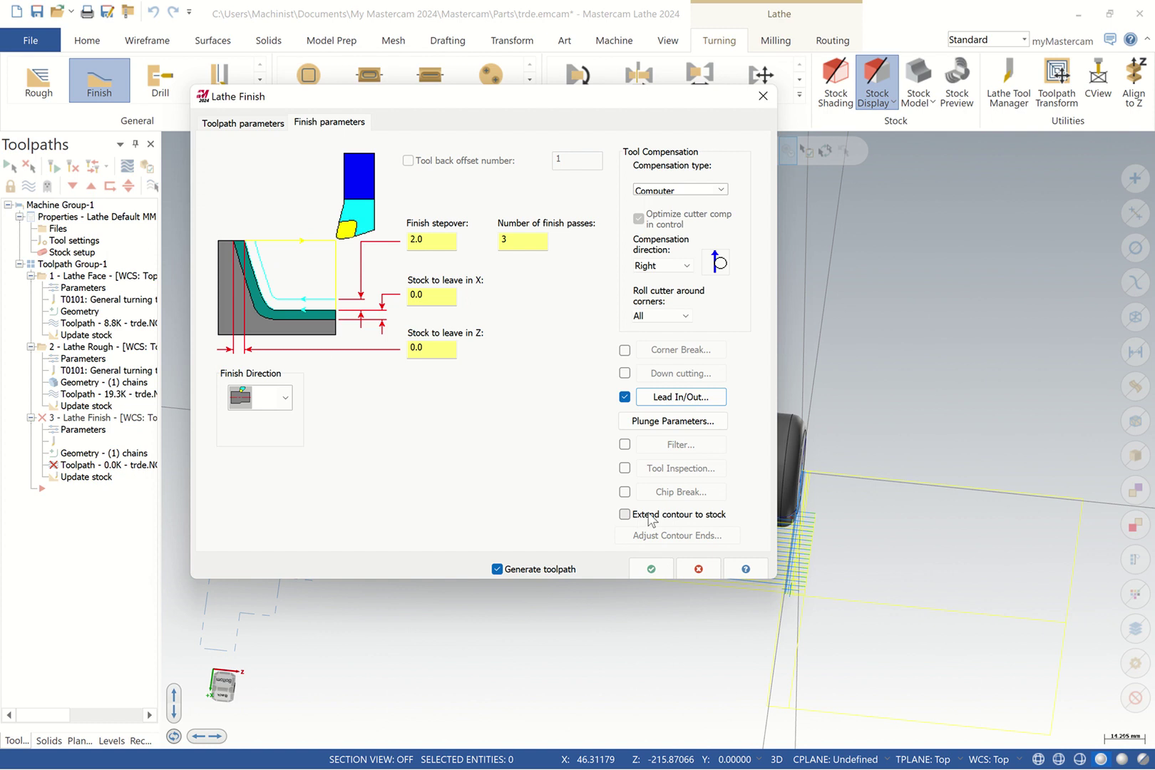
{"action": "left_click", "coordinate": [653, 567]}
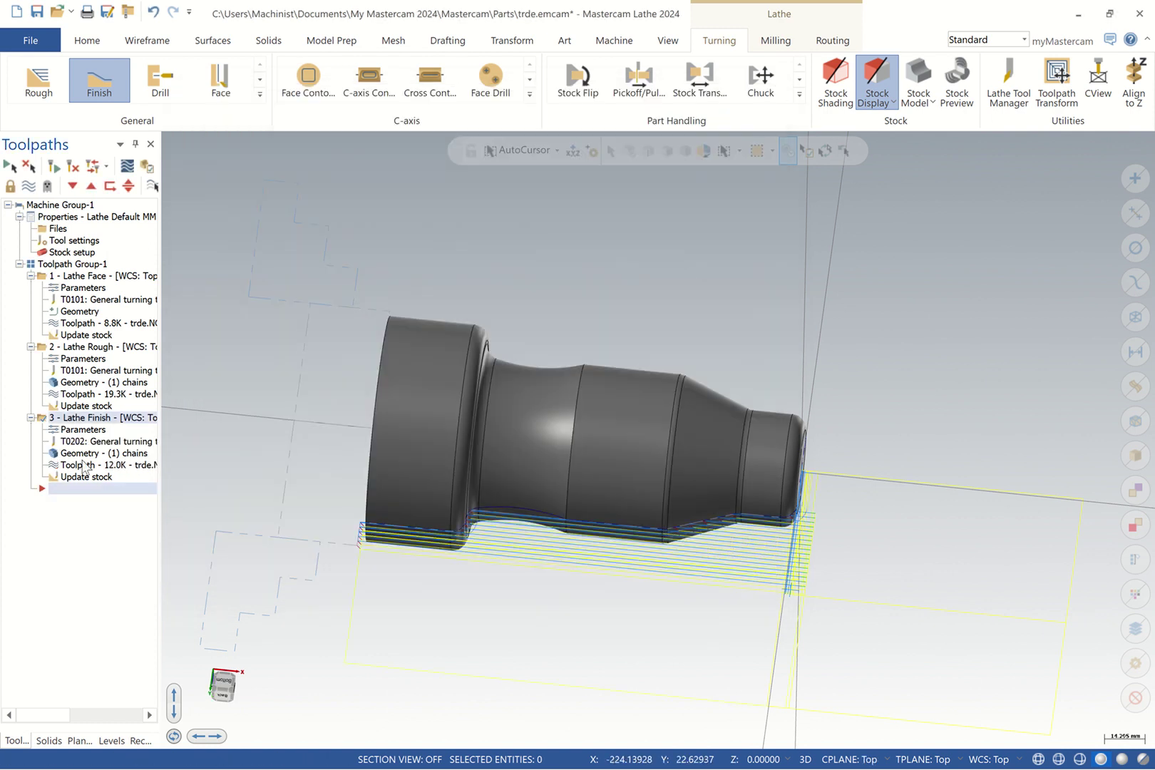
{"action": "left_click", "coordinate": [84, 465]}
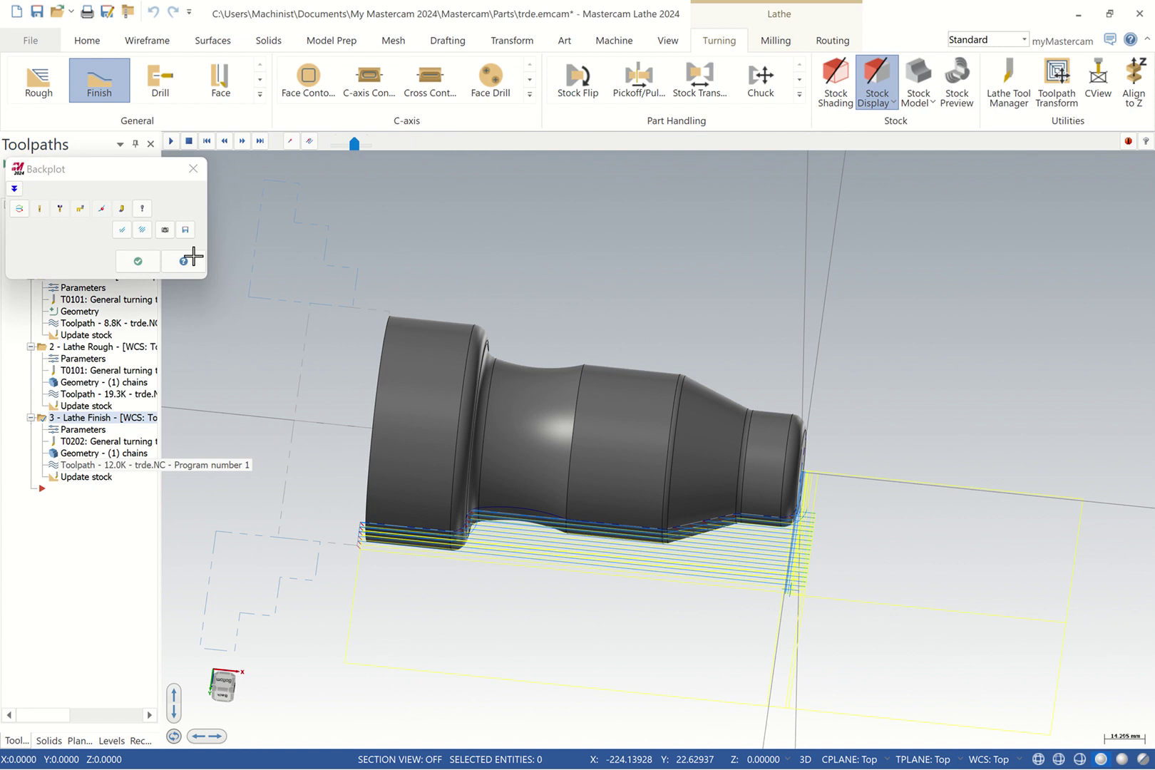
{"action": "left_click", "coordinate": [122, 228]}
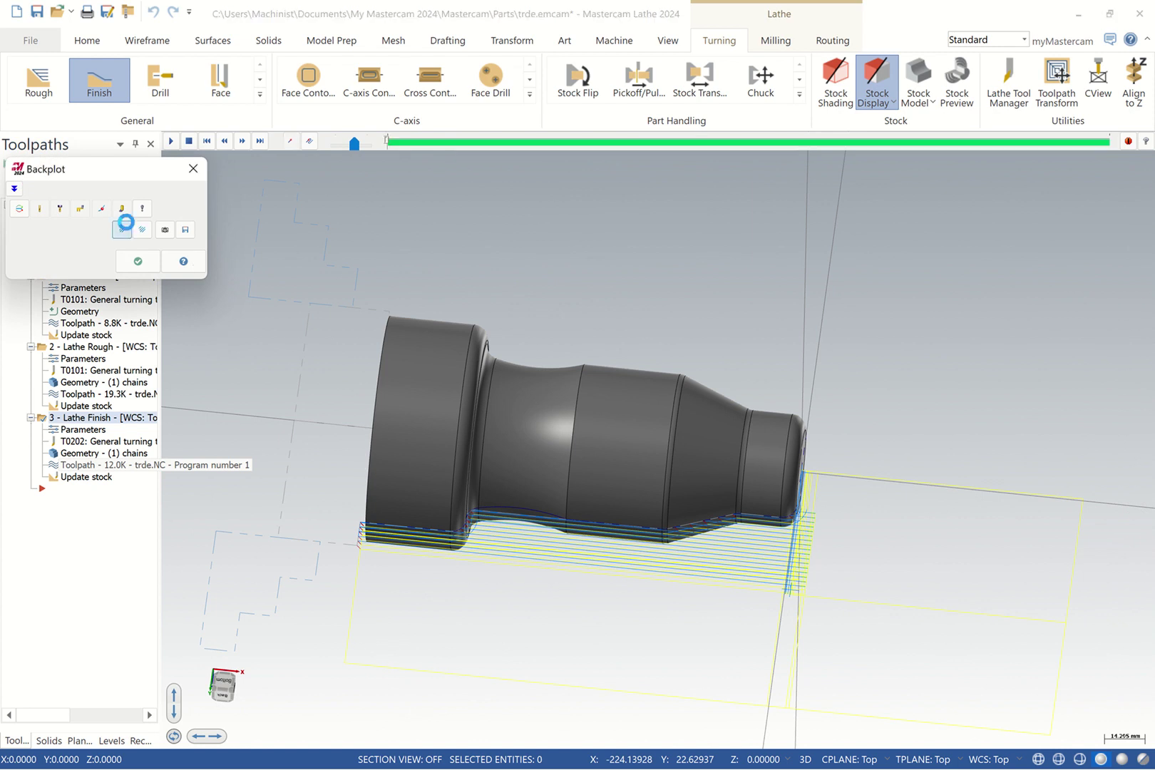
{"action": "left_click", "coordinate": [171, 142]}
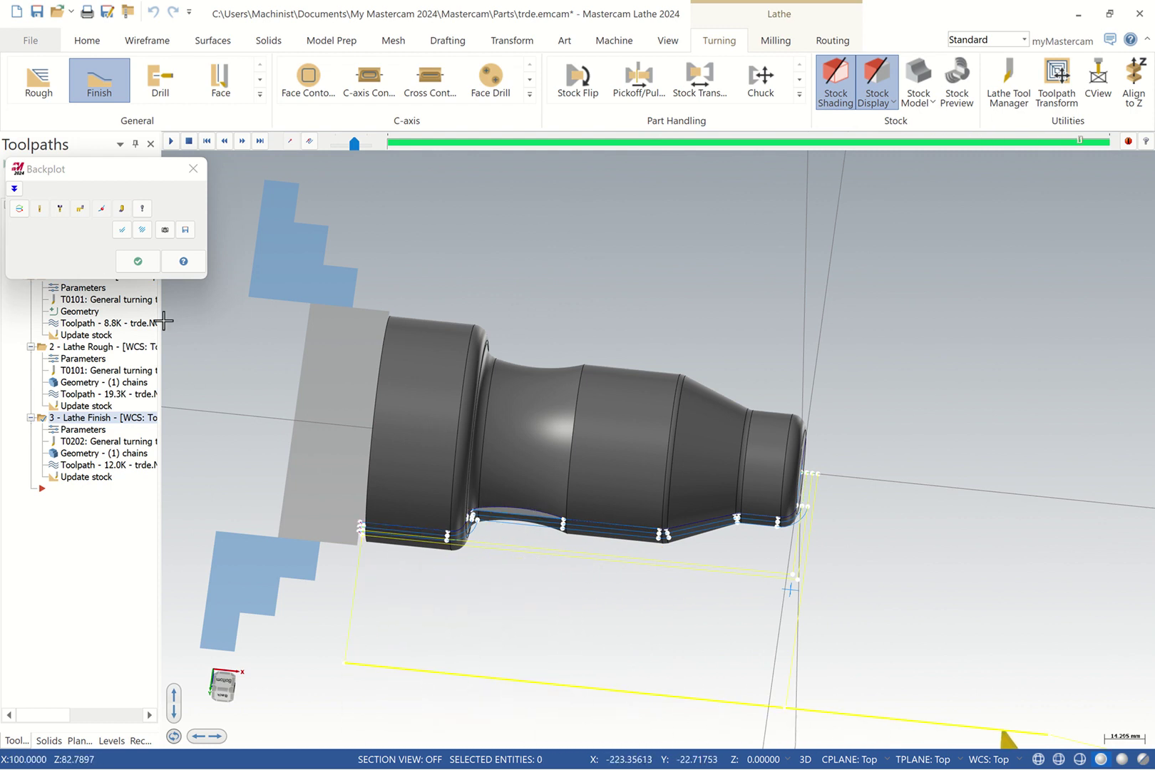
{"action": "left_click", "coordinate": [139, 263]}
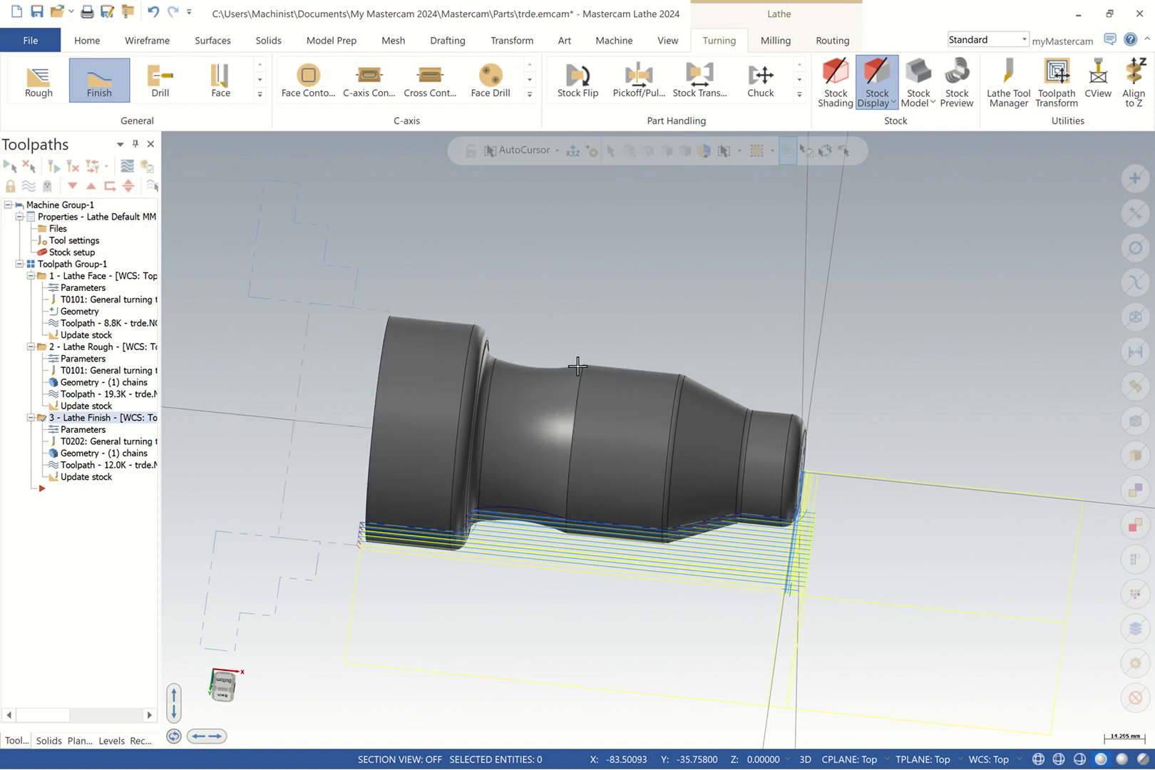
Switch the finish toolpath to the second plunge cutting style and regenerate it
{"action": "left_click", "coordinate": [83, 429]}
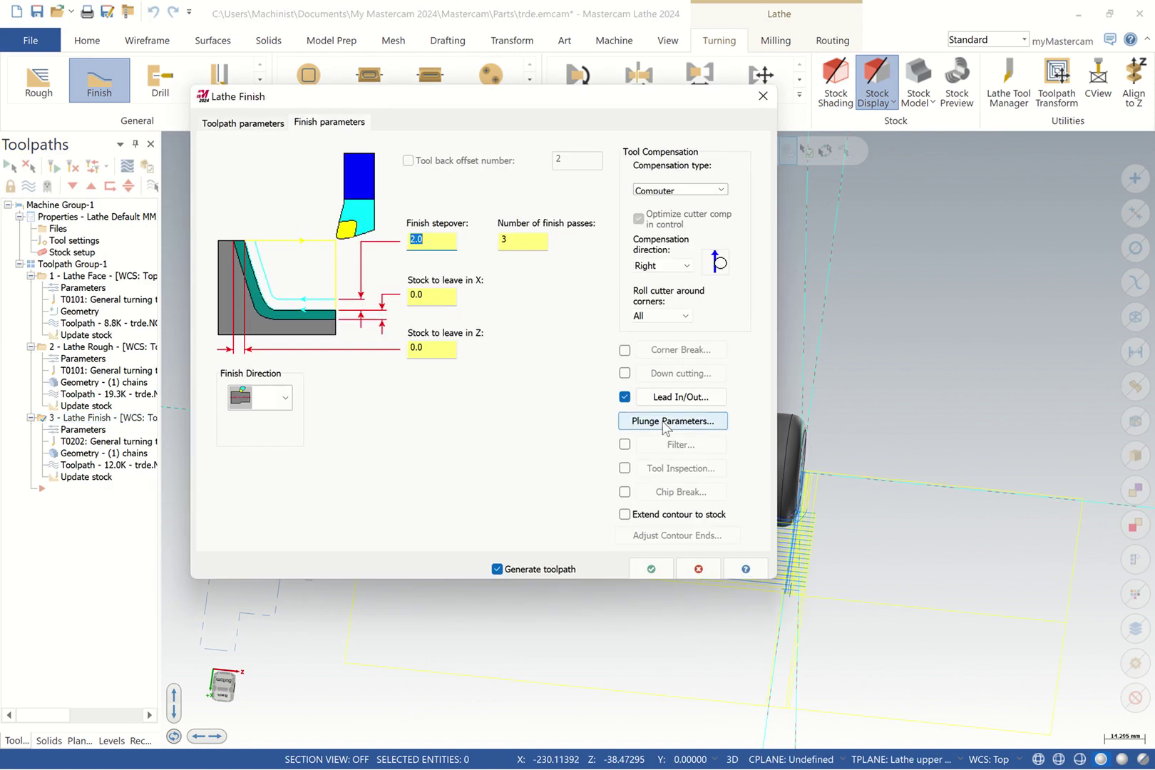
{"action": "left_click", "coordinate": [664, 422]}
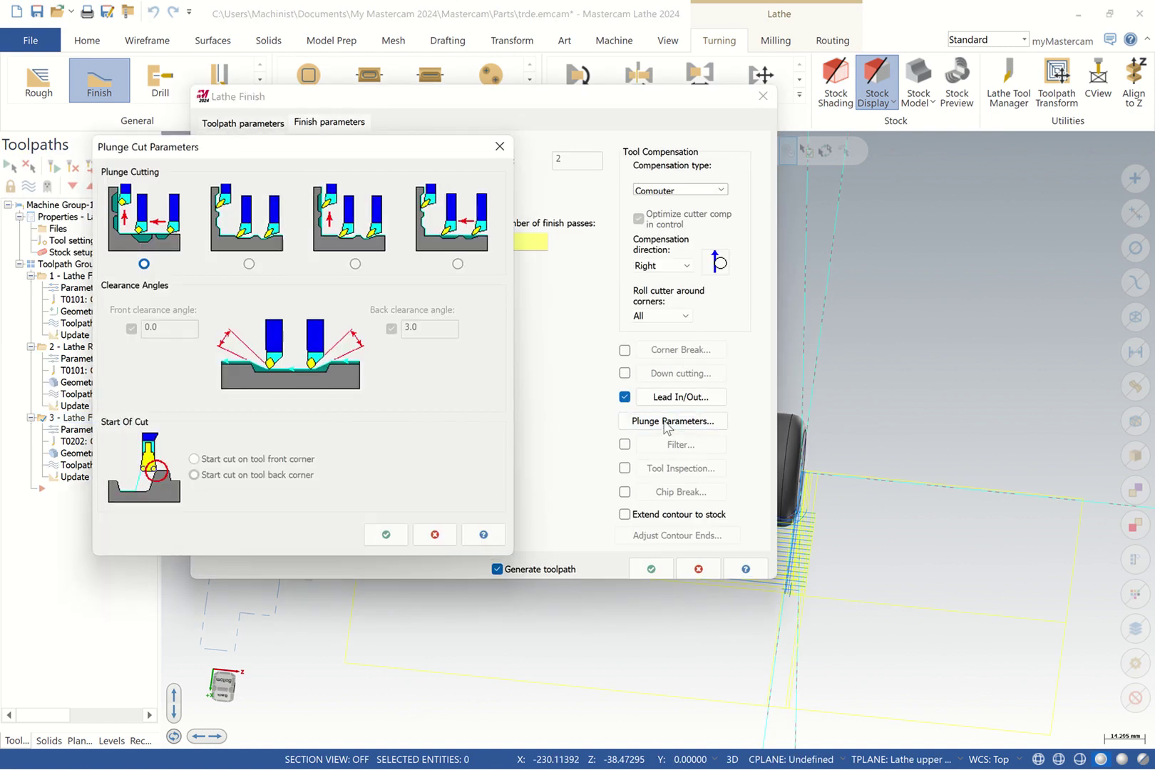
{"action": "left_click", "coordinate": [250, 263]}
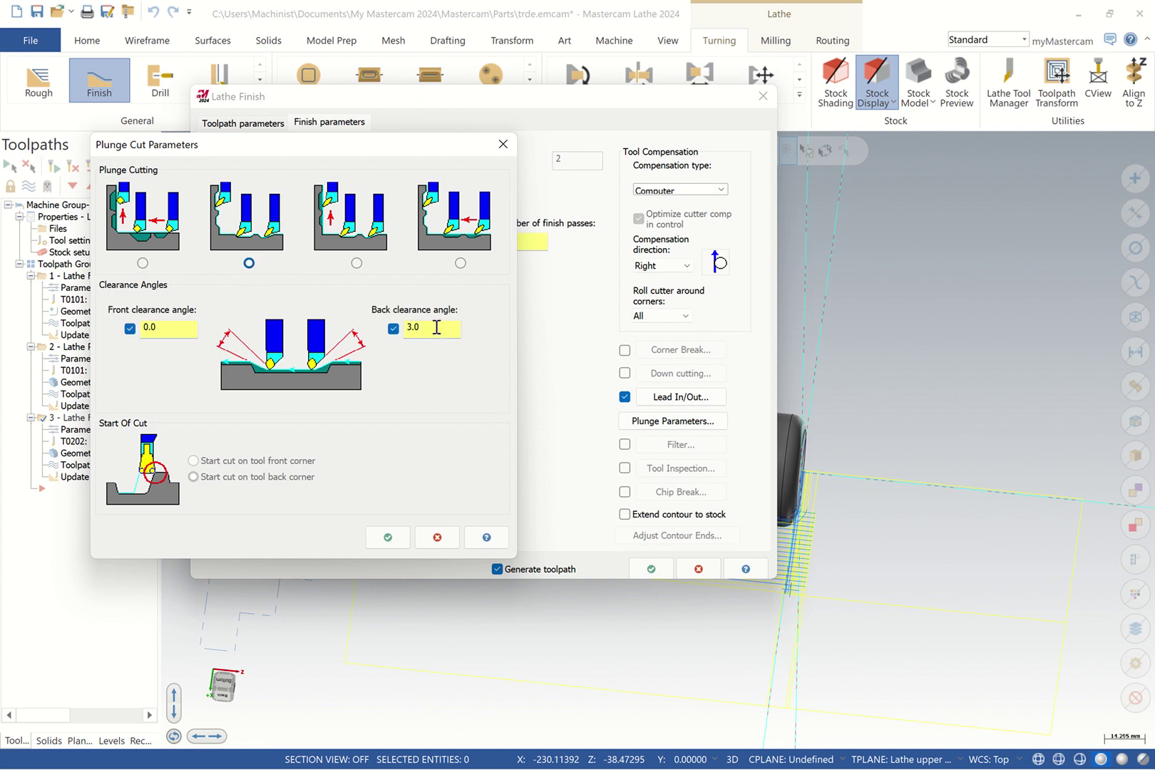
{"action": "left_click", "coordinate": [388, 537]}
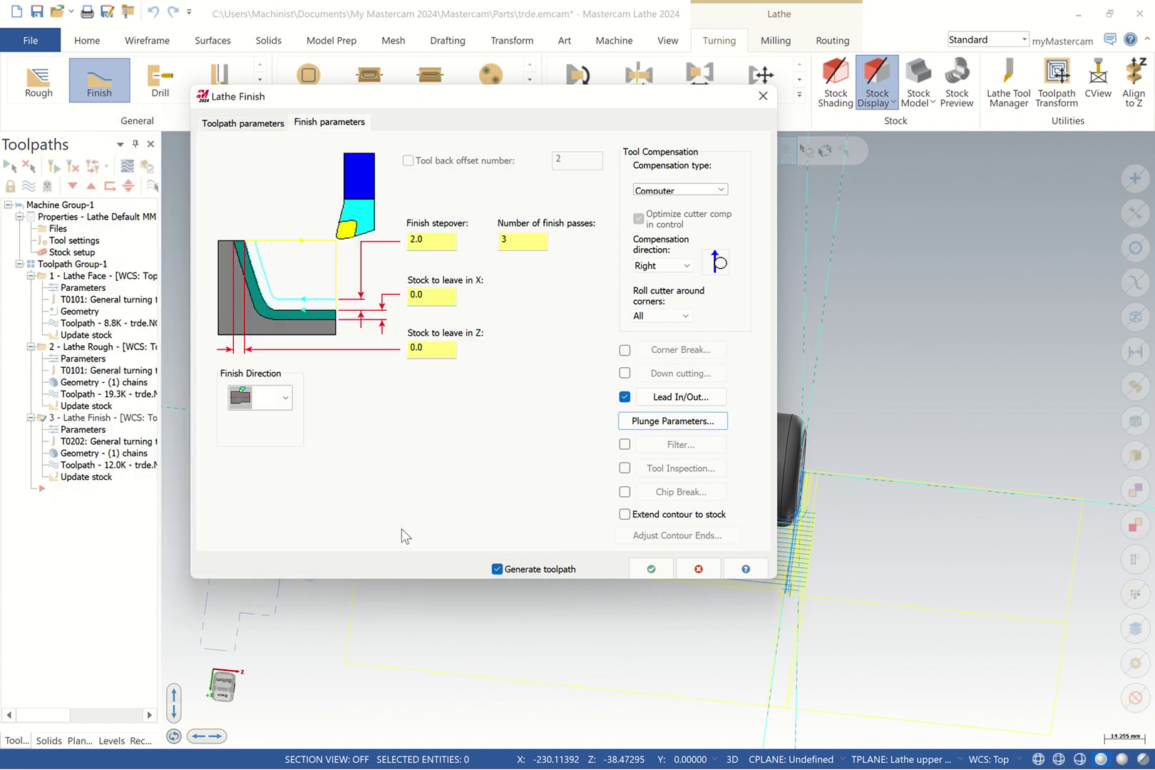
{"action": "left_click", "coordinate": [646, 567]}
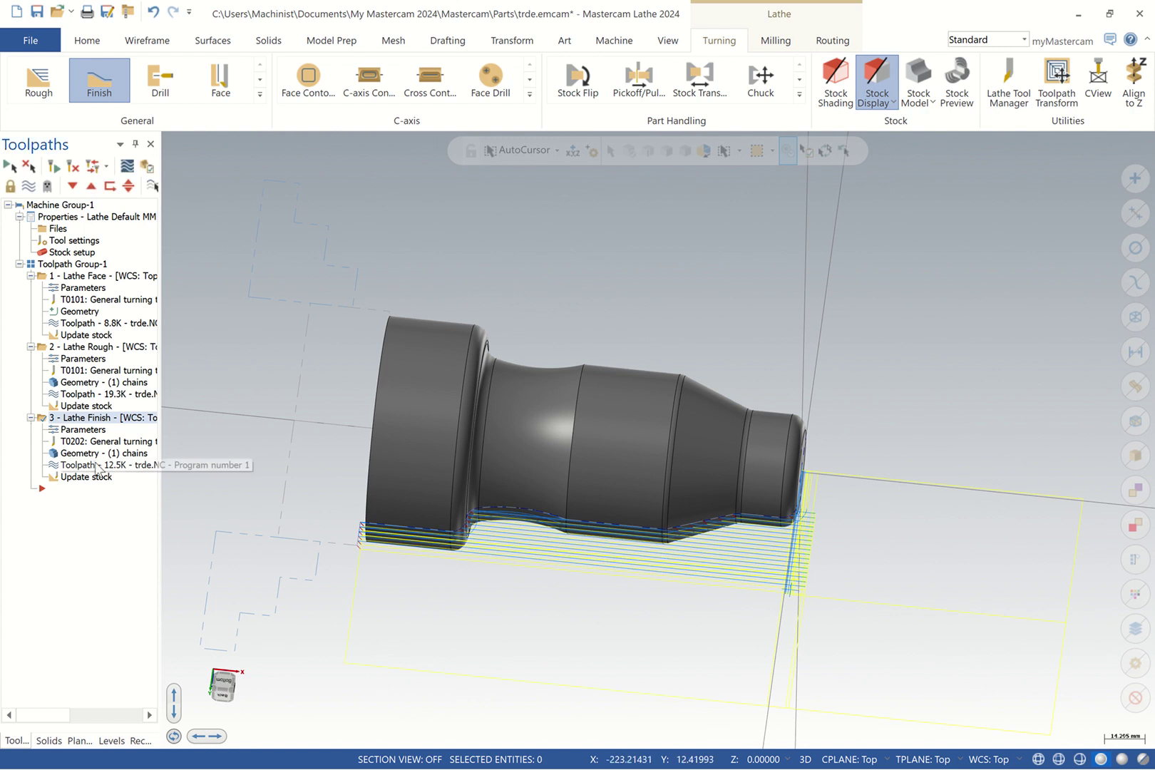
Backplot and zoom in on the updated finish toolpath, then widen the Toolpaths panel
{"action": "key", "text": "alt+t"}
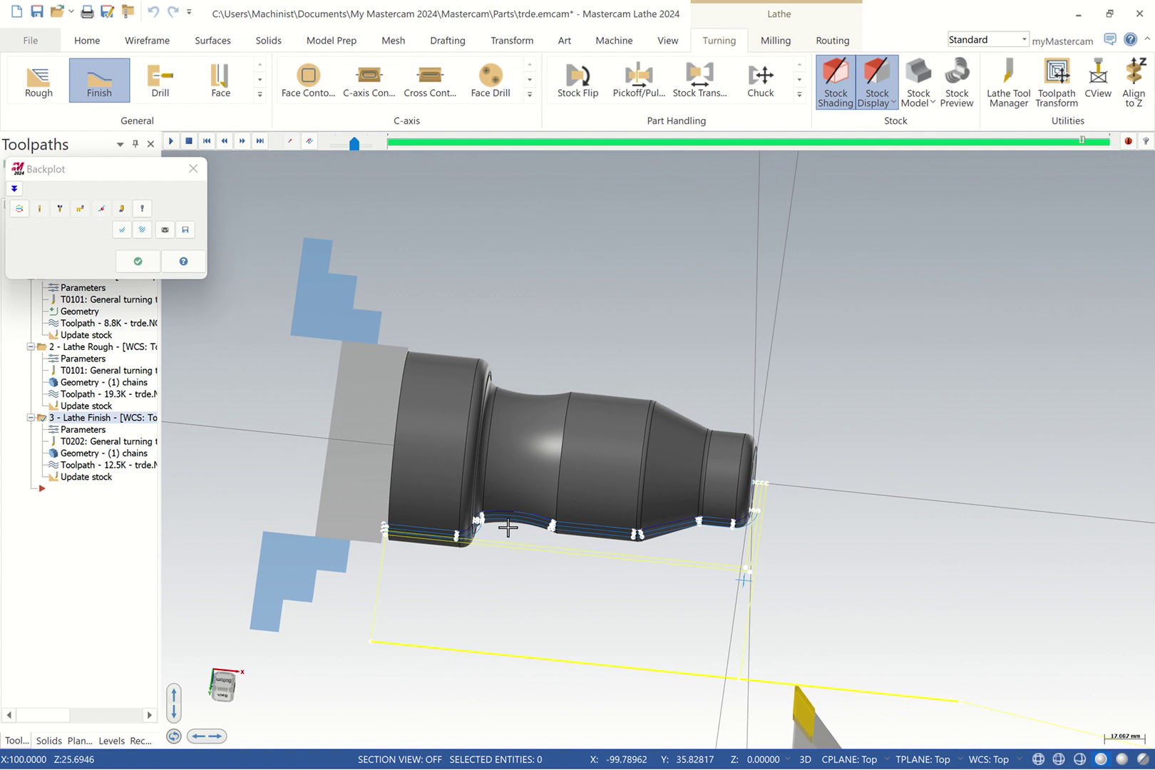
{"action": "scroll", "coordinate": [506, 526], "scroll_direction": "up", "scroll_amount": 2}
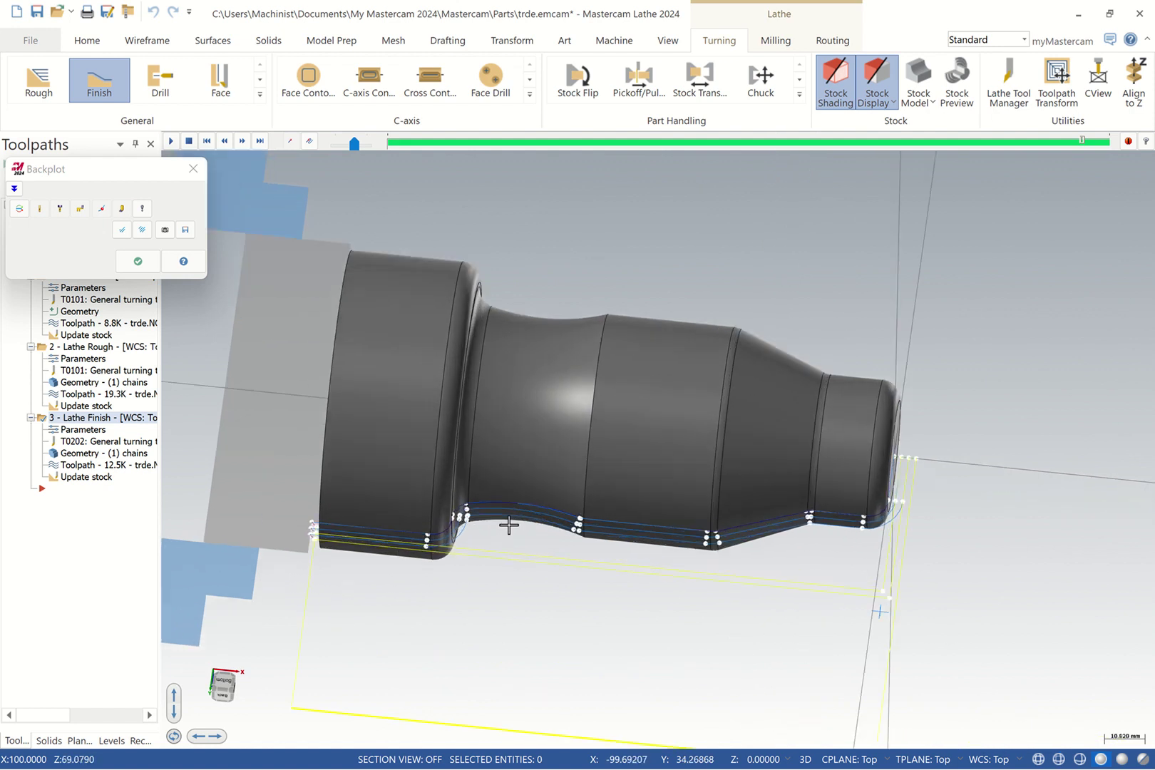
{"action": "left_click", "coordinate": [146, 264]}
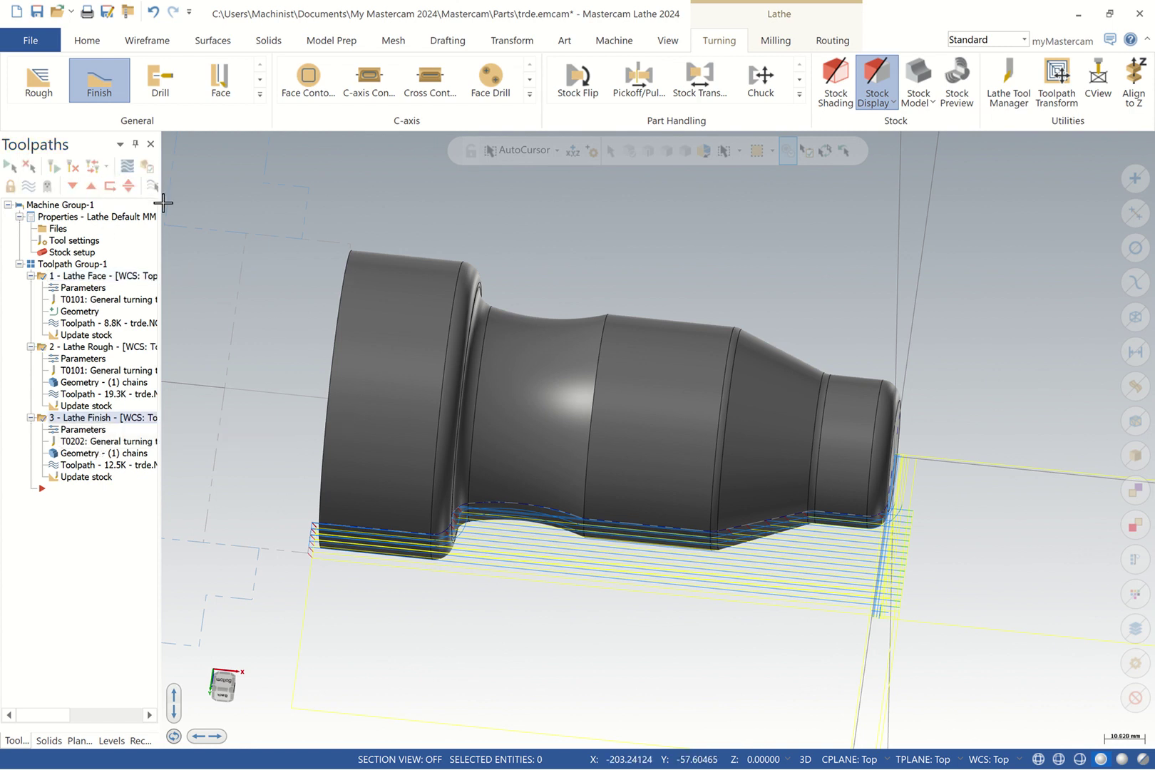
{"action": "left_click_drag", "start_coordinate": [161, 203], "coordinate": [234, 209]}
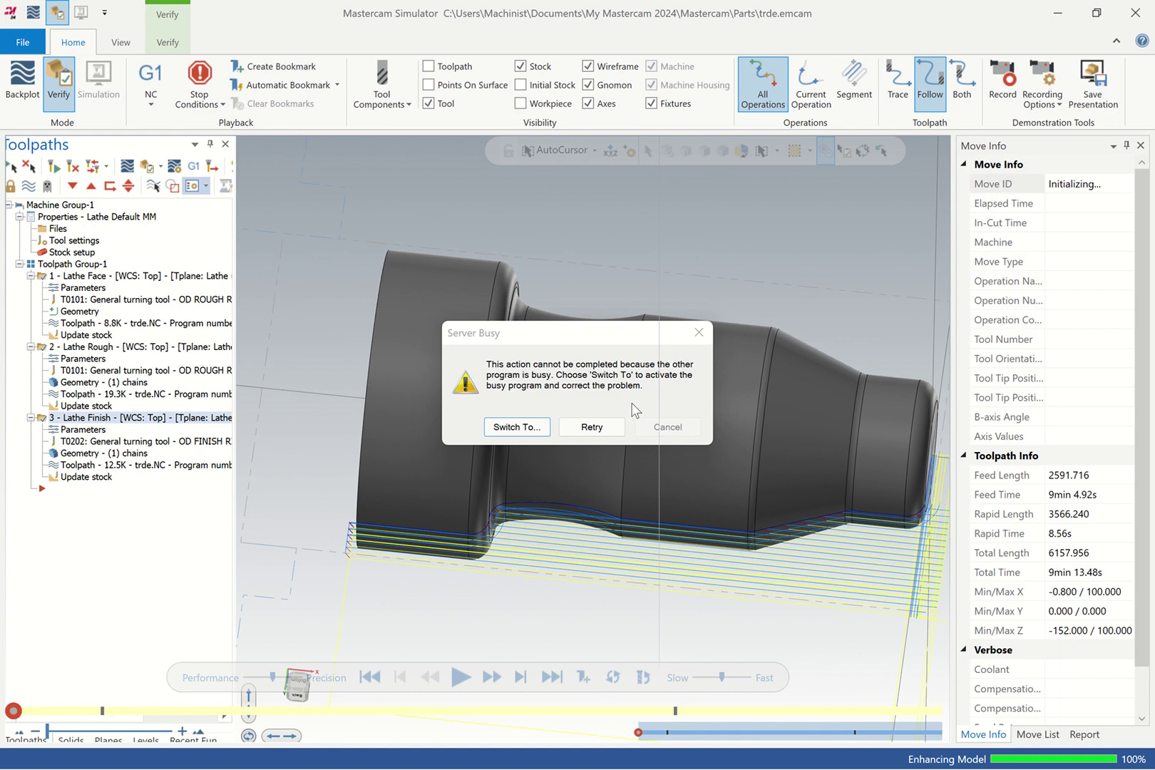
Rotate the part with Dynamic Rotation, play all 189 moves, then close the Simulator
{"action": "left_click", "coordinate": [584, 428]}
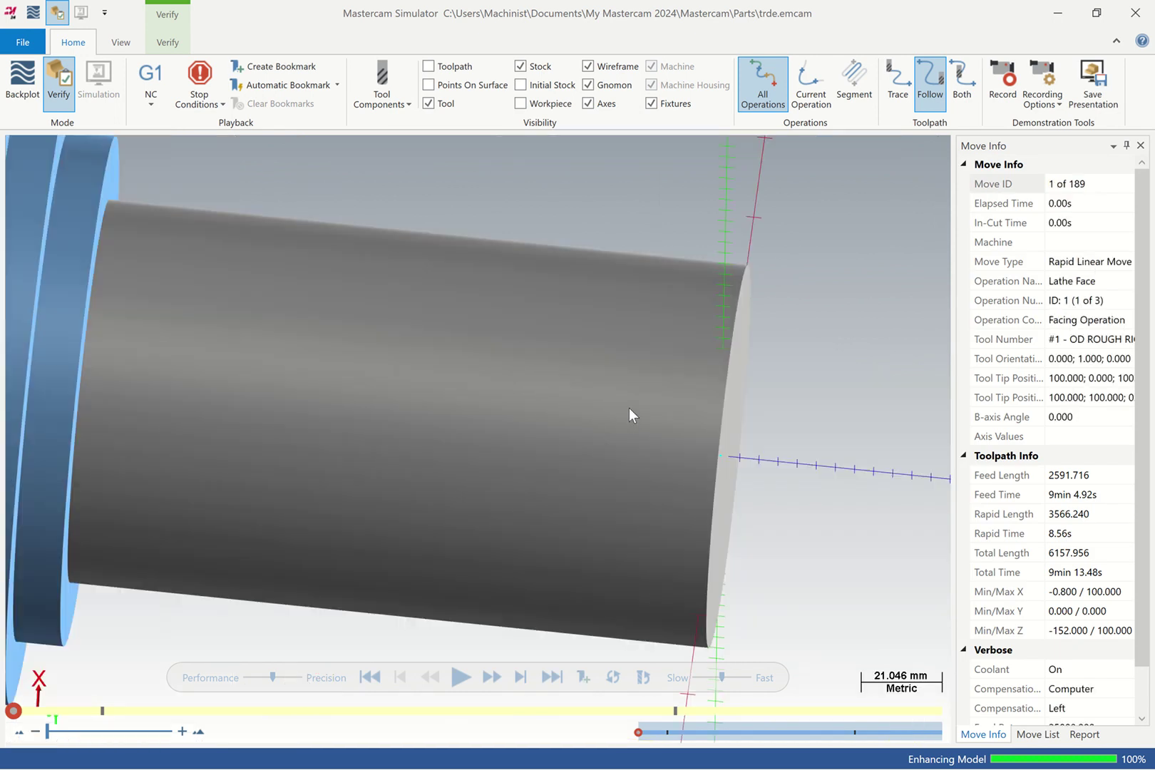
{"action": "scroll", "coordinate": [499, 442], "scroll_direction": "down", "scroll_amount": 3}
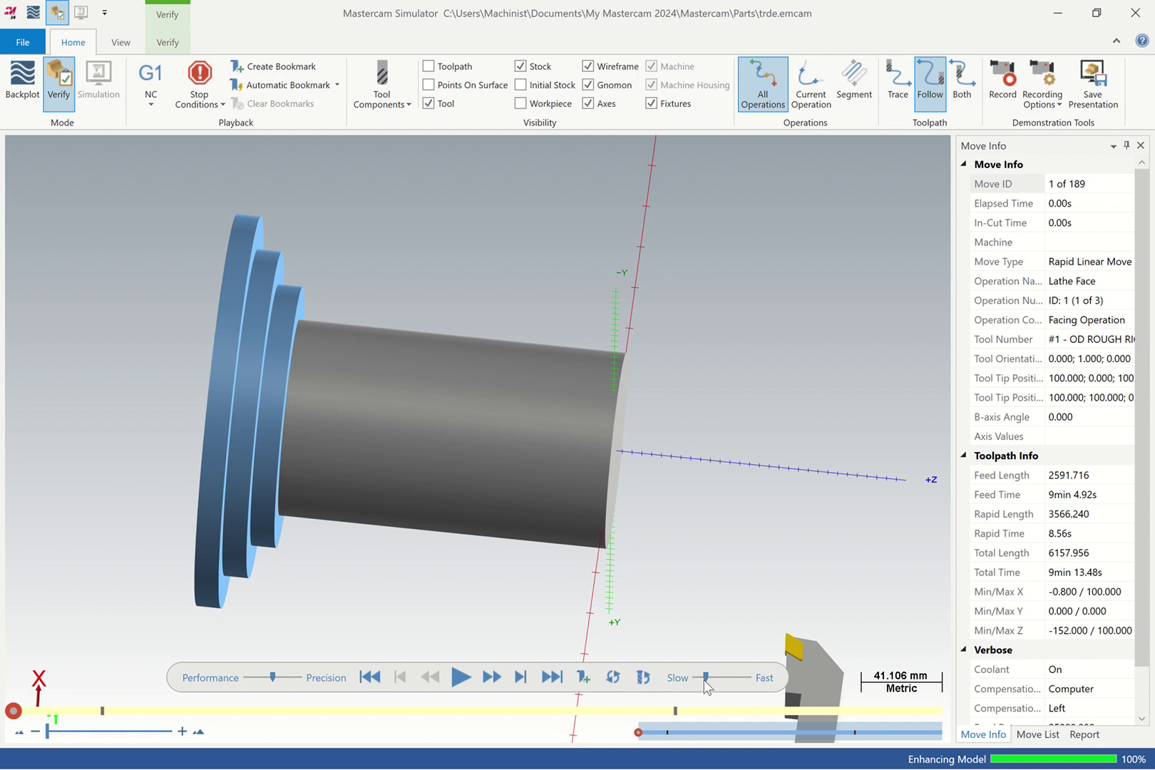
{"action": "right_click", "coordinate": [563, 559]}
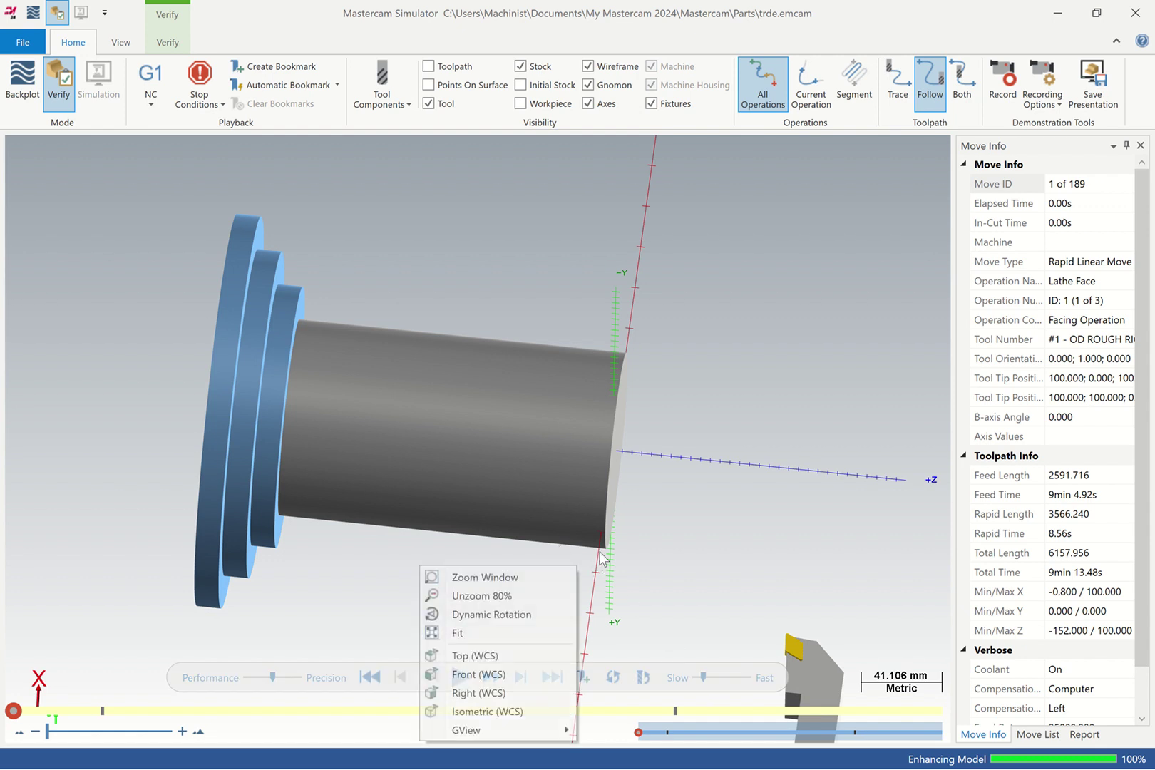
{"action": "left_click", "coordinate": [528, 614]}
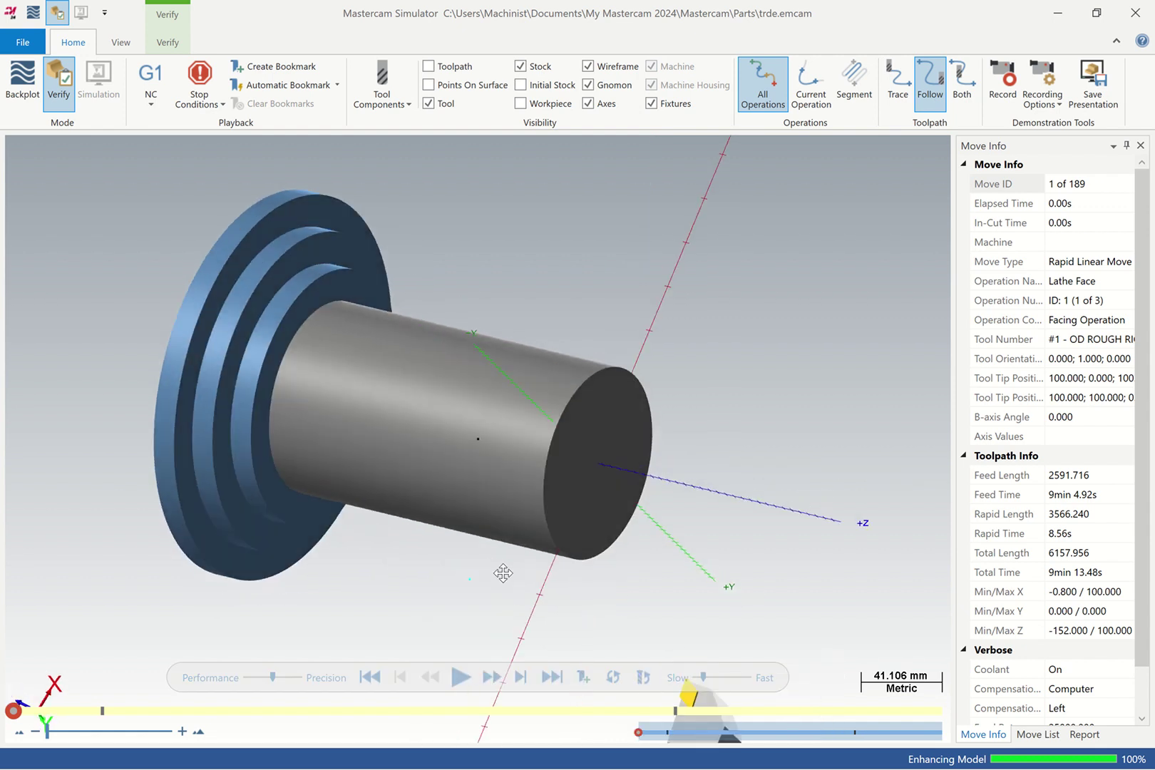
{"action": "left_click_drag", "start_coordinate": [506, 575], "coordinate": [504, 577]}
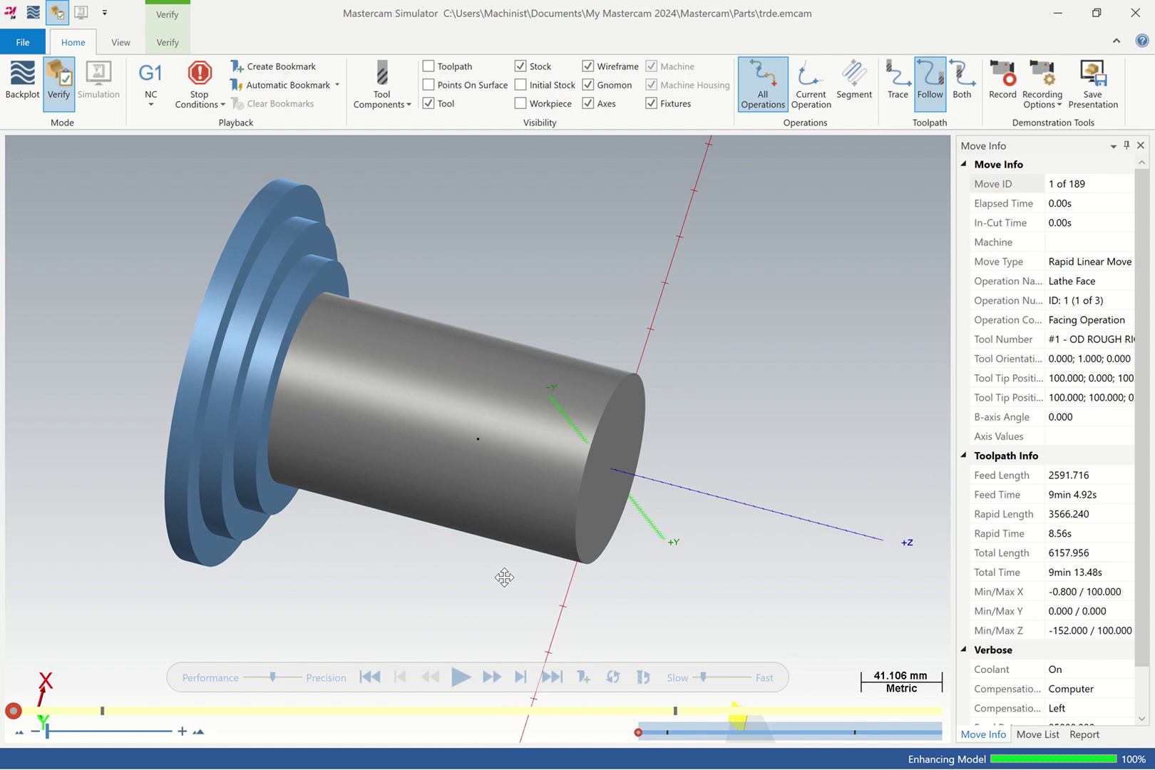
{"action": "left_click", "coordinate": [461, 677]}
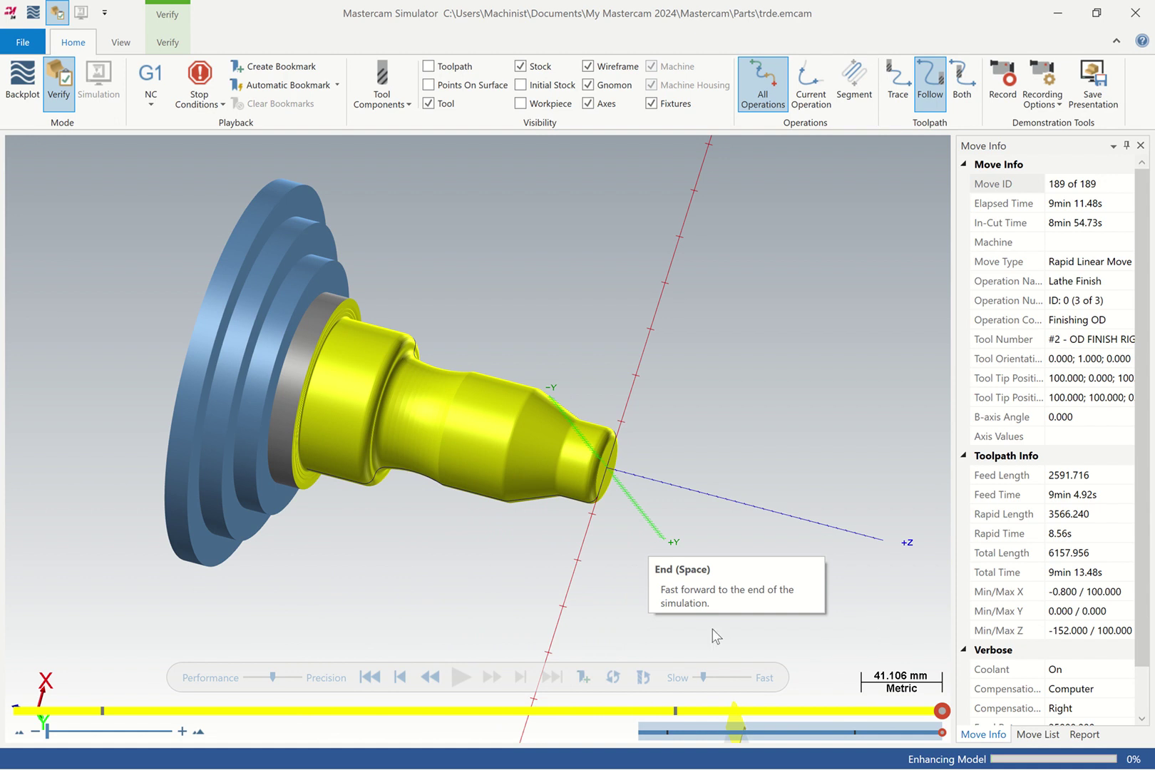
{"action": "left_click", "coordinate": [1136, 12]}
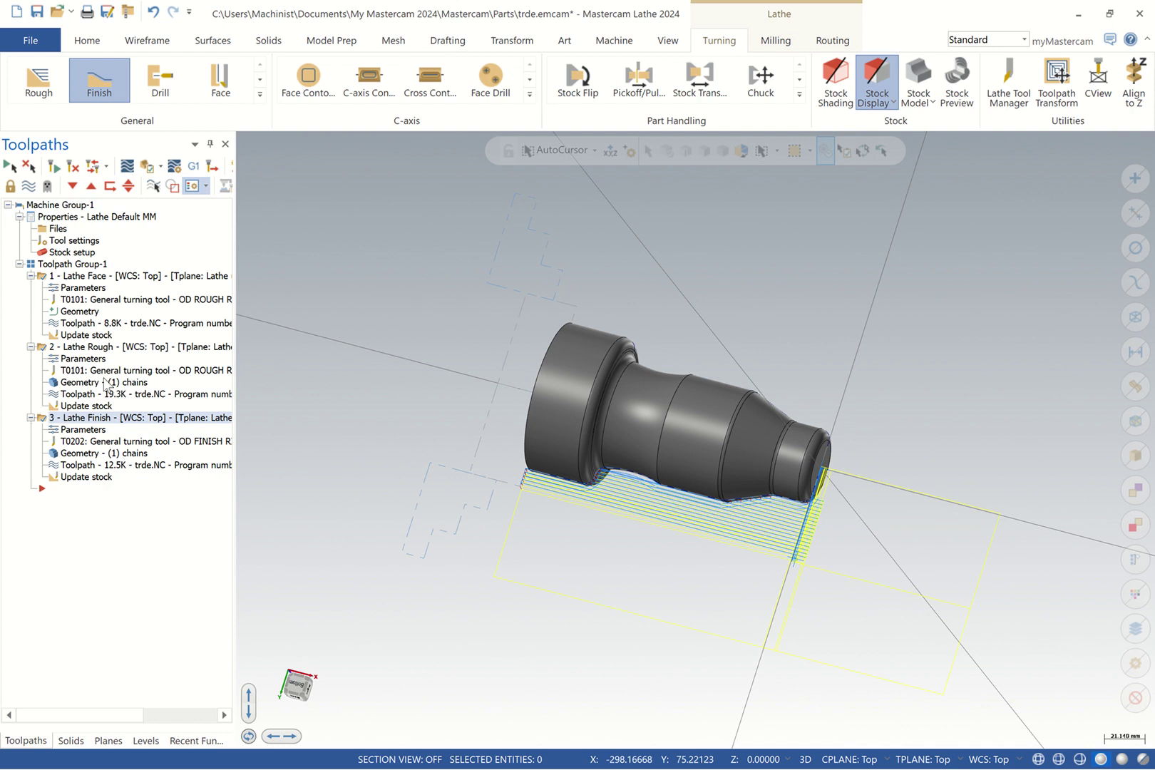
Select only the Lathe Finish operation and regenerate it
{"action": "left_click", "coordinate": [85, 277]}
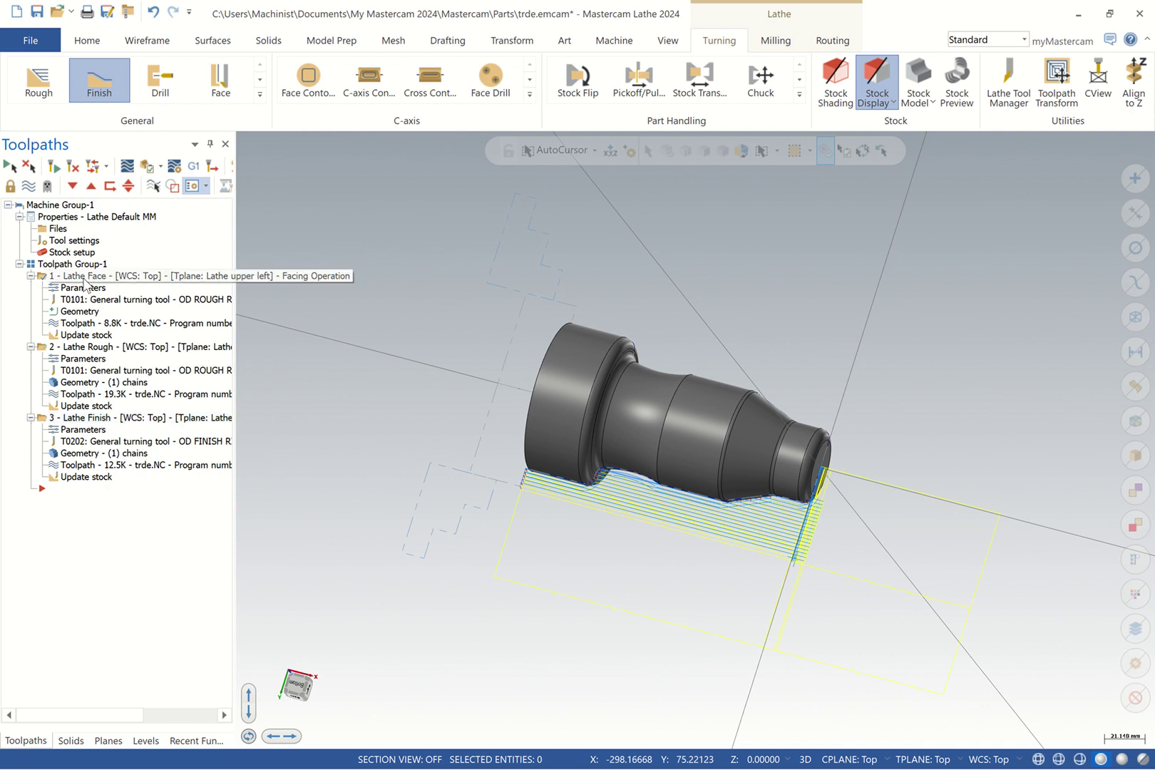
{"action": "left_click", "coordinate": [117, 418]}
{"action": "left_click", "coordinate": [148, 168]}
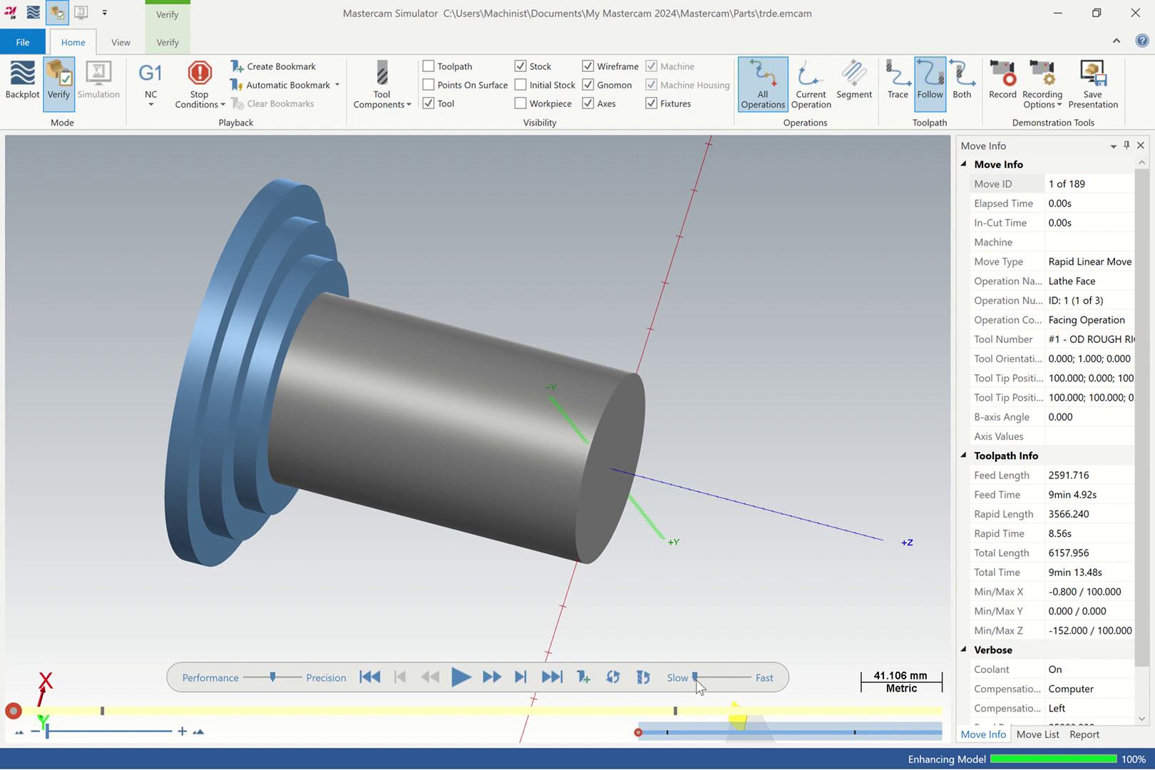
Adjust the playback speed and play the verification through to move 189 of 189
{"action": "left_click_drag", "start_coordinate": [696, 679], "coordinate": [698, 680]}
{"action": "left_click", "coordinate": [467, 678]}
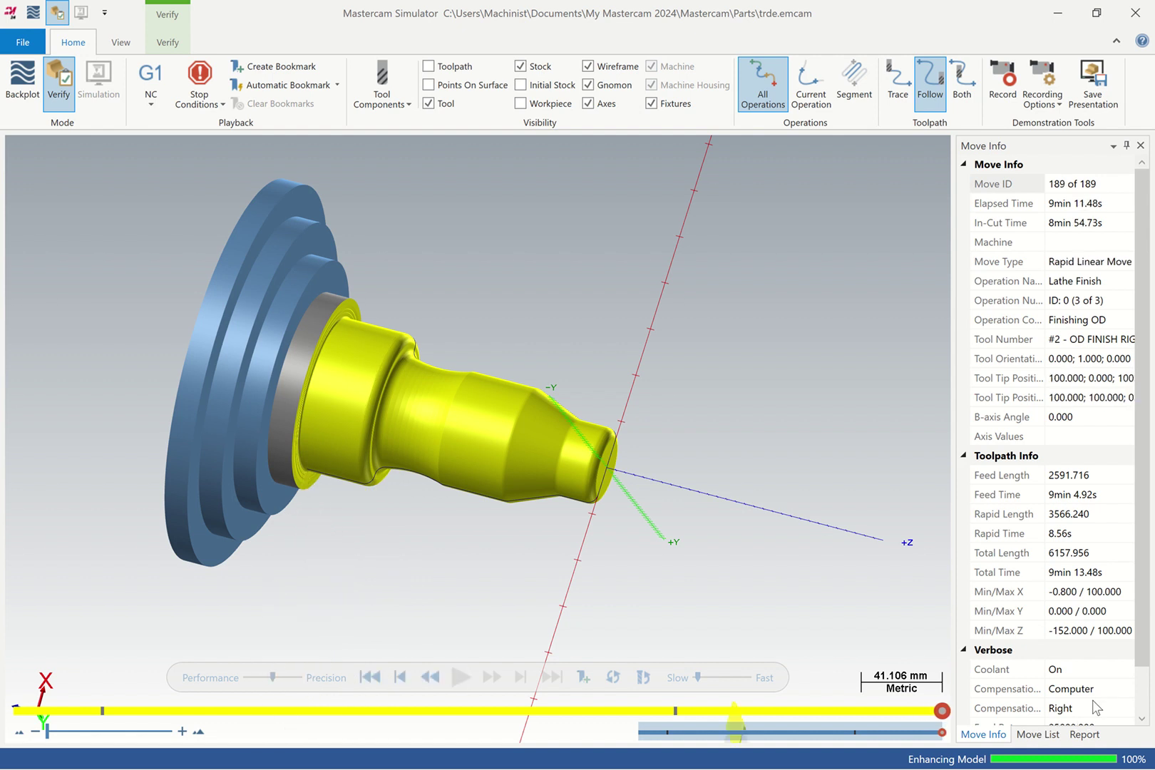
Switch to Dynamic Rotation, then rotate and zoom the finished part
{"action": "right_click", "coordinate": [516, 554]}
{"action": "left_click", "coordinate": [422, 601]}
{"action": "mouse_move", "coordinate": [422, 457]}
{"action": "left_mouse_down"}
{"action": "mouse_move", "coordinate": [432, 446]}
{"action": "mouse_move", "coordinate": [402, 448]}
{"action": "mouse_move", "coordinate": [394, 463]}
{"action": "mouse_move", "coordinate": [397, 444]}
{"action": "mouse_move", "coordinate": [412, 443]}
{"action": "mouse_move", "coordinate": [413, 456]}
{"action": "mouse_move", "coordinate": [485, 433]}
{"action": "mouse_move", "coordinate": [413, 450]}
{"action": "mouse_move", "coordinate": [422, 460]}
{"action": "left_mouse_up"}
{"action": "scroll", "coordinate": [602, 456], "scroll_direction": "down", "scroll_amount": 3}
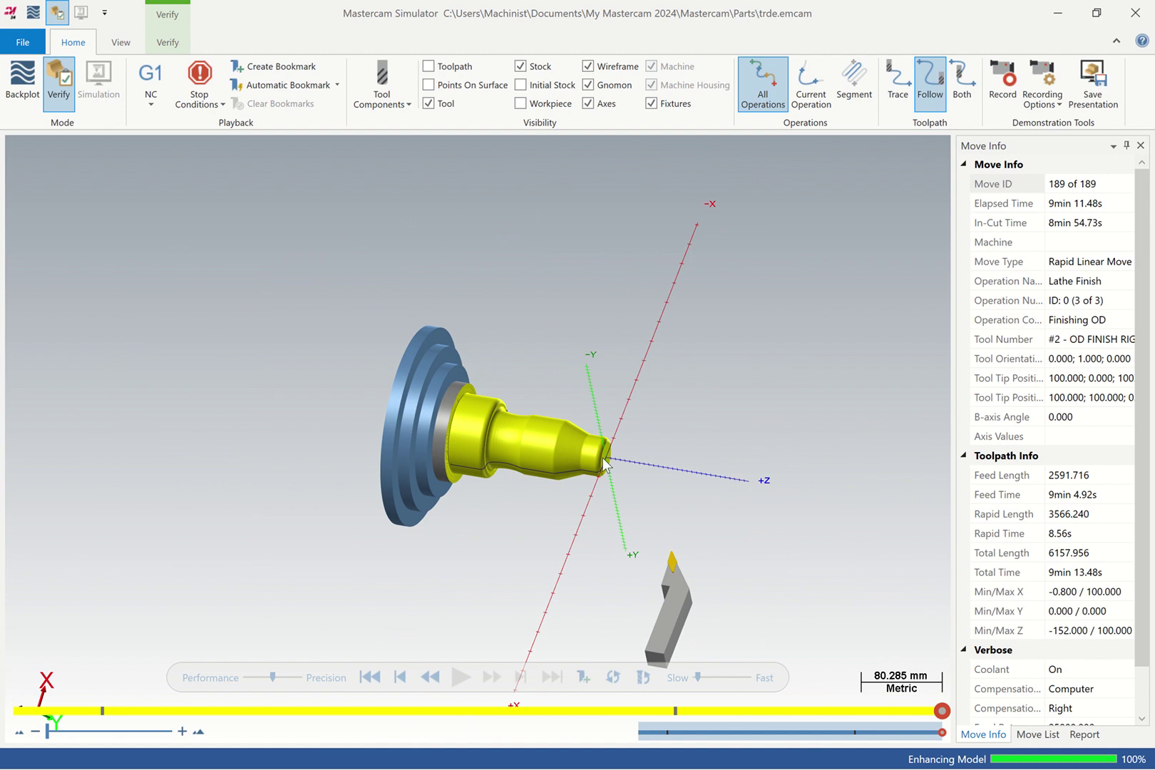
{"action": "scroll", "coordinate": [603, 456], "scroll_direction": "up", "scroll_amount": 6}
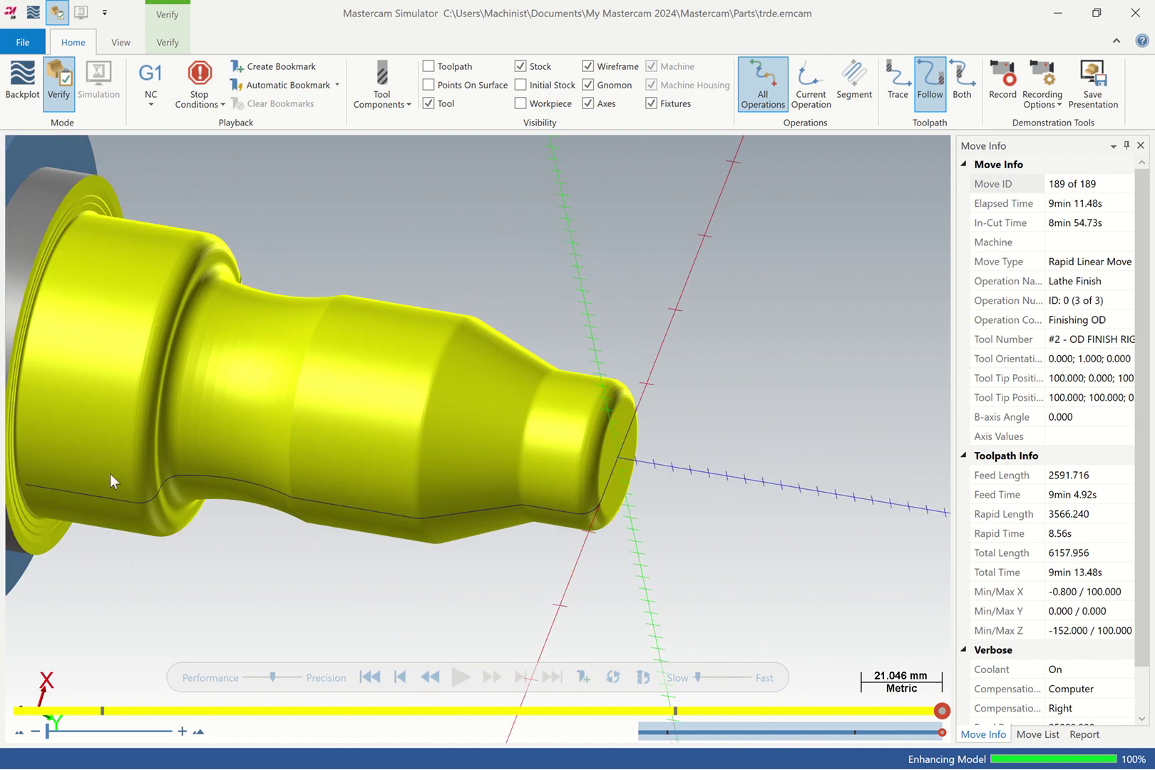
{"action": "scroll", "coordinate": [148, 425], "scroll_direction": "down", "scroll_amount": 4}
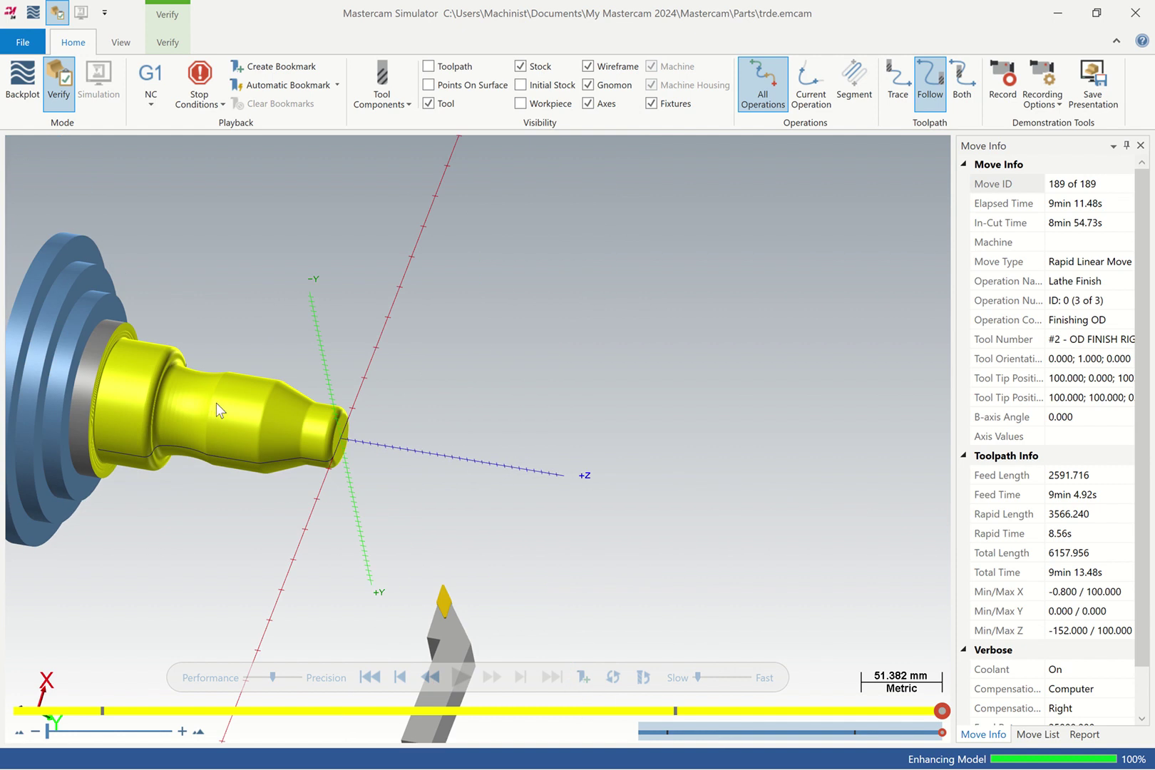
Rotate the view again to inspect the turned profile, then close the Simulator
{"action": "right_click", "coordinate": [215, 402]}
{"action": "left_click", "coordinate": [157, 453]}
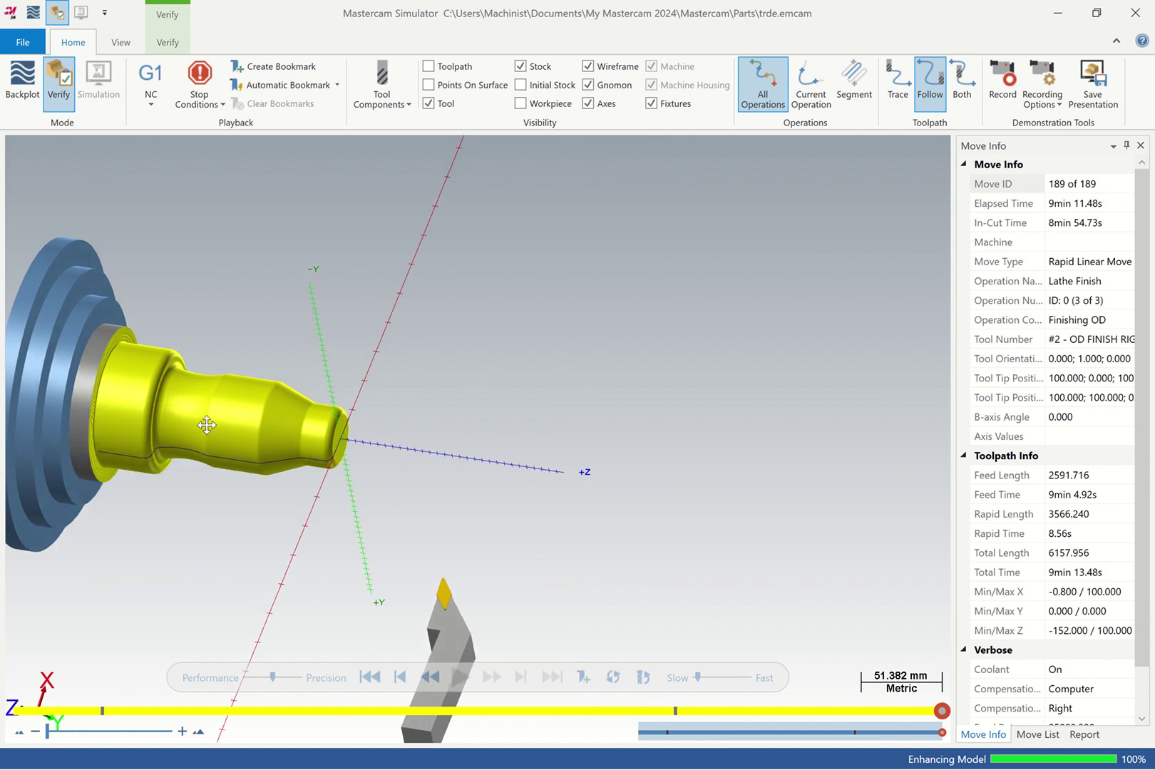
{"action": "mouse_move", "coordinate": [207, 425]}
{"action": "left_mouse_down"}
{"action": "mouse_move", "coordinate": [186, 399]}
{"action": "mouse_move", "coordinate": [214, 374]}
{"action": "mouse_move", "coordinate": [198, 374]}
{"action": "mouse_move", "coordinate": [199, 451]}
{"action": "mouse_move", "coordinate": [186, 441]}
{"action": "mouse_move", "coordinate": [198, 427]}
{"action": "mouse_move", "coordinate": [203, 437]}
{"action": "mouse_move", "coordinate": [193, 445]}
{"action": "left_mouse_up"}
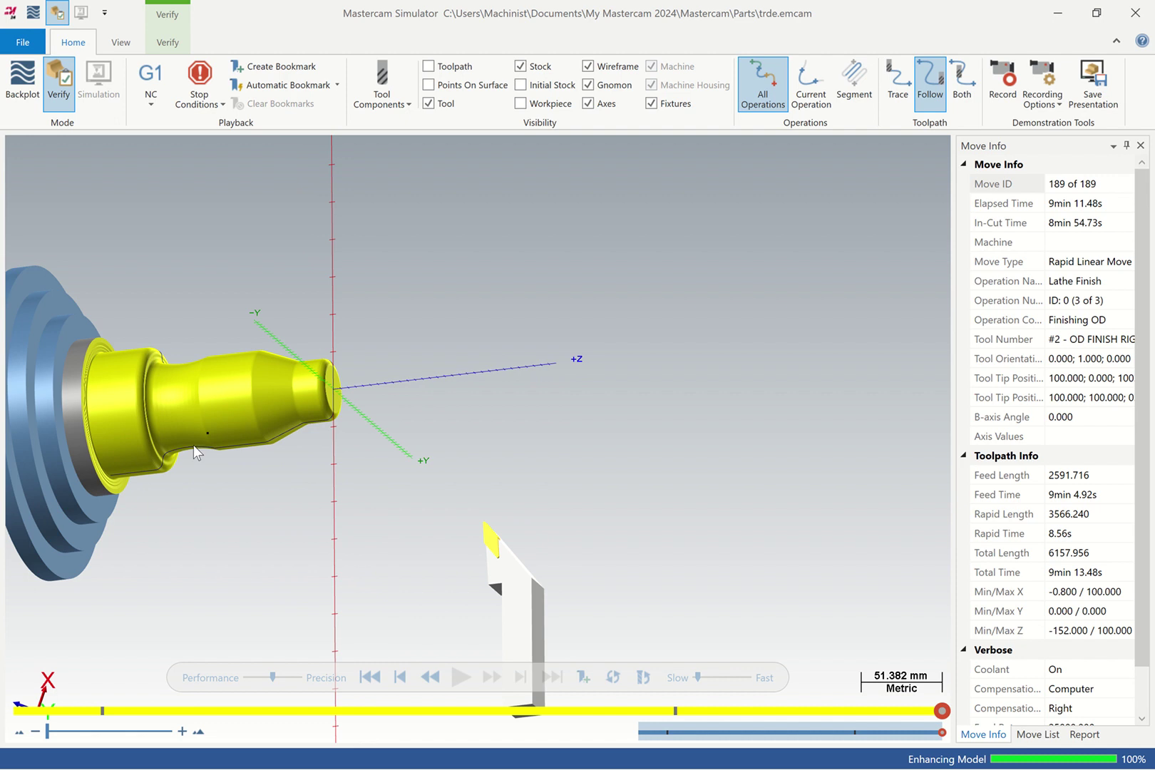
{"action": "left_click_drag", "start_coordinate": [193, 445], "coordinate": [259, 445]}
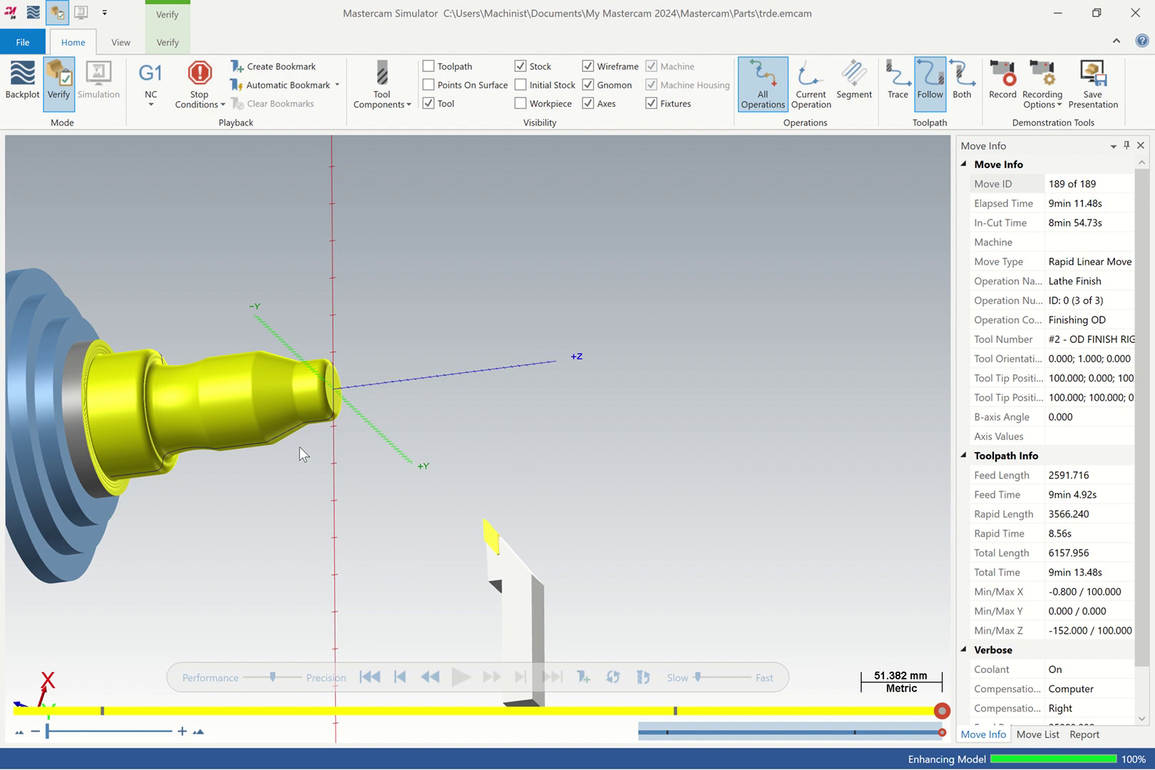
{"action": "left_click", "coordinate": [1135, 12]}
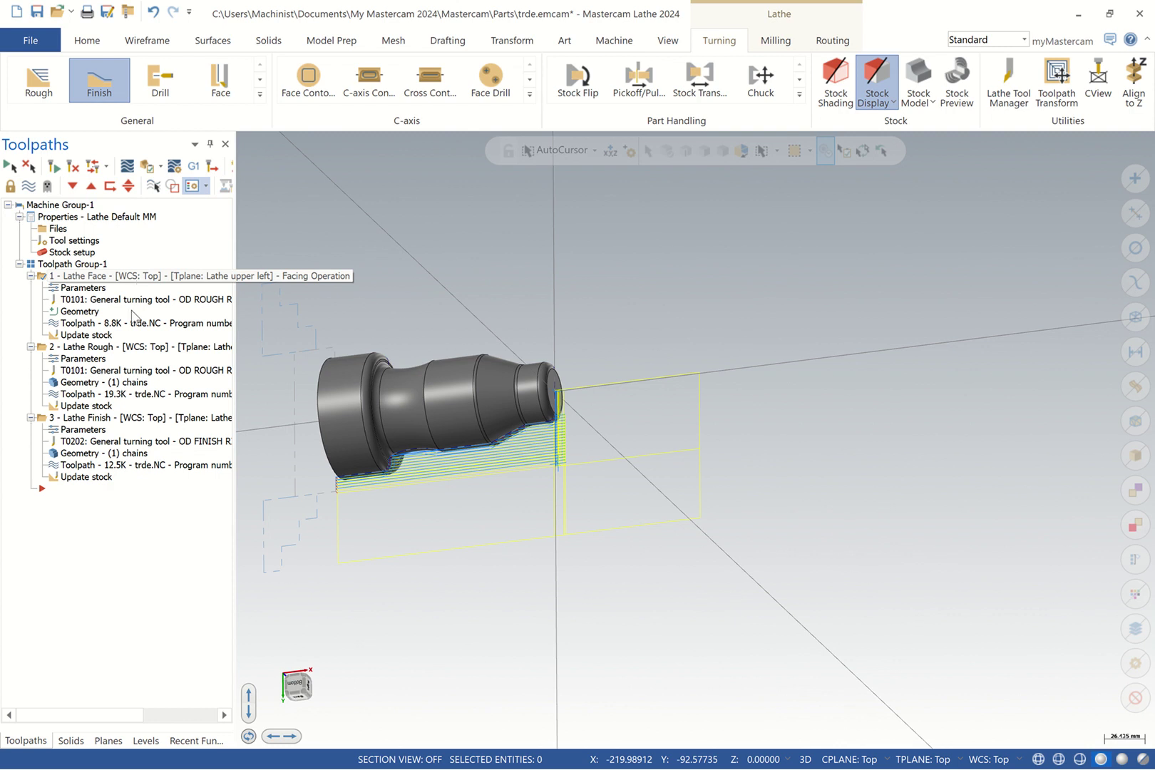
Post the selected operations with NCI file output enabled
{"action": "left_click", "coordinate": [98, 421]}
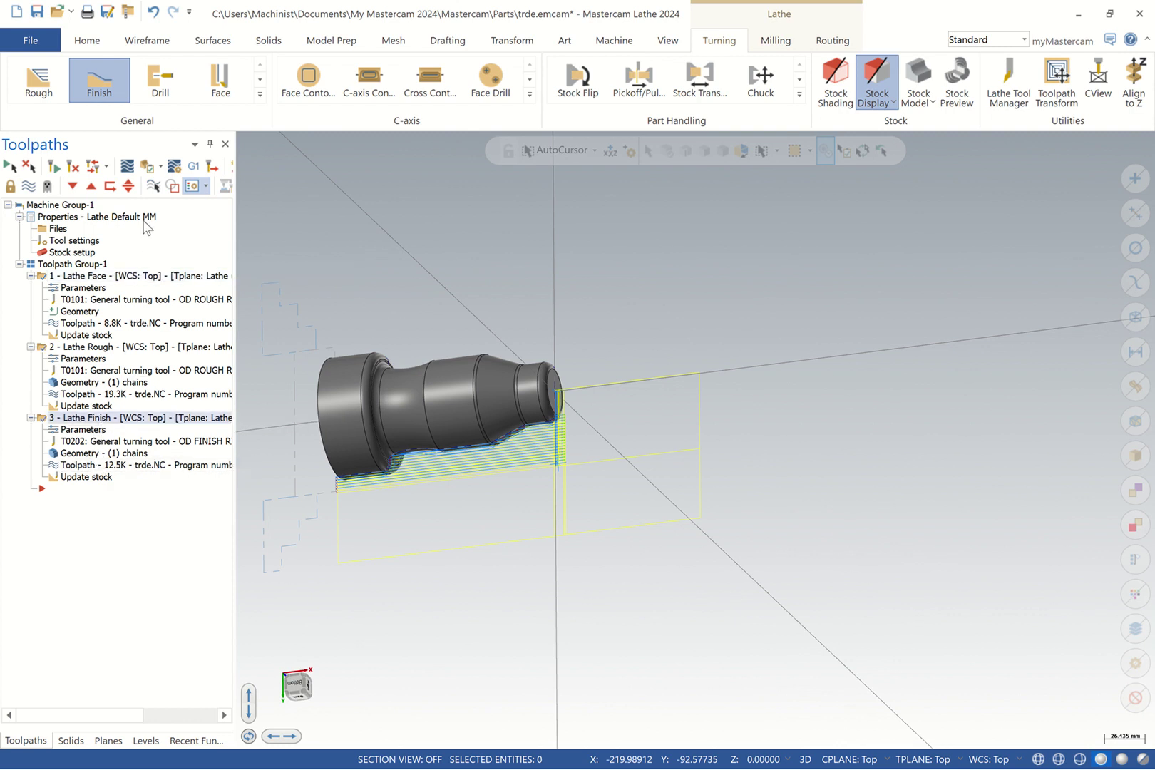
{"action": "left_click", "coordinate": [192, 168]}
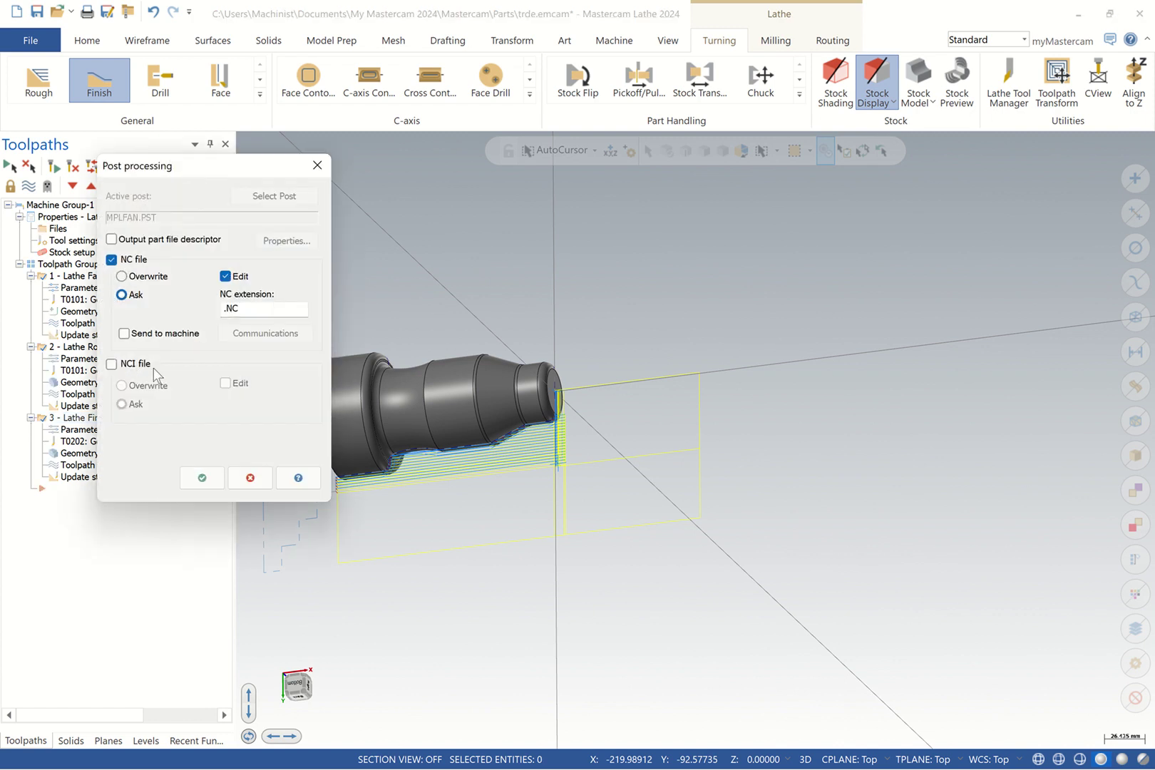
{"action": "left_click", "coordinate": [113, 364]}
{"action": "left_click", "coordinate": [202, 478]}
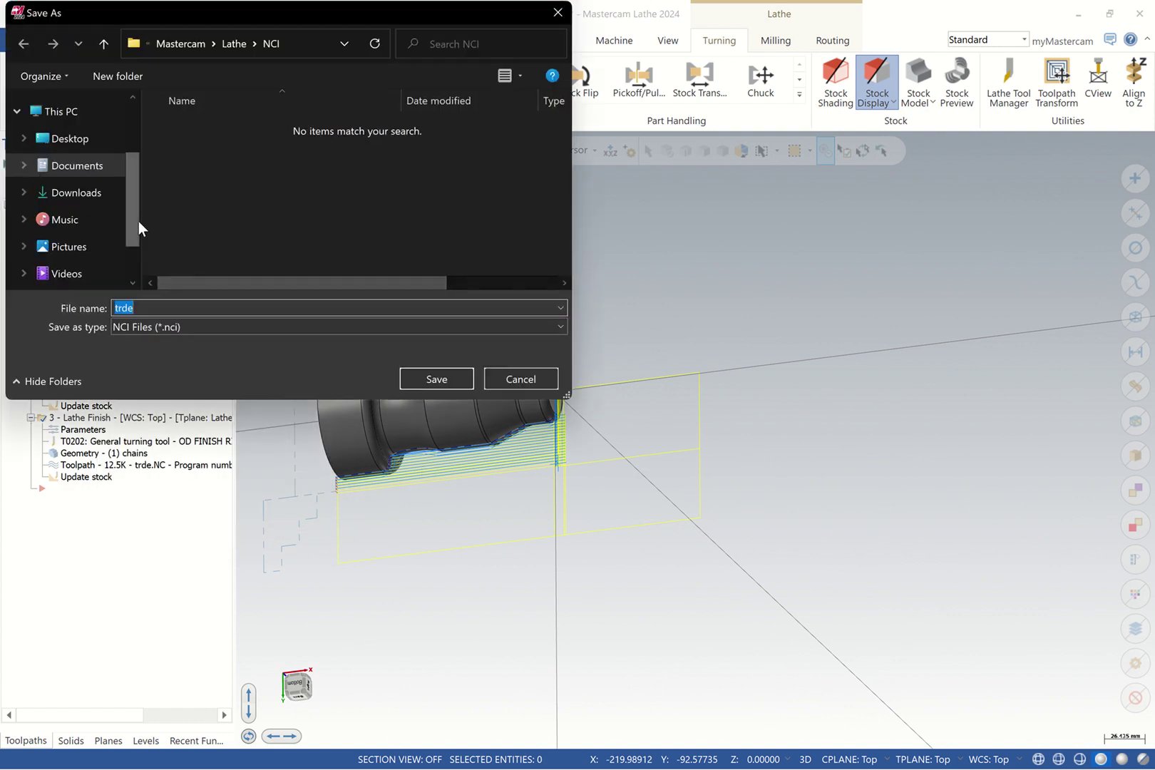
Browse through worldskills and DESIGN-CAD to the SINUTRAIN folder as the NCI save location
{"action": "left_click_drag", "start_coordinate": [139, 224], "coordinate": [128, 251]}
{"action": "scroll", "coordinate": [108, 182], "scroll_direction": "up", "scroll_amount": 2}
{"action": "left_click", "coordinate": [90, 140]}
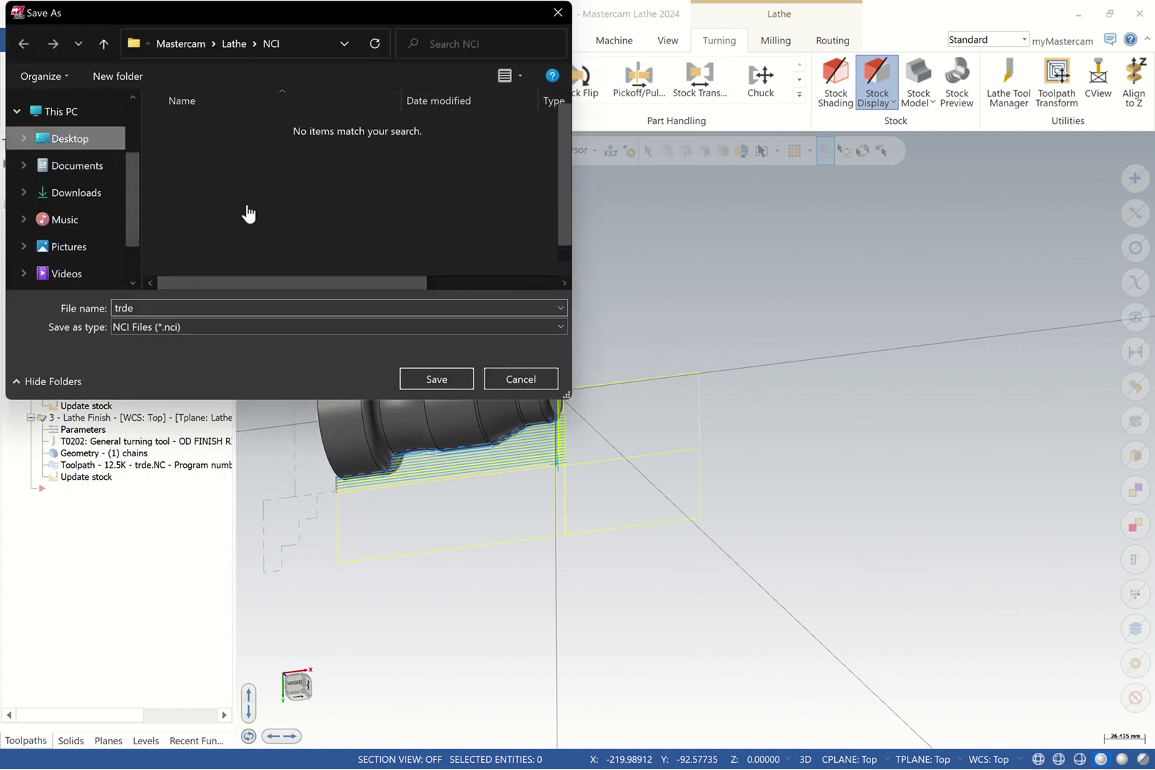
{"action": "scroll", "coordinate": [251, 211], "scroll_direction": "down", "scroll_amount": 1}
{"action": "scroll", "coordinate": [250, 211], "scroll_direction": "up", "scroll_amount": 1}
{"action": "scroll", "coordinate": [228, 244], "scroll_direction": "down", "scroll_amount": 1}
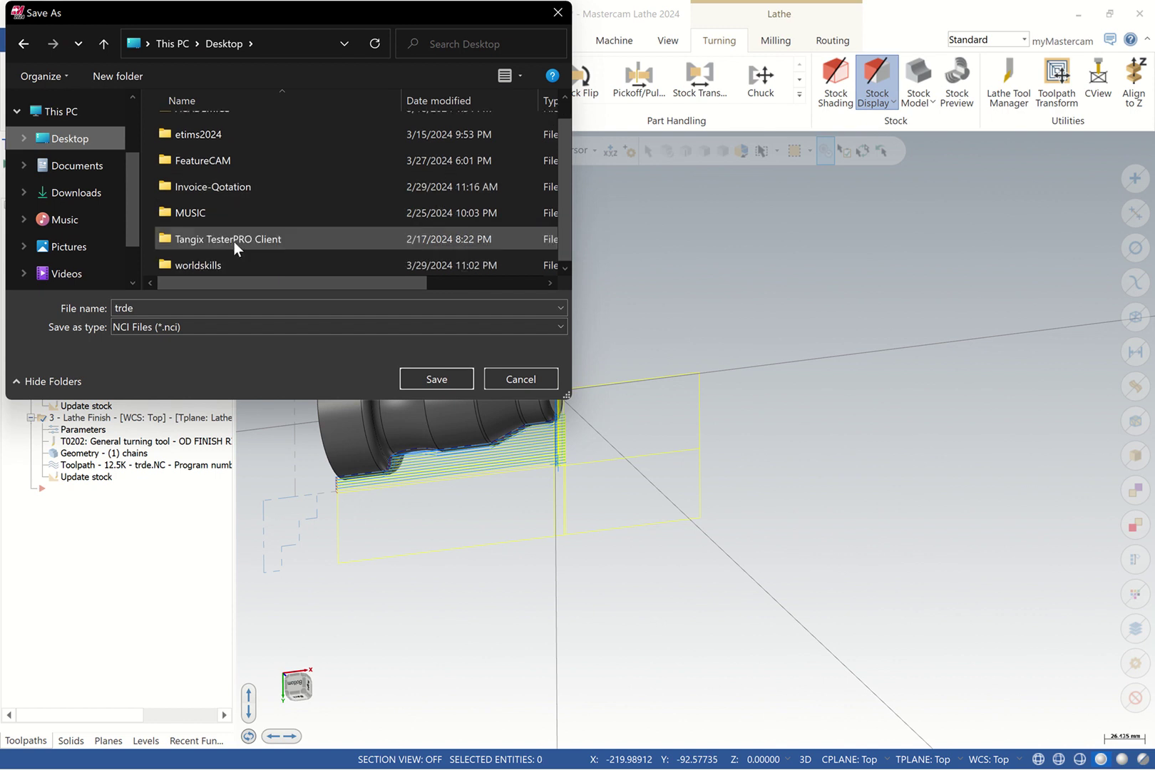
{"action": "left_click", "coordinate": [228, 260]}
{"action": "double_click", "coordinate": [228, 259]}
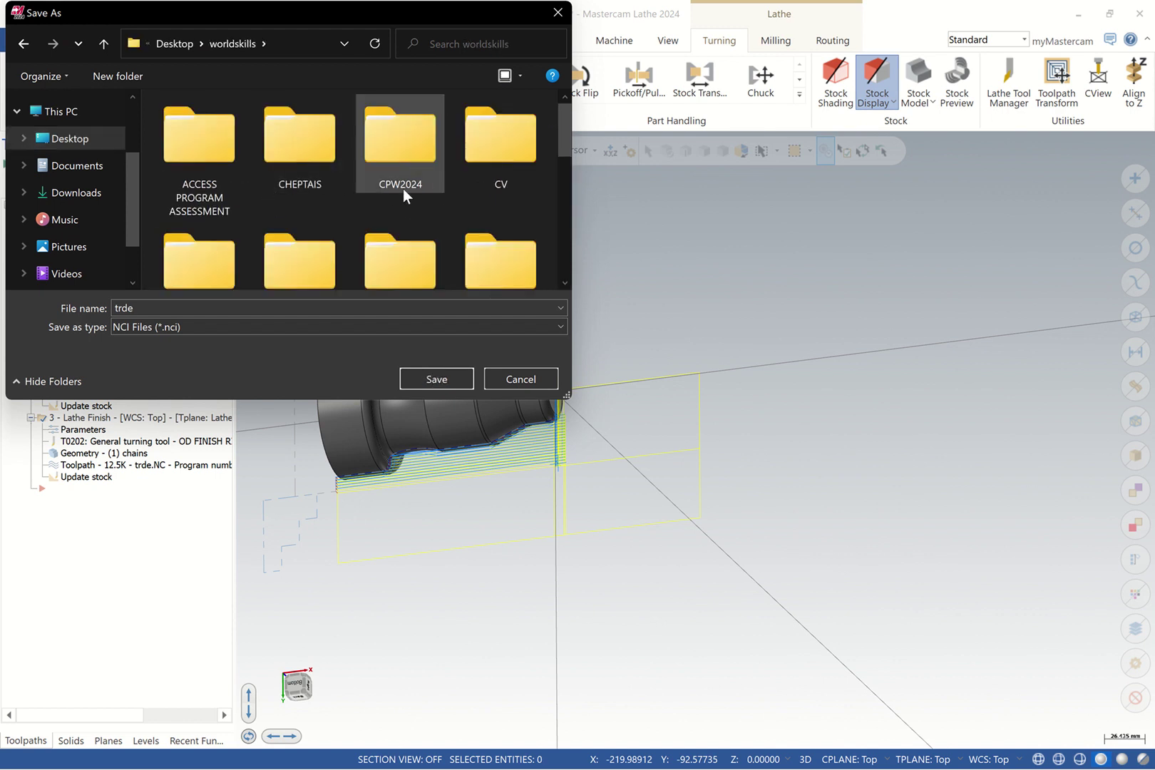
{"action": "left_click", "coordinate": [399, 168]}
{"action": "key", "text": "t"}
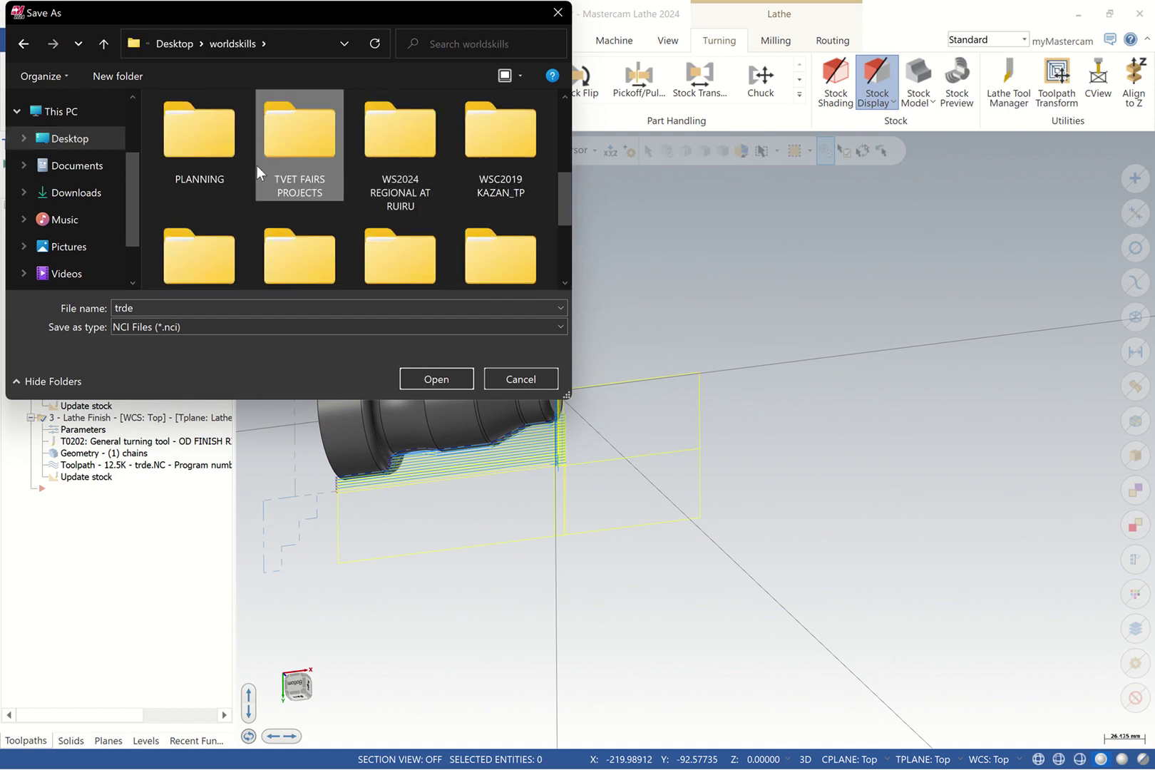
{"action": "scroll", "coordinate": [345, 237], "scroll_direction": "down", "scroll_amount": 1}
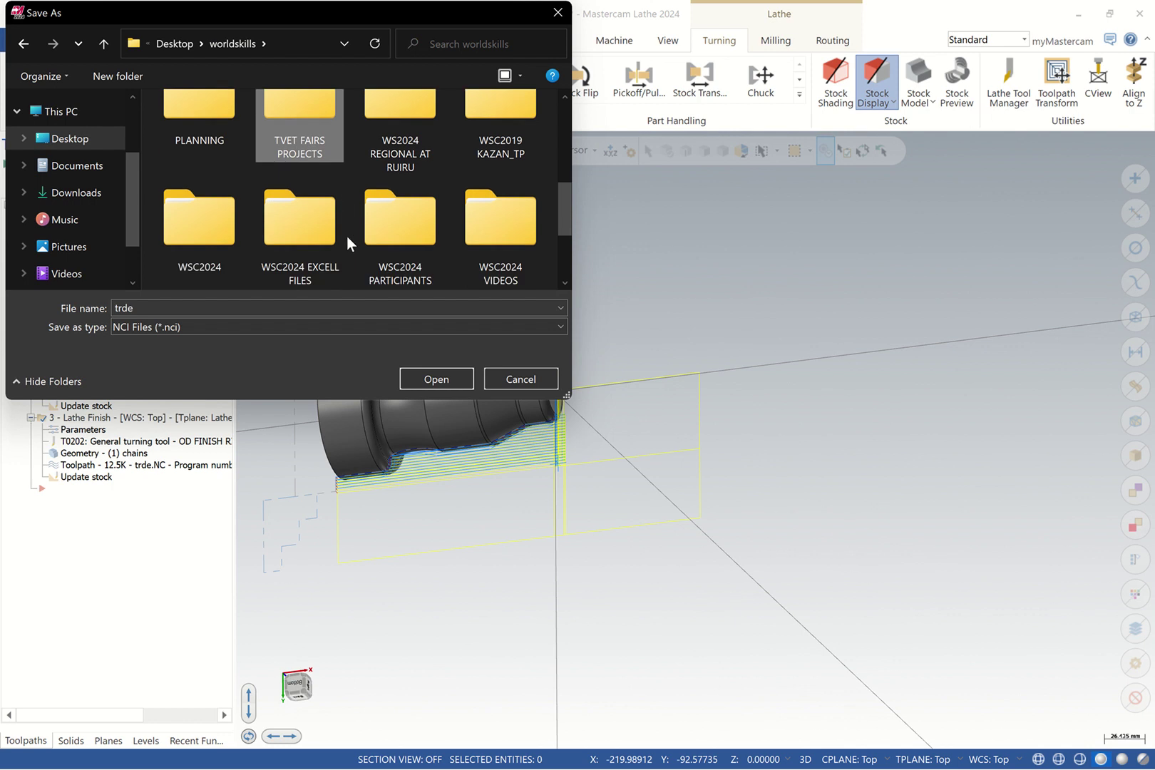
{"action": "left_click", "coordinate": [305, 225]}
{"action": "key", "text": "d"}
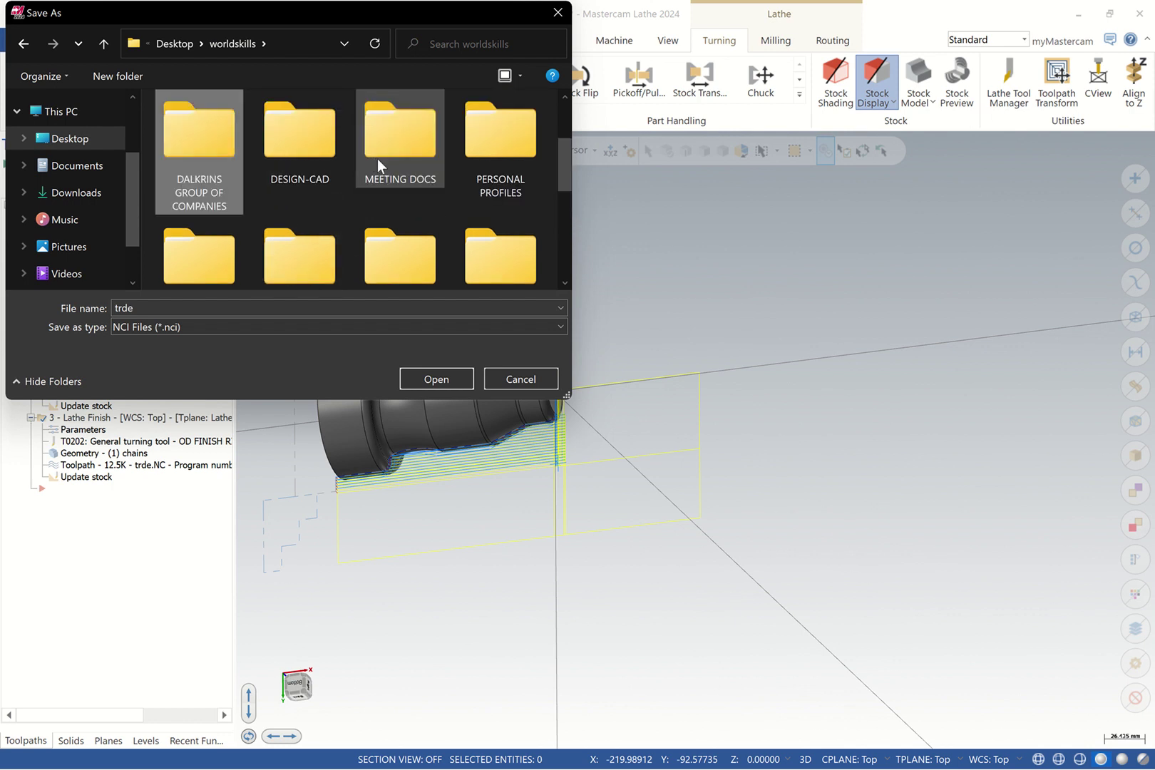
{"action": "double_click", "coordinate": [318, 165]}
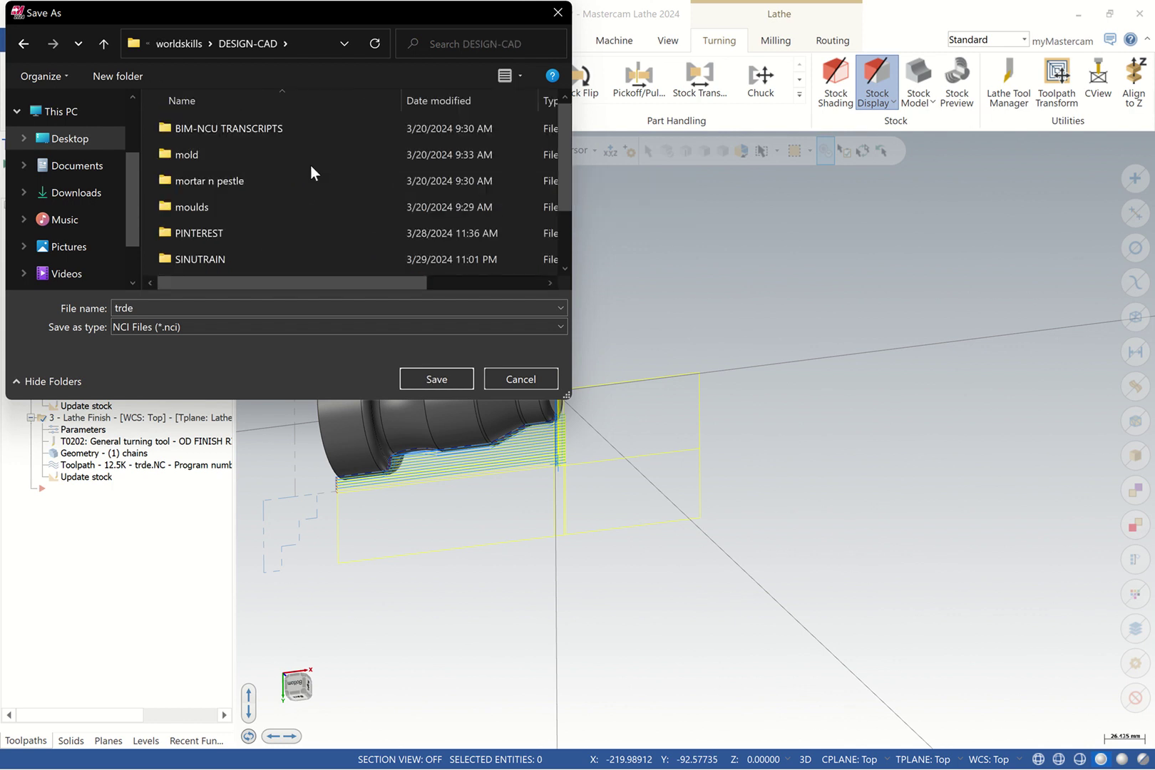
{"action": "left_click", "coordinate": [218, 262]}
{"action": "double_click", "coordinate": [218, 260]}
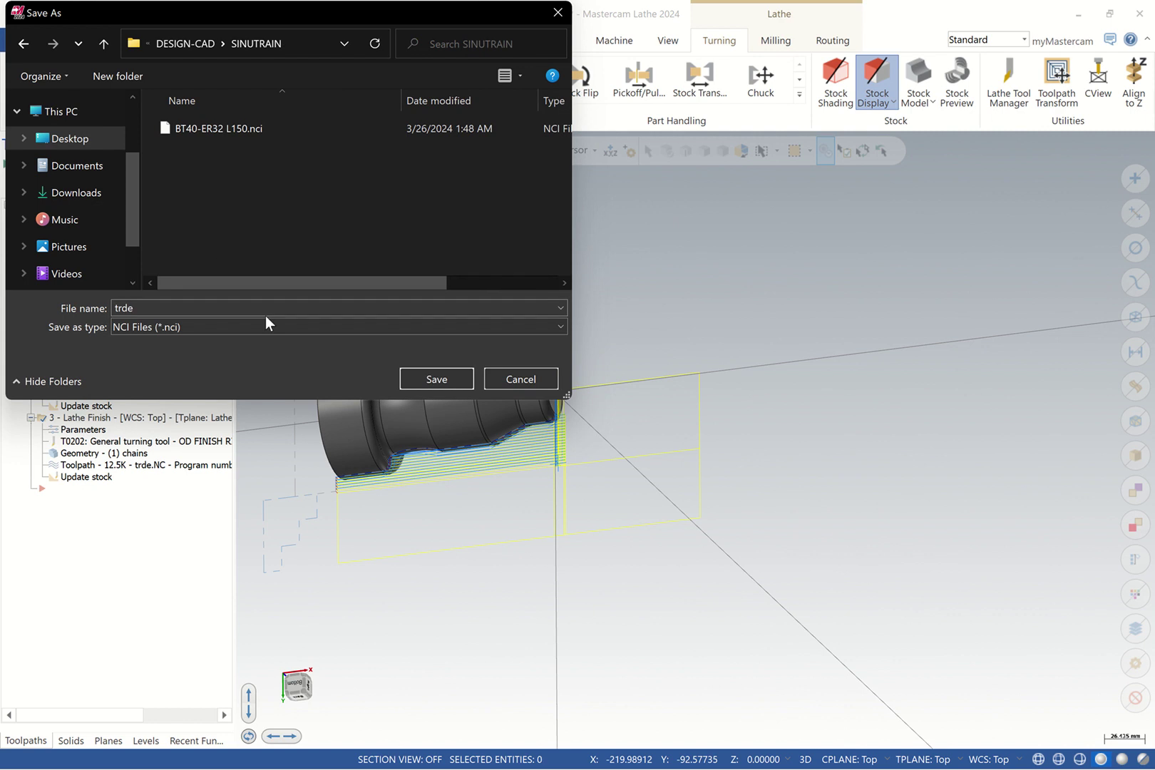
Save the NCI file as ODTURNING.MPF with the NCI Files type
{"action": "double_click", "coordinate": [222, 306]}
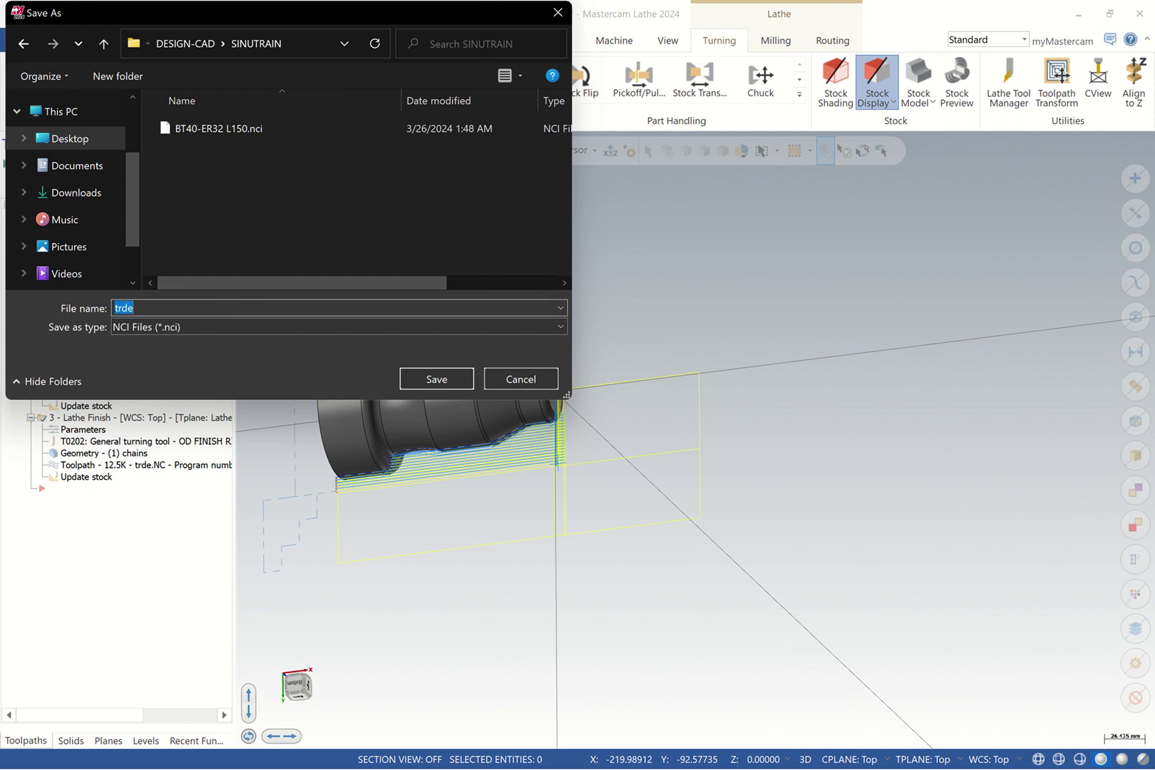
{"action": "type", "text": "TRU"}
{"action": "key", "text": "BackSpace"}
{"action": "key", "text": "BackSpace"}
{"action": "key", "text": "BackSpace"}
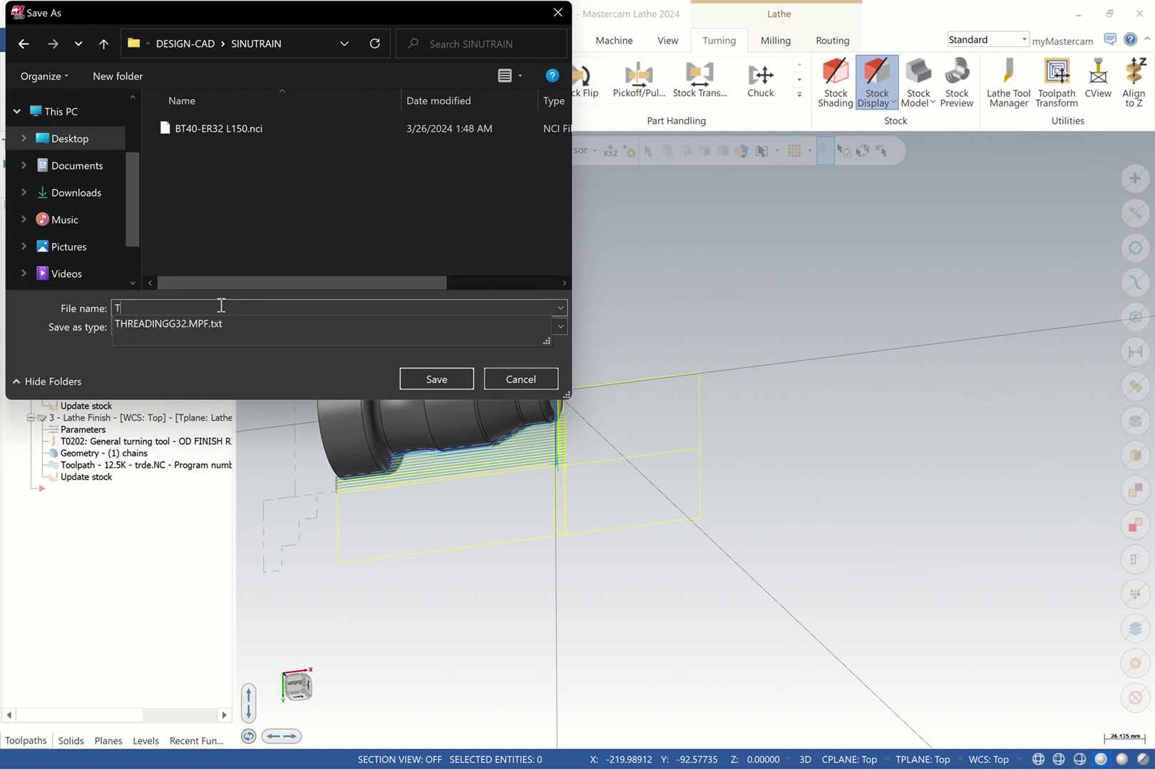
{"action": "type", "text": "TRUN"}
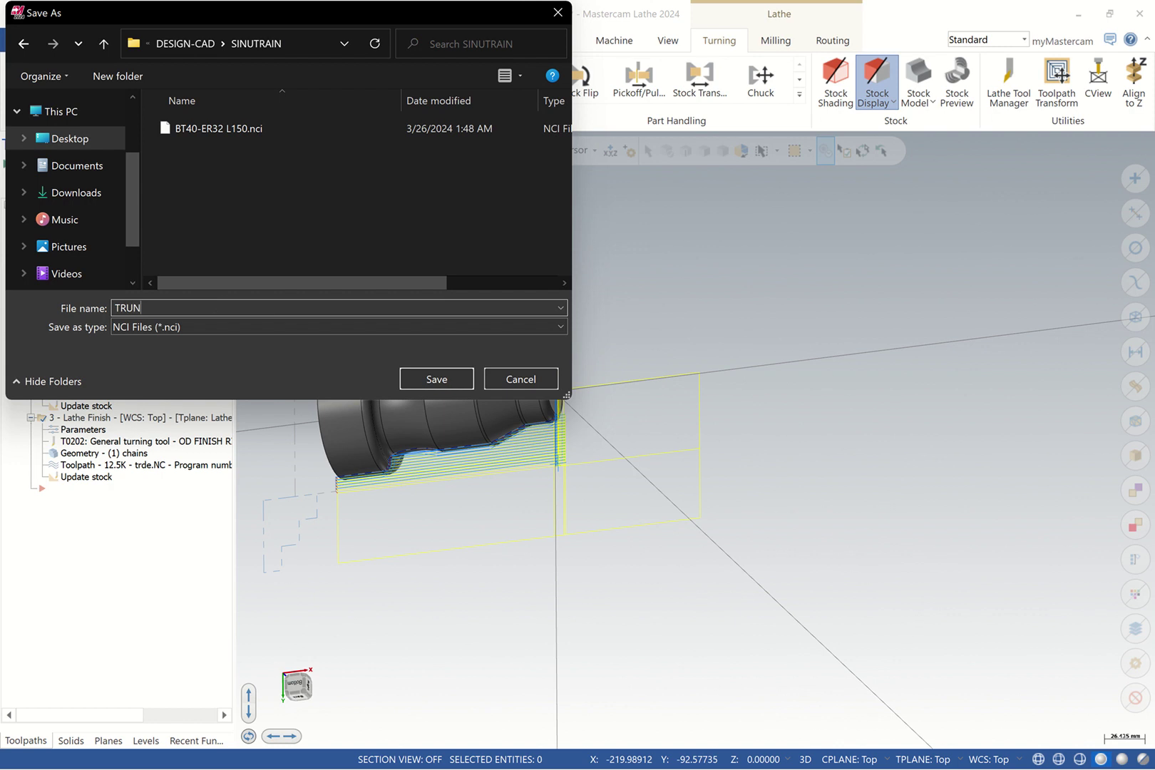
{"action": "key", "text": "BackSpace"}
{"action": "key", "text": "BackSpace"}
{"action": "key", "text": "BackSpace"}
{"action": "key", "text": "BackSpace"}
{"action": "type", "text": "ODTURNNG"}
{"action": "key", "text": "BackSpace"}
{"action": "key", "text": "BackSpace"}
{"action": "type", "text": "ING.MPF"}
{"action": "left_click", "coordinate": [421, 327]}
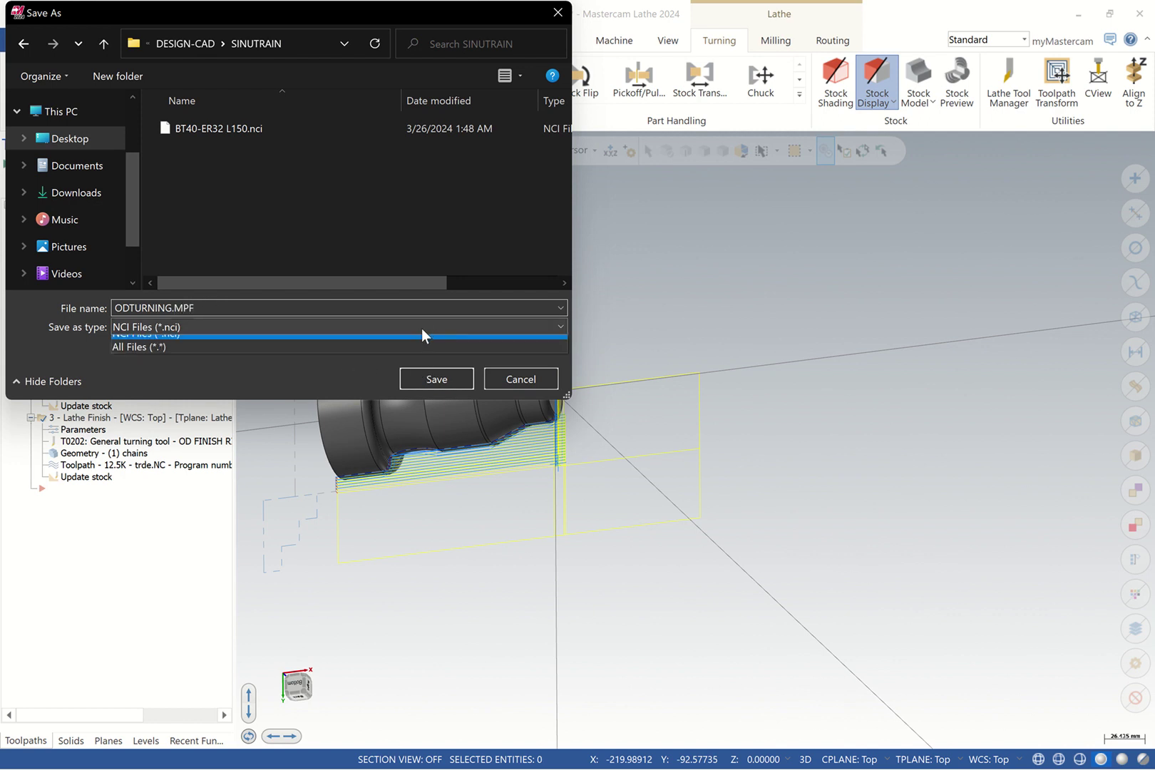
{"action": "left_click", "coordinate": [359, 247]}
{"action": "left_click", "coordinate": [443, 376]}
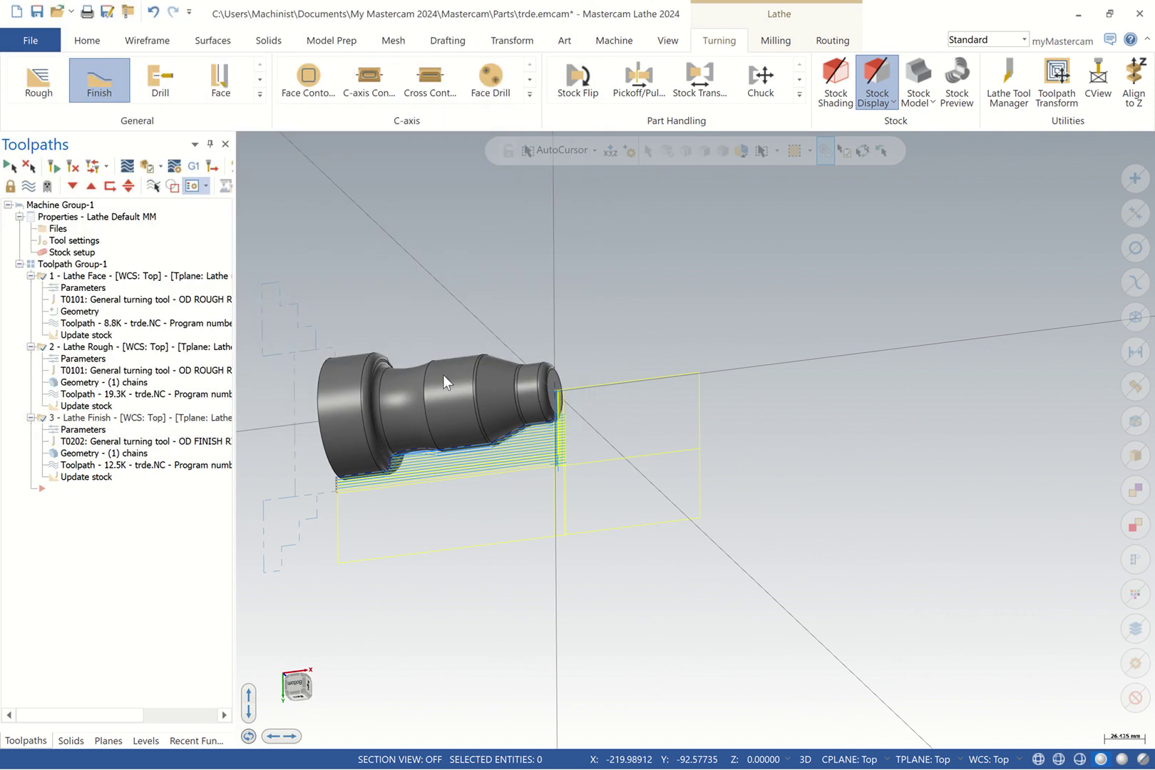
Save the NC file as ODTURNING.MPF with the NC Files type
{"action": "left_click", "coordinate": [358, 326]}
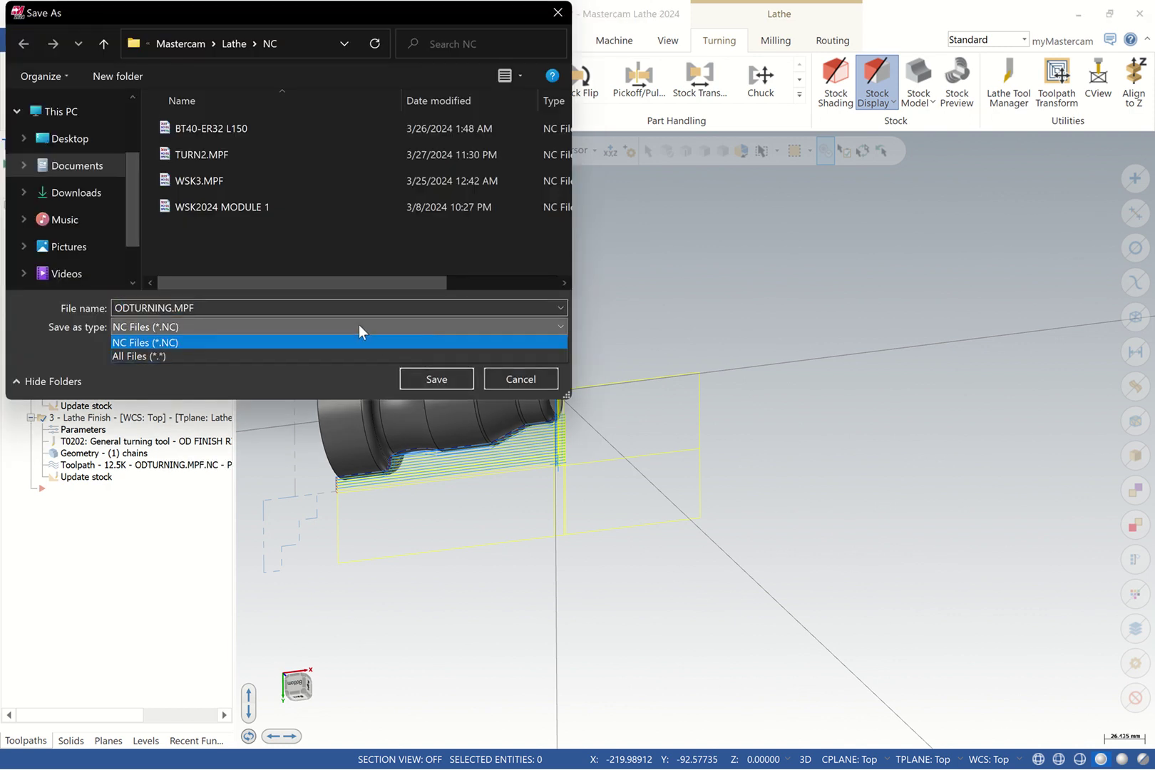
{"action": "left_click", "coordinate": [344, 258]}
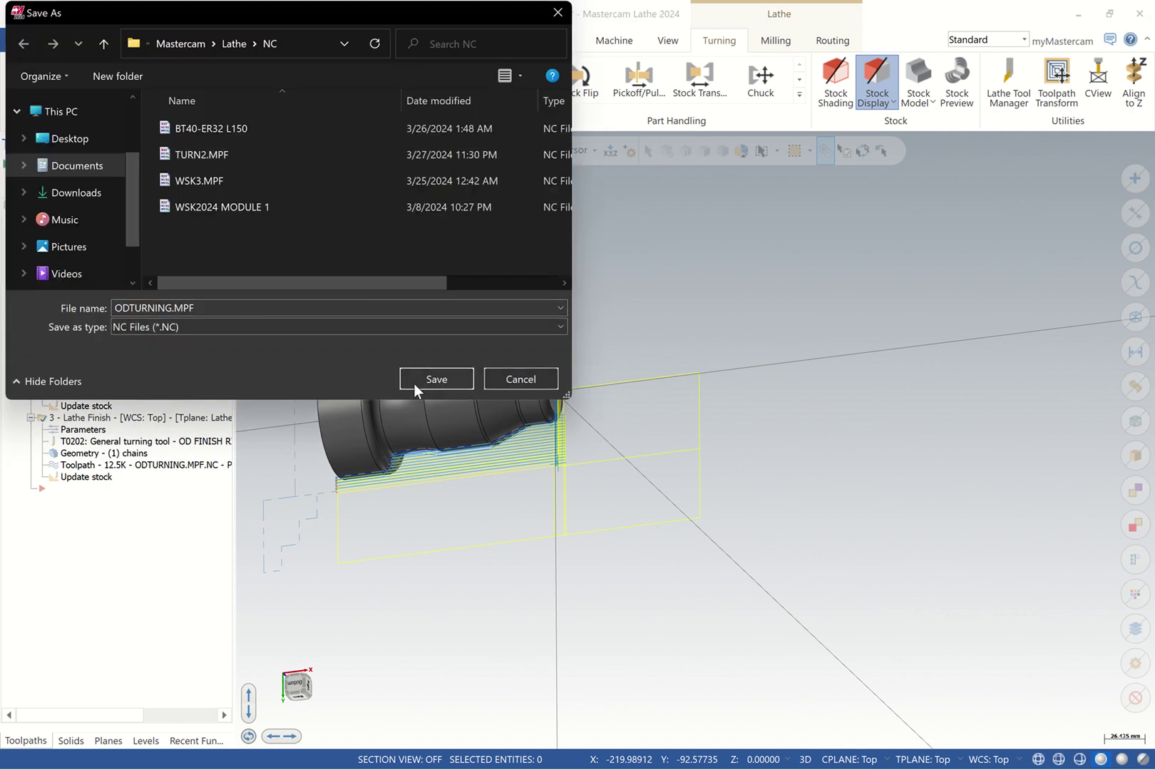
{"action": "left_click", "coordinate": [439, 380]}
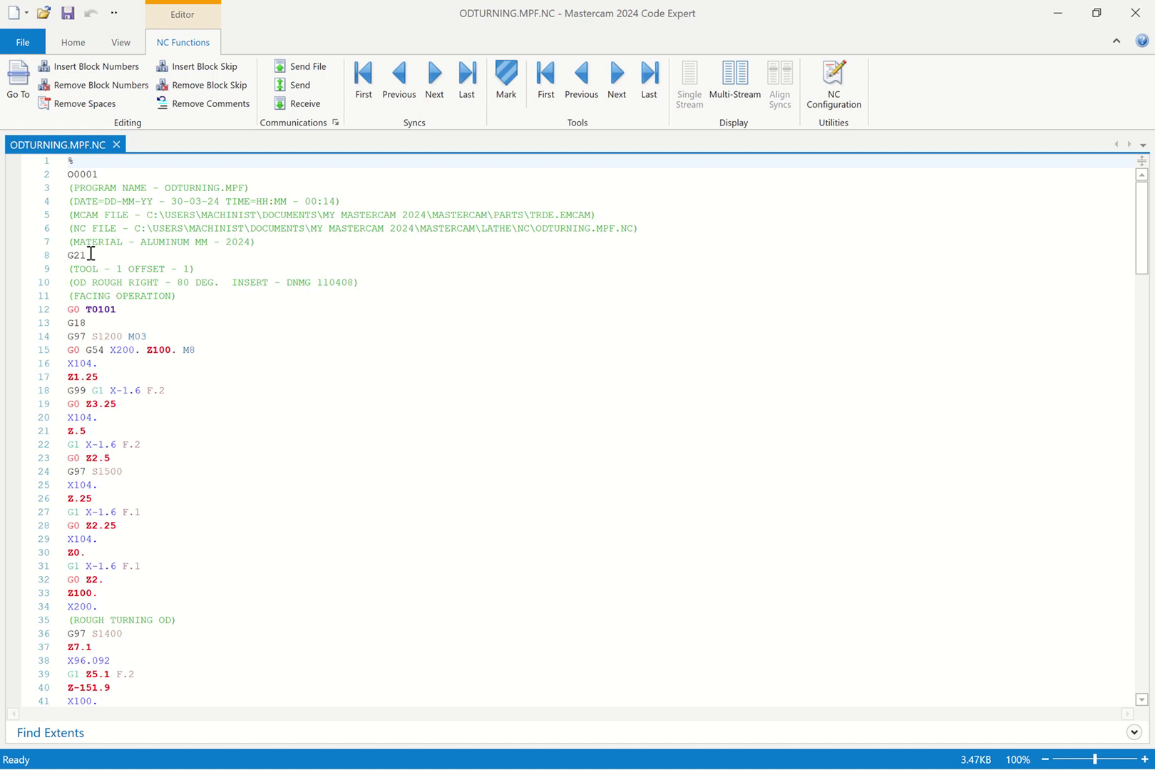
Select lines 1 to 6, the header comments of the ODTURNING.MPF.NC program
{"action": "left_click_drag", "start_coordinate": [269, 241], "coordinate": [77, 148]}
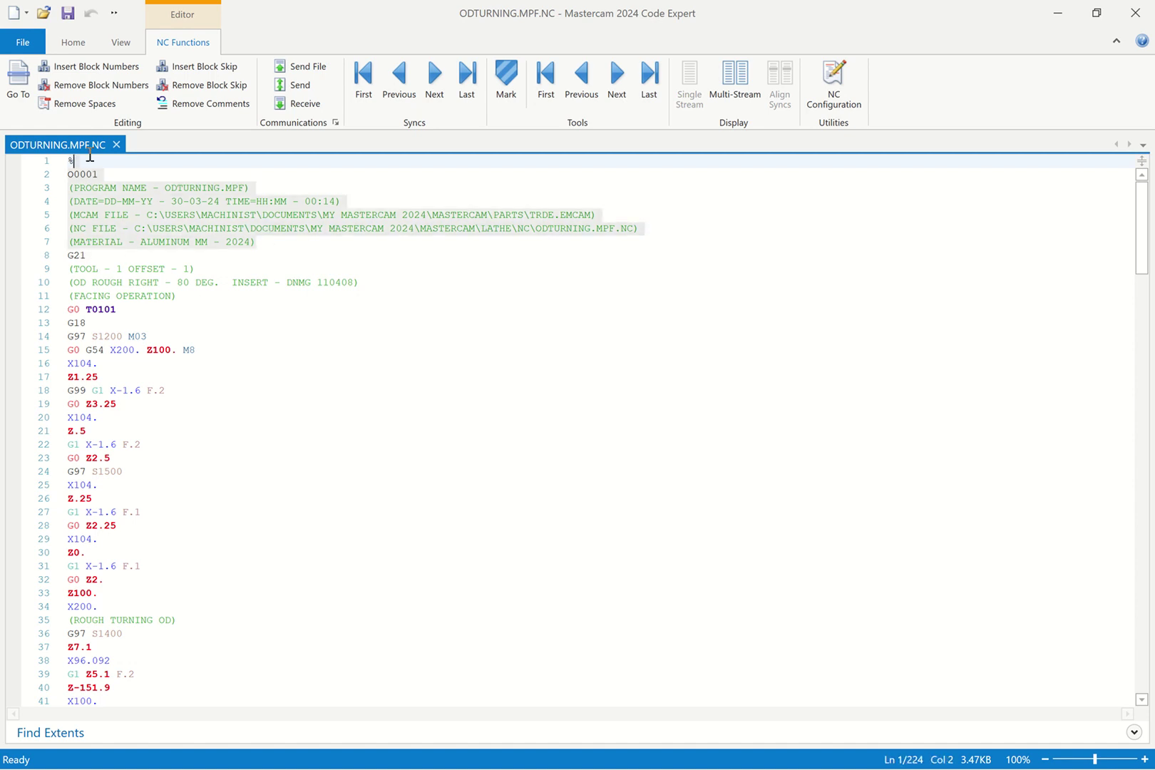
{"action": "left_click", "coordinate": [172, 203]}
{"action": "left_click_drag", "start_coordinate": [654, 234], "coordinate": [52, 167]}
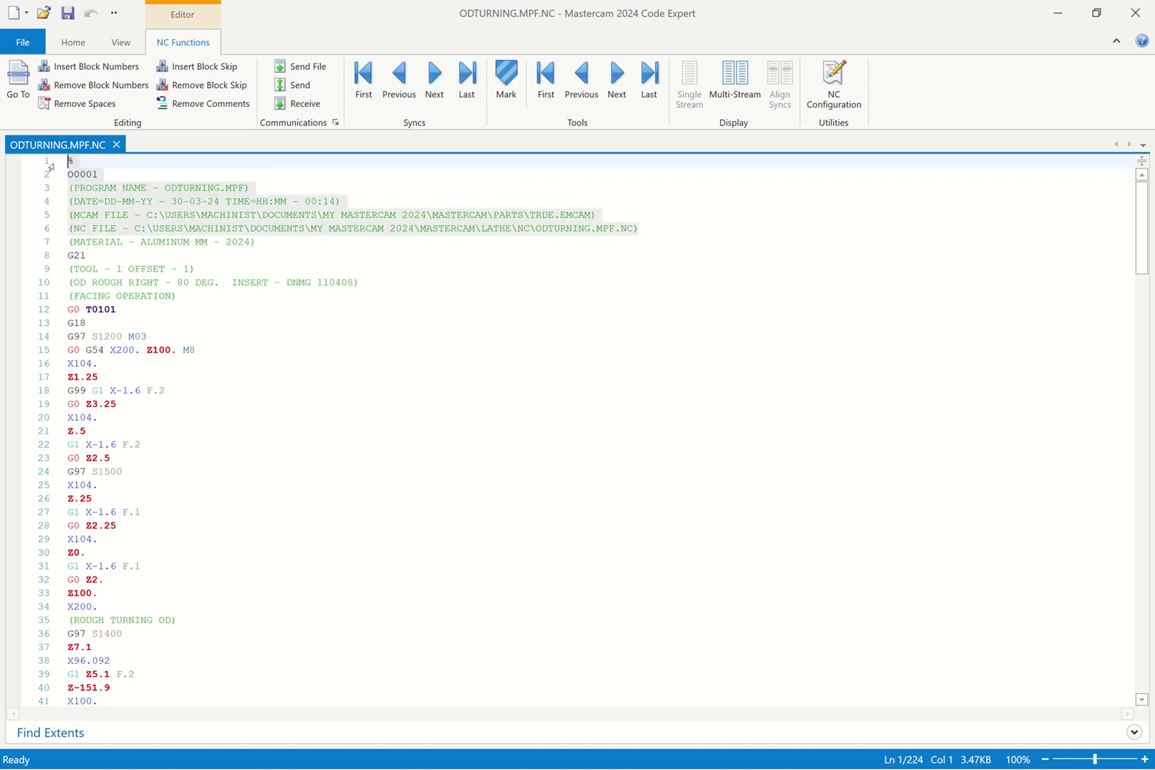
Delete the selected header lines and type G291 (Sinumerik 802,808,810D T) as line 1
{"action": "key", "text": "Delete"}
{"action": "type", "text": "G291"}
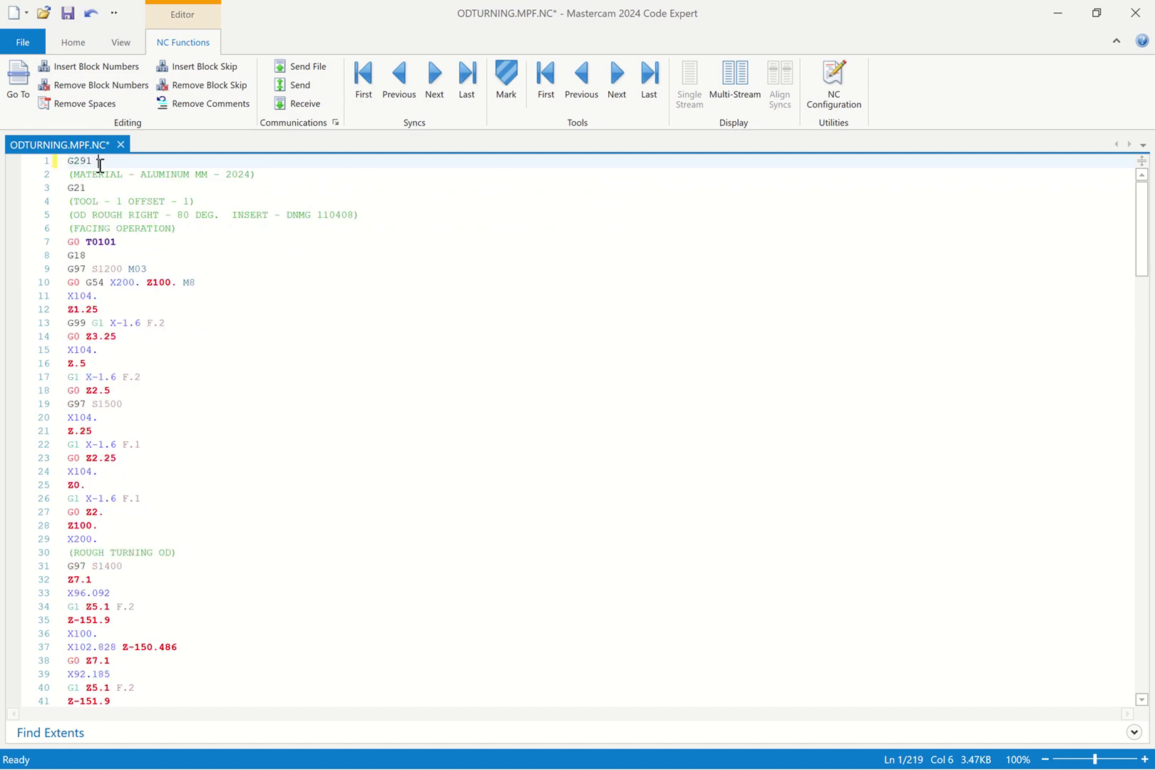
{"action": "type", "text": "  S1"}
{"action": "type", "text": "nu"}
{"action": "type", "text": "meri"}
{"action": "type", "text": "k 808"}
{"action": "key", "text": "BackSpace"}
{"action": "type", "text": "2,808,810D T("}
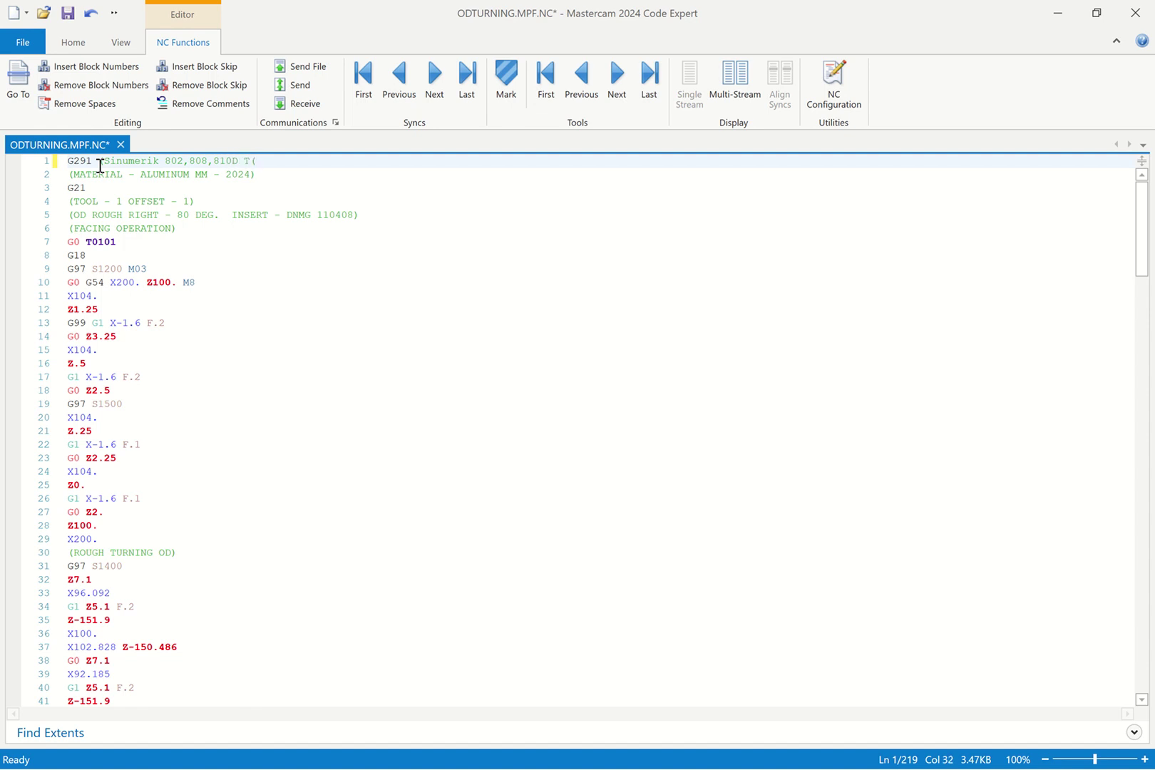
{"action": "key", "text": "BackSpace"}
{"action": "type", "text": ")"}
Change G21 to G70 on line 3 and prefix lines 4–6 with ; comments
{"action": "left_click", "coordinate": [69, 187]}
{"action": "key", "text": "shift+End"}
{"action": "type", "text": "G70"}
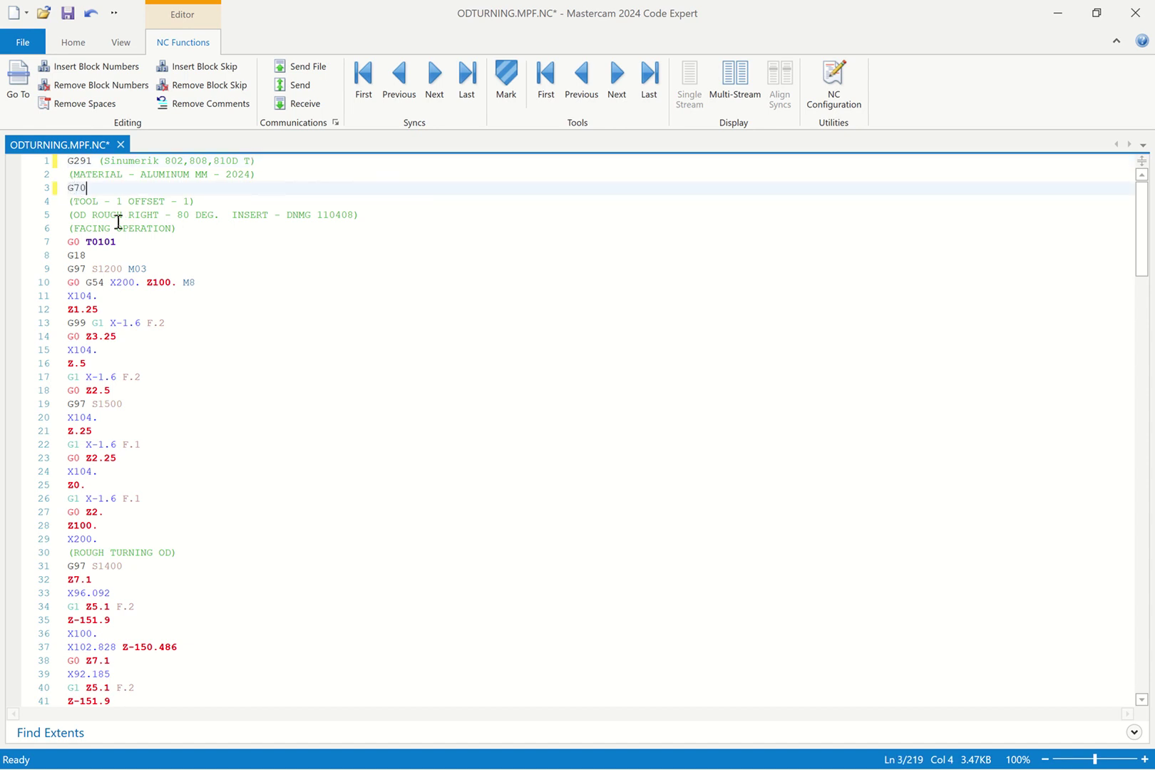
{"action": "left_click", "coordinate": [74, 204]}
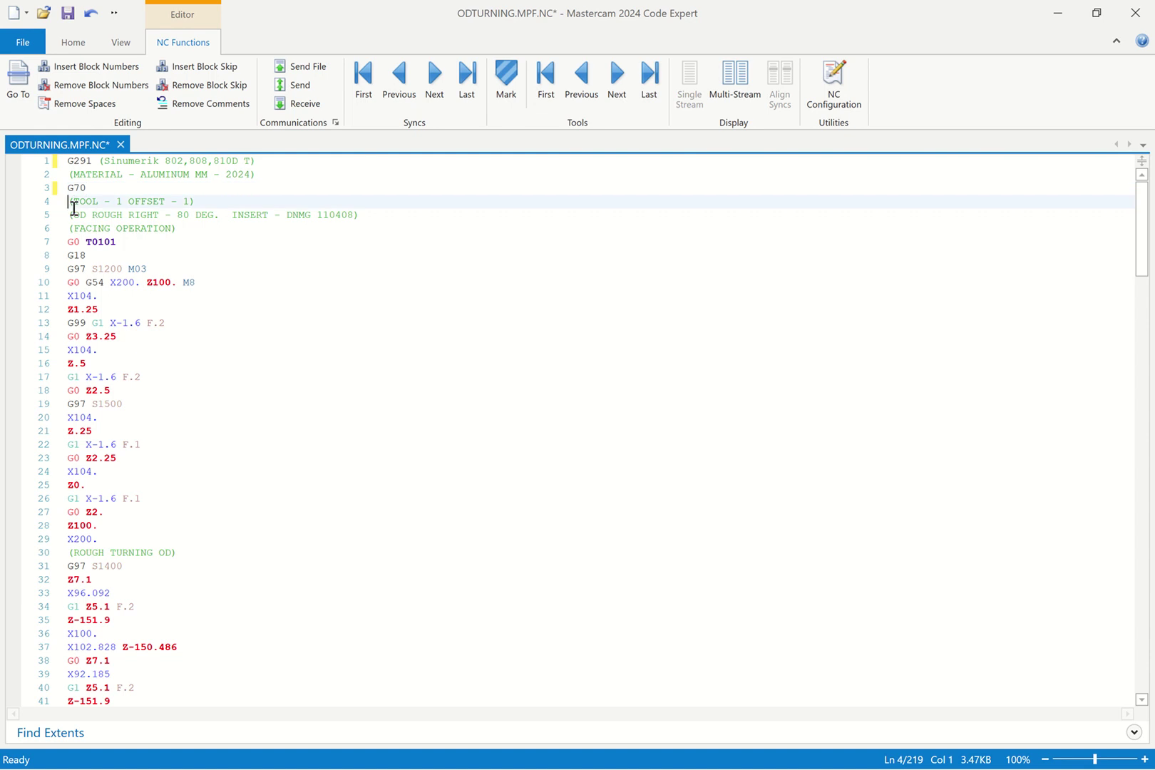
{"action": "type", "text": ";"}
{"action": "left_click", "coordinate": [69, 214]}
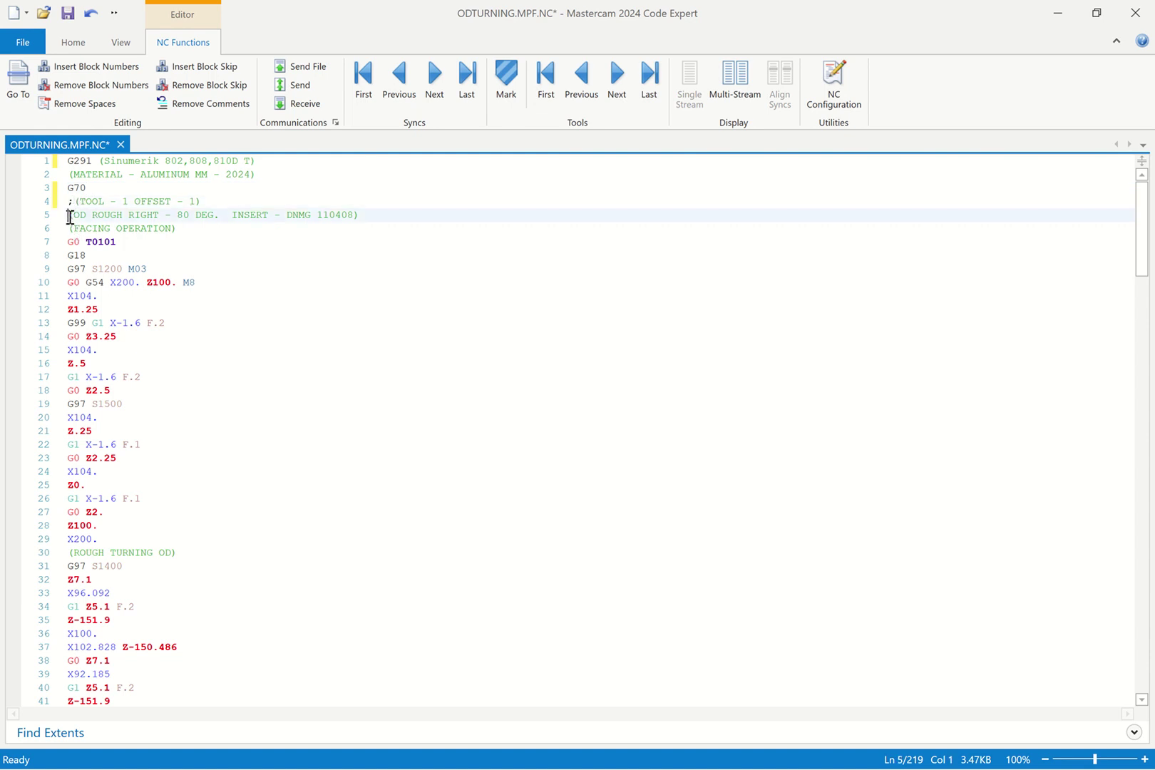
{"action": "type", "text": ";"}
{"action": "left_click", "coordinate": [69, 228]}
{"action": "type", "text": ";"}
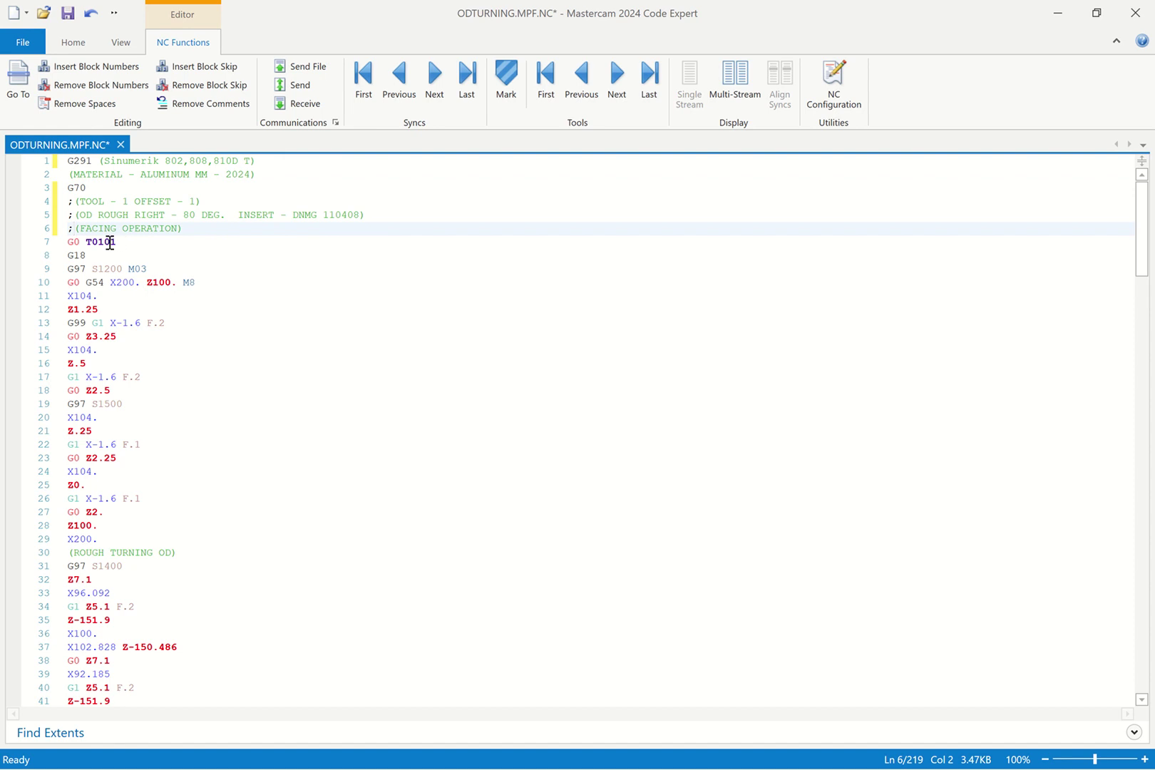
Replace G0 with M6 before T0101 on line 7 and delete G99 from line 13
{"action": "left_click", "coordinate": [64, 242]}
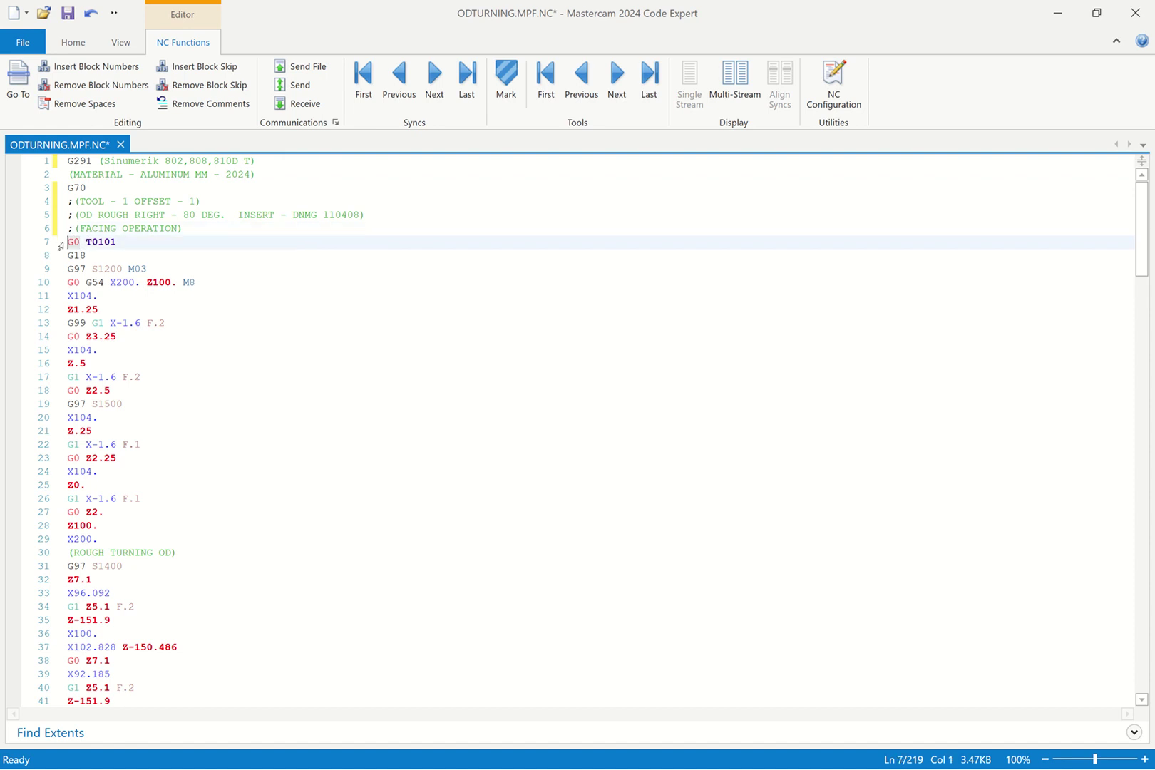
{"action": "key", "text": "Delete"}
{"action": "key", "text": "Delete"}
{"action": "type", "text": "m6"}
{"action": "left_click", "coordinate": [67, 325]}
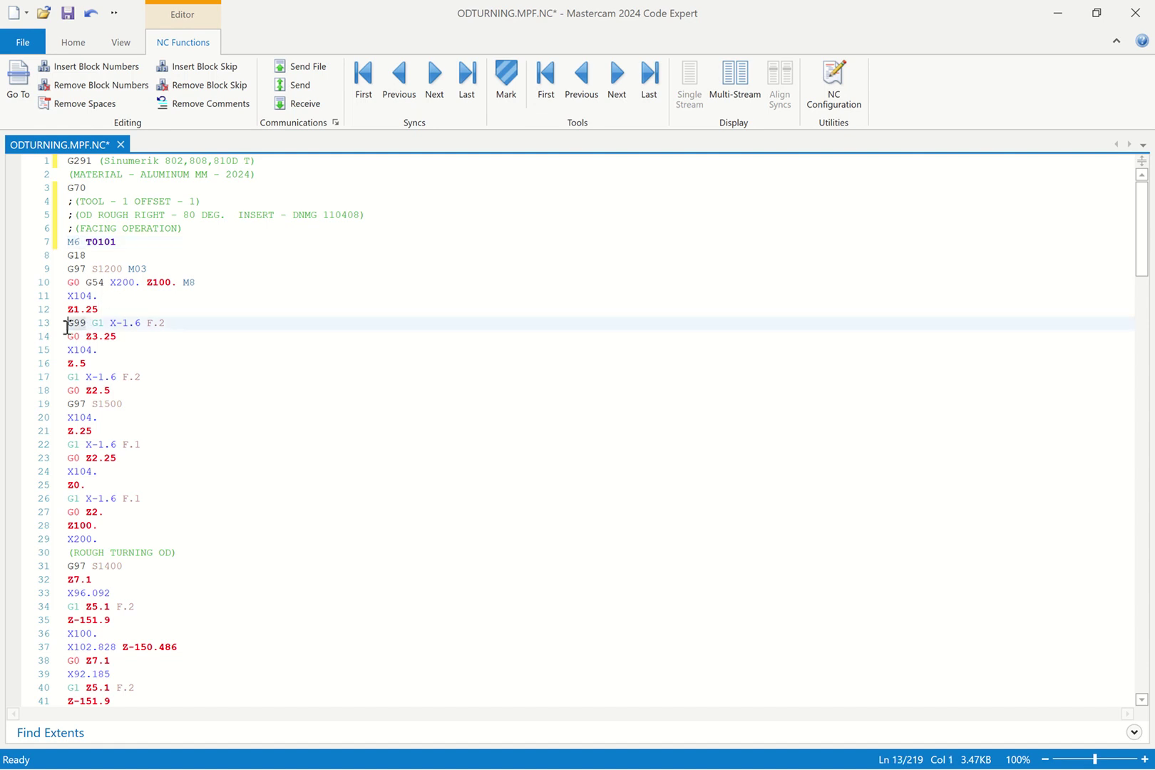
{"action": "key", "text": "Delete"}
{"action": "key", "text": "Delete"}
{"action": "key", "text": "Delete"}
{"action": "key", "text": "Delete"}
{"action": "left_click", "coordinate": [68, 553]}
Comment the ROUGH TURNING OD line with ; and trim the T0202 finishing tool call
{"action": "type", "text": ";"}
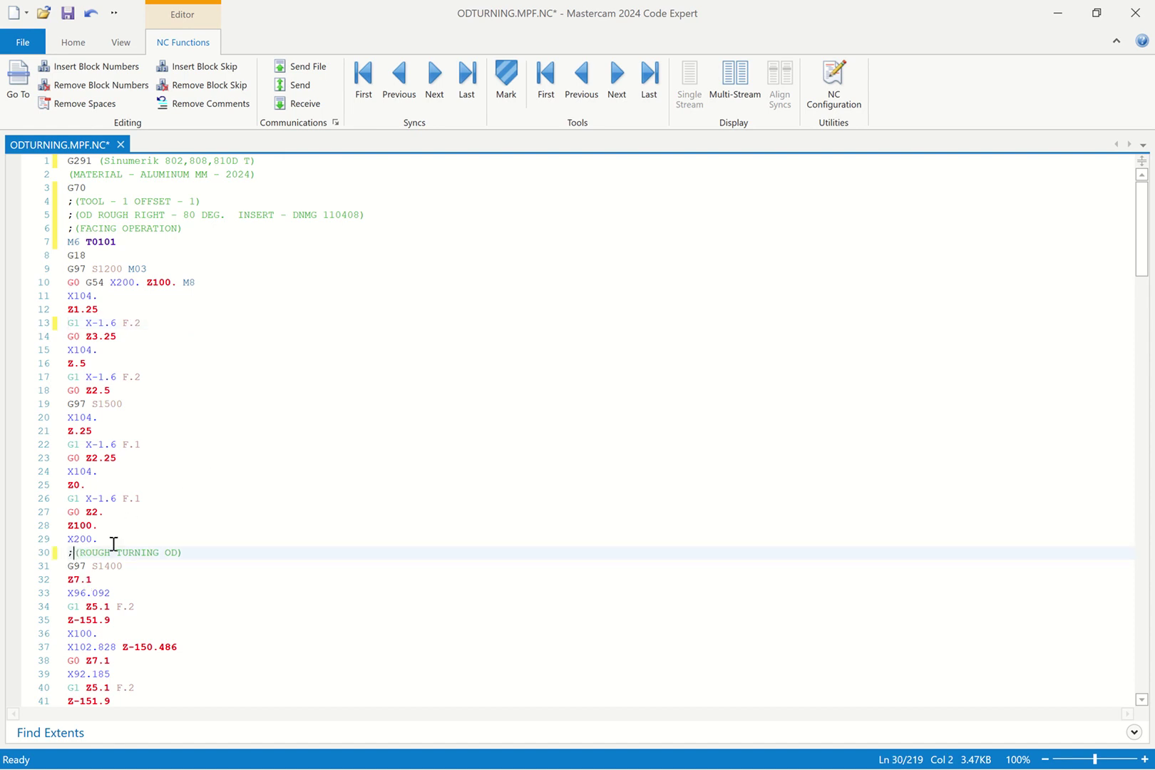
{"action": "scroll", "coordinate": [146, 524], "scroll_direction": "down", "scroll_amount": 3}
{"action": "scroll", "coordinate": [150, 531], "scroll_direction": "down", "scroll_amount": 4}
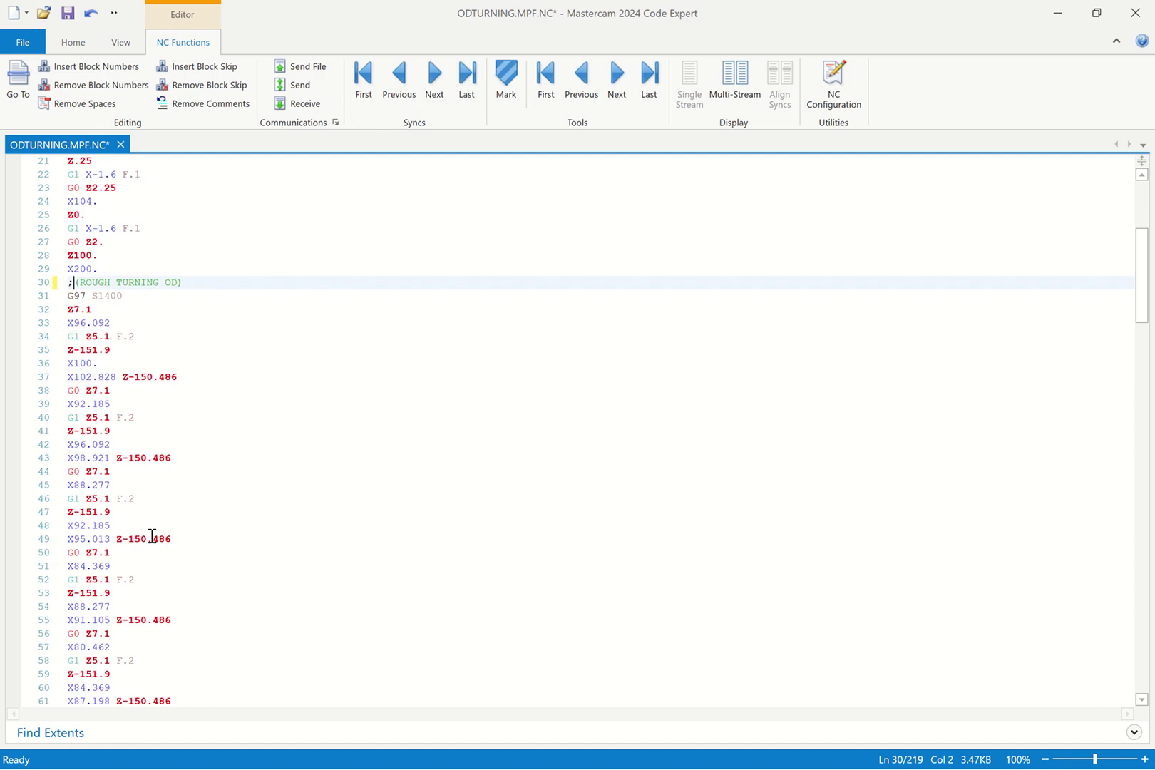
{"action": "scroll", "coordinate": [121, 385], "scroll_direction": "down", "scroll_amount": 4}
{"action": "scroll", "coordinate": [146, 413], "scroll_direction": "down", "scroll_amount": 20}
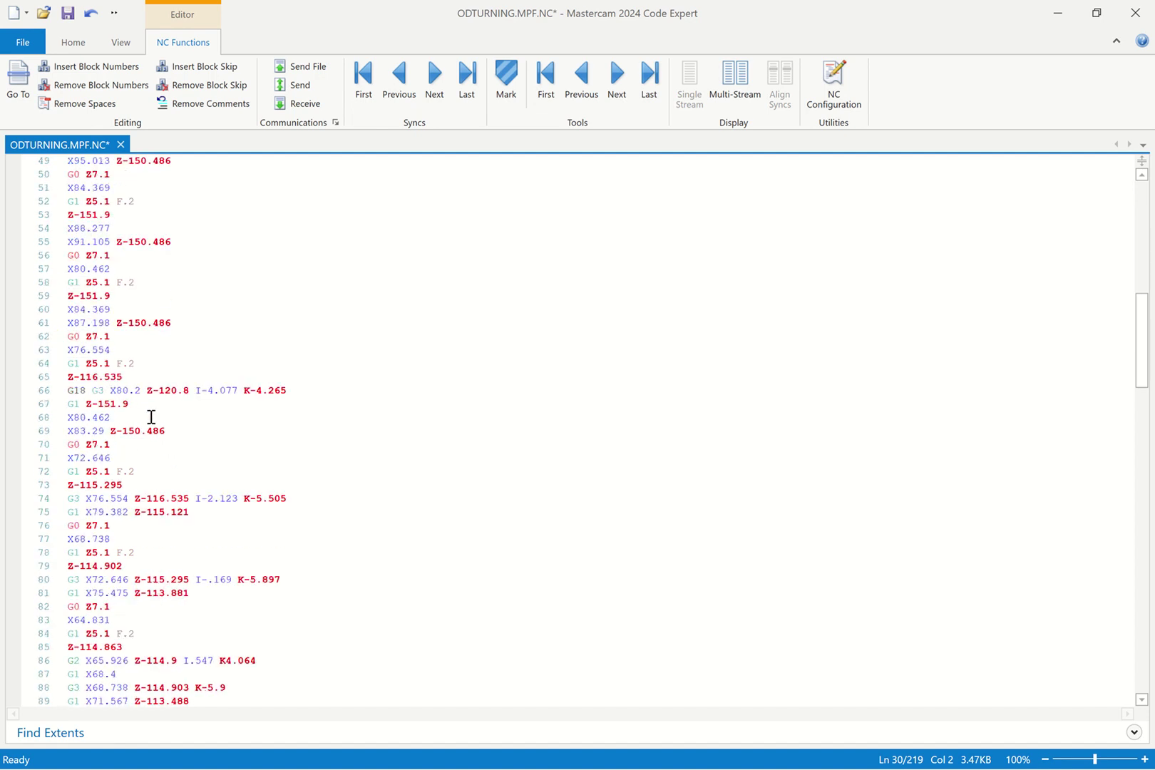
{"action": "scroll", "coordinate": [160, 432], "scroll_direction": "down", "scroll_amount": 9}
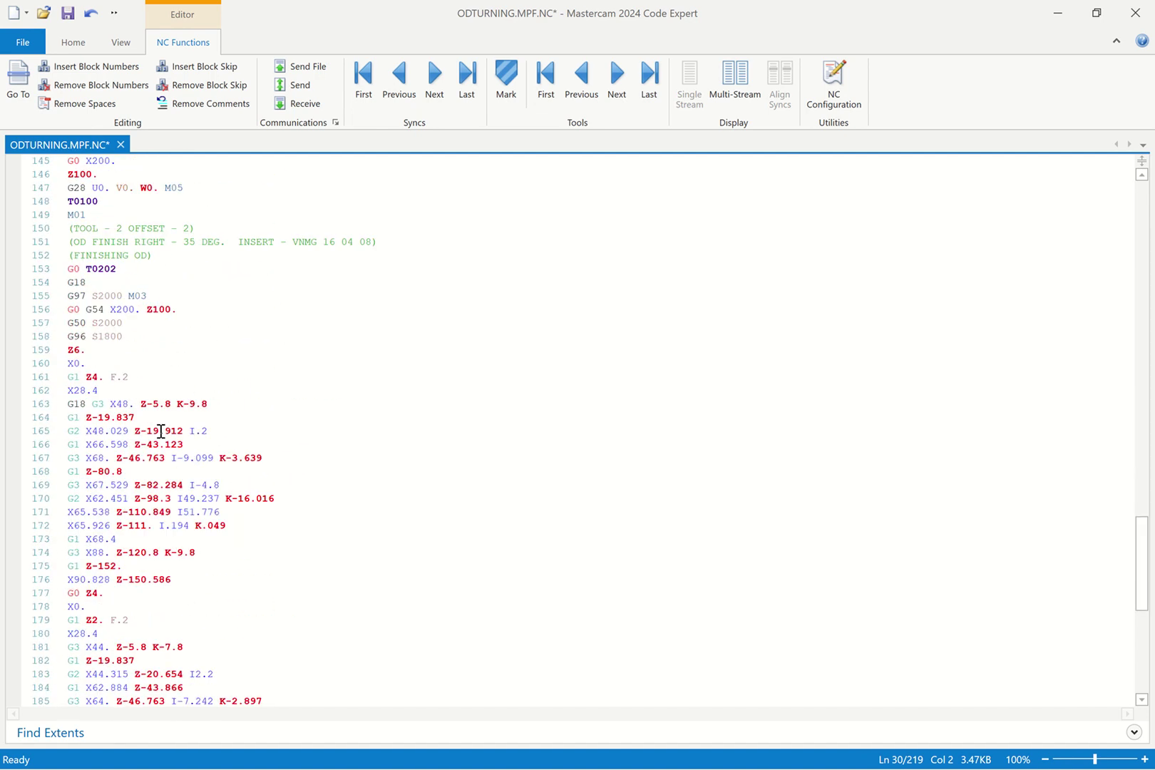
{"action": "scroll", "coordinate": [100, 296], "scroll_direction": "up", "scroll_amount": 1}
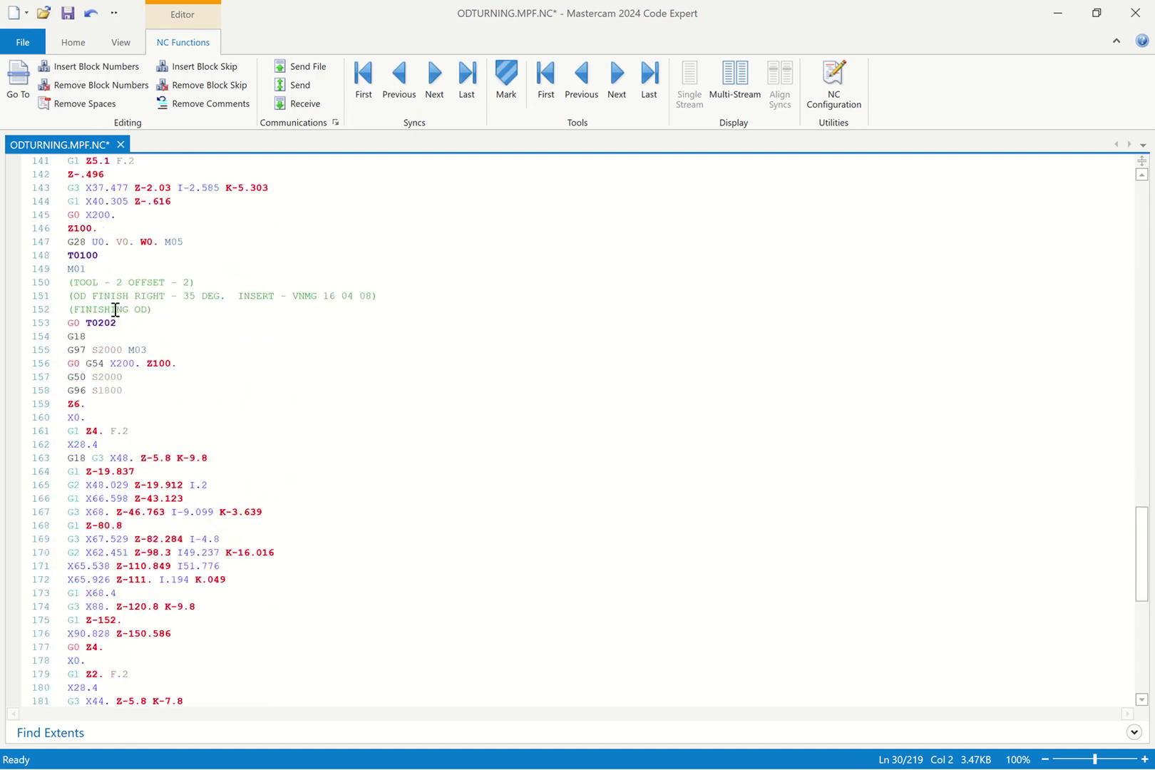
{"action": "left_click", "coordinate": [118, 322]}
{"action": "key", "text": "BackSpace"}
{"action": "key", "text": "BackSpace"}
{"action": "key", "text": "BackSpace"}
{"action": "key", "text": "BackSpace"}
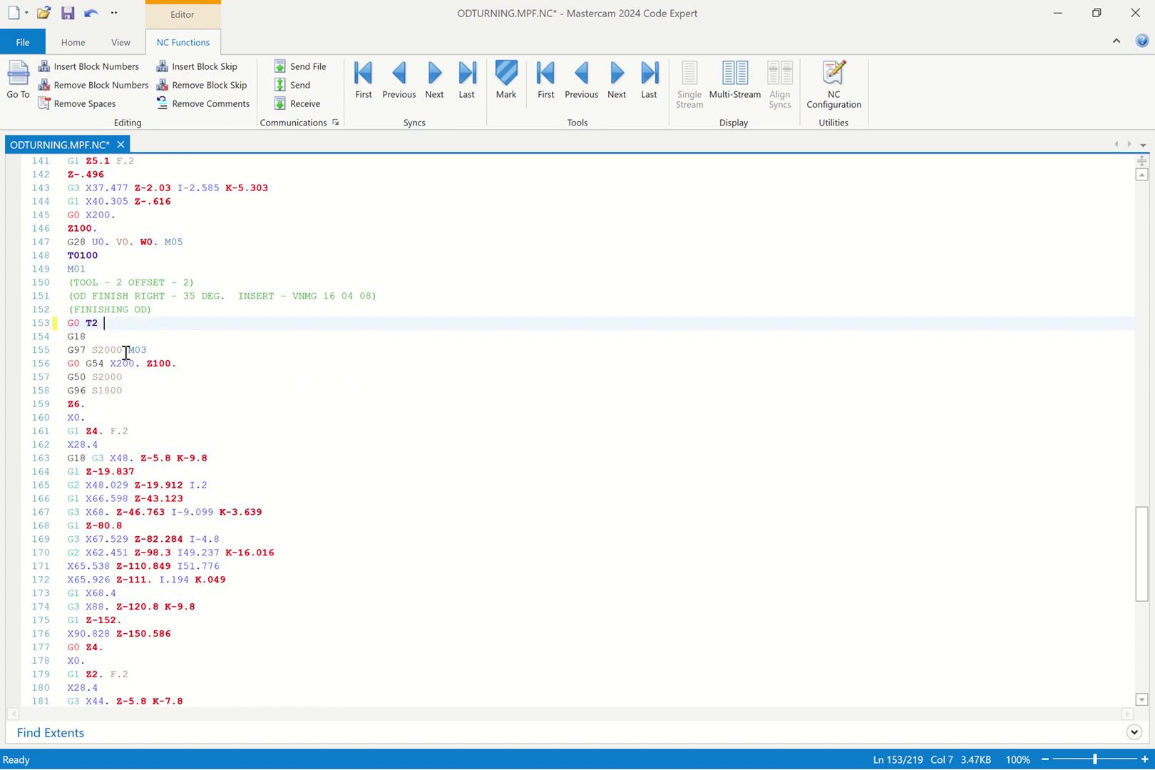
Start tool 2 comment lines 150, 151 and 152 with semicolons
{"action": "left_click", "coordinate": [73, 283]}
{"action": "key", "text": "BackSpace"}
{"action": "type", "text": "'"}
{"action": "left_click", "coordinate": [72, 299]}
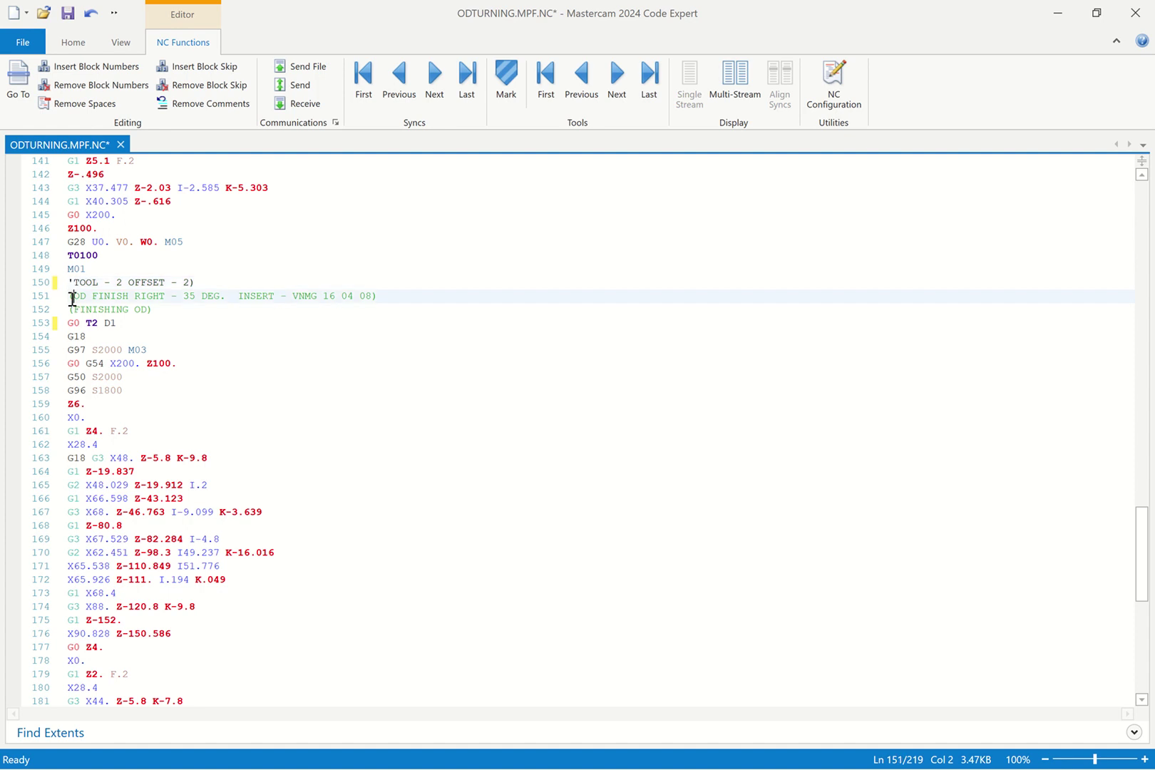
{"action": "left_click", "coordinate": [74, 286]}
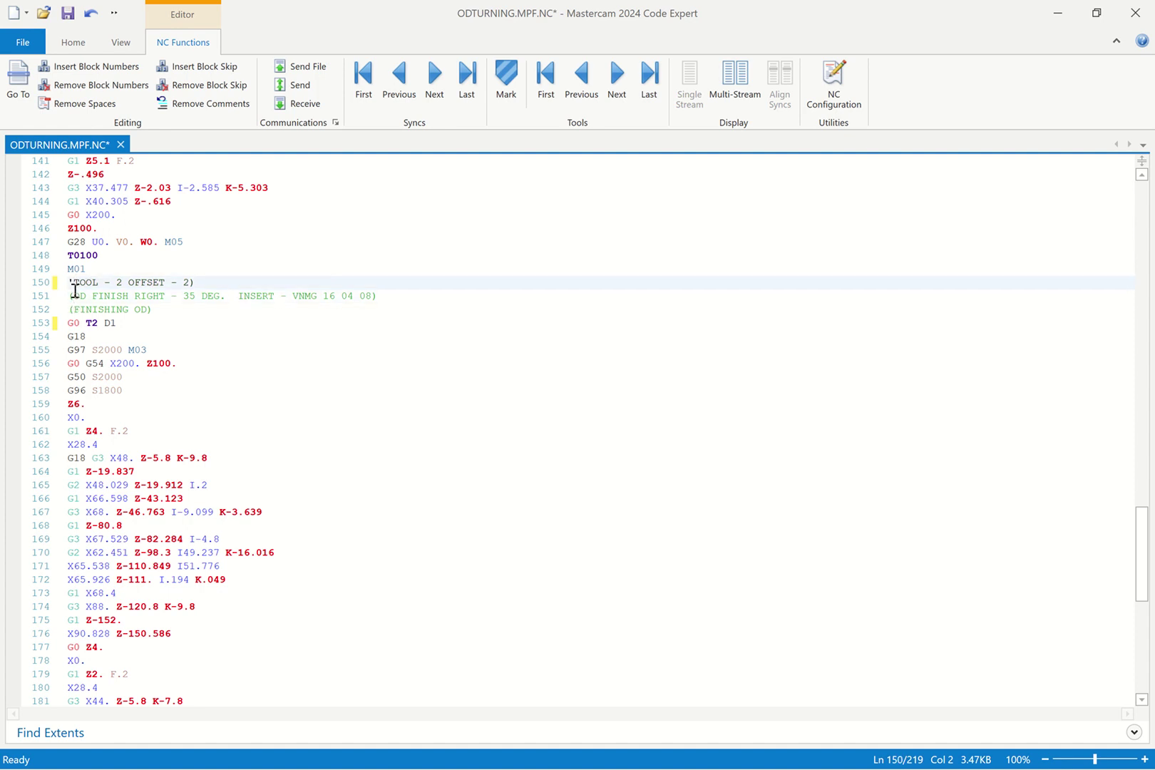
{"action": "key", "text": "BackSpace"}
{"action": "type", "text": ";"}
{"action": "left_click", "coordinate": [74, 298]}
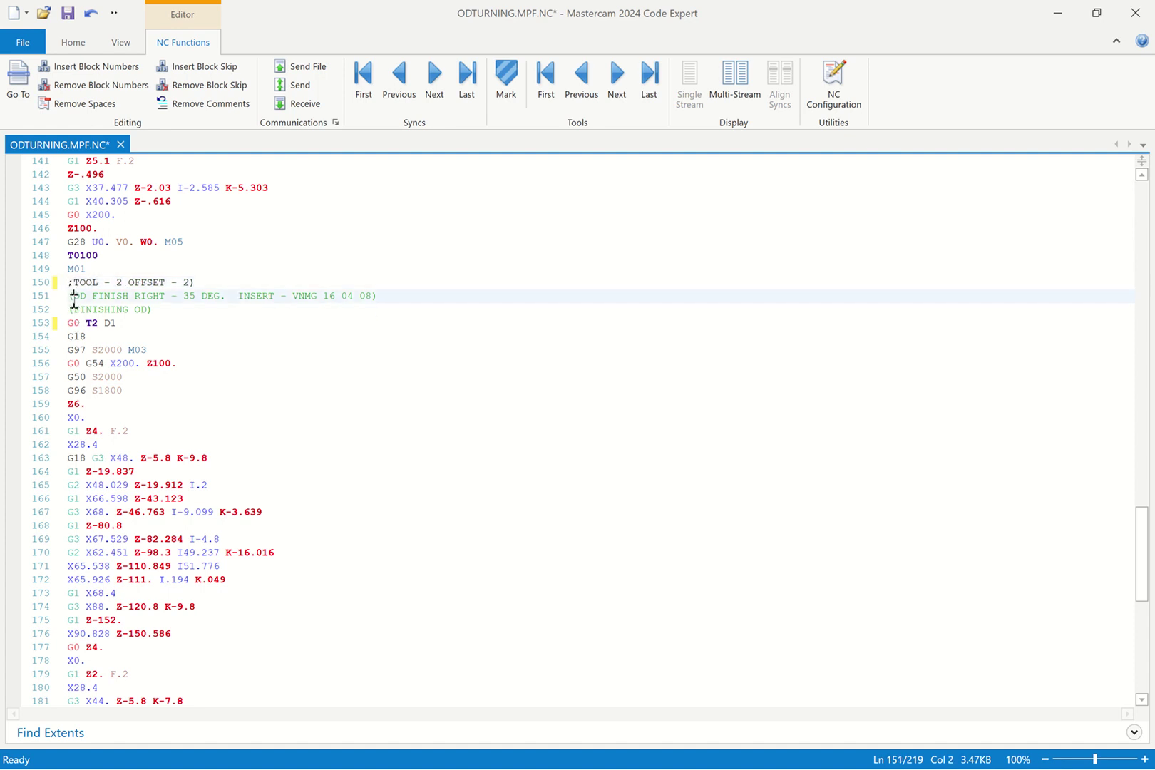
{"action": "type", "text": ";"}
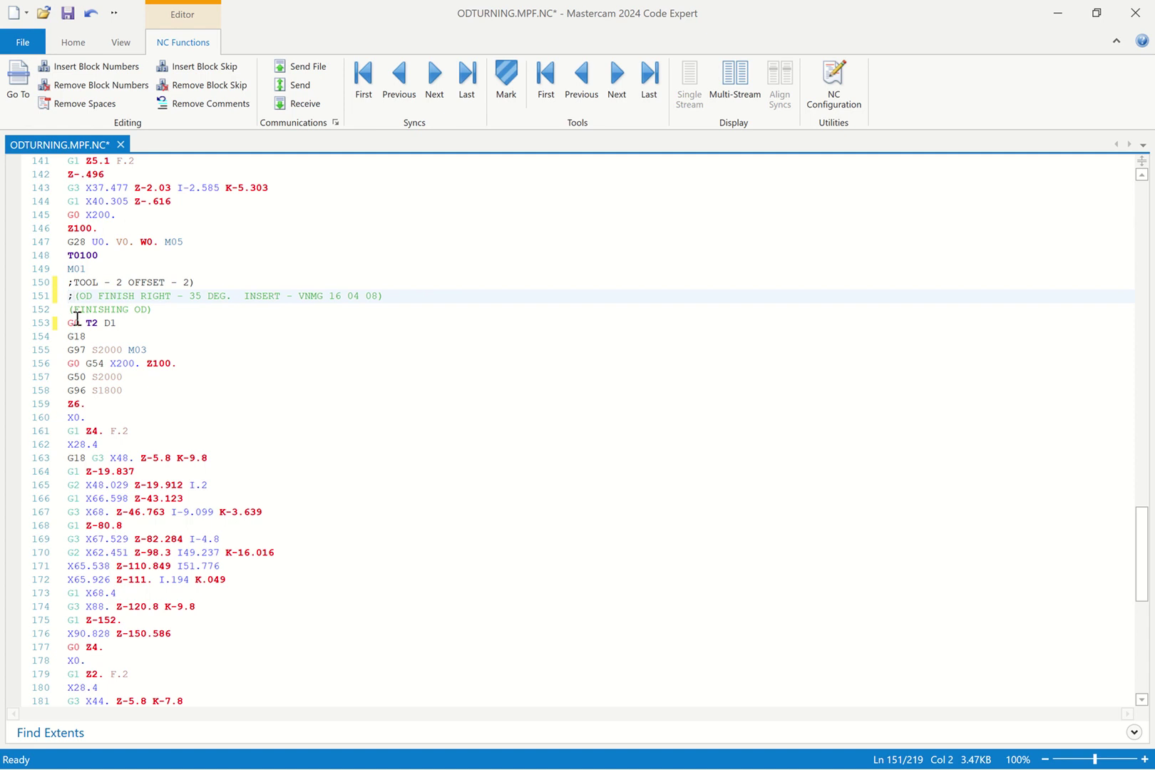
{"action": "left_click", "coordinate": [73, 311]}
{"action": "type", "text": ";"}
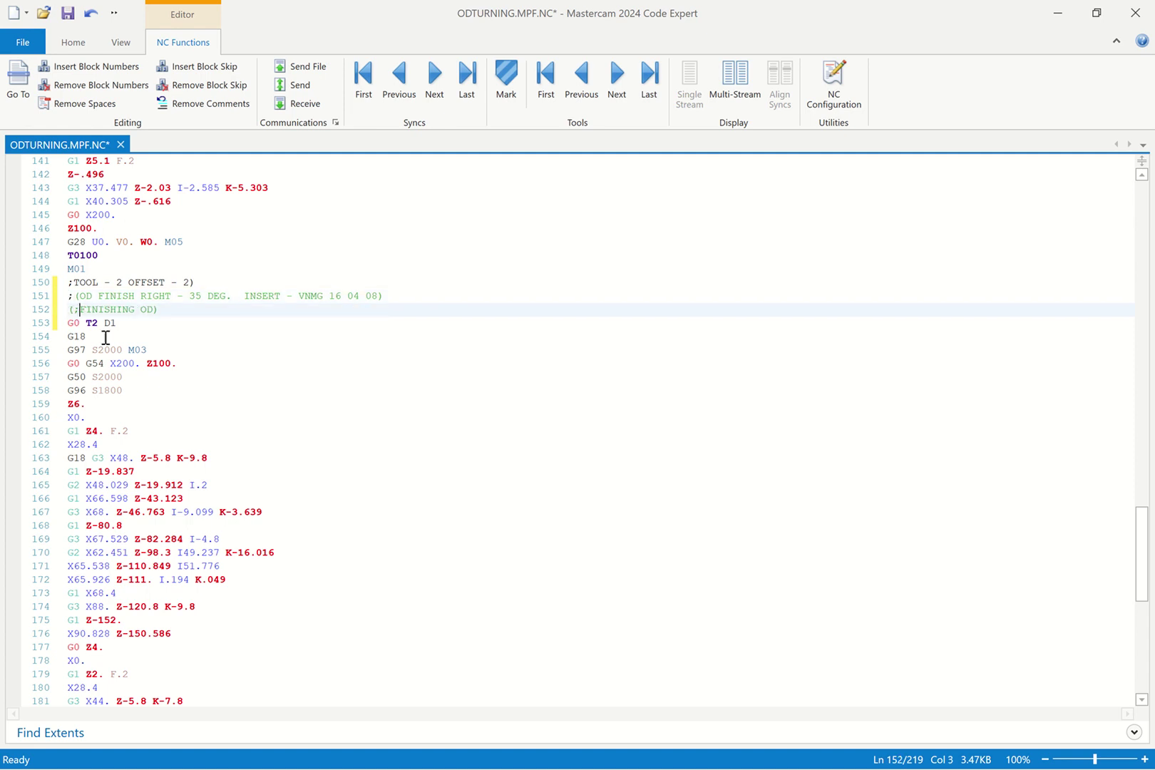
{"action": "key", "text": "BackSpace"}
Add a ';' comment prefix and delete the T0100 and G28 U0. V0. W0. M05 lines at 147–148
{"action": "type", "text": ";"}
{"action": "scroll", "coordinate": [132, 331], "scroll_direction": "up", "scroll_amount": 1}
{"action": "scroll", "coordinate": [132, 332], "scroll_direction": "up", "scroll_amount": 4}
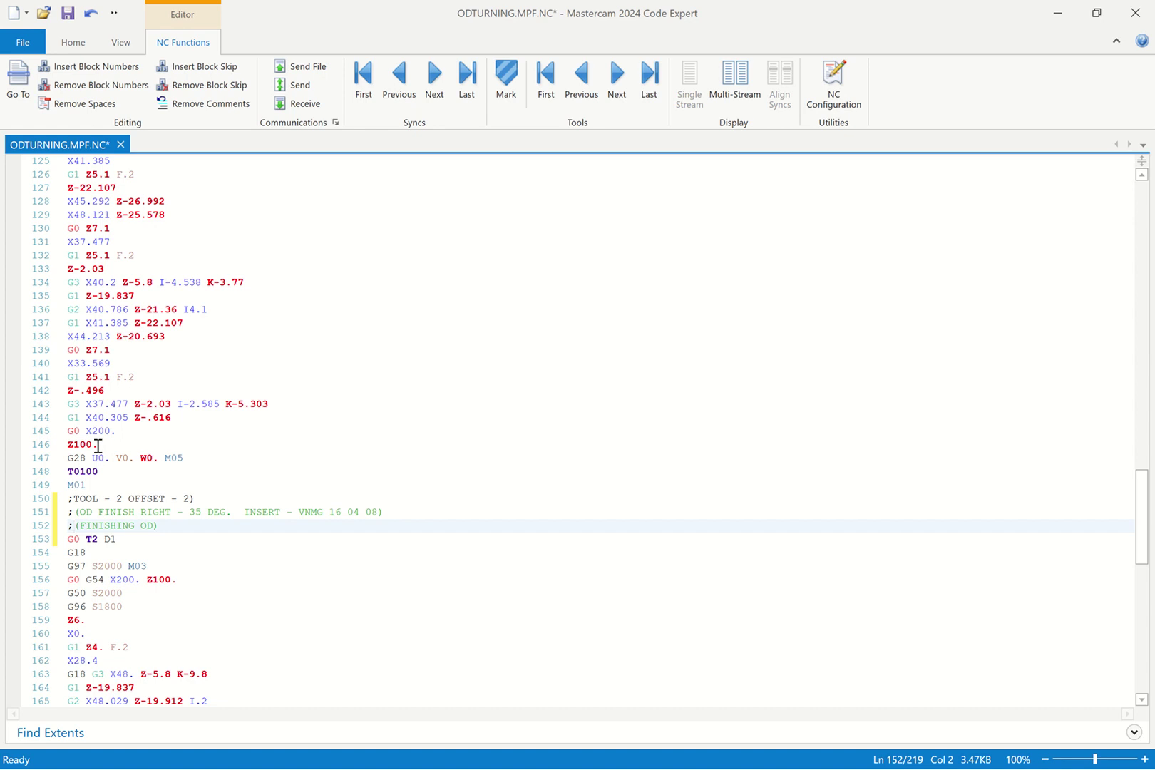
{"action": "left_click", "coordinate": [60, 472]}
{"action": "key", "text": "shift+End"}
{"action": "key", "text": "Delete"}
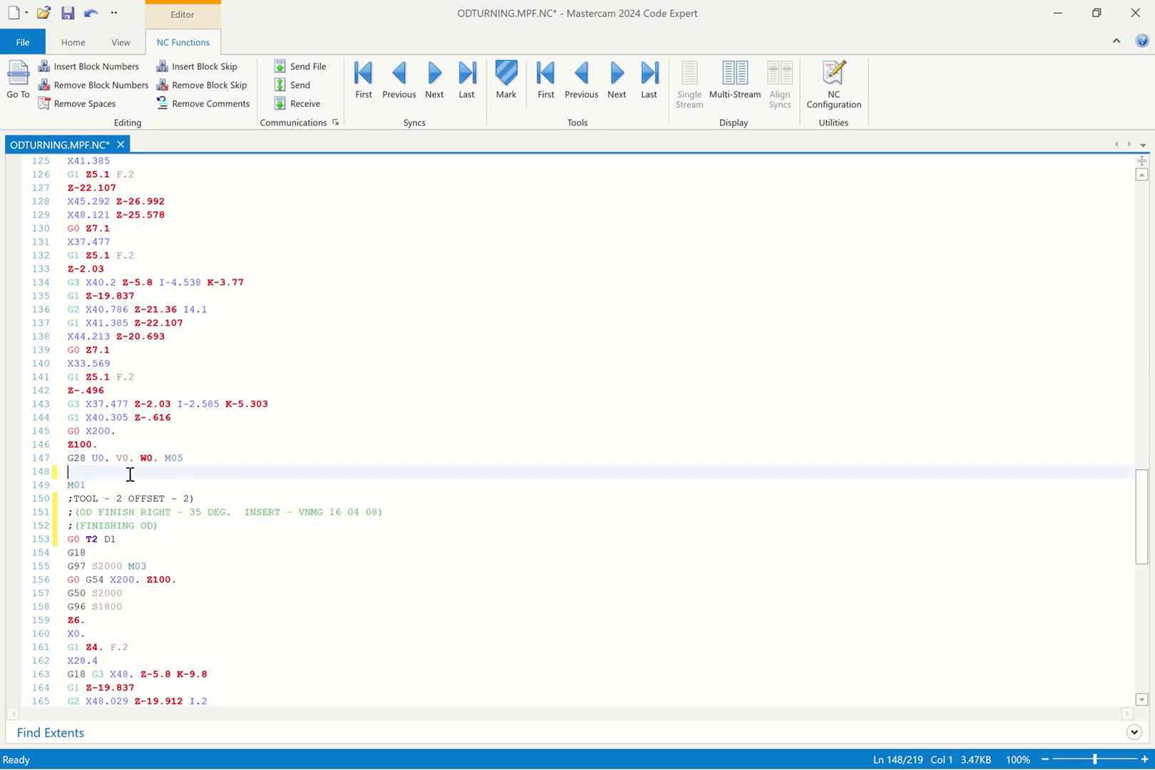
{"action": "left_click", "coordinate": [155, 458]}
{"action": "key", "text": "shift+Home"}
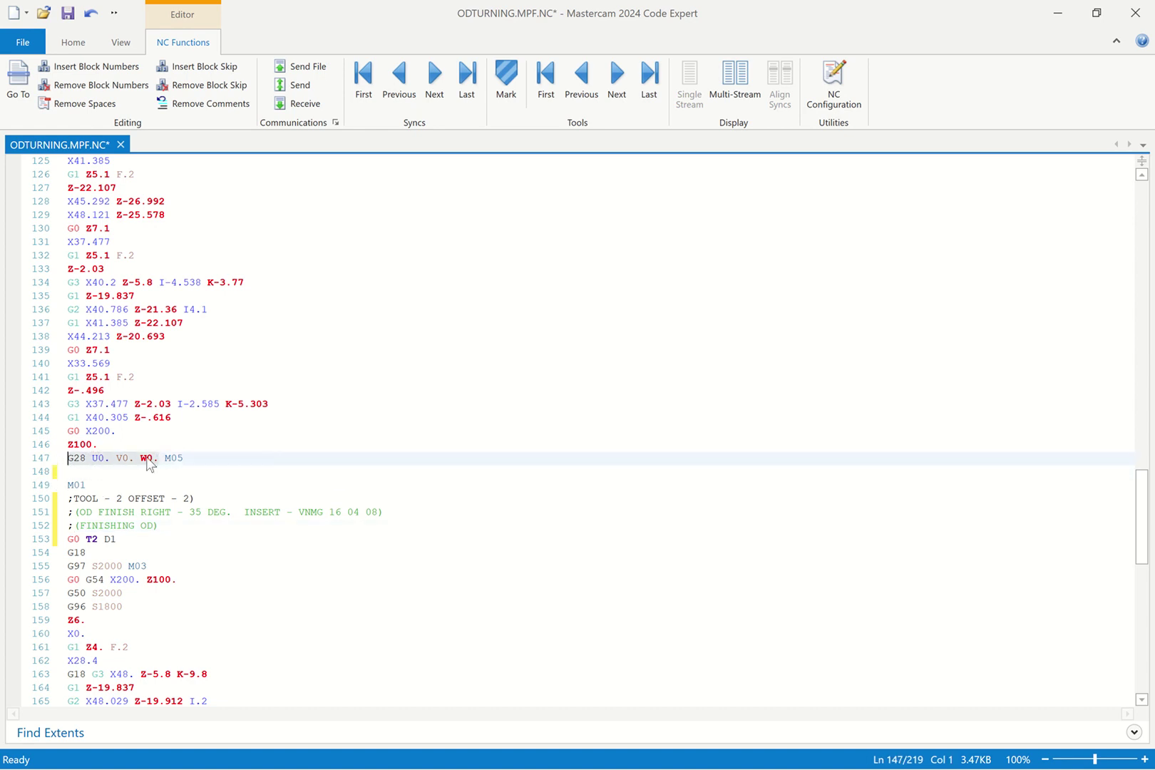
{"action": "left_click", "coordinate": [190, 457]}
{"action": "key", "text": "shift+Home"}
{"action": "key", "text": "Delete"}
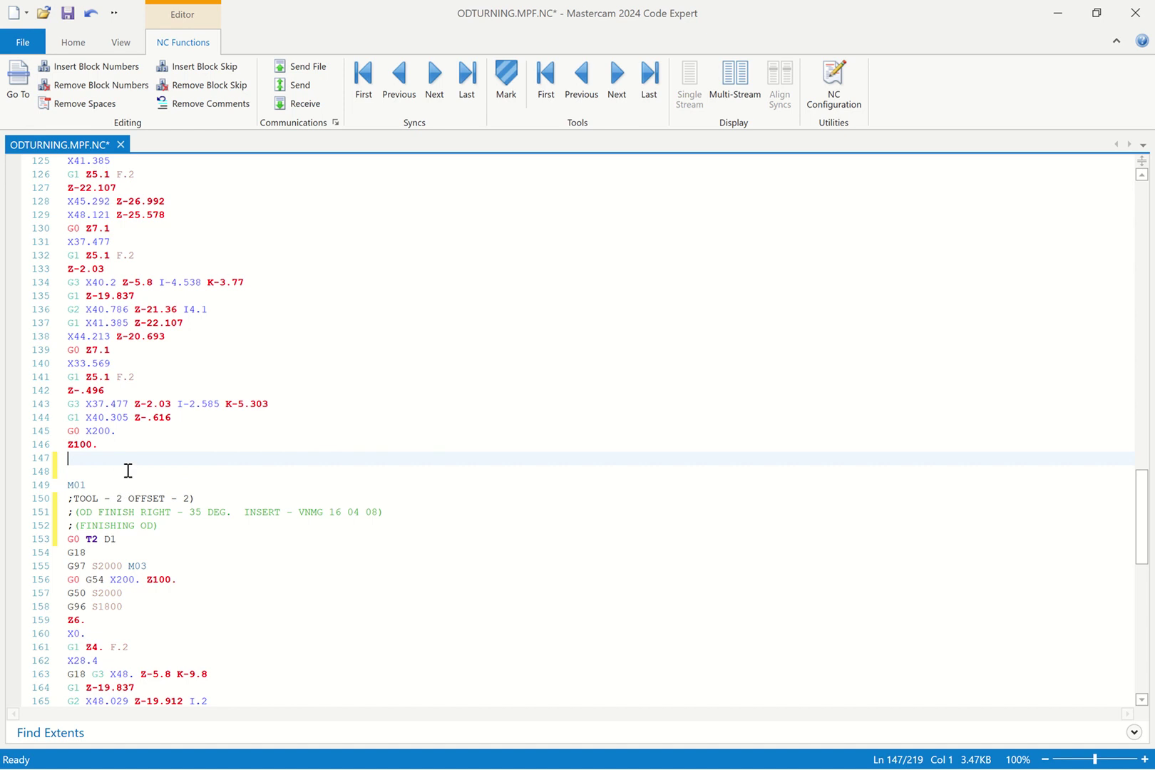
Change the line 7 tool call from M6 T0101 to M6 T1 D1
{"action": "scroll", "coordinate": [164, 456], "scroll_direction": "up", "scroll_amount": 20}
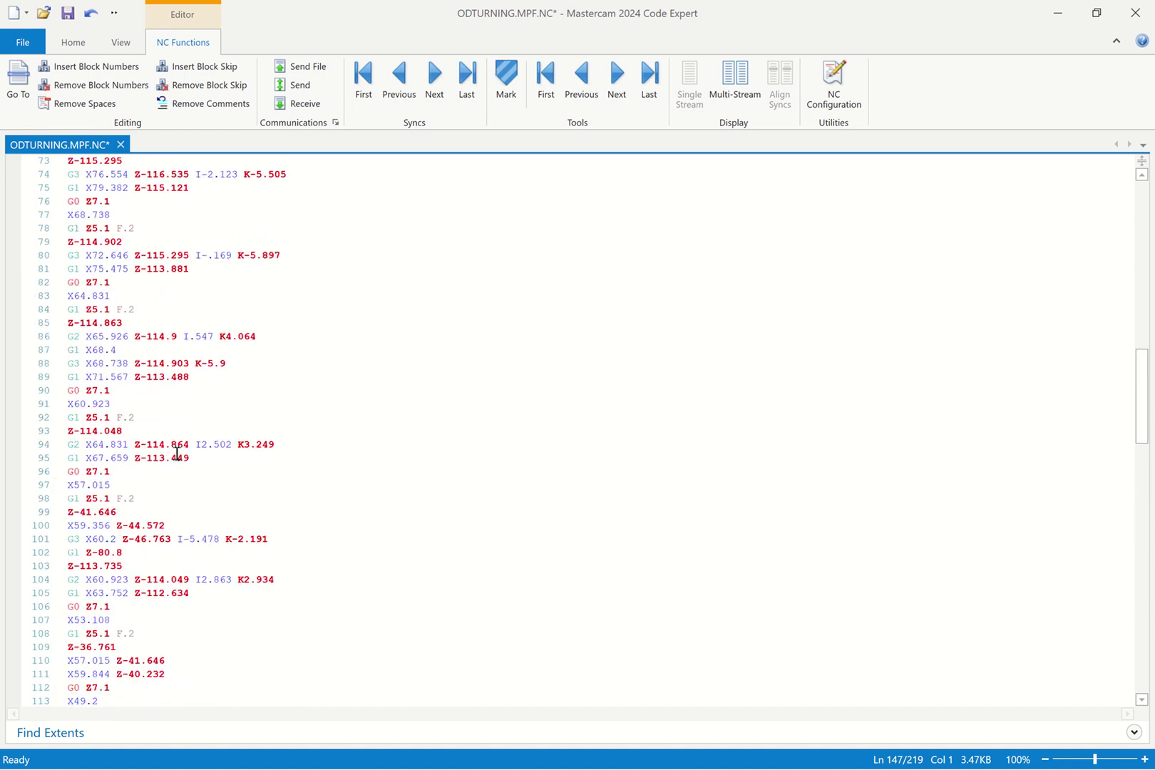
{"action": "scroll", "coordinate": [177, 453], "scroll_direction": "up", "scroll_amount": 17}
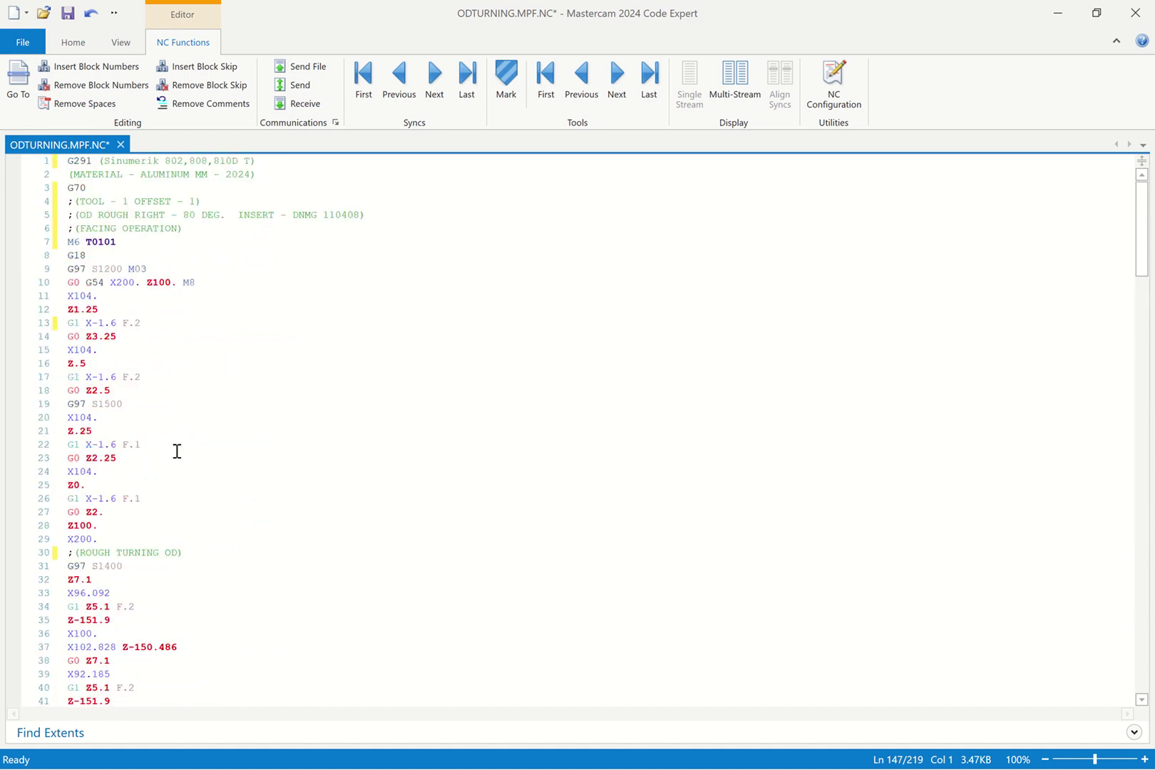
{"action": "left_click", "coordinate": [131, 242]}
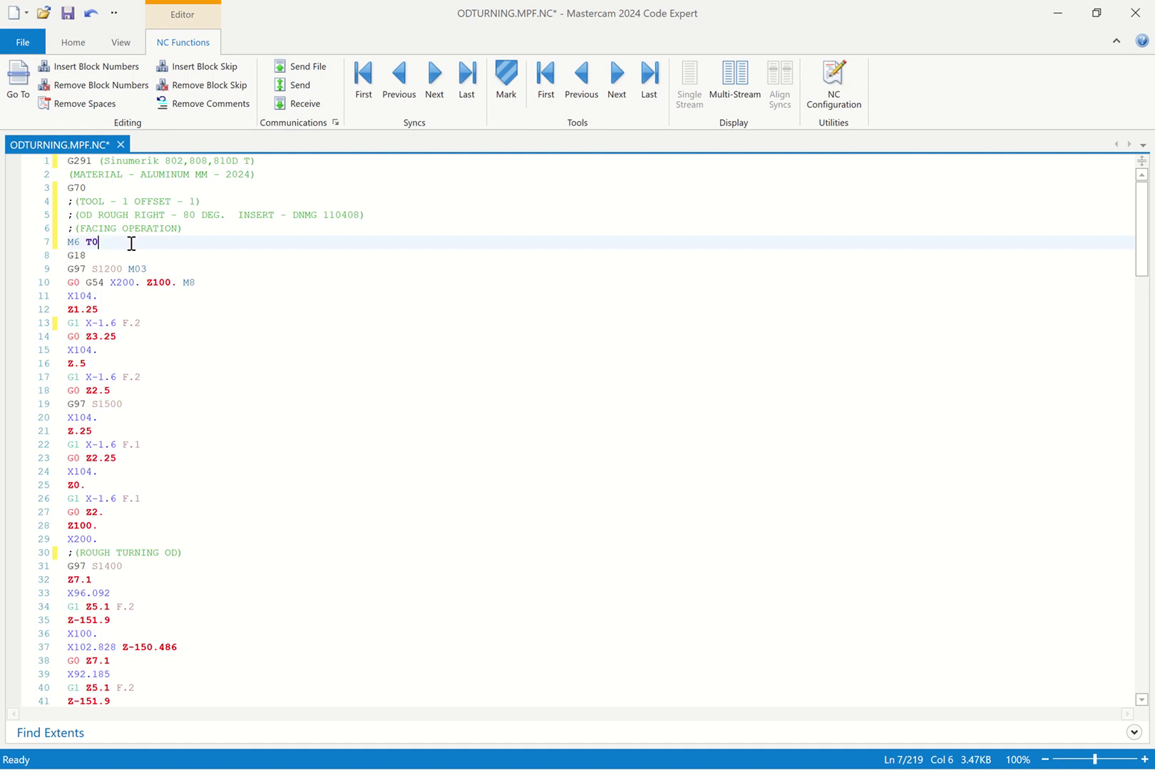
{"action": "type", "text": "1 D1"}
Delete the final G28 and T0200 lines near the program end
{"action": "scroll", "coordinate": [195, 335], "scroll_direction": "down", "scroll_amount": 15}
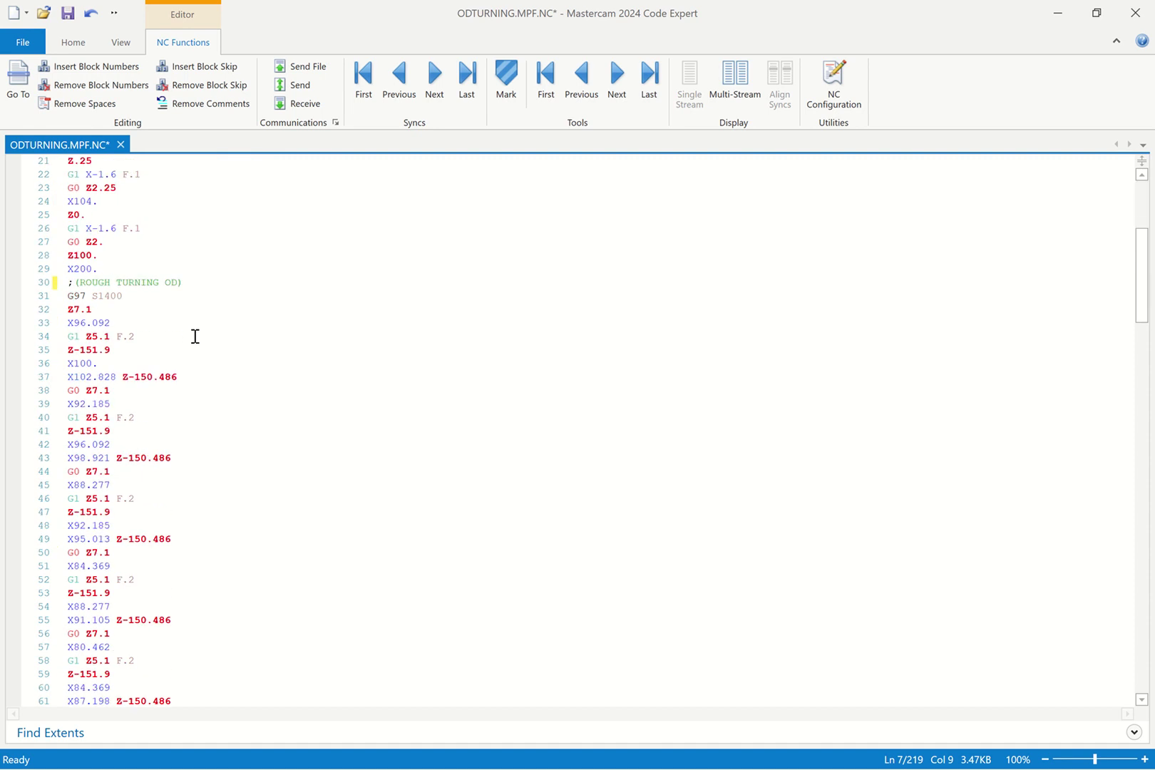
{"action": "scroll", "coordinate": [195, 338], "scroll_direction": "down", "scroll_amount": 16}
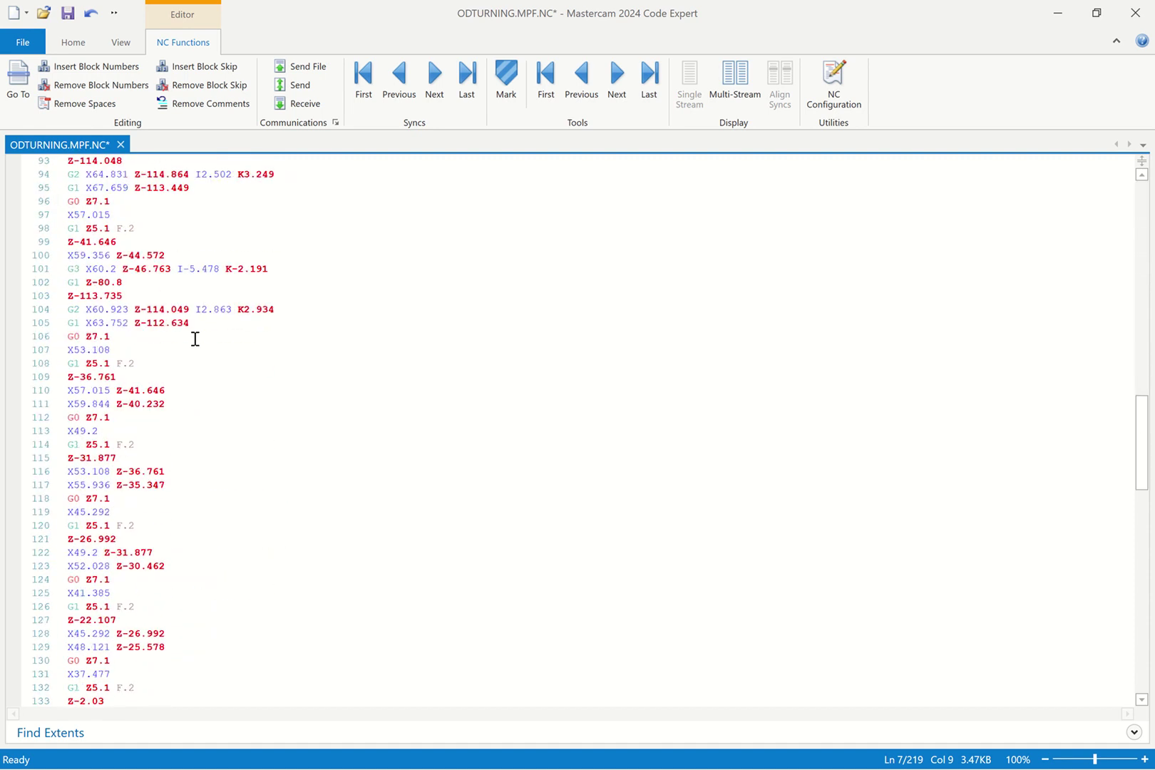
{"action": "scroll", "coordinate": [195, 339], "scroll_direction": "down", "scroll_amount": 8}
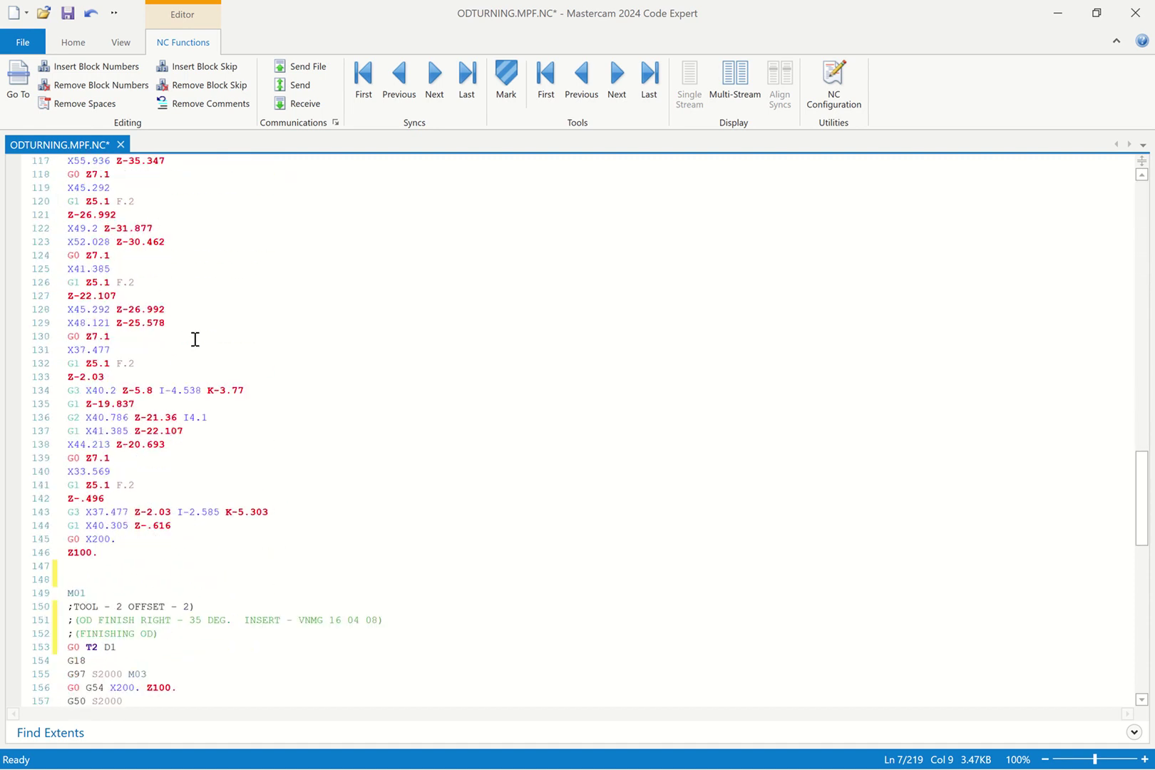
{"action": "scroll", "coordinate": [195, 339], "scroll_direction": "down", "scroll_amount": 7}
{"action": "scroll", "coordinate": [194, 340], "scroll_direction": "down", "scroll_amount": 3}
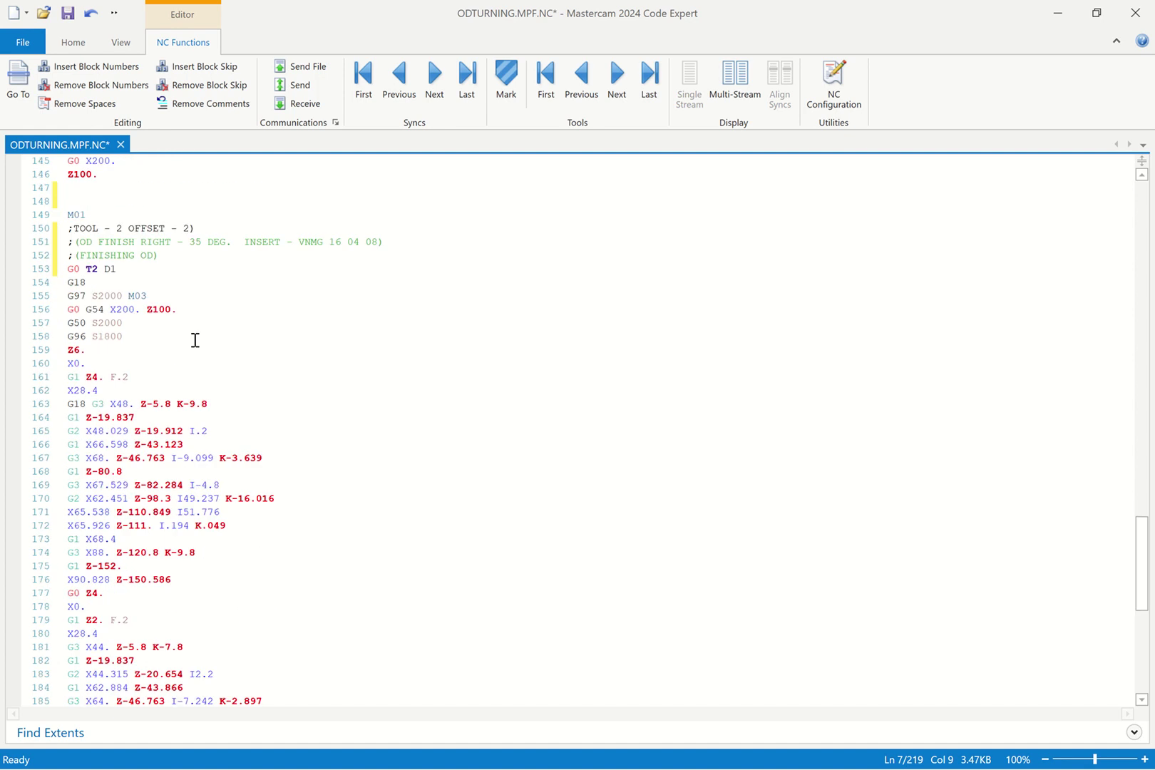
{"action": "scroll", "coordinate": [176, 344], "scroll_direction": "down", "scroll_amount": 11}
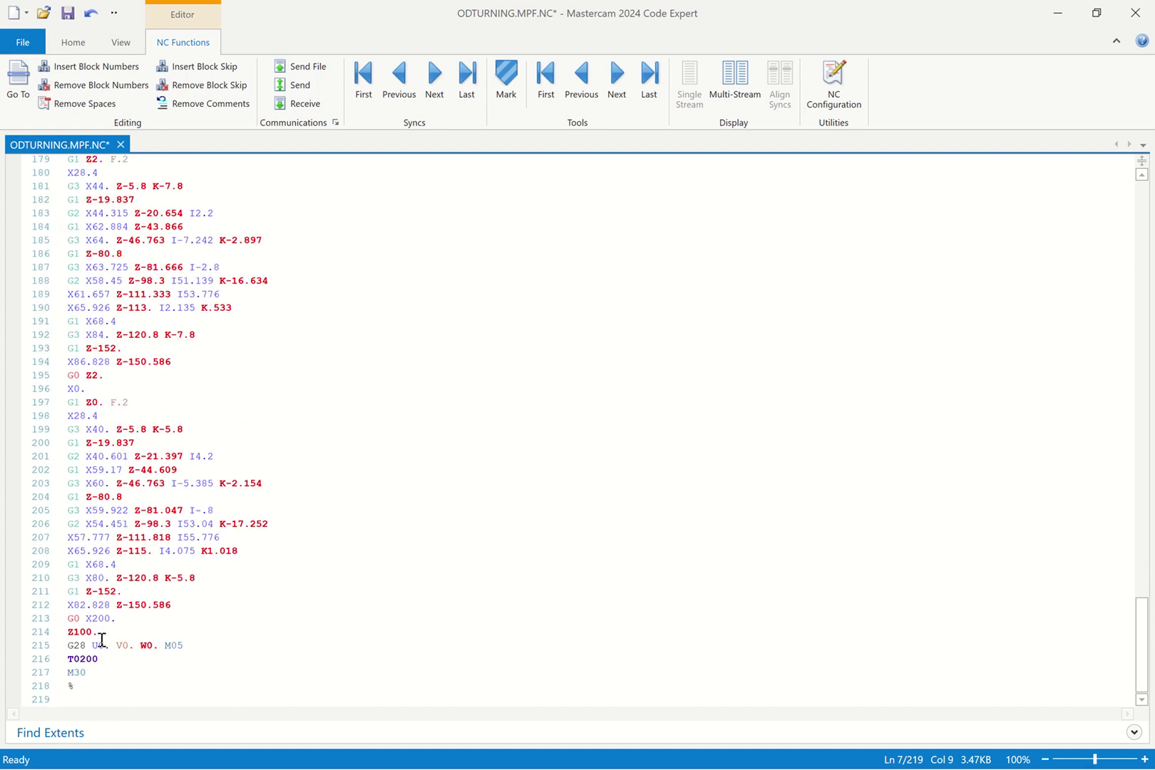
{"action": "left_click", "coordinate": [103, 660]}
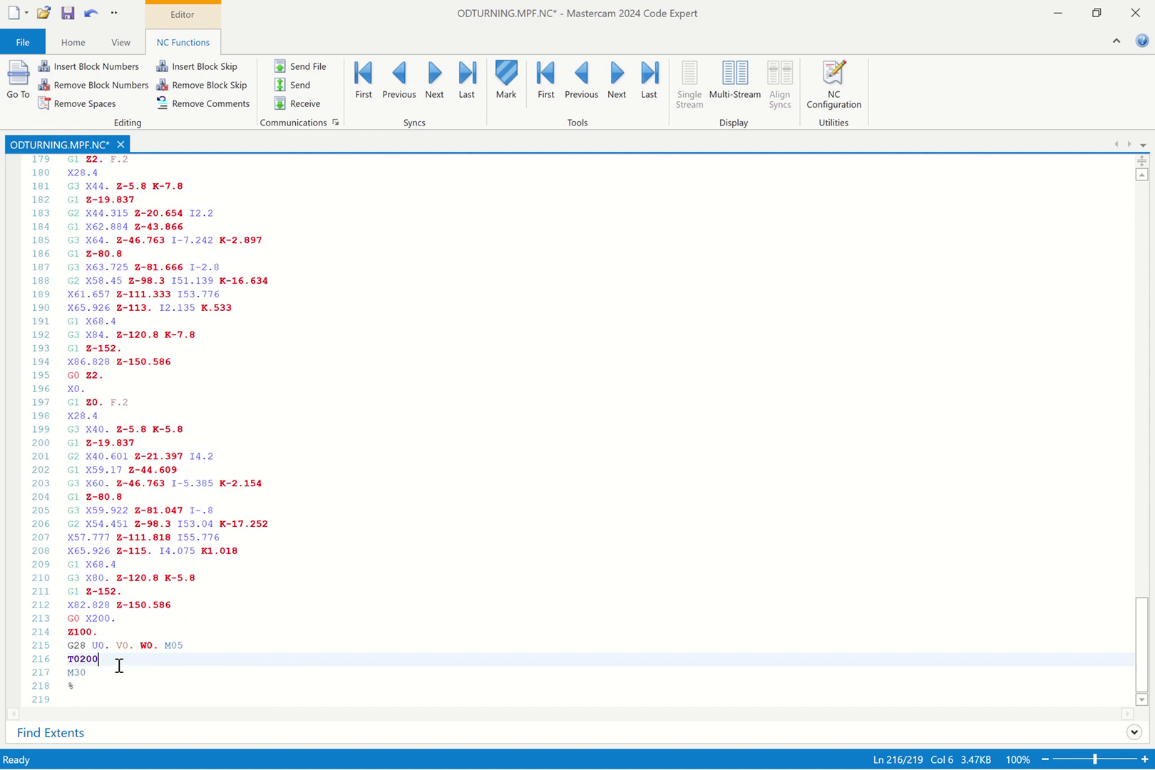
{"action": "left_click", "coordinate": [60, 646]}
{"action": "key", "text": "Delete"}
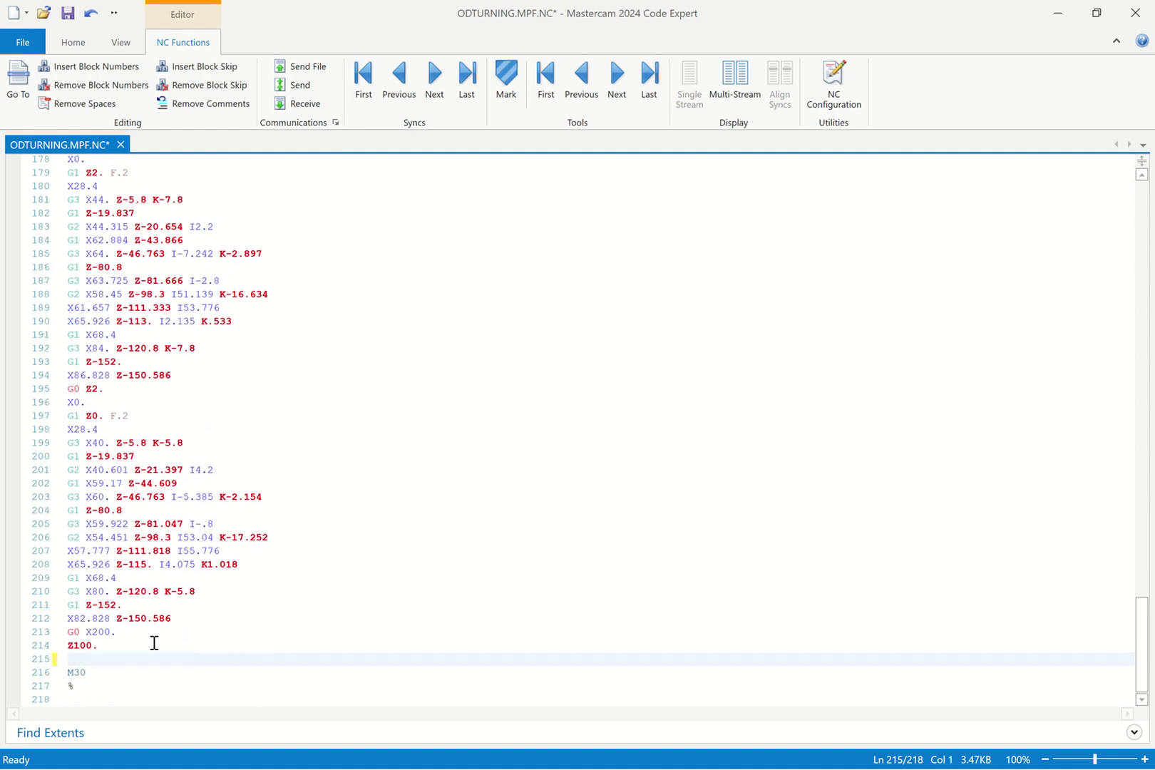
{"action": "scroll", "coordinate": [163, 571], "scroll_direction": "up", "scroll_amount": 11}
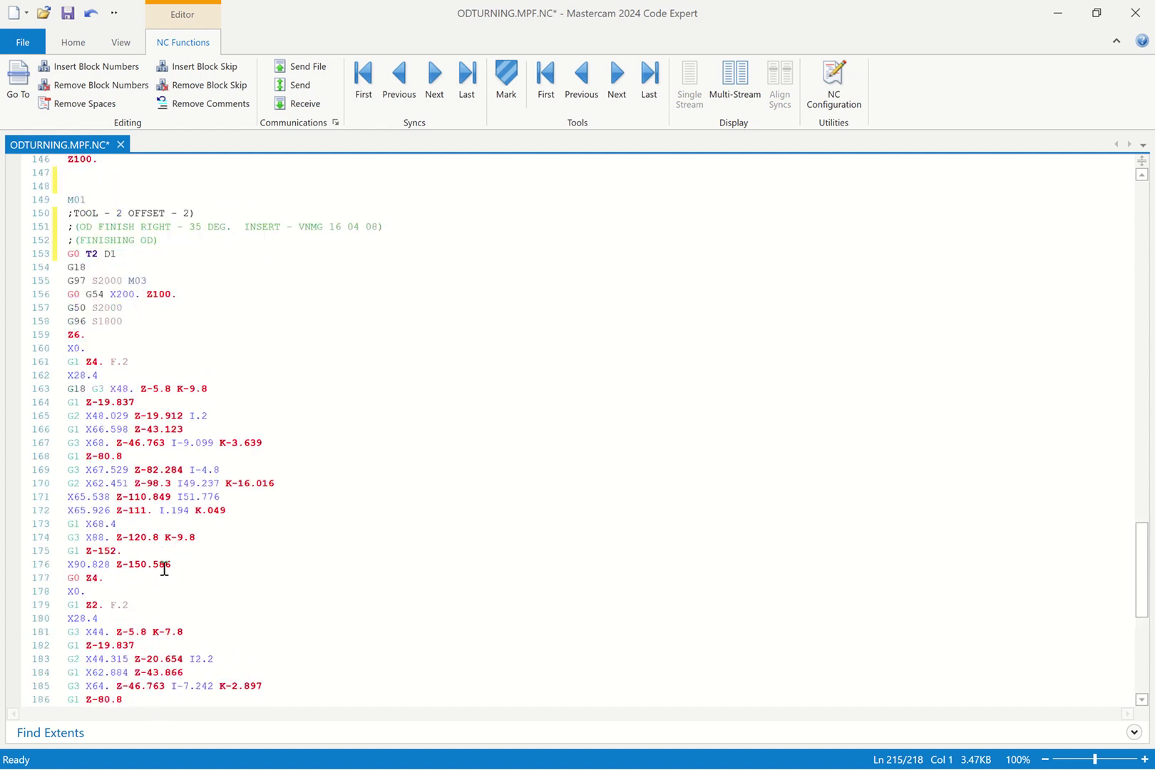
{"action": "scroll", "coordinate": [164, 568], "scroll_direction": "up", "scroll_amount": 8}
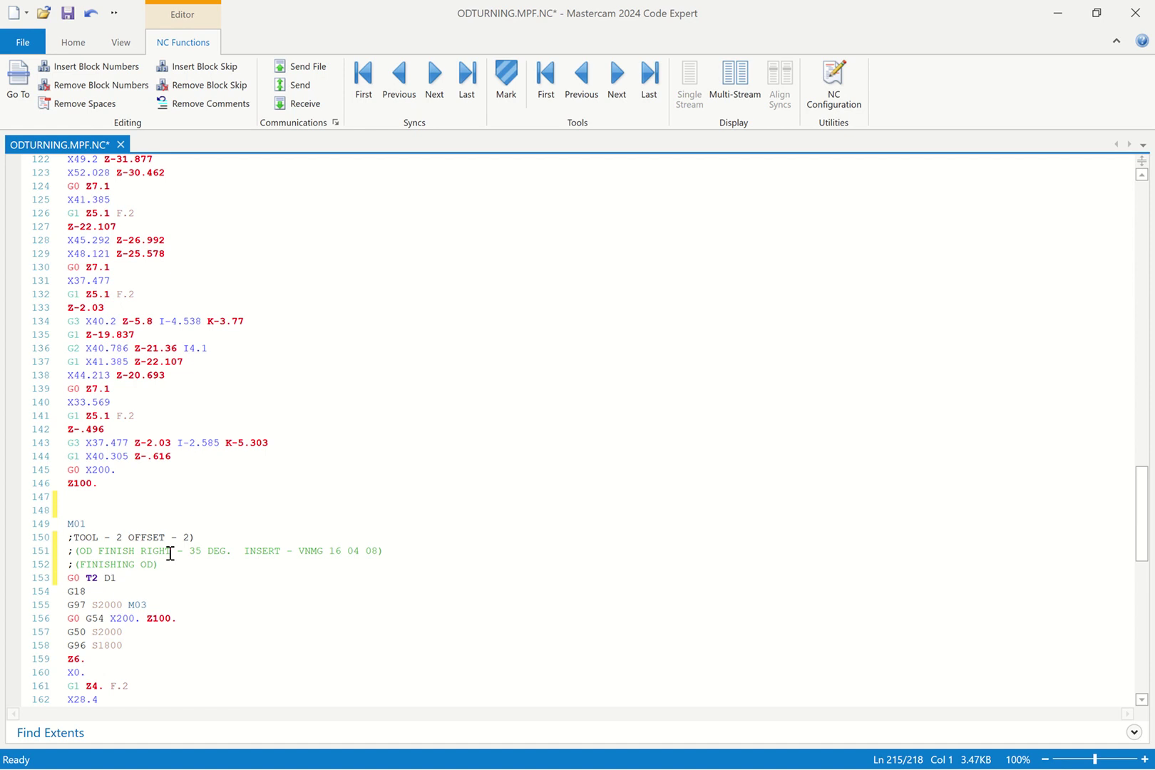
{"action": "scroll", "coordinate": [170, 550], "scroll_direction": "up", "scroll_amount": 20}
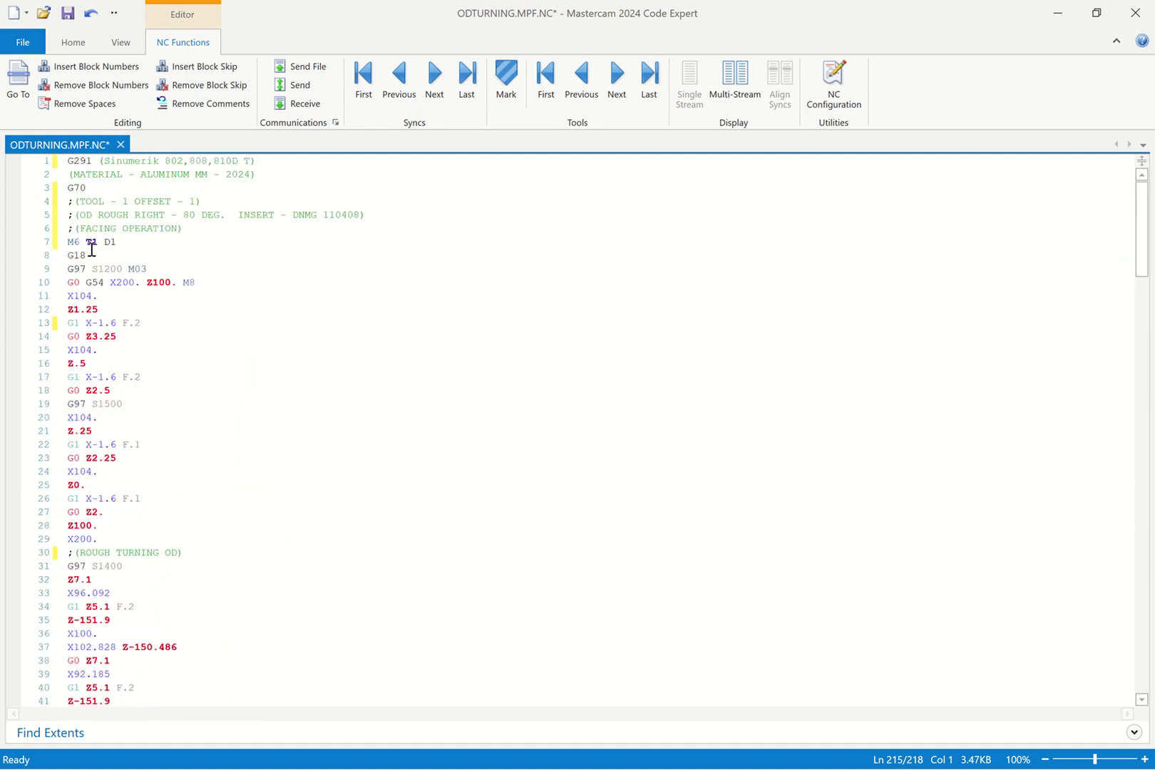
Review the facing moves on lines 8–28 and the finishing block from line 153
{"action": "left_click_drag", "start_coordinate": [108, 528], "coordinate": [68, 255]}
{"action": "left_click", "coordinate": [211, 374]}
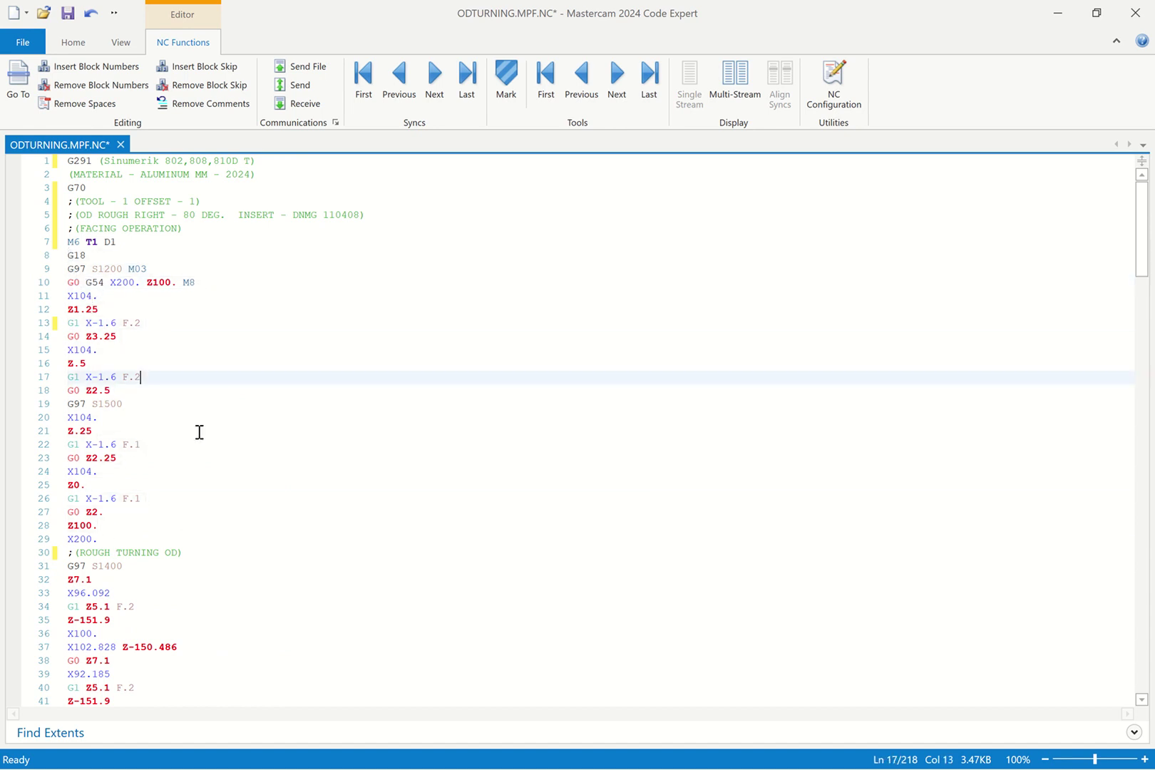
{"action": "scroll", "coordinate": [170, 470], "scroll_direction": "down", "scroll_amount": 5}
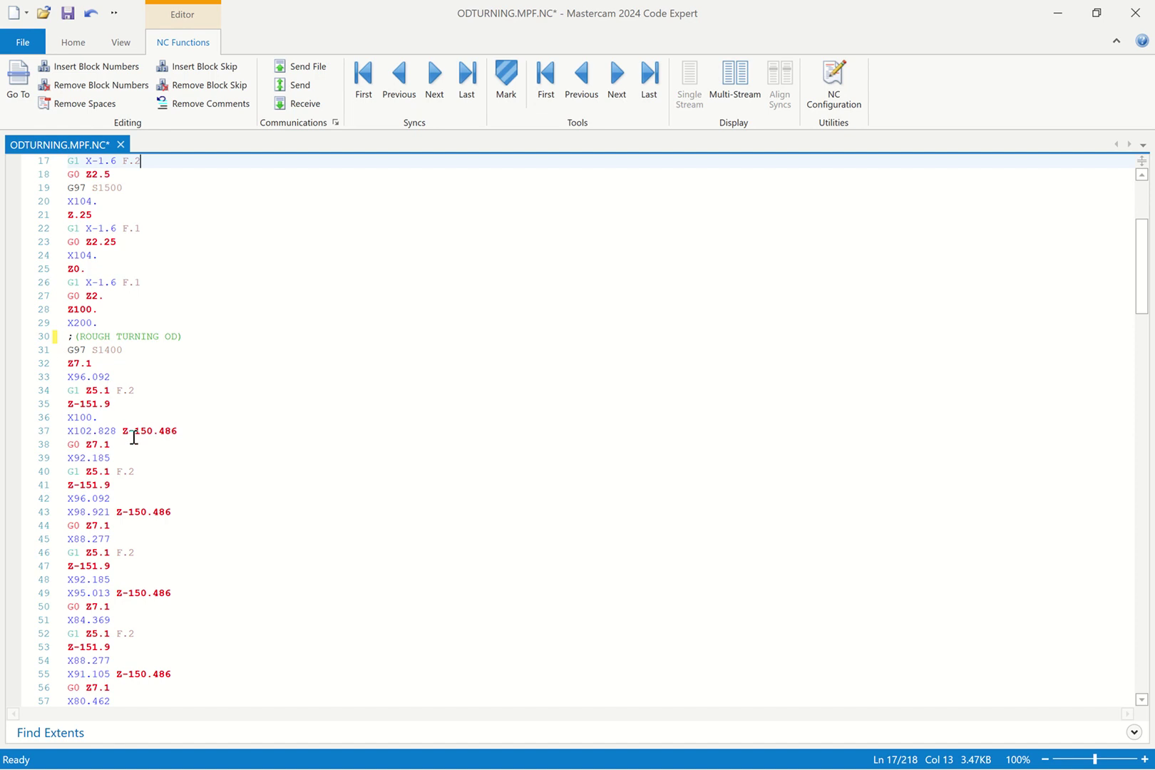
{"action": "scroll", "coordinate": [198, 538], "scroll_direction": "down", "scroll_amount": 15}
{"action": "scroll", "coordinate": [201, 533], "scroll_direction": "down", "scroll_amount": 20}
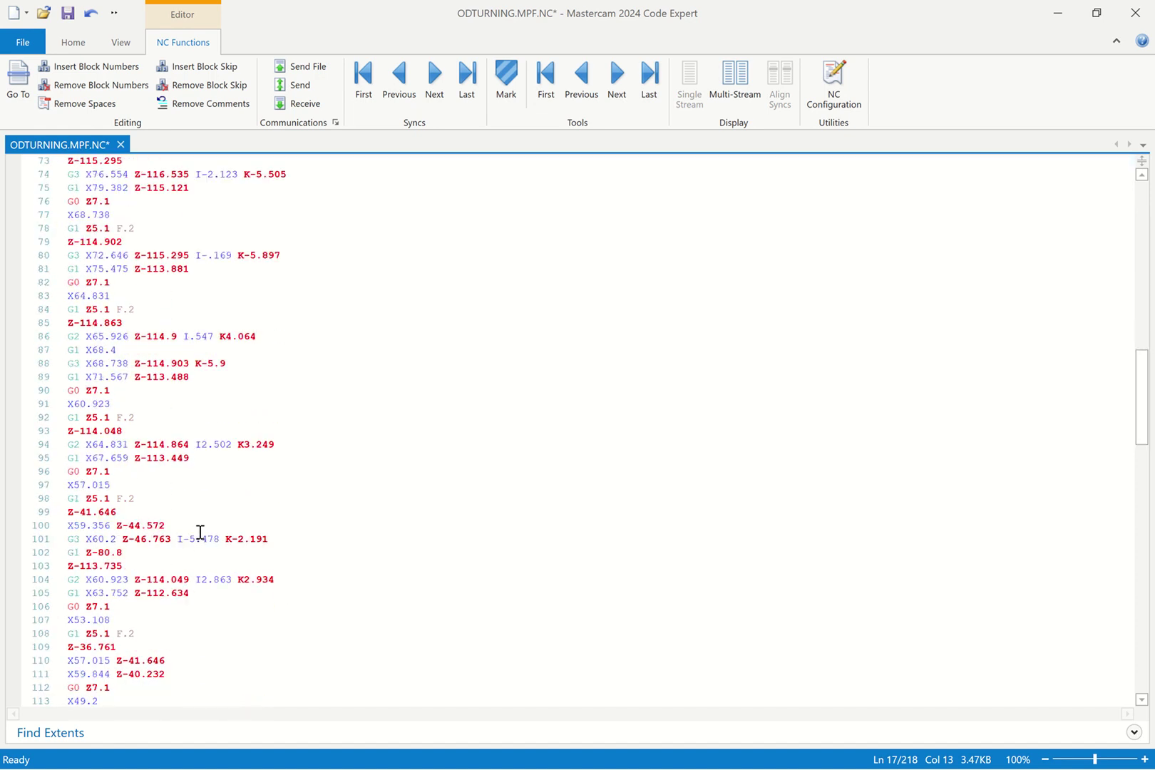
{"action": "scroll", "coordinate": [190, 527], "scroll_direction": "down", "scroll_amount": 4}
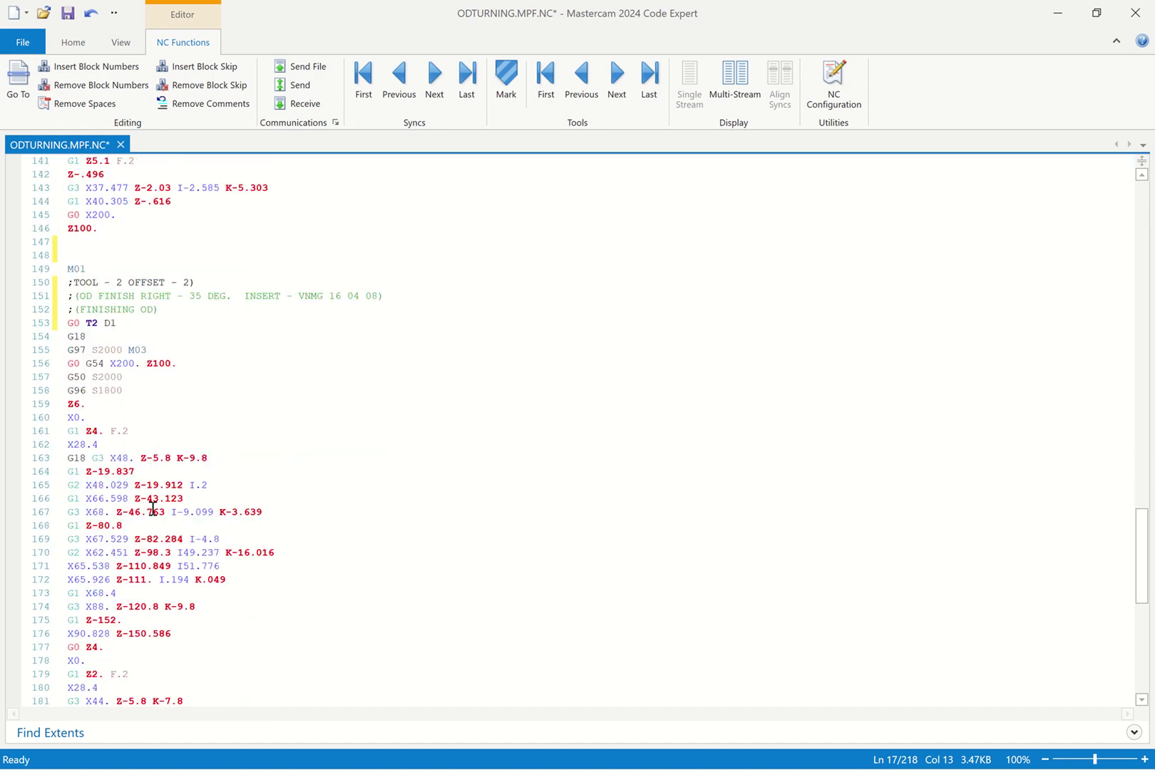
{"action": "left_click_drag", "start_coordinate": [70, 325], "coordinate": [196, 703]}
{"action": "scroll", "coordinate": [260, 593], "scroll_direction": "down", "scroll_amount": 9}
{"action": "left_click", "coordinate": [437, 429]}
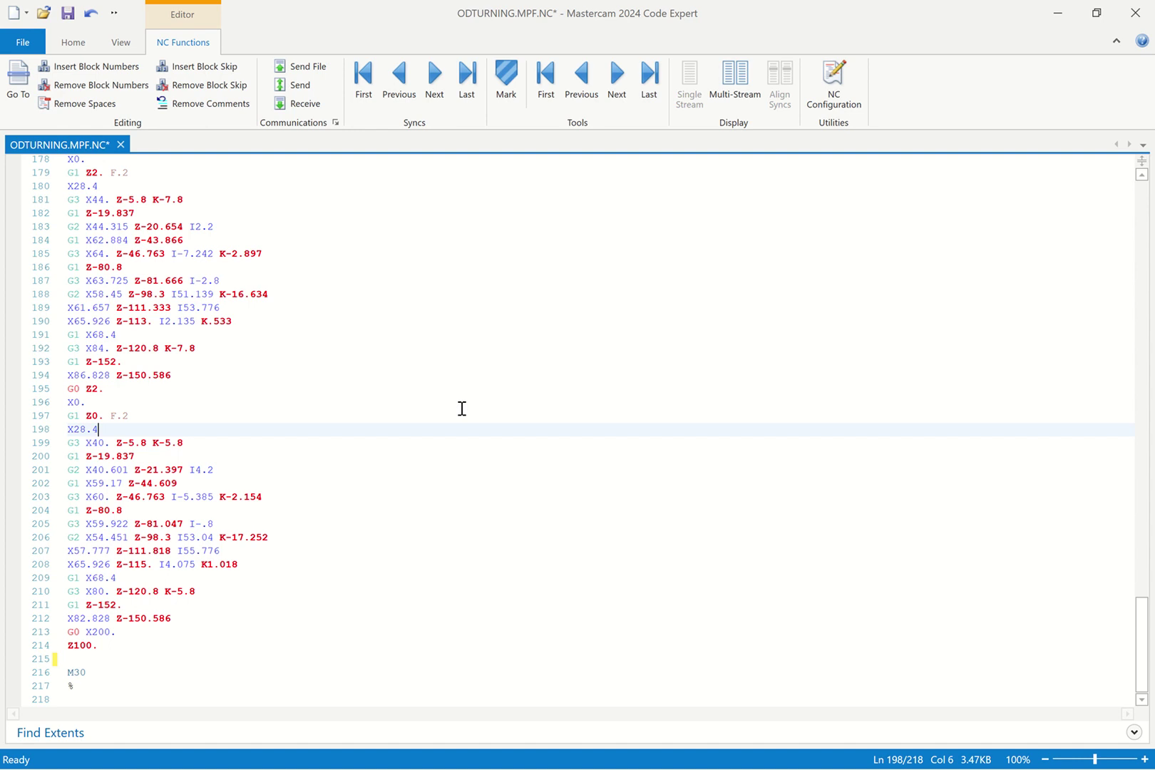
Save the edited ODTURNING.MPF.NC program with Ctrl+S and launch File Explorer
{"action": "key", "text": "ctrl+s"}
{"action": "scroll", "coordinate": [326, 405], "scroll_direction": "up", "scroll_amount": 5}
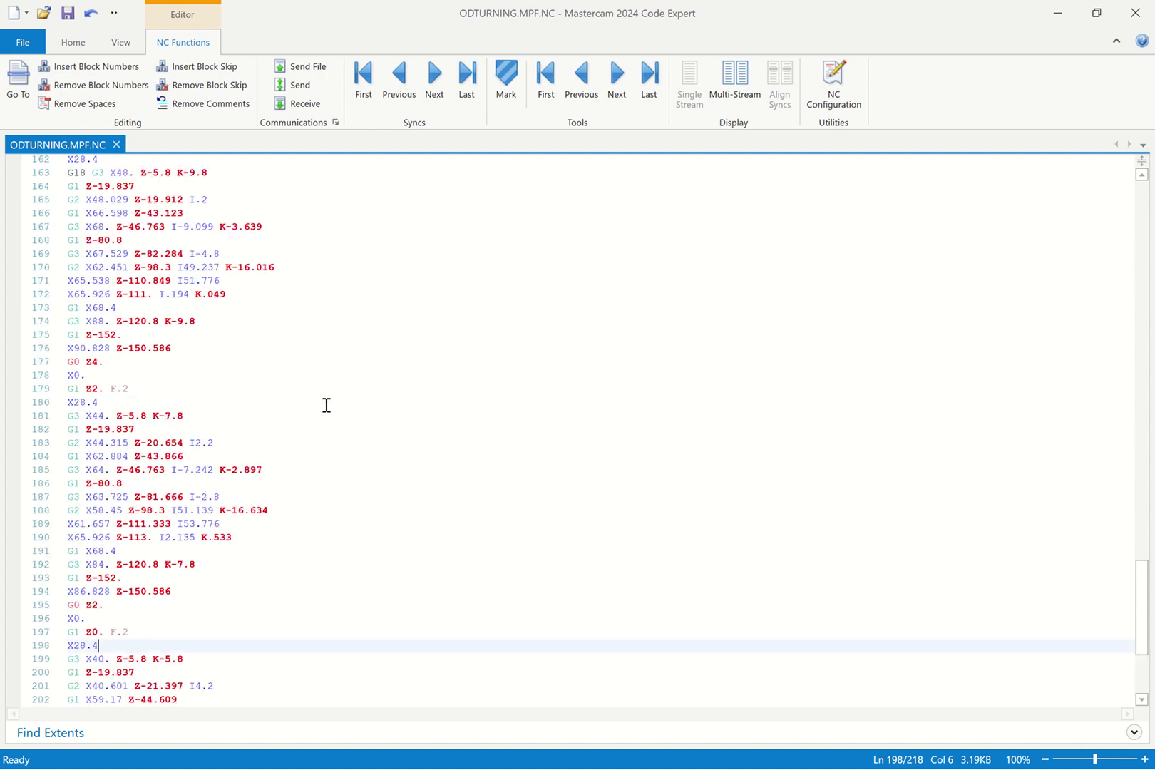
{"action": "scroll", "coordinate": [326, 405], "scroll_direction": "up", "scroll_amount": 9}
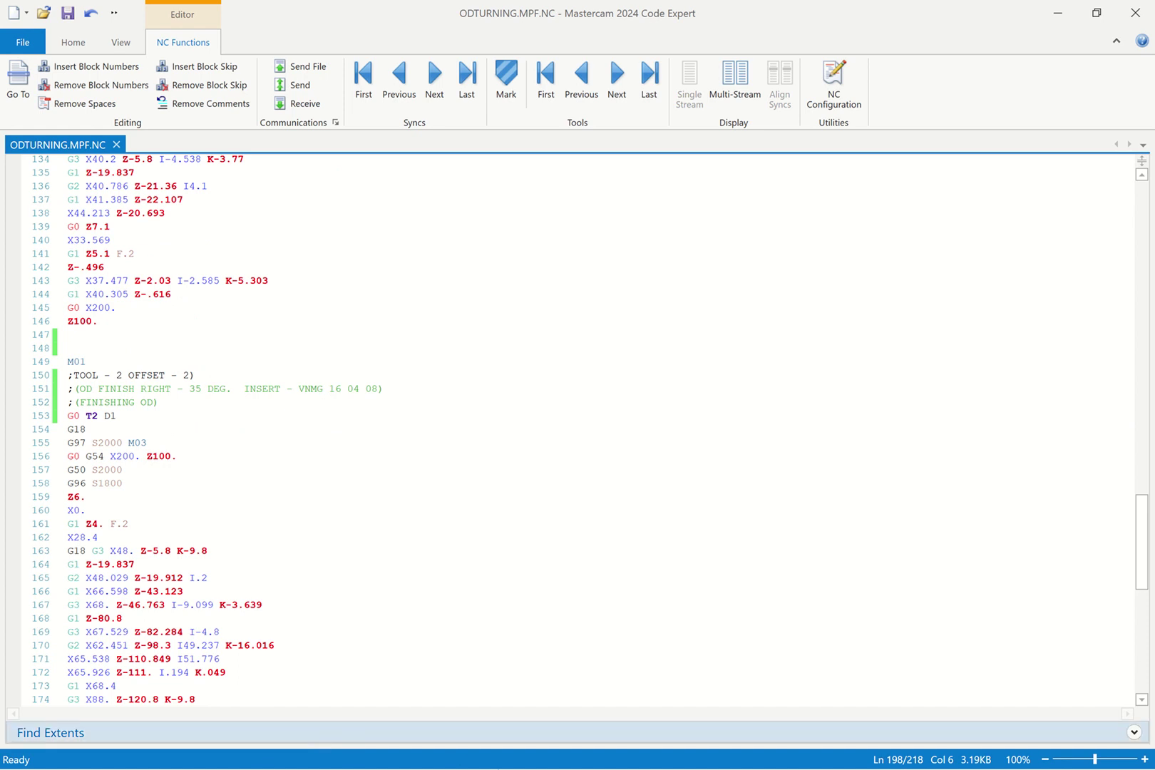
{"action": "key", "text": "super"}
{"action": "left_click", "coordinate": [766, 753]}
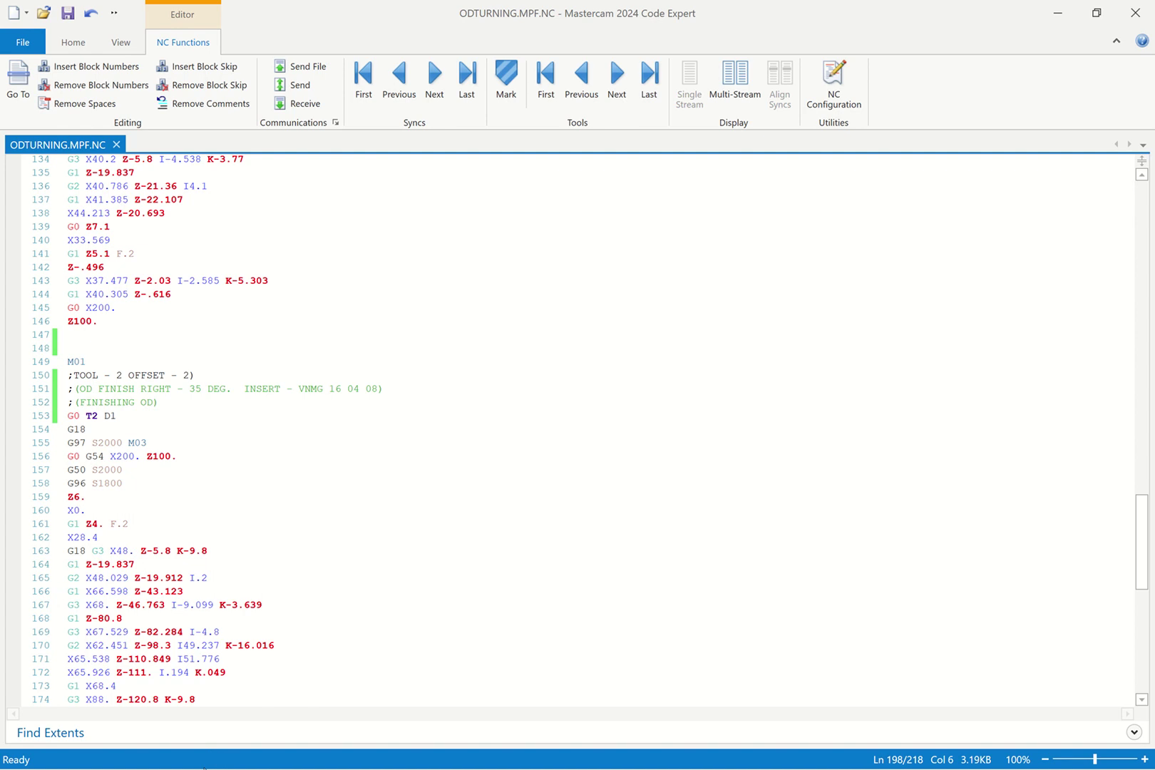
{"action": "key", "text": "super"}
{"action": "key", "text": "super"}
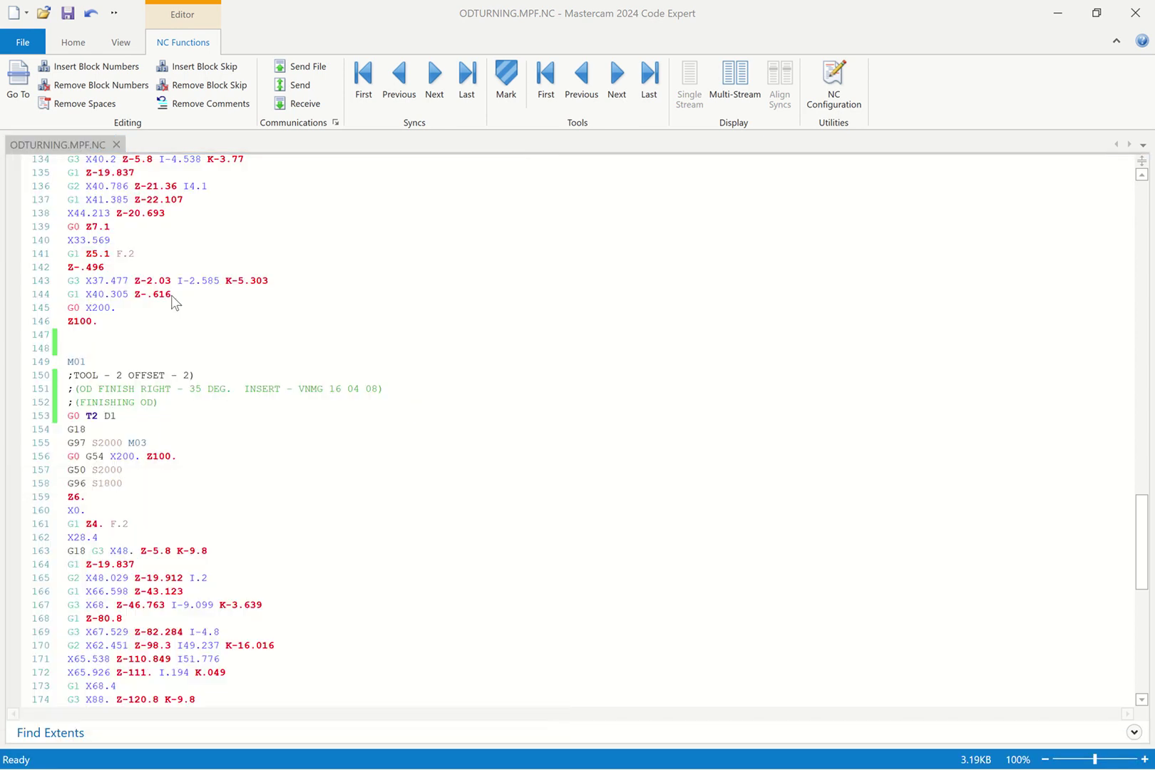
{"action": "key", "text": "super+e"}
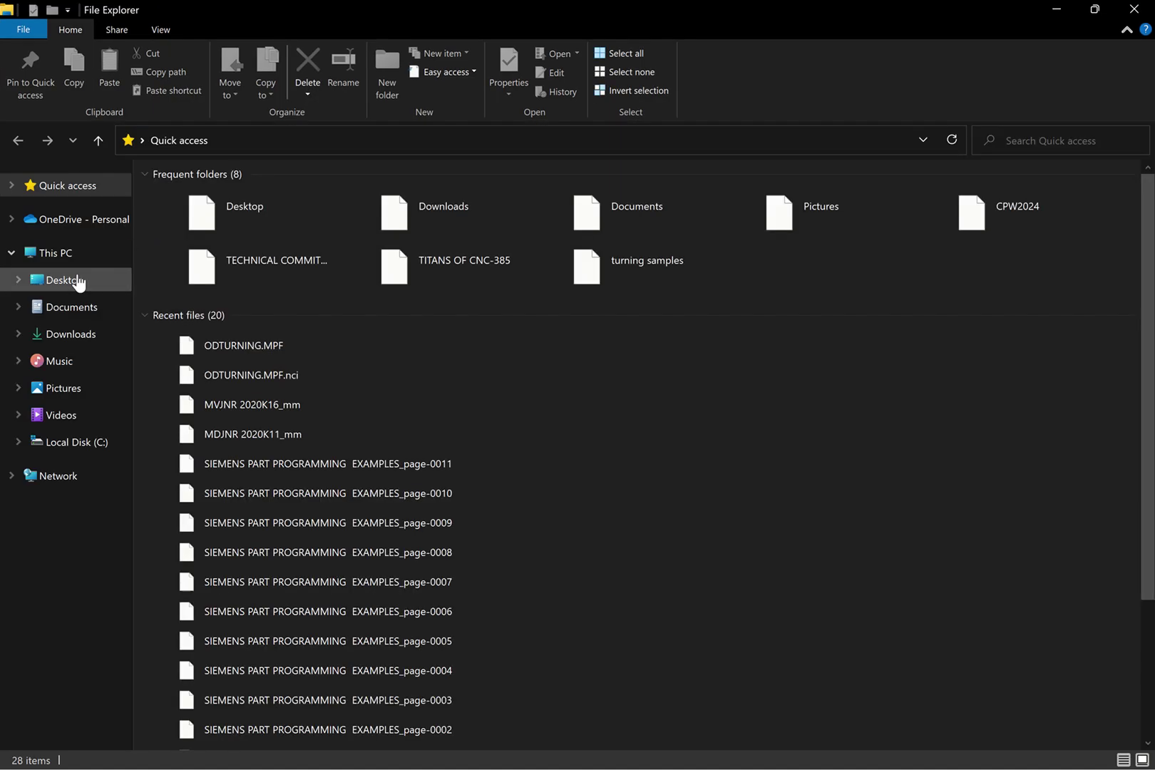
Browse Desktop > worldskills > DESIGN-CAD > turning samples and open SIEMENS PART PROGRAMMING EXAMPLES_page-0001
{"action": "left_click", "coordinate": [64, 280]}
{"action": "double_click", "coordinate": [741, 251]}
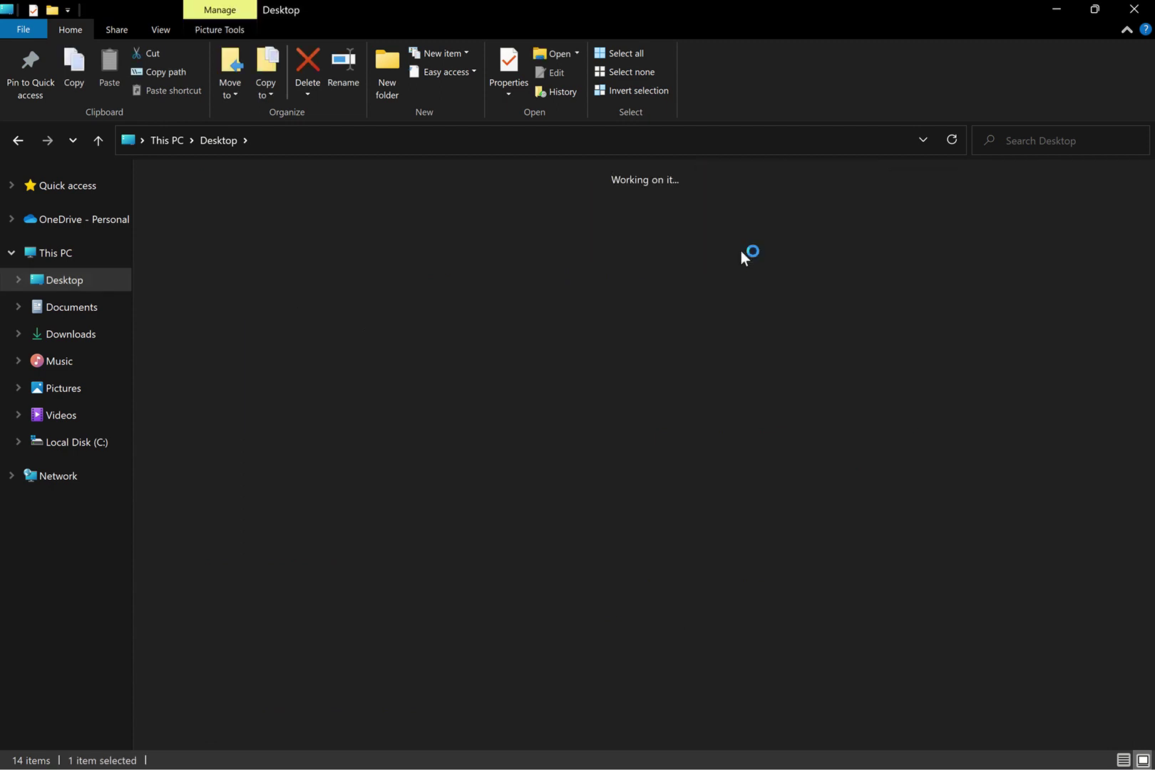
{"action": "double_click", "coordinate": [631, 235]}
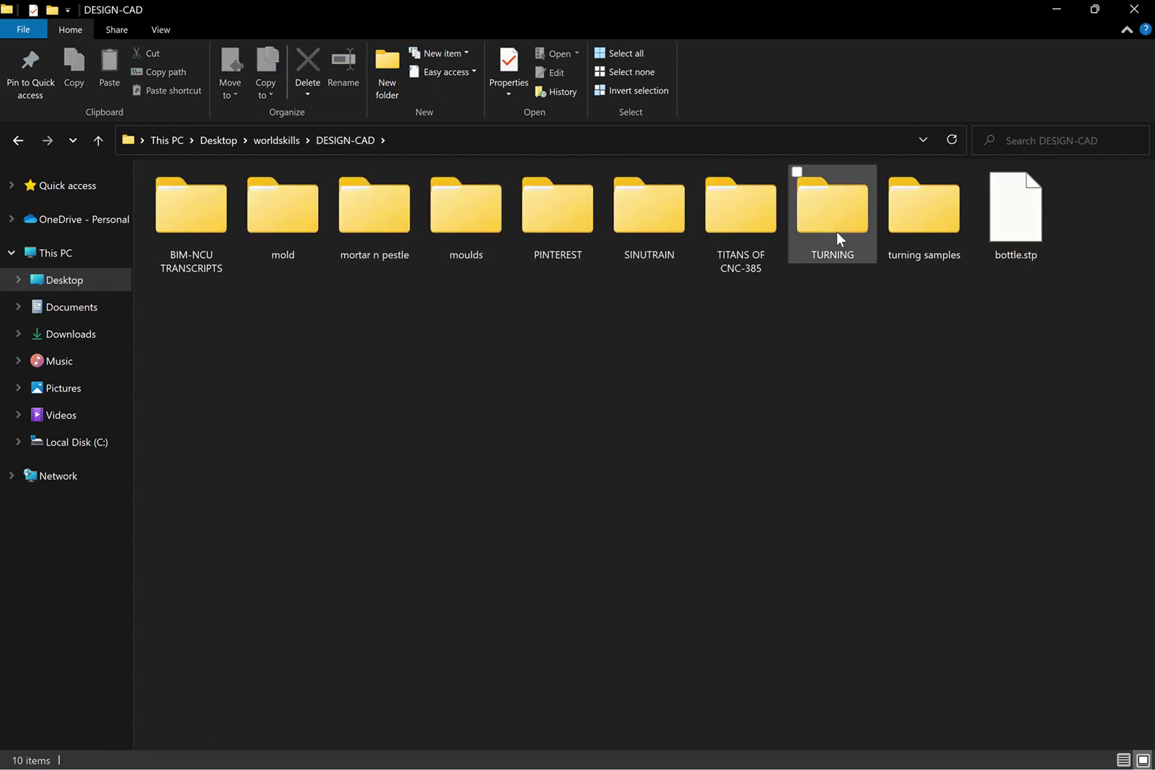
{"action": "left_click", "coordinate": [927, 232]}
{"action": "double_click", "coordinate": [926, 230]}
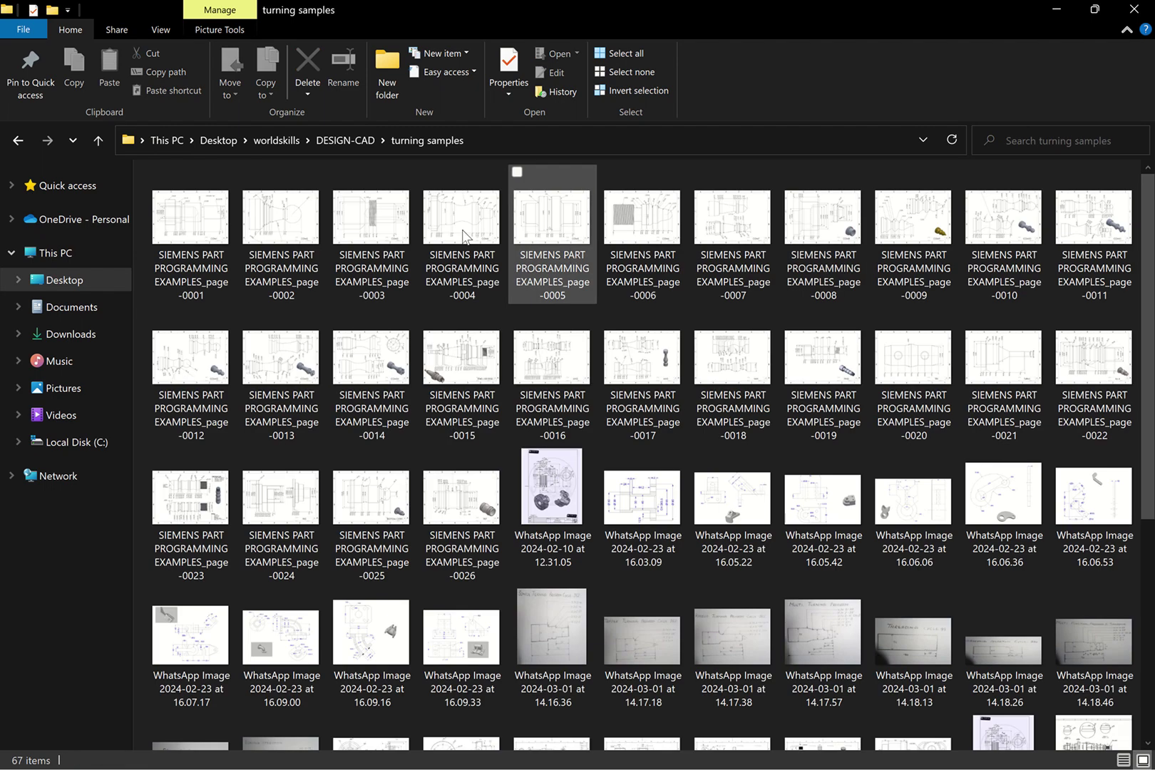
{"action": "left_click", "coordinate": [211, 239]}
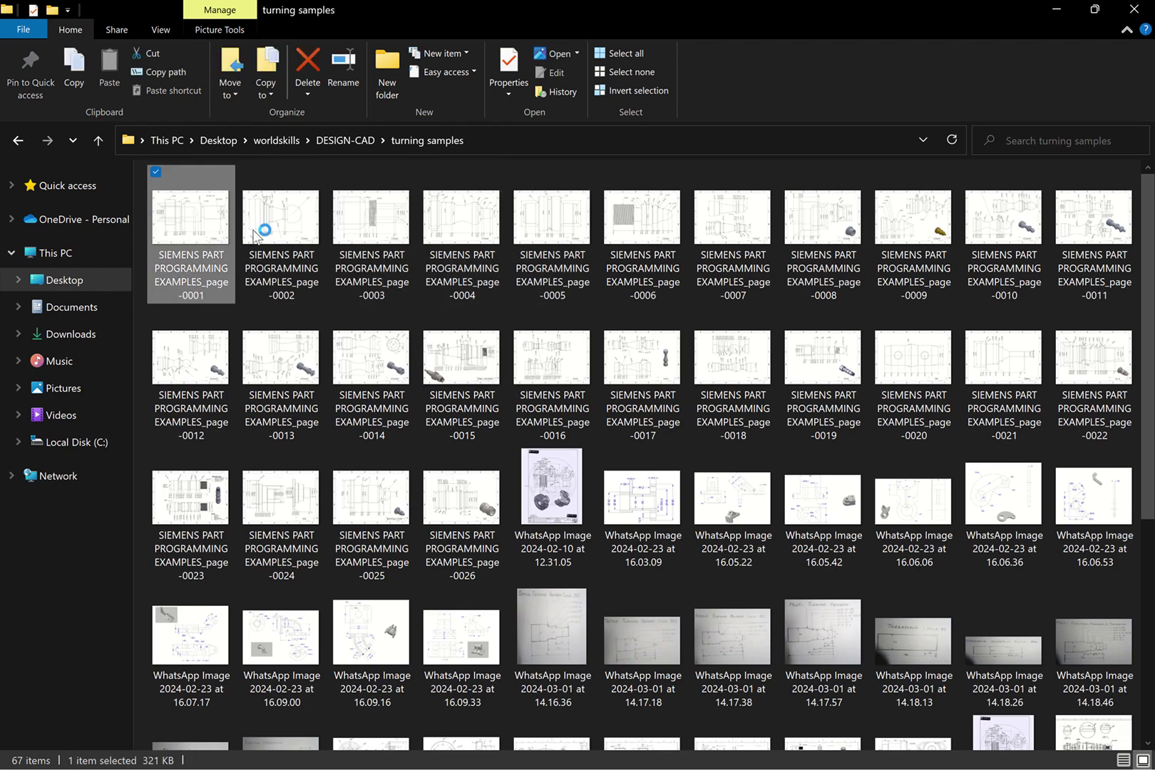
{"action": "double_click", "coordinate": [613, 320]}
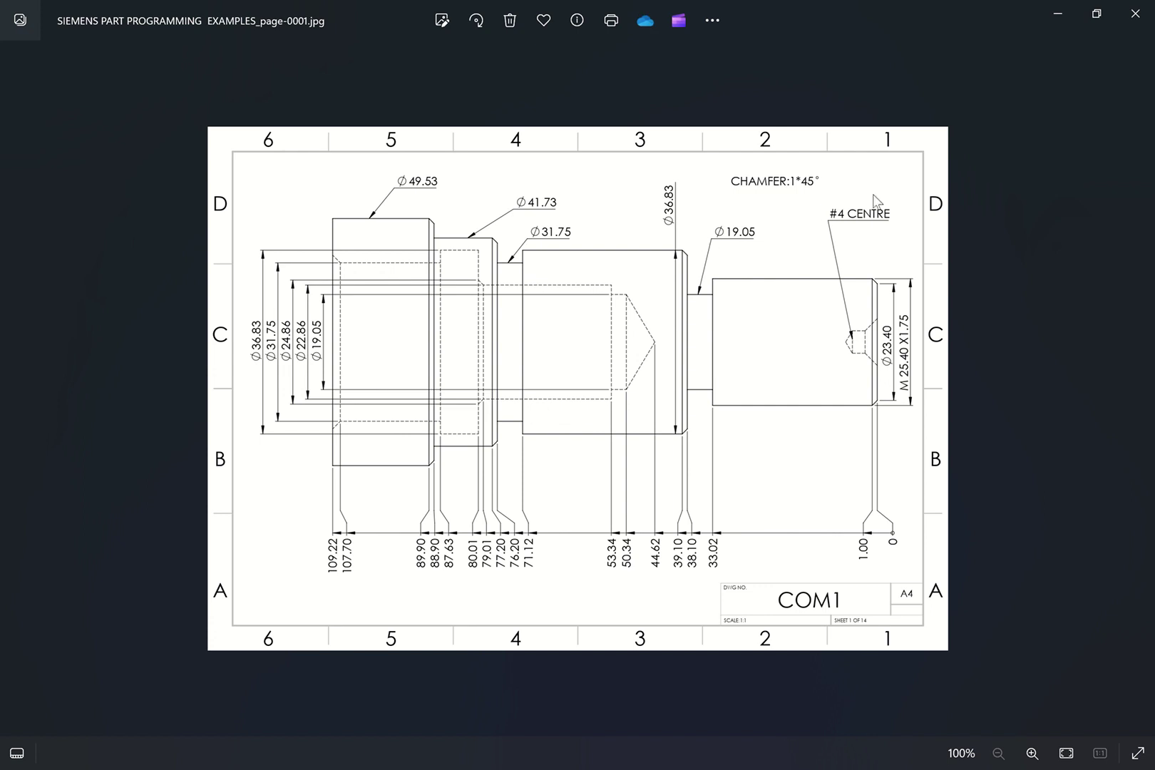
Close the COM1 drawing, then view and close the page-0002 and page-0003 drawings
{"action": "left_click", "coordinate": [1136, 15]}
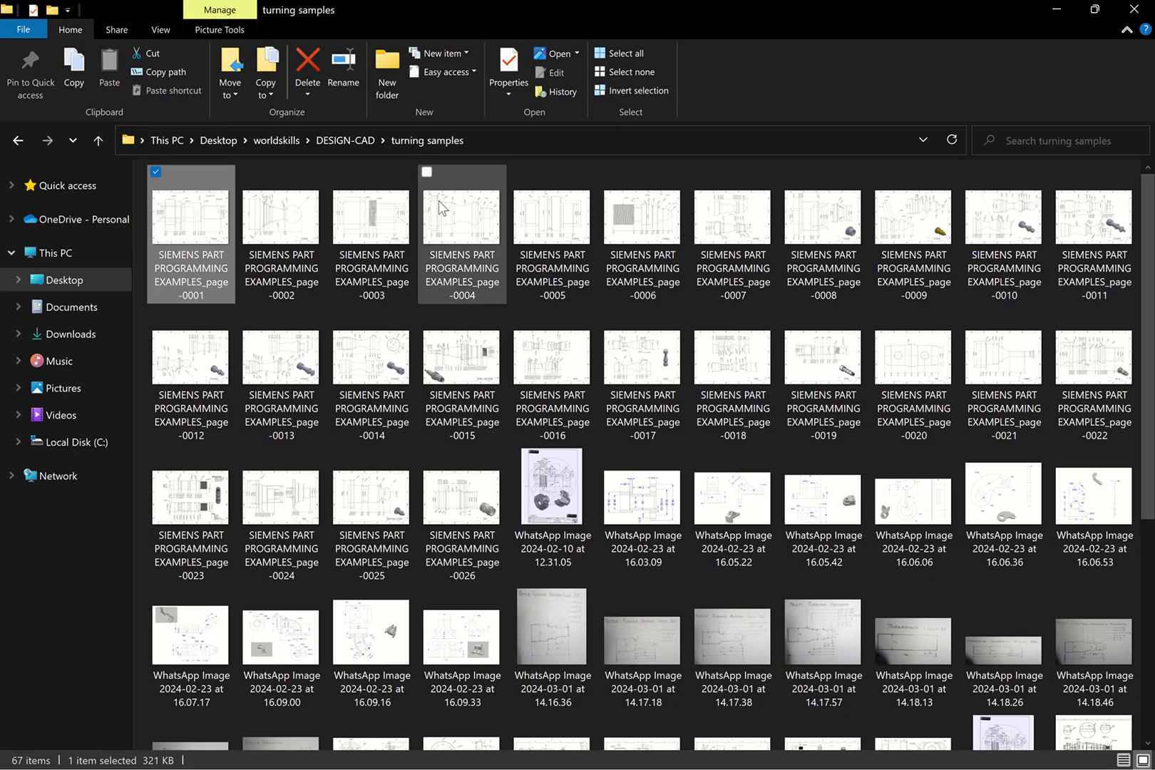
{"action": "double_click", "coordinate": [304, 222]}
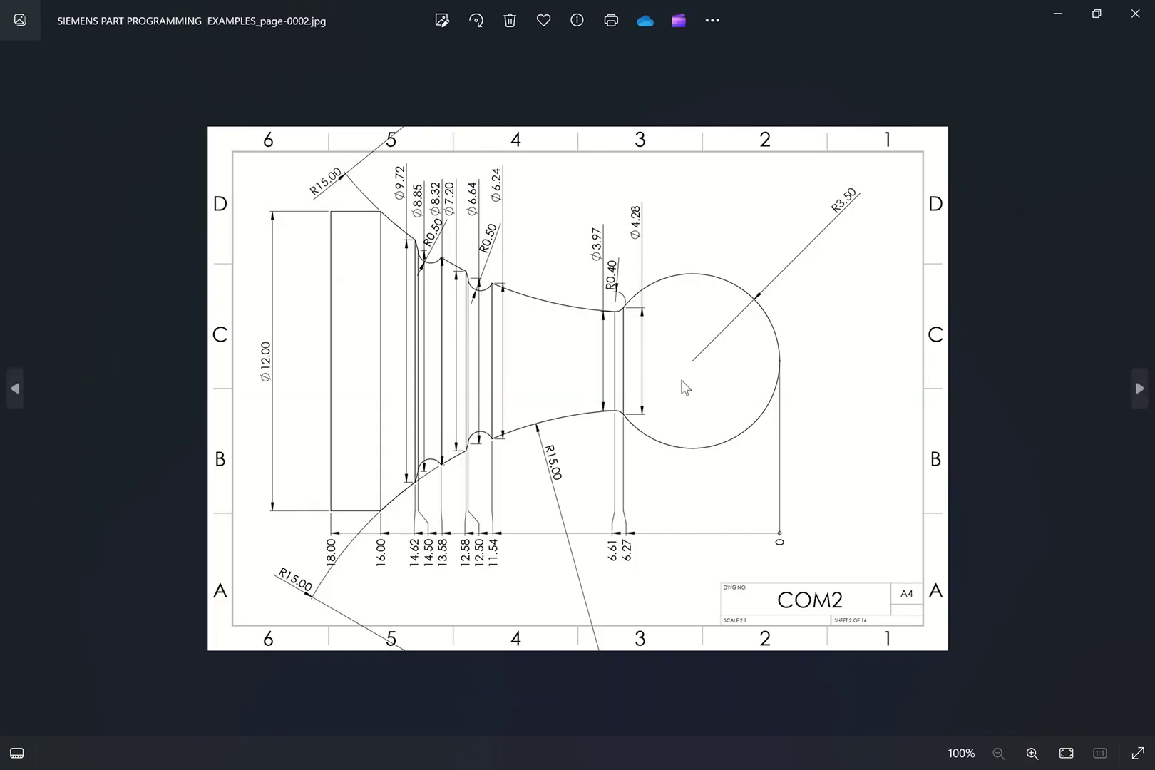
{"action": "left_click", "coordinate": [1144, 18]}
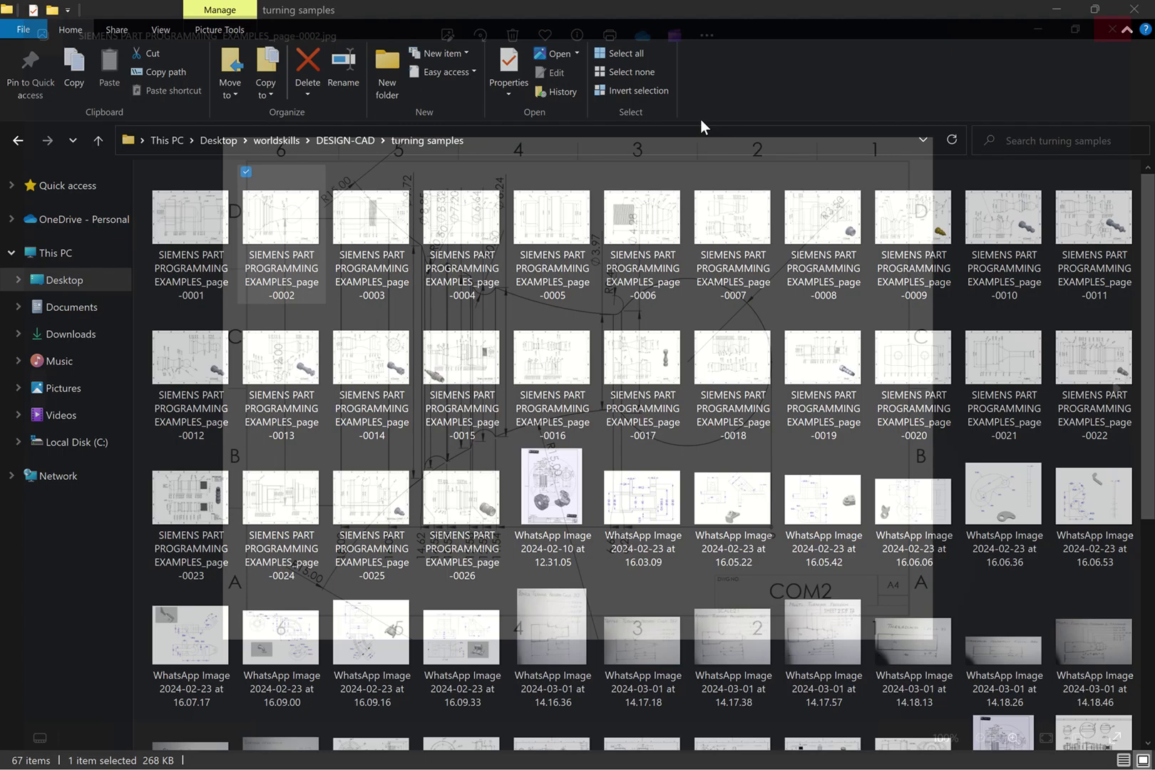
{"action": "left_click", "coordinate": [401, 231]}
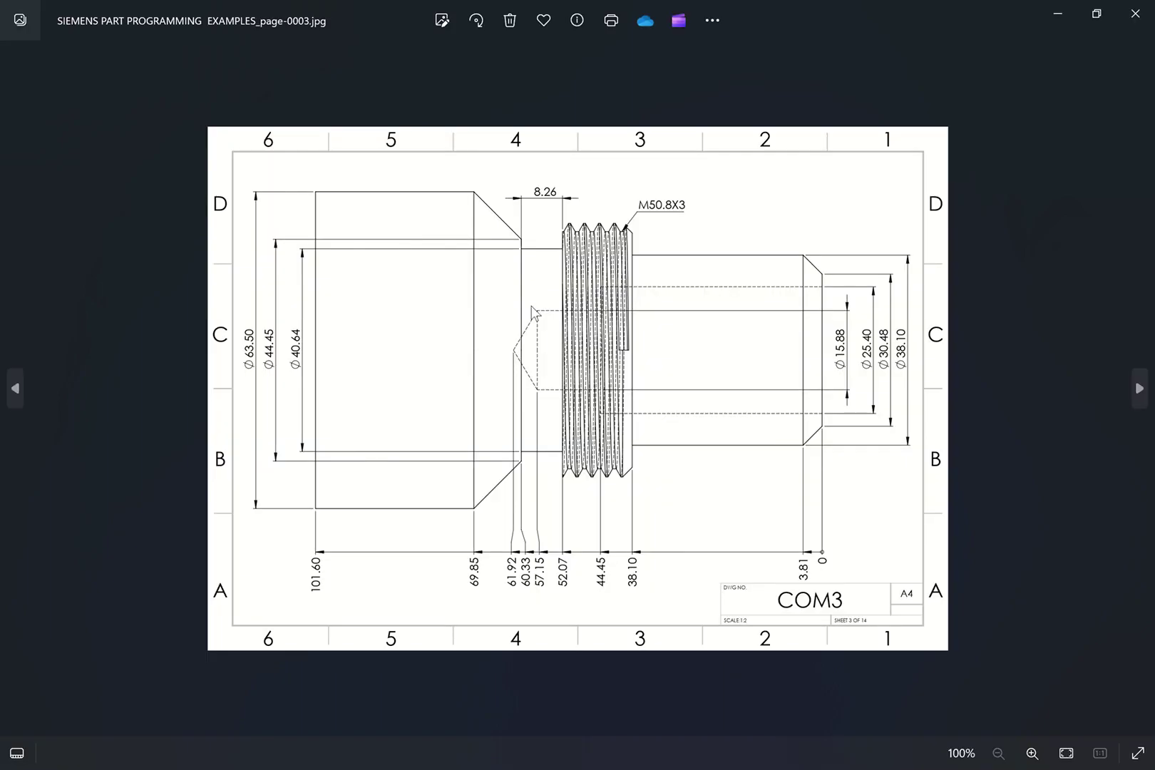
{"action": "left_click", "coordinate": [1144, 17]}
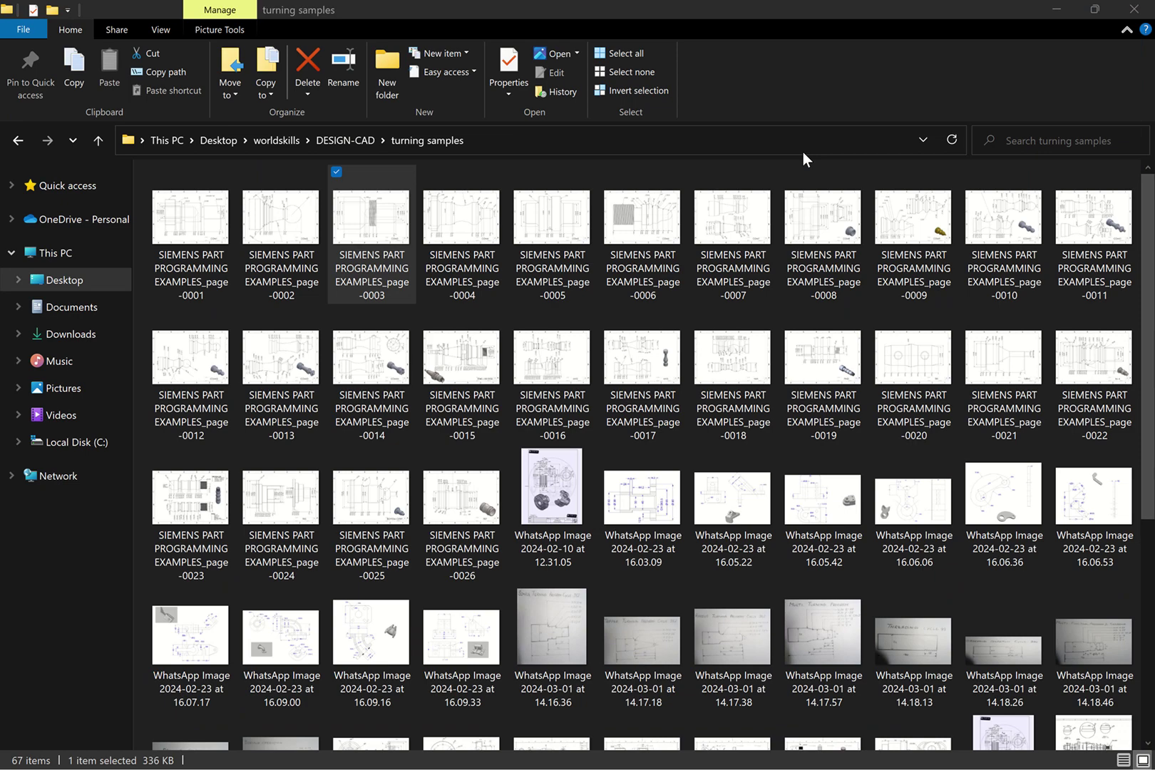
View and close the page-0006 and page-0010 drawings, then minimize File Explorer
{"action": "left_click", "coordinate": [670, 230]}
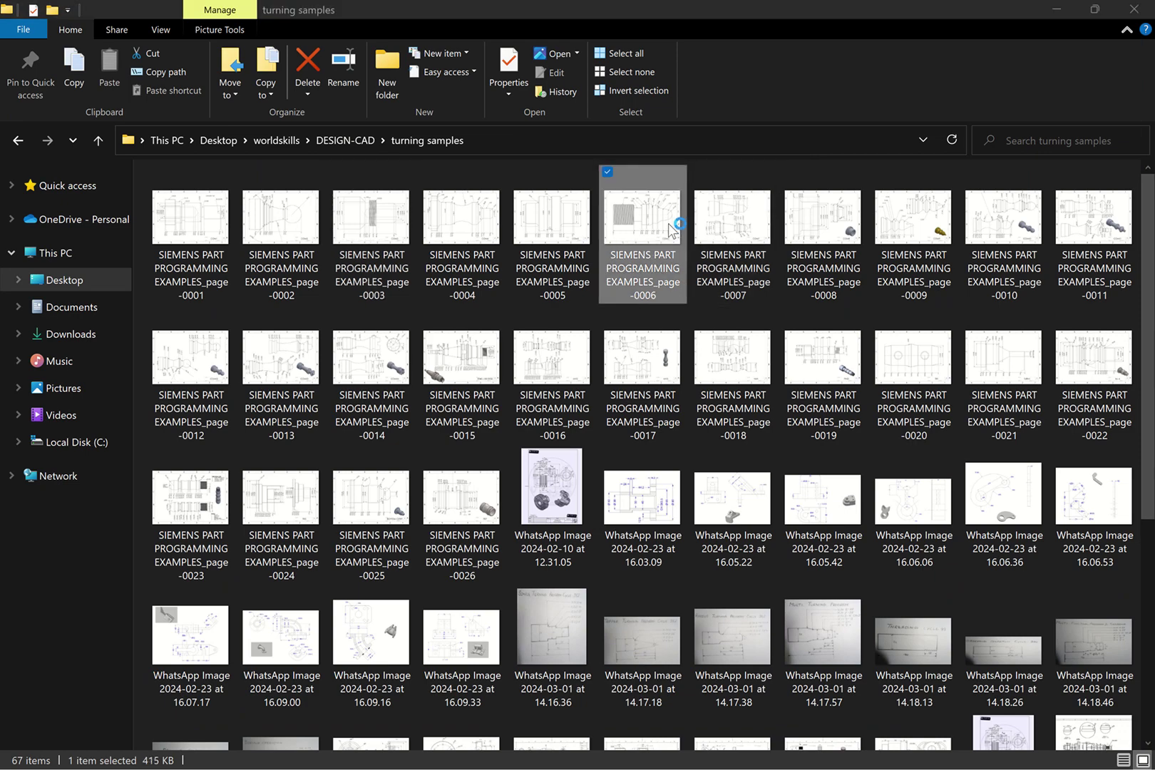
{"action": "double_click", "coordinate": [669, 225]}
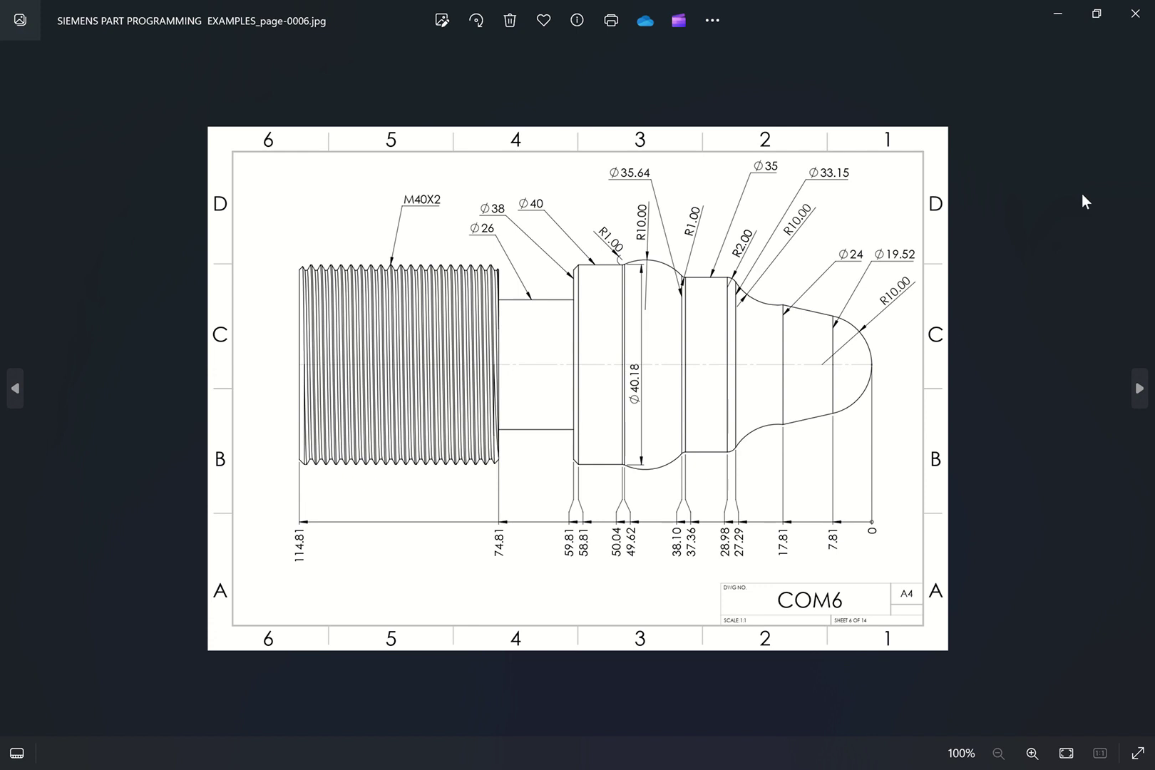
{"action": "left_click", "coordinate": [1136, 14]}
{"action": "double_click", "coordinate": [1010, 244]}
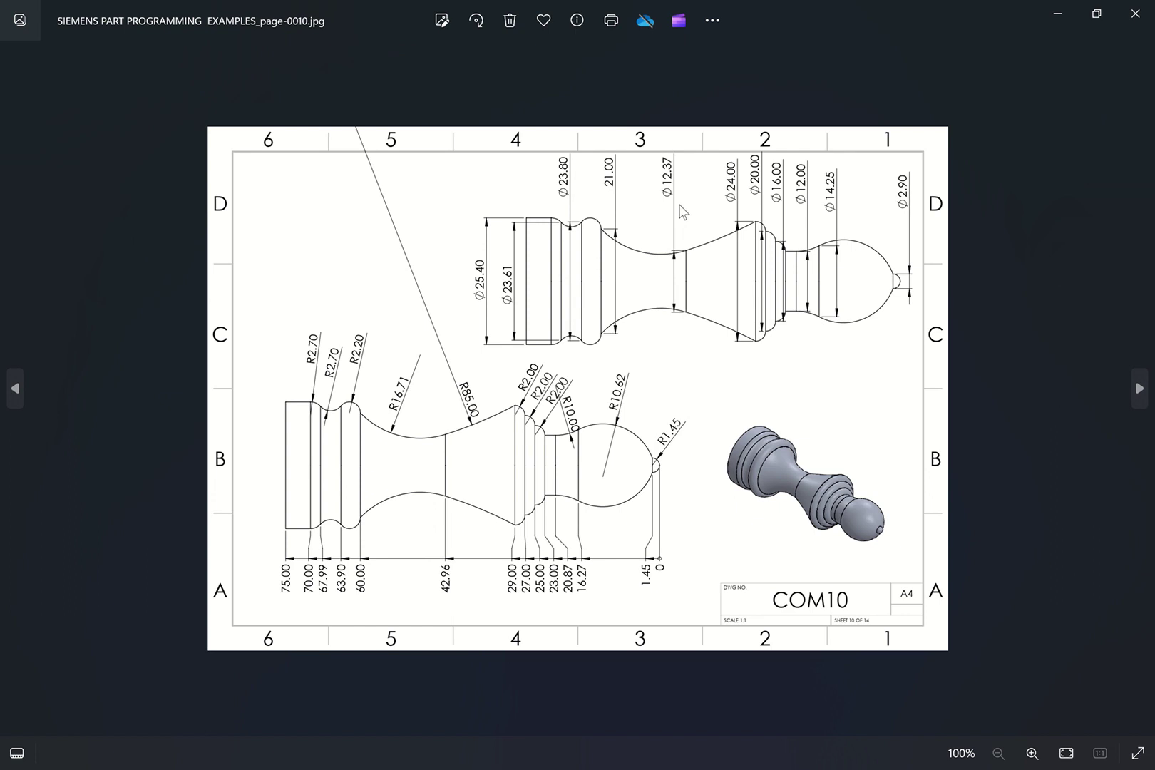
{"action": "left_click", "coordinate": [1136, 22]}
{"action": "left_click", "coordinate": [1061, 14]}
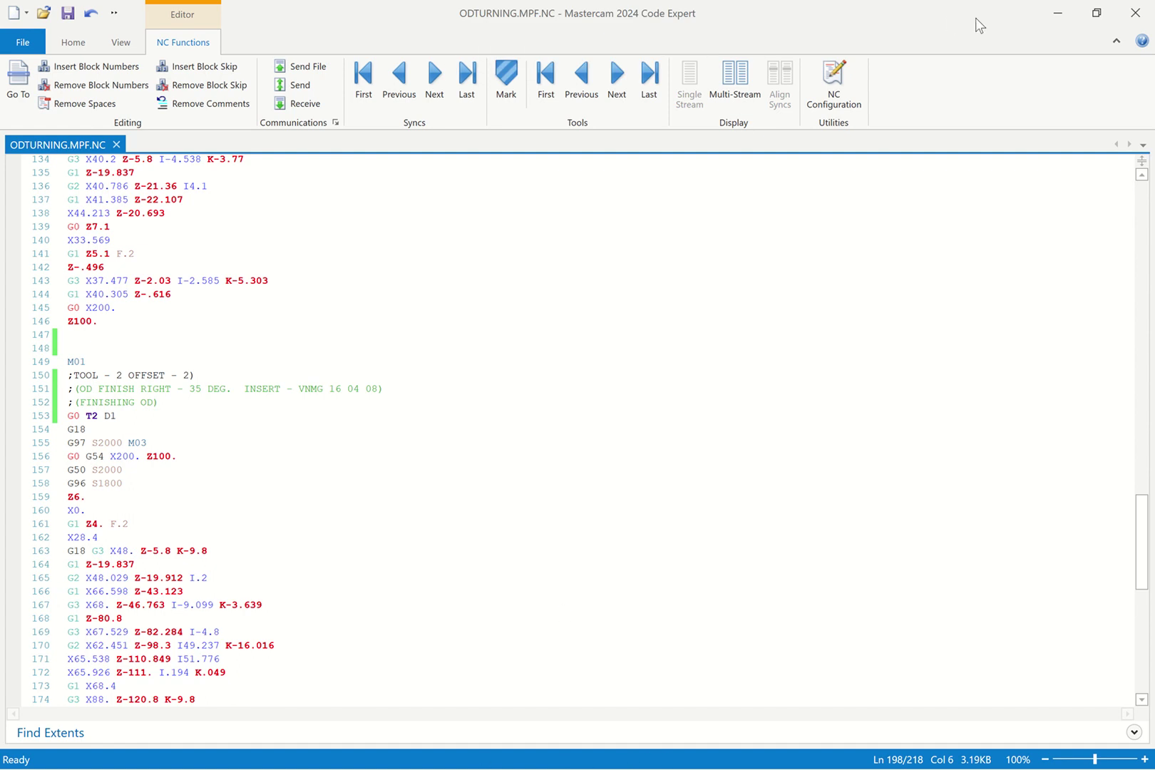
Fit the trde.emcam part to the graphics area and rotate the view to inspect it
{"action": "left_click", "coordinate": [1057, 13]}
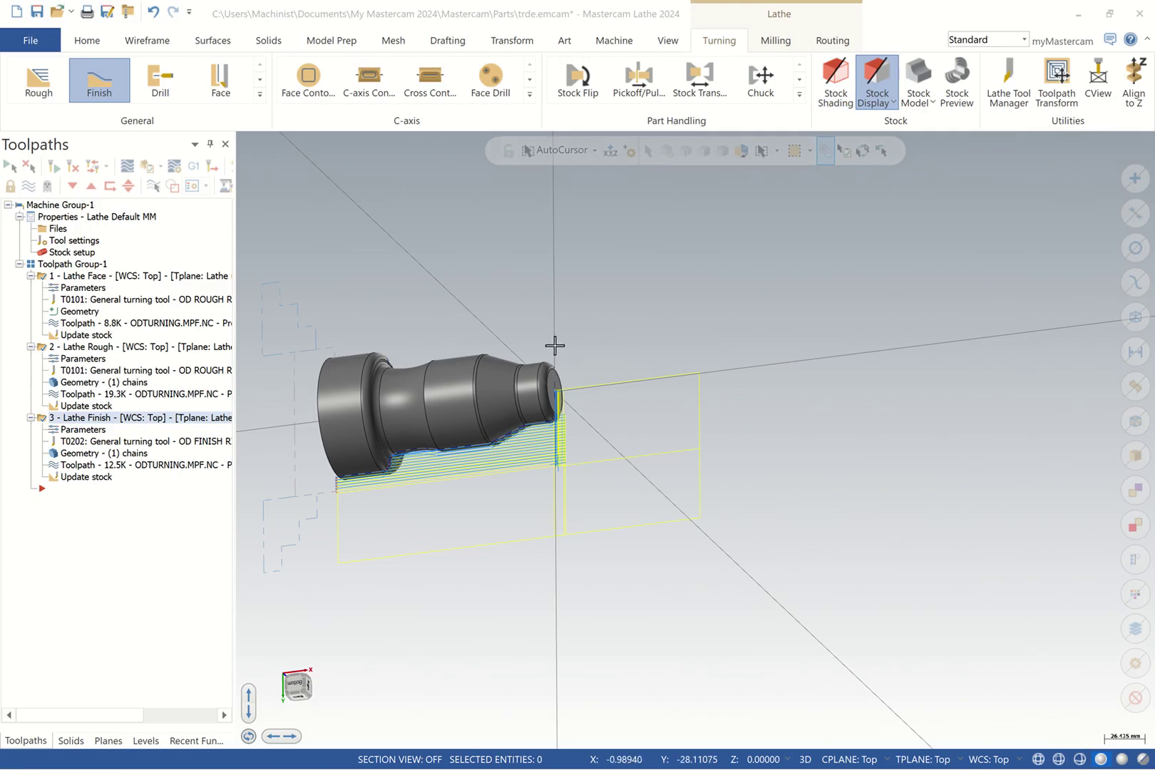
{"action": "right_click", "coordinate": [589, 313]}
{"action": "left_click", "coordinate": [617, 379]}
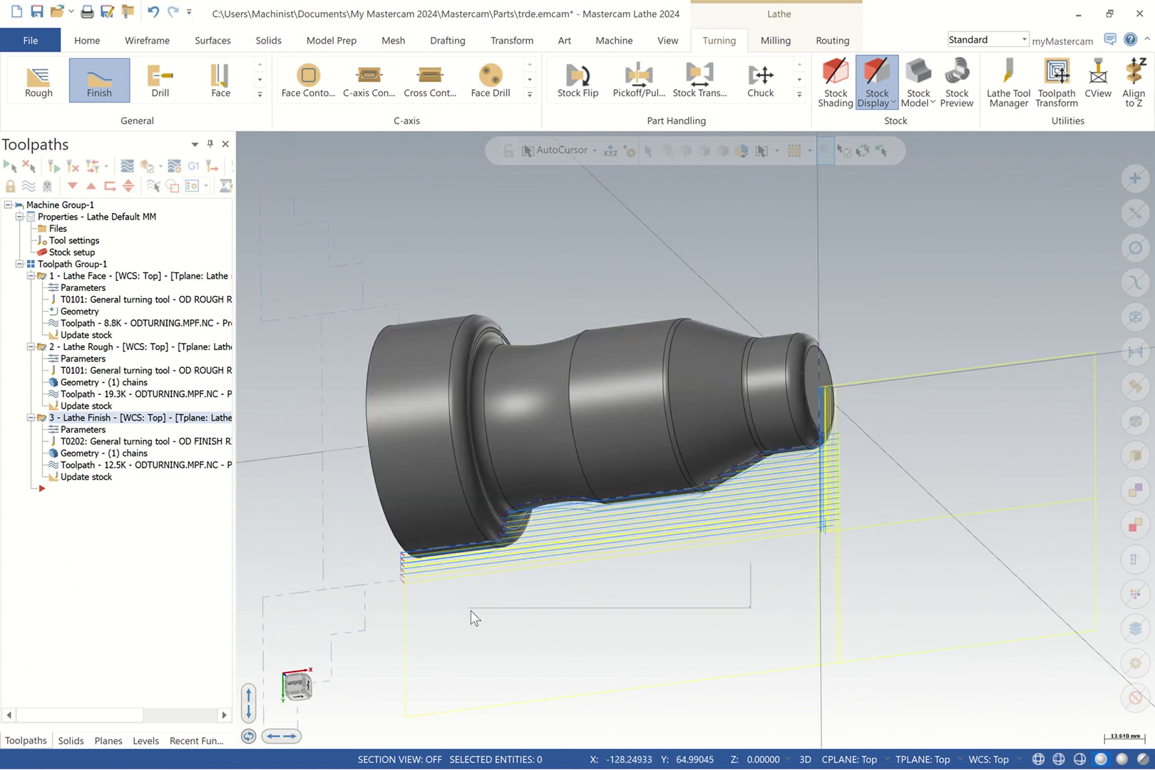
{"action": "right_click", "coordinate": [470, 610]}
{"action": "left_click", "coordinate": [531, 397]}
{"action": "left_click", "coordinate": [538, 428]}
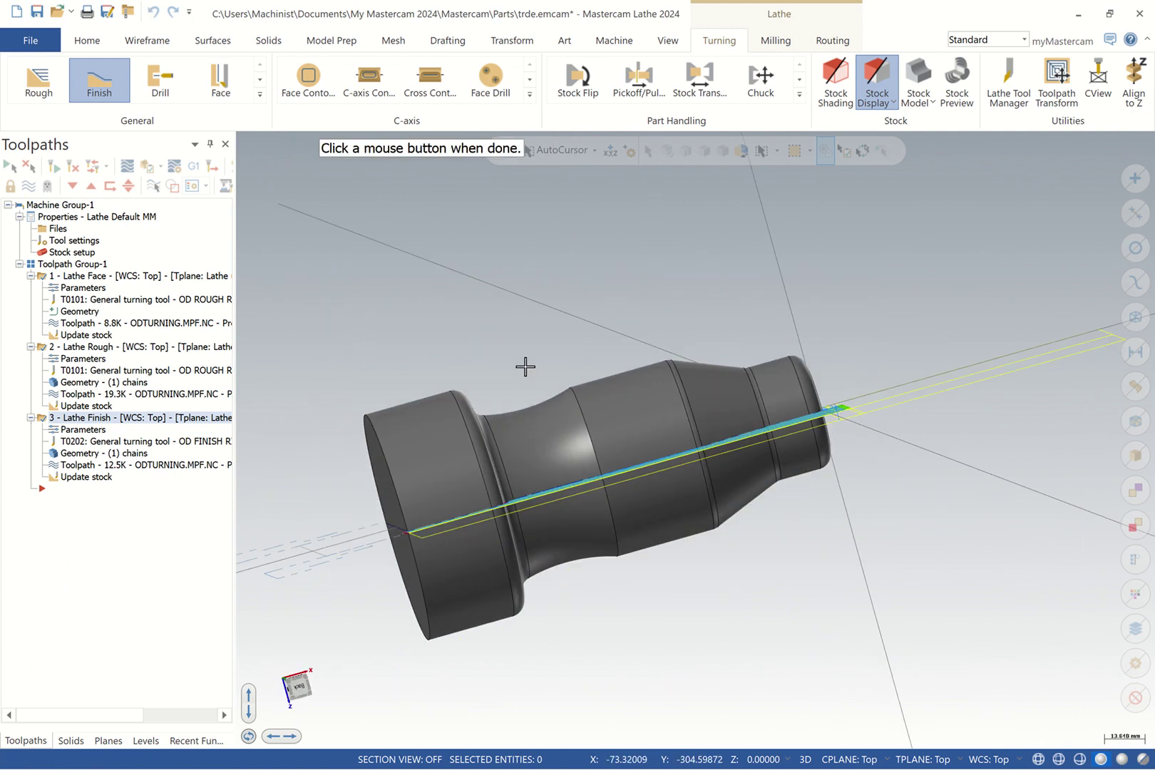
{"action": "left_click", "coordinate": [396, 401]}
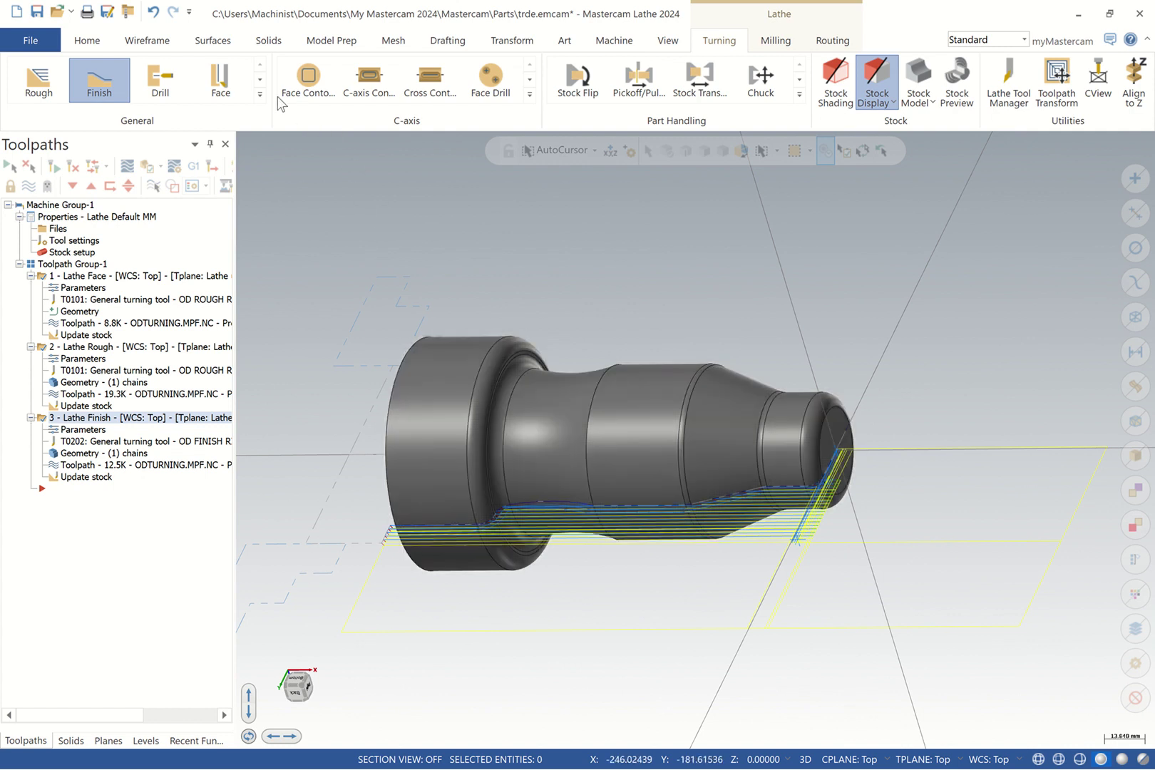
Expand the General toolpath gallery on the Turning tab to list all turning toolpath types
{"action": "left_click", "coordinate": [259, 94]}
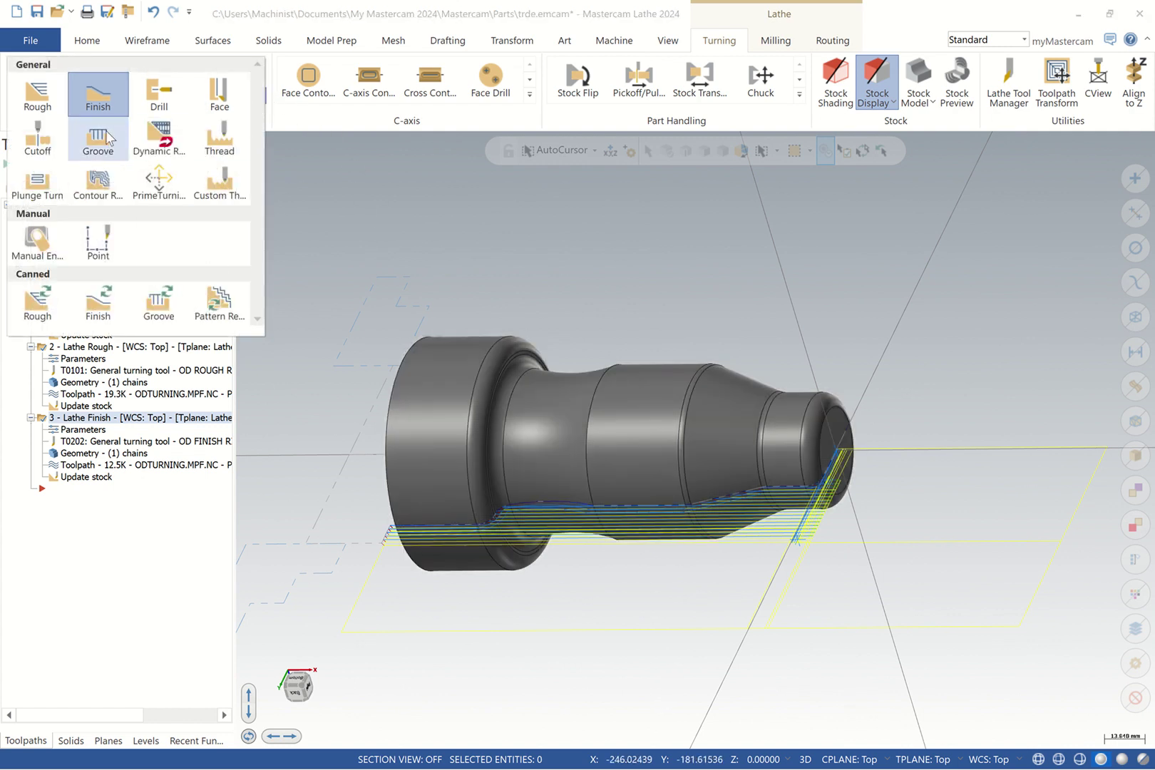